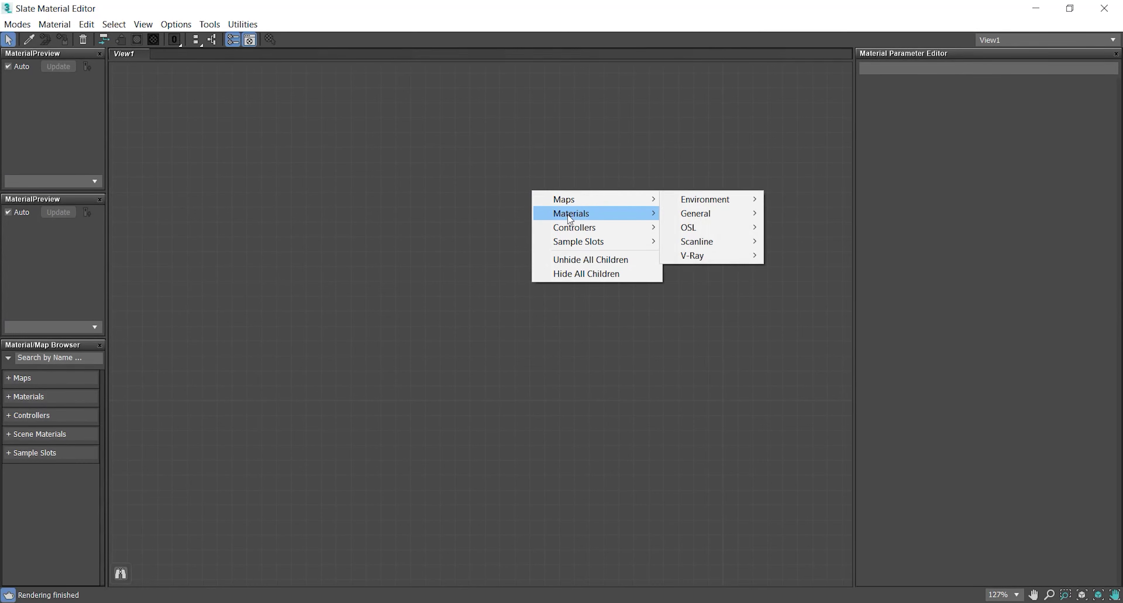
- Add a VRayMtl material to the empty node view and place its node
mouse_move(698, 245)
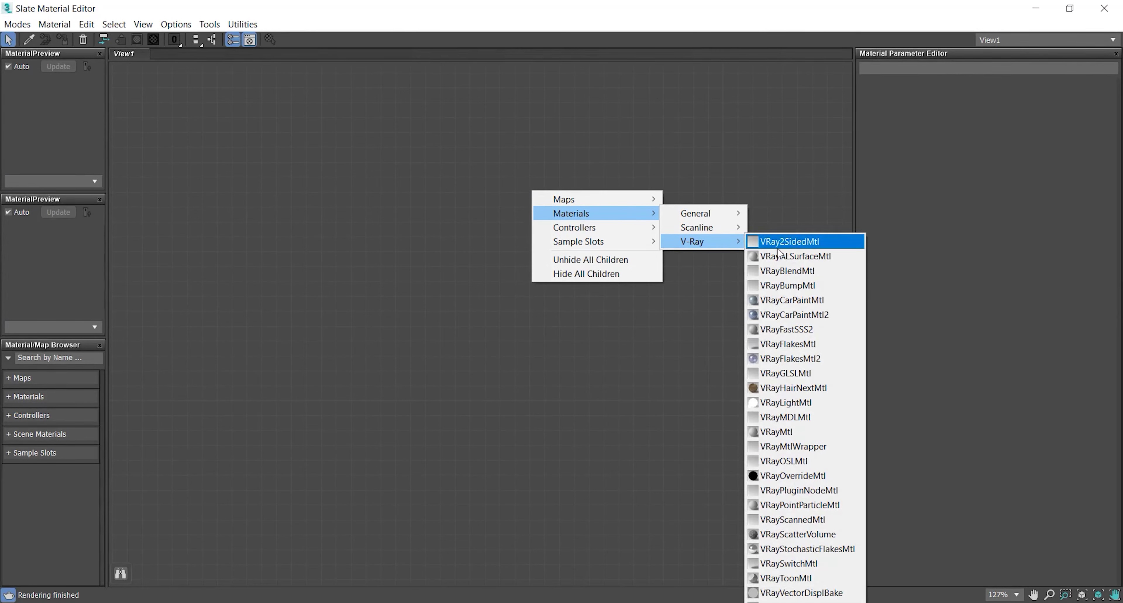
click(776, 431)
drag(520, 193, 622, 148)
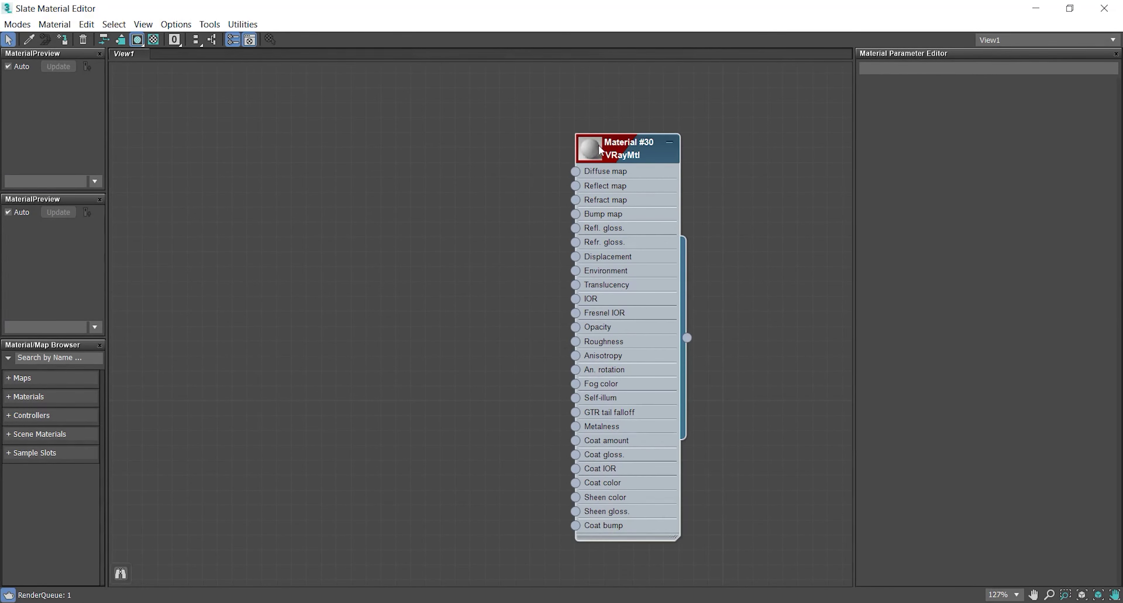
- Assign the new VRayMtl to the plane in the perspective viewport, with the material editor made smaller meanwhile and maximized again
drag(761, 10, 885, 66)
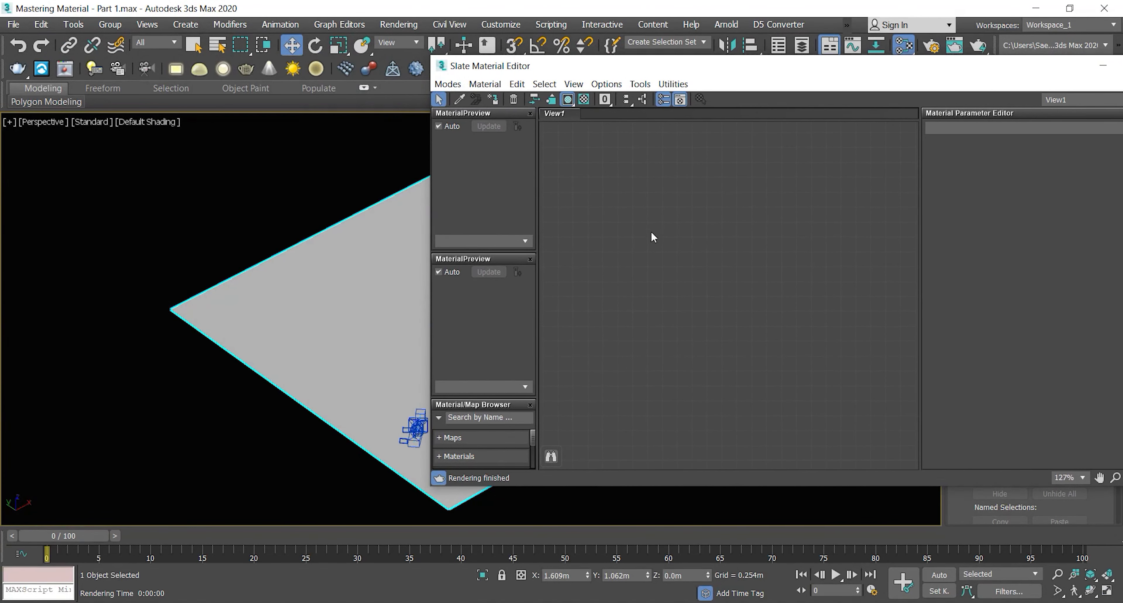
scroll(643, 254, down, 3)
drag(890, 233, 778, 197)
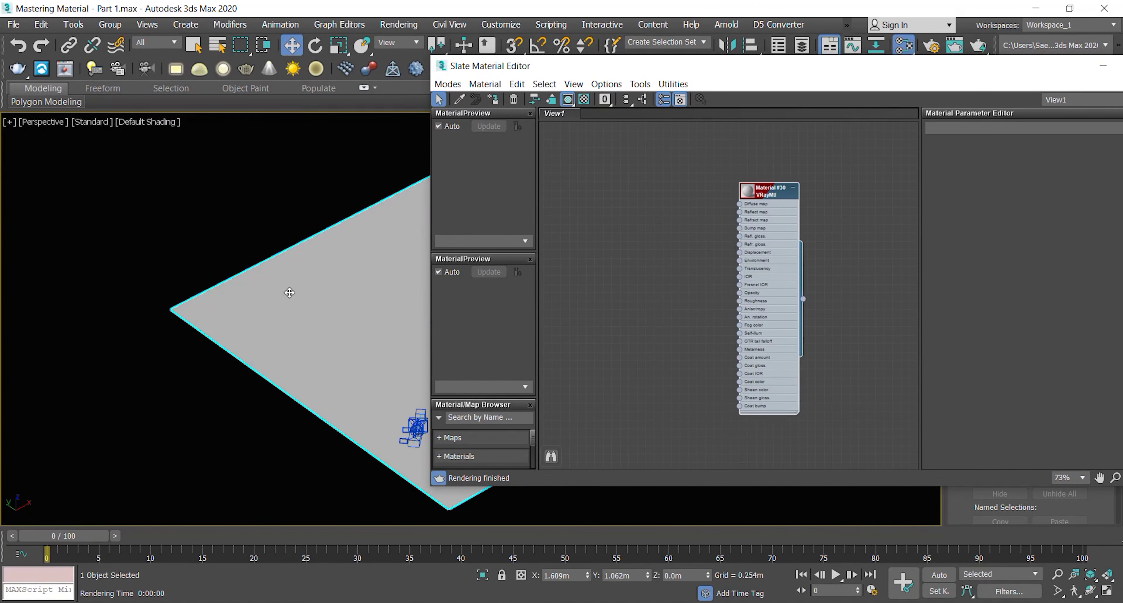
click(371, 270)
click(779, 194)
click(494, 99)
double_click(834, 69)
- Add a VRayBitmap map and place its node to the left of the VRayMtl node
middle_drag(458, 226, 715, 267)
scroll(583, 207, up, 3)
scroll(583, 208, up, 1)
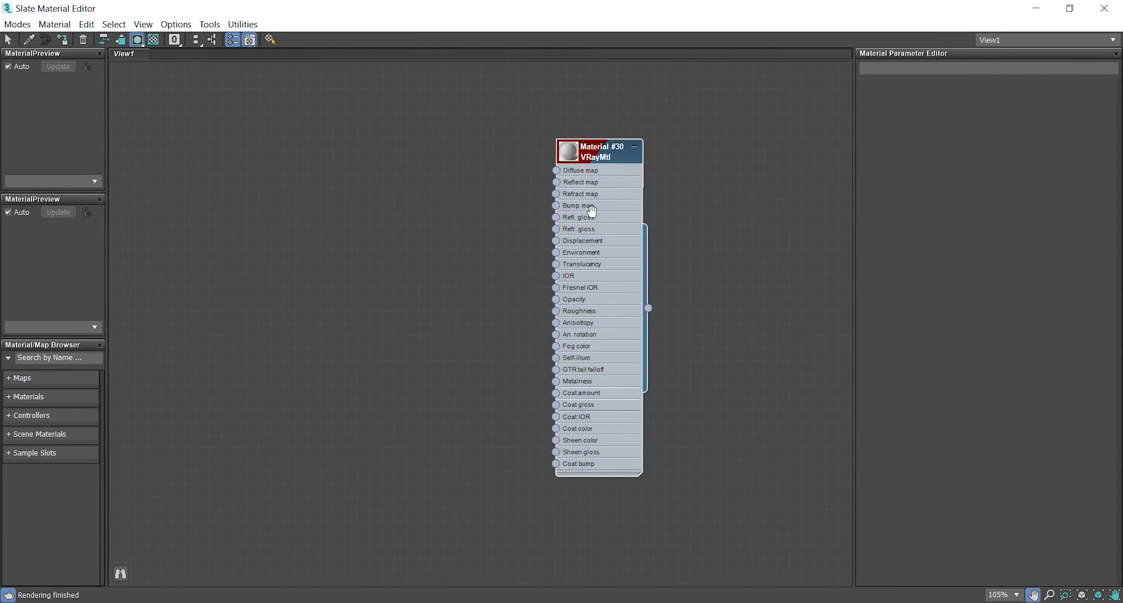
middle_drag(584, 208, 647, 200)
right_click(421, 134)
mouse_move(455, 142)
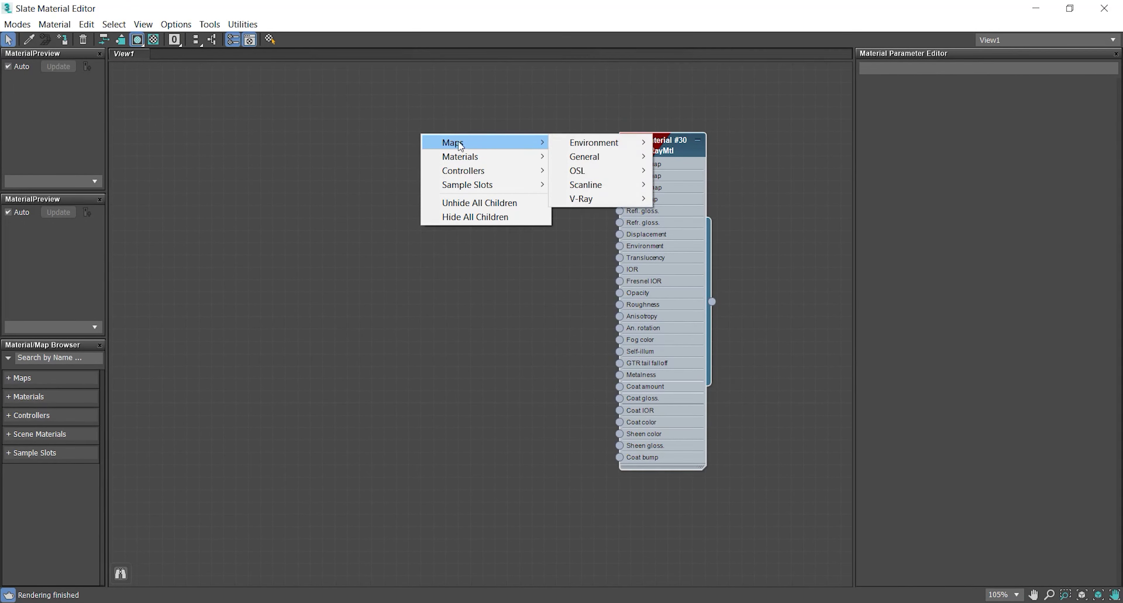
mouse_move(582, 198)
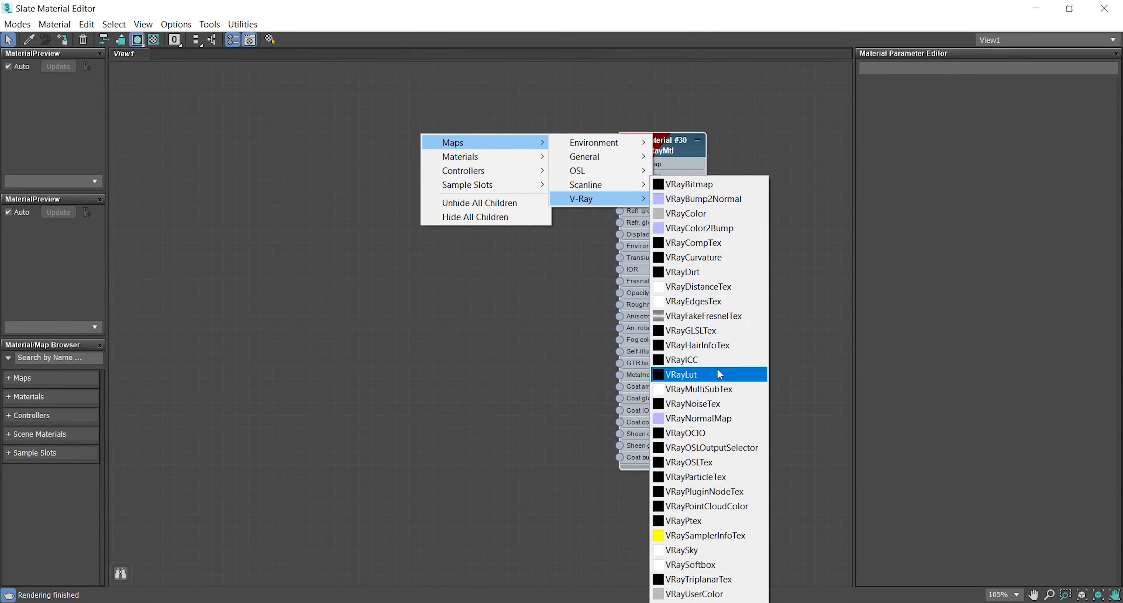
click(730, 184)
drag(473, 150, 436, 138)
right_click(411, 187)
mouse_move(442, 195)
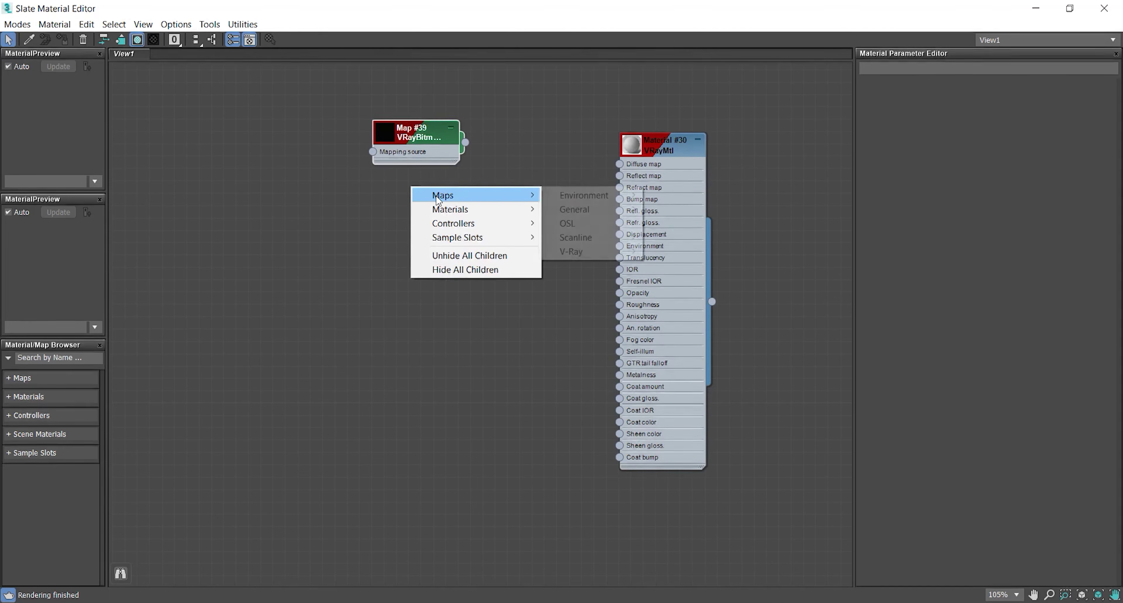
mouse_move(576, 251)
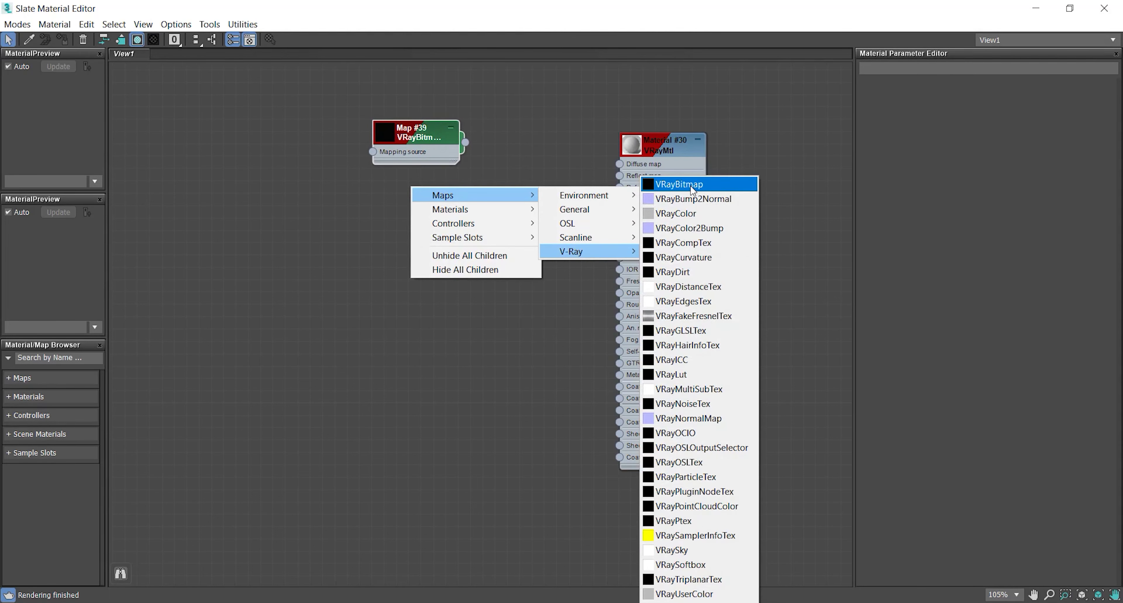
click(511, 169)
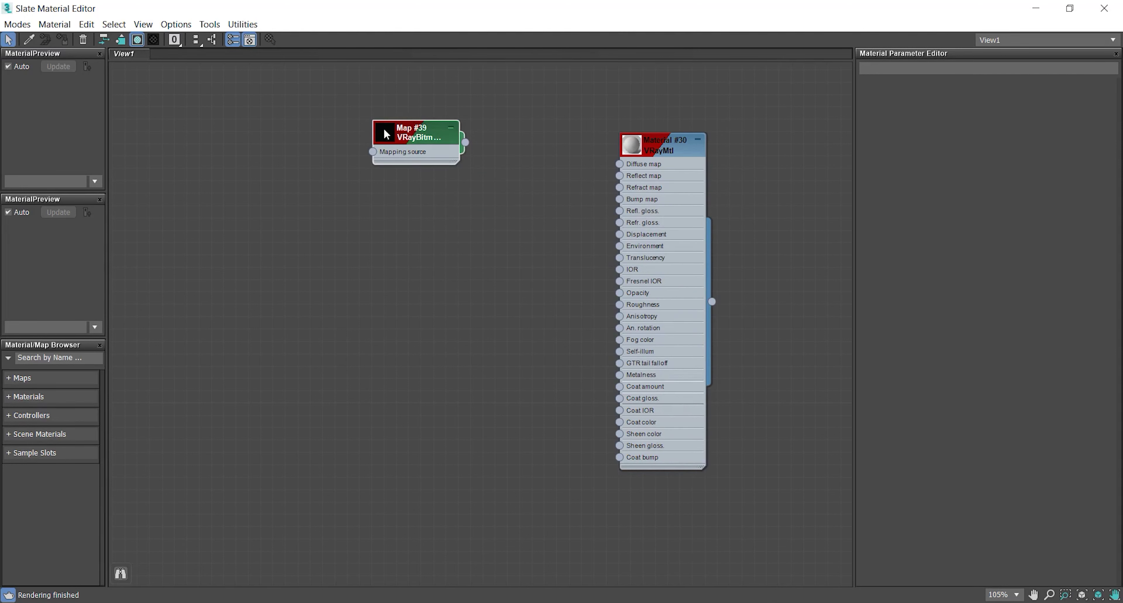
- Copy the VRayBitmap node five times, stacking four copies beneath it and placing one to its left
mouse_move(429, 137)
shift+mouse_down()
mouse_move(429, 305)
mouse_move(414, 387)
mouse_move(246, 140)
shift+mouse_up()
click(437, 140)
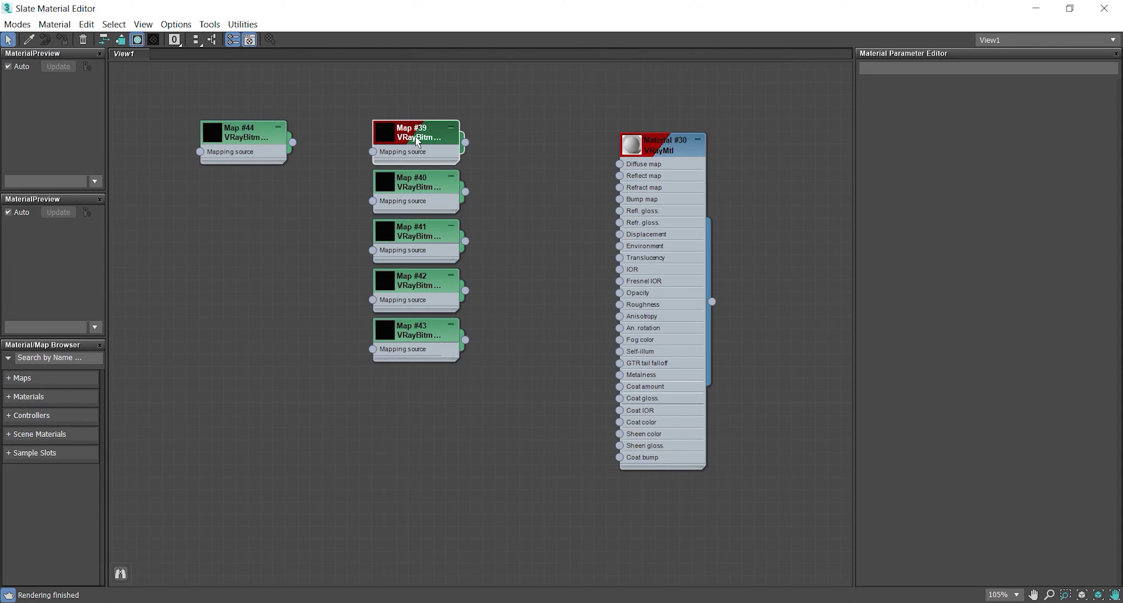
- Load rocks_ground_02_col_4k.png into the original VRayBitmap node at the head of the stack
double_click(417, 139)
click(1099, 107)
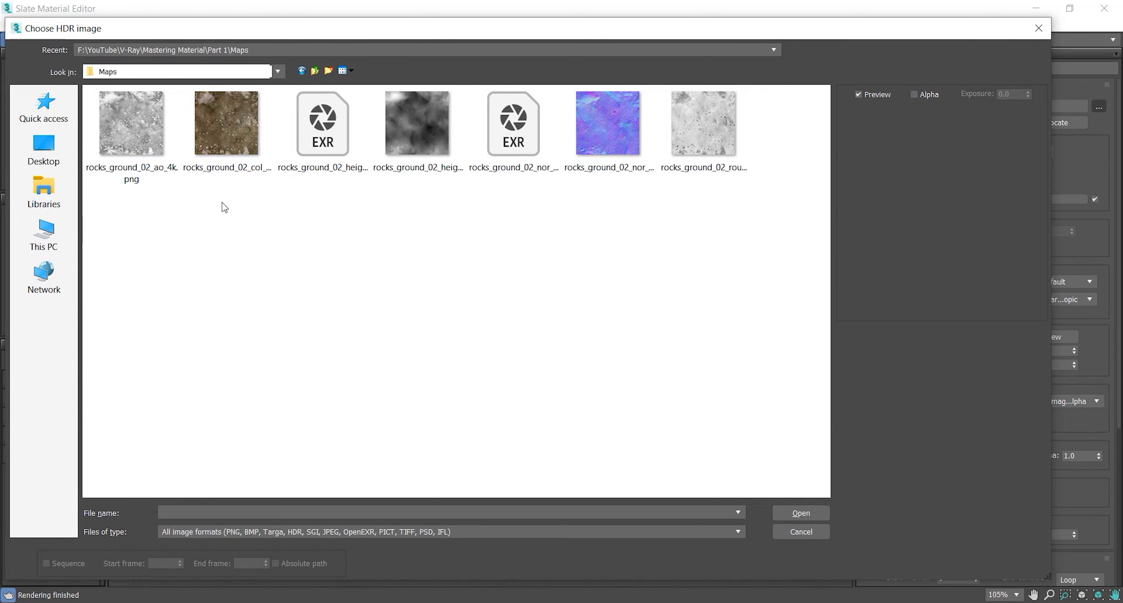
click(226, 126)
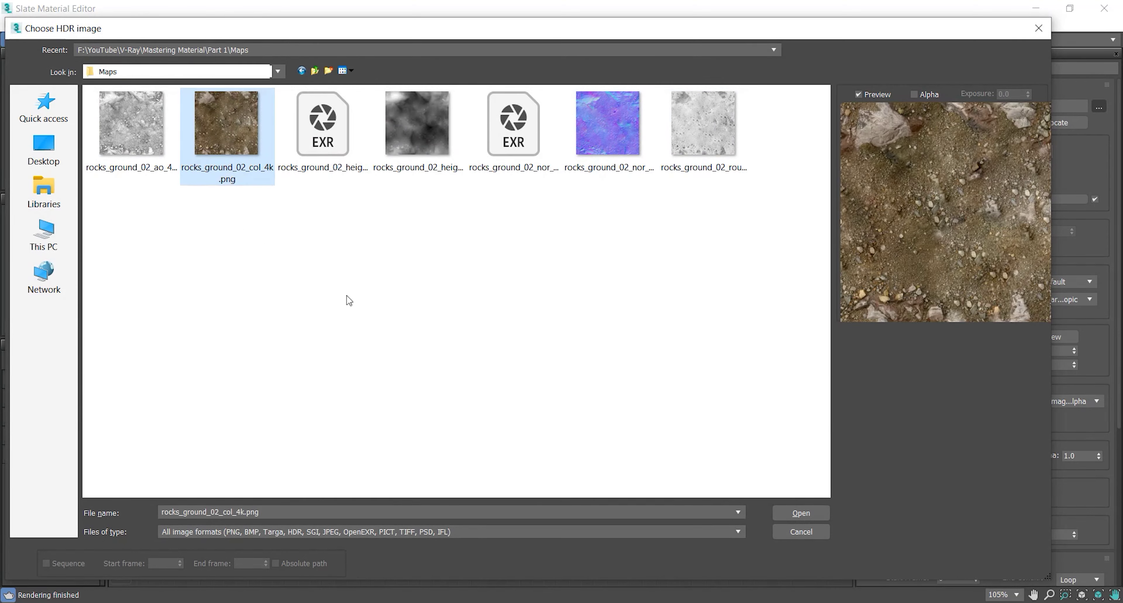
click(801, 513)
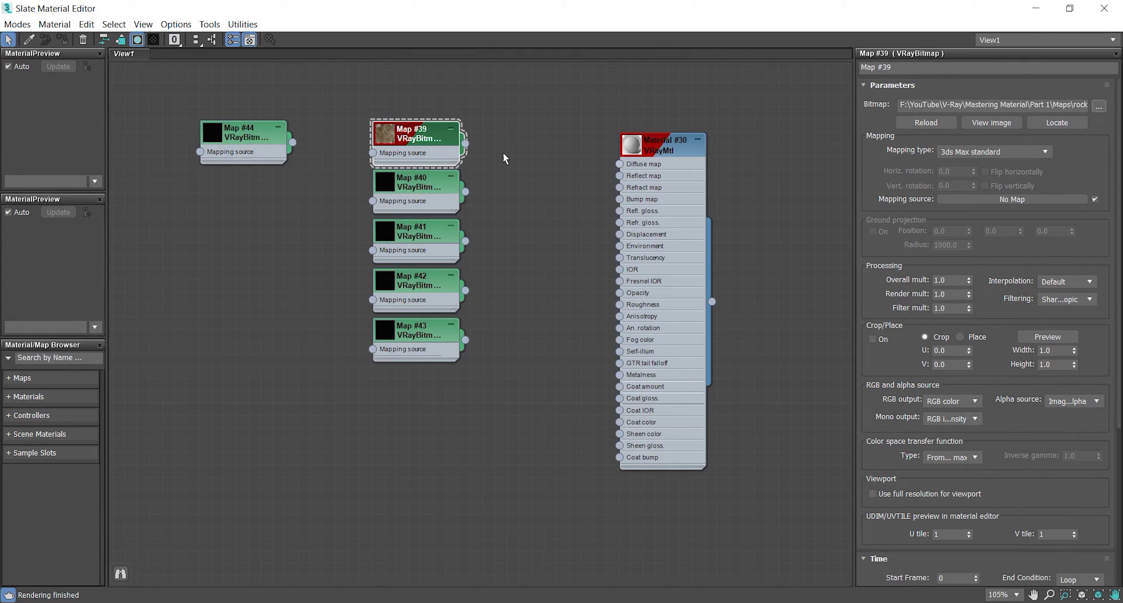
- Shift all bitmap nodes left and add a Composite map between them and the VRayMtl
drag(516, 73, 156, 439)
drag(418, 140, 356, 139)
click(469, 151)
right_click(468, 151)
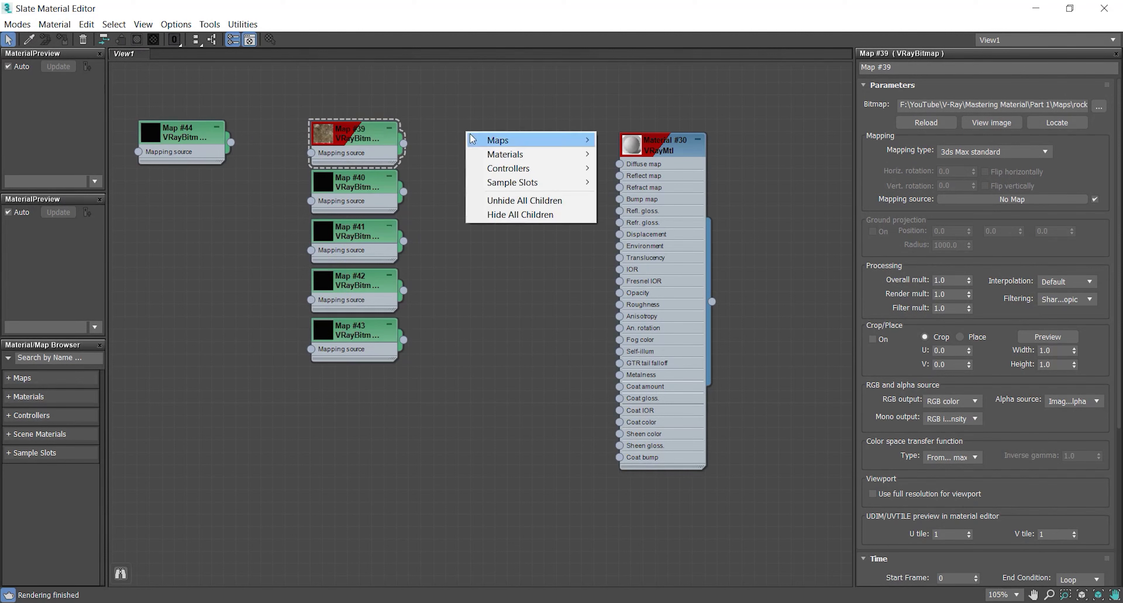
mouse_move(523, 140)
mouse_move(654, 152)
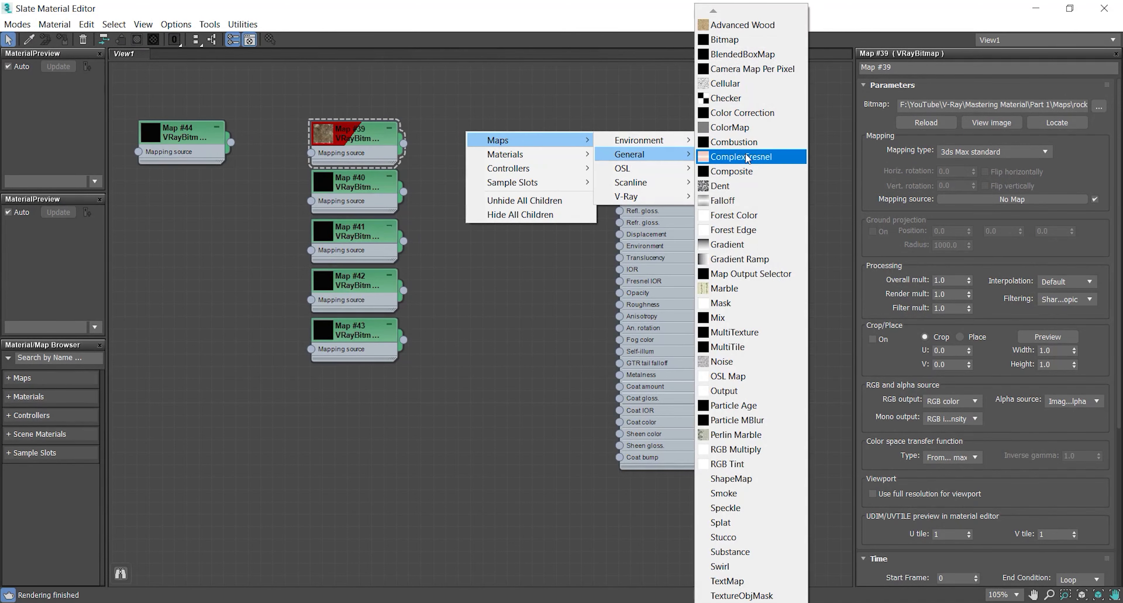
click(741, 171)
drag(469, 141, 494, 141)
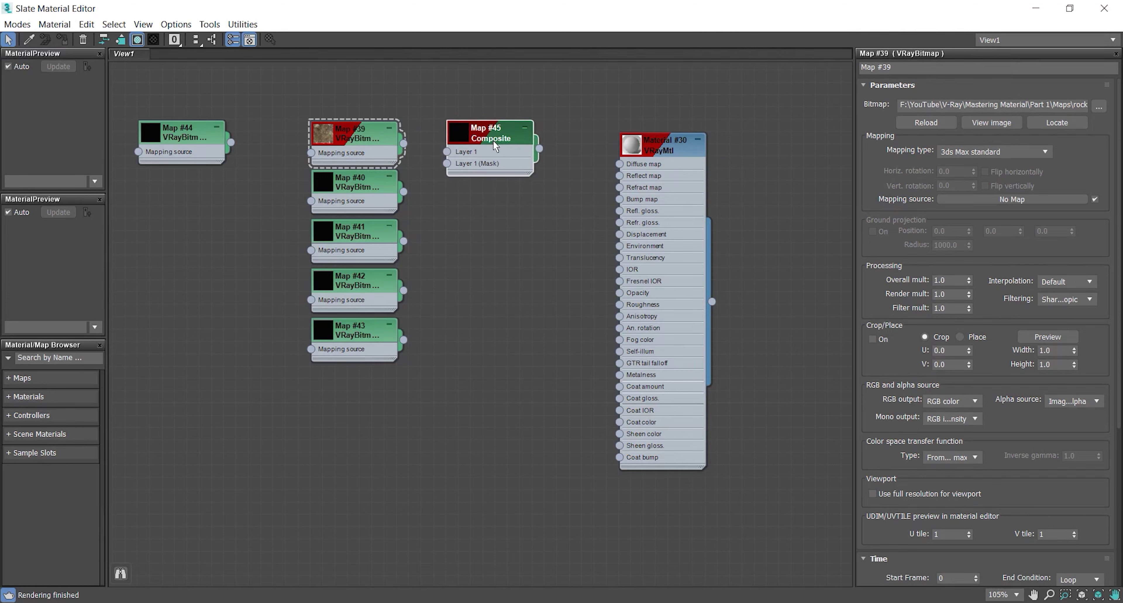
- Add a second layer to the Composite map and connect the color bitmap to Layer 1
click(500, 142)
drag(498, 139, 511, 127)
click(1100, 102)
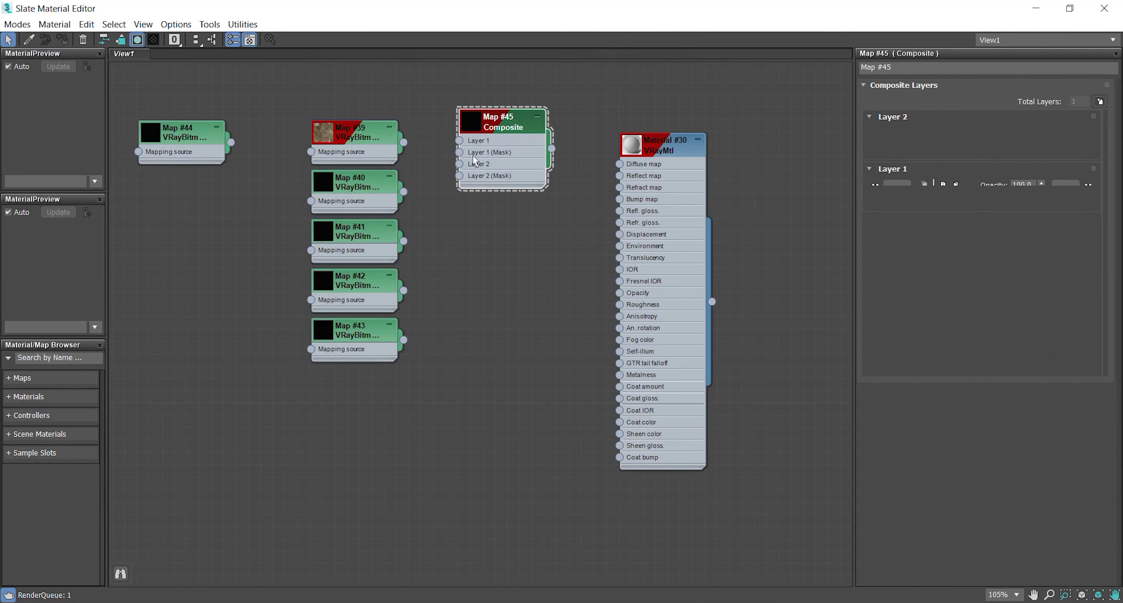
drag(415, 159, 460, 141)
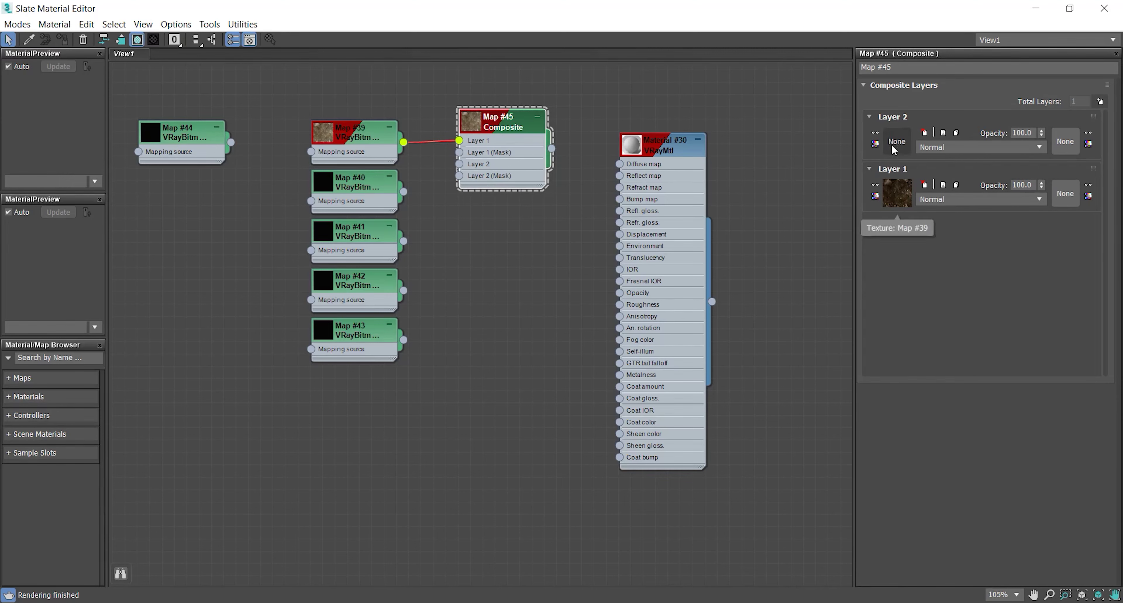
- Load rocks_ground_02_ao_4k.png into the second VRayBitmap and connect it to Layer 2 of the Composite
double_click(379, 188)
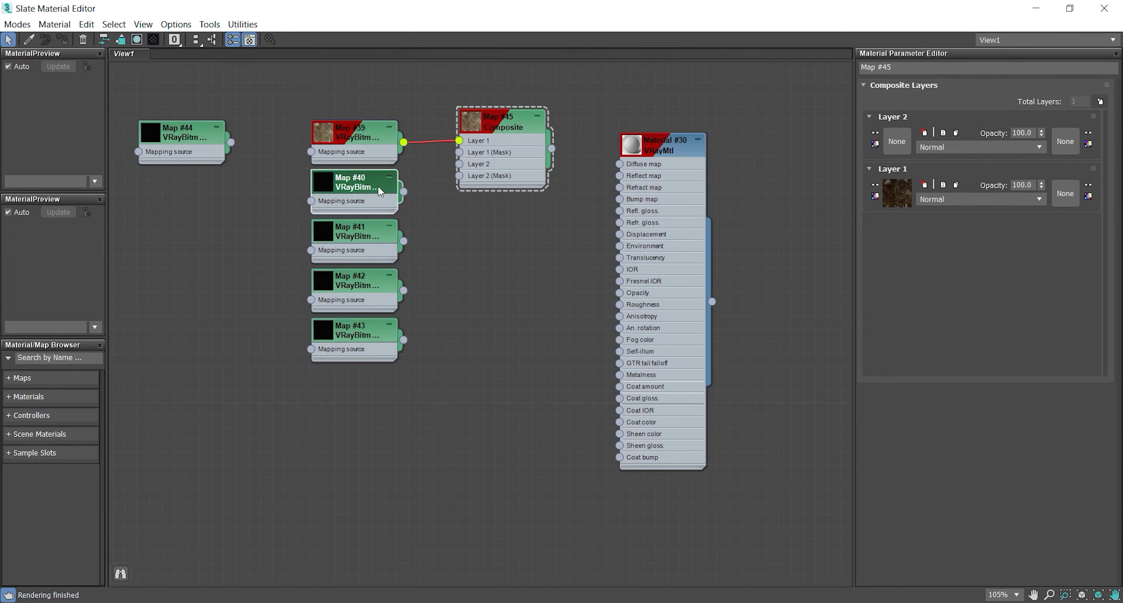
click(1099, 109)
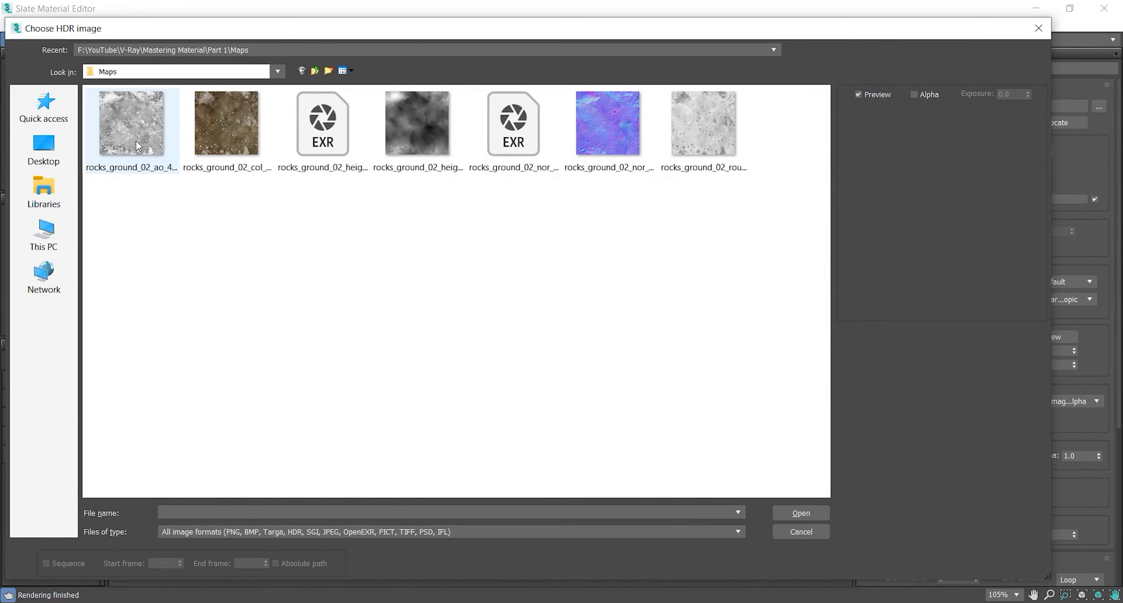
click(140, 149)
click(801, 513)
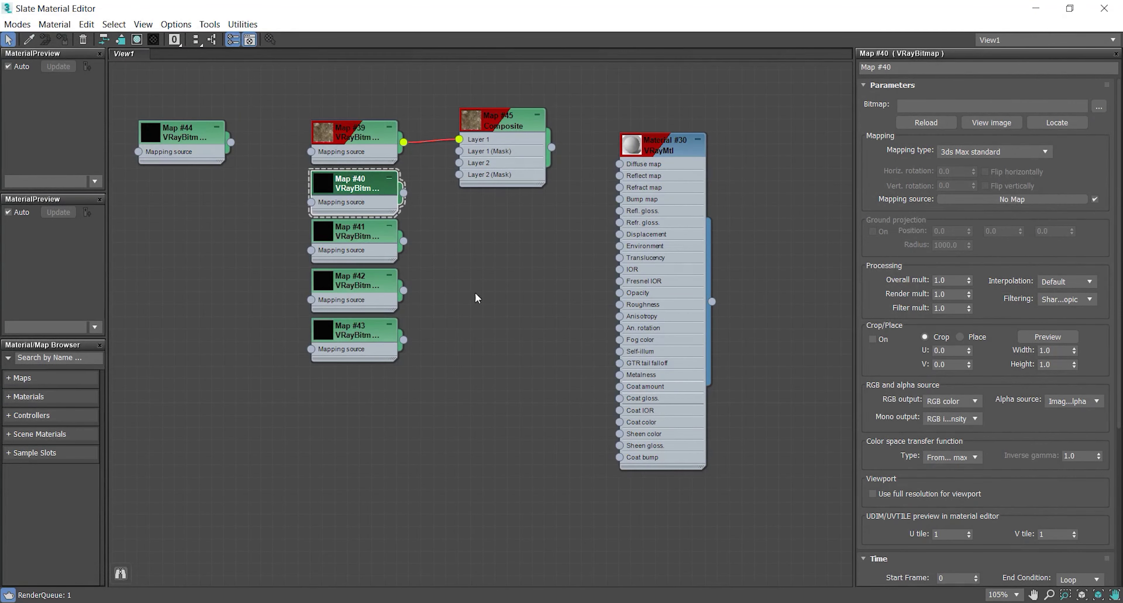
drag(403, 193, 460, 163)
- Connect the Composite map to the VRayMtl's Diffuse map slot and enlarge the material node's preview
double_click(530, 133)
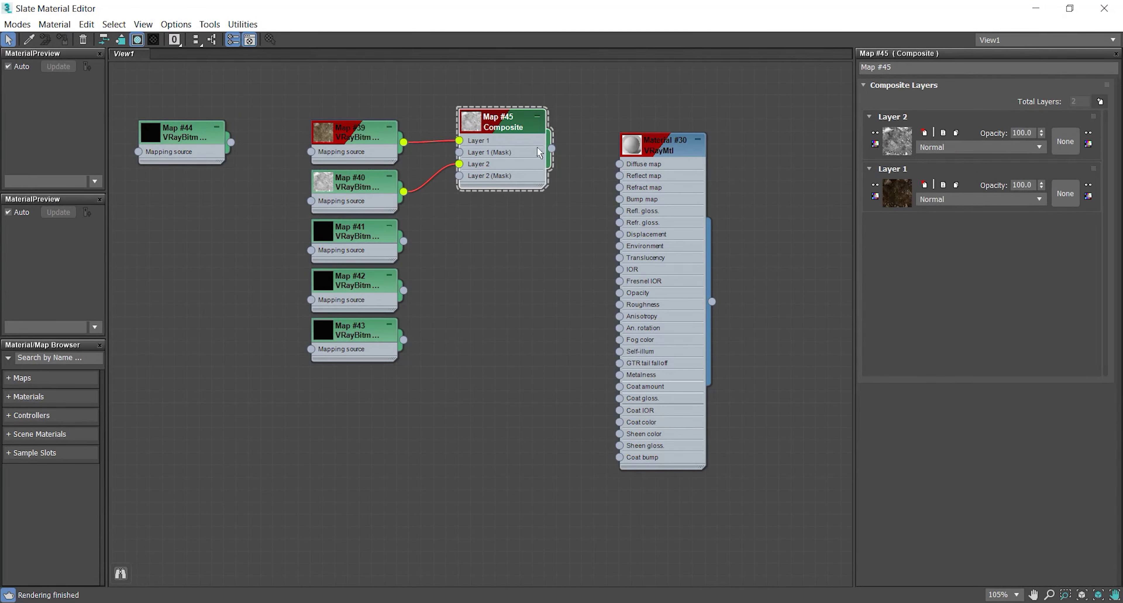
drag(551, 149, 619, 163)
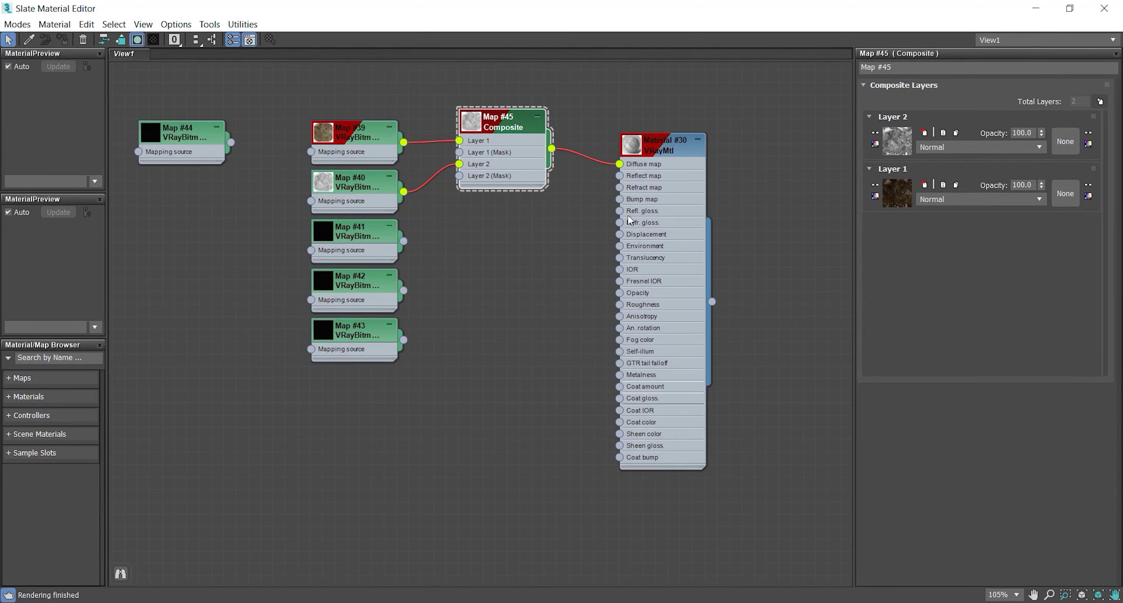
double_click(633, 146)
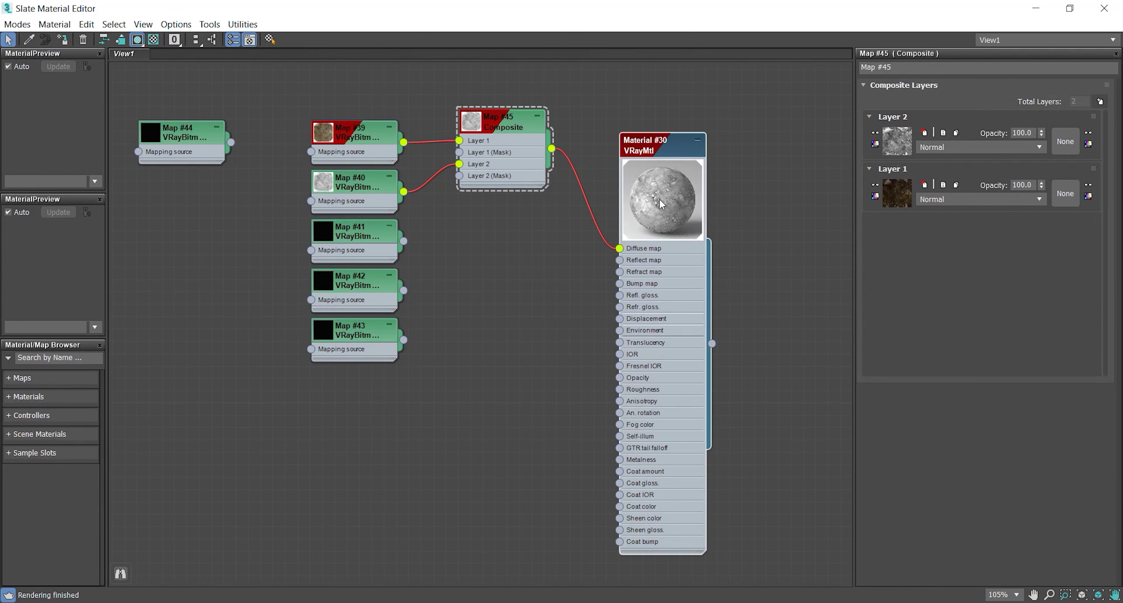
- Set the blend mode of the Composite's Layer 2 to Multiply and nudge the material node upward
click(1005, 148)
click(976, 206)
mouse_move(658, 198)
mouse_down()
mouse_move(639, 221)
mouse_move(670, 187)
mouse_up()
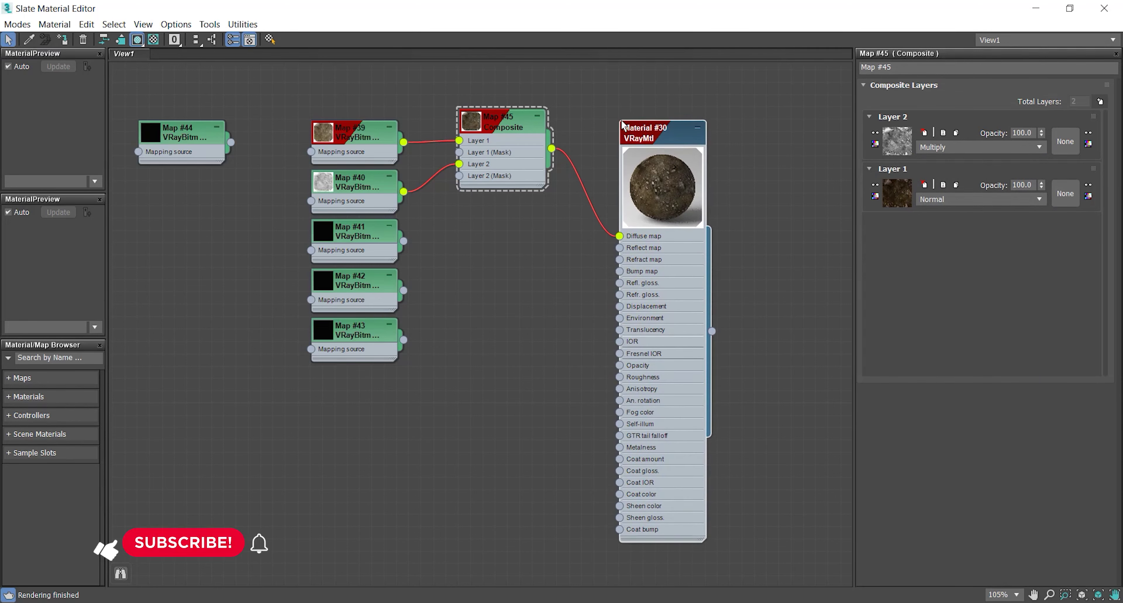
- Open a separate preview window for the VRayMtl, enlarge it and place it beside the bitmap nodes
right_click(649, 175)
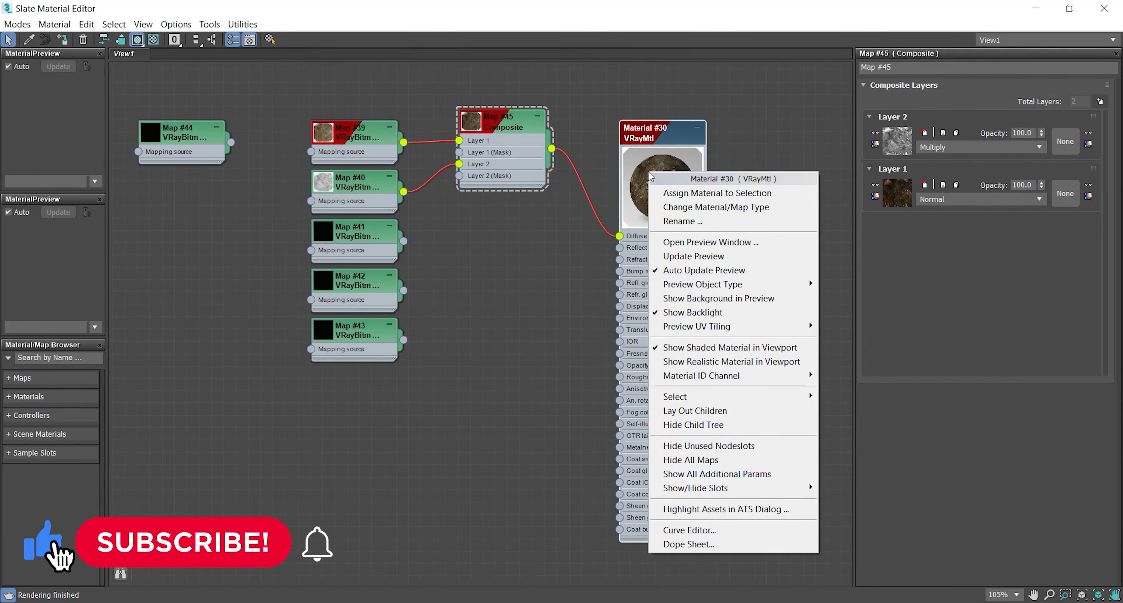
click(710, 244)
drag(710, 243, 67, 263)
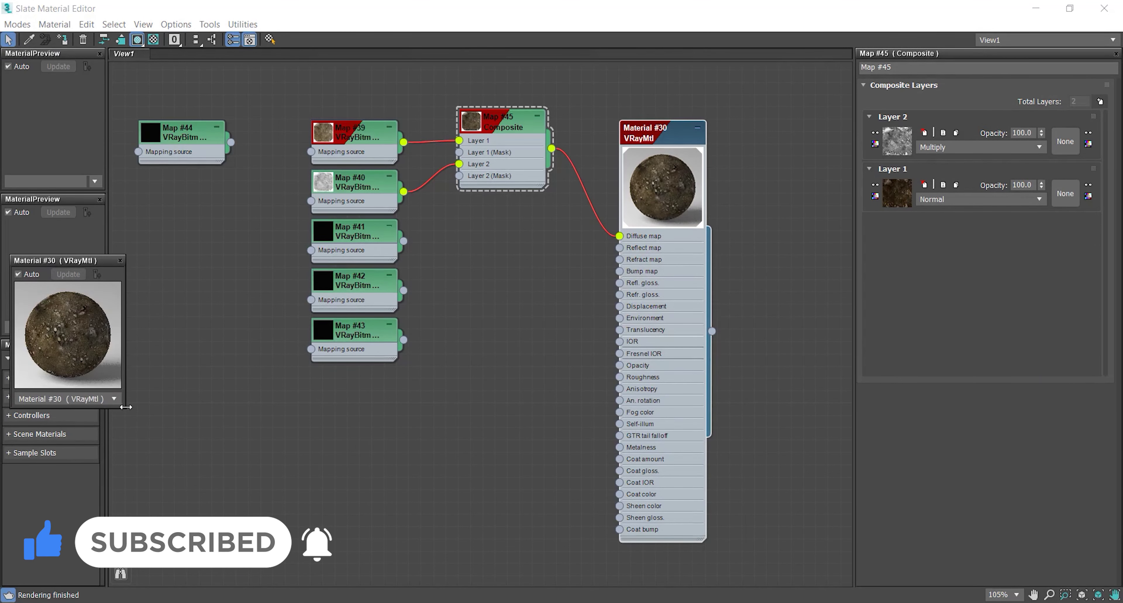
drag(126, 408, 286, 569)
mouse_move(154, 261)
mouse_down()
mouse_move(136, 268)
mouse_move(148, 280)
mouse_up()
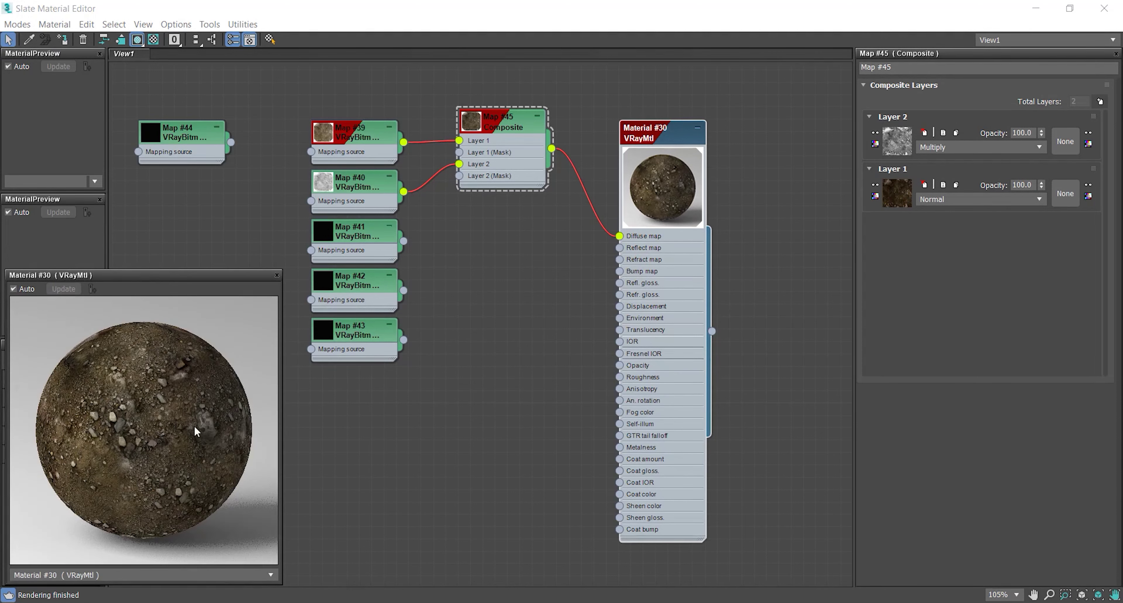
- Shrink the material node's preview back to a thumbnail and arrange the nodes clear of the preview window
double_click(686, 170)
mouse_move(651, 139)
mouse_down()
mouse_move(669, 151)
mouse_move(639, 151)
mouse_up()
middle_drag(452, 224, 533, 221)
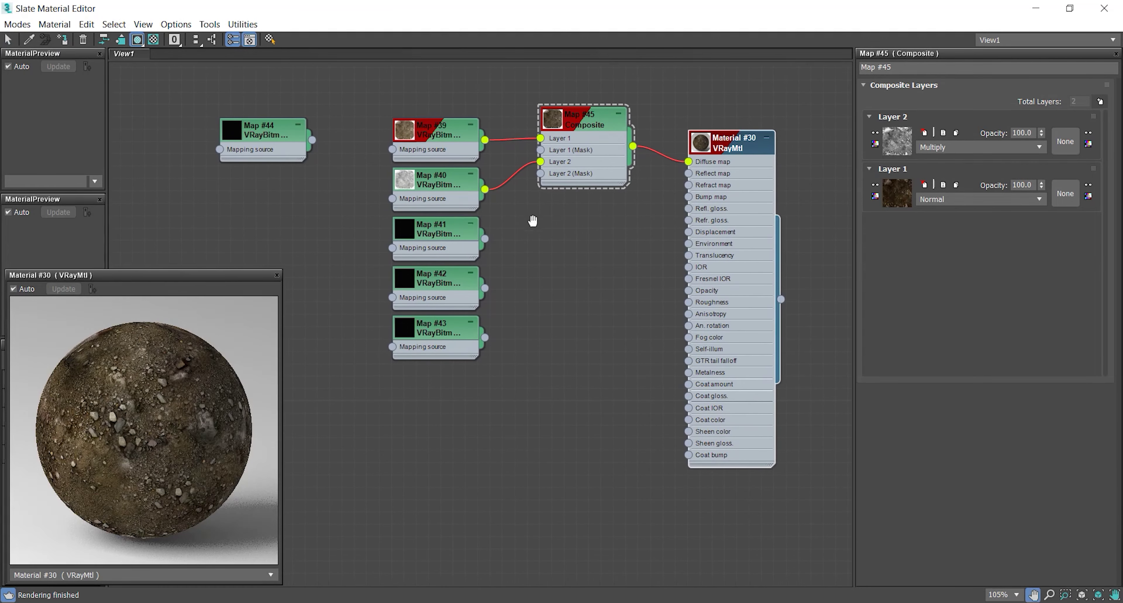
drag(187, 275, 186, 276)
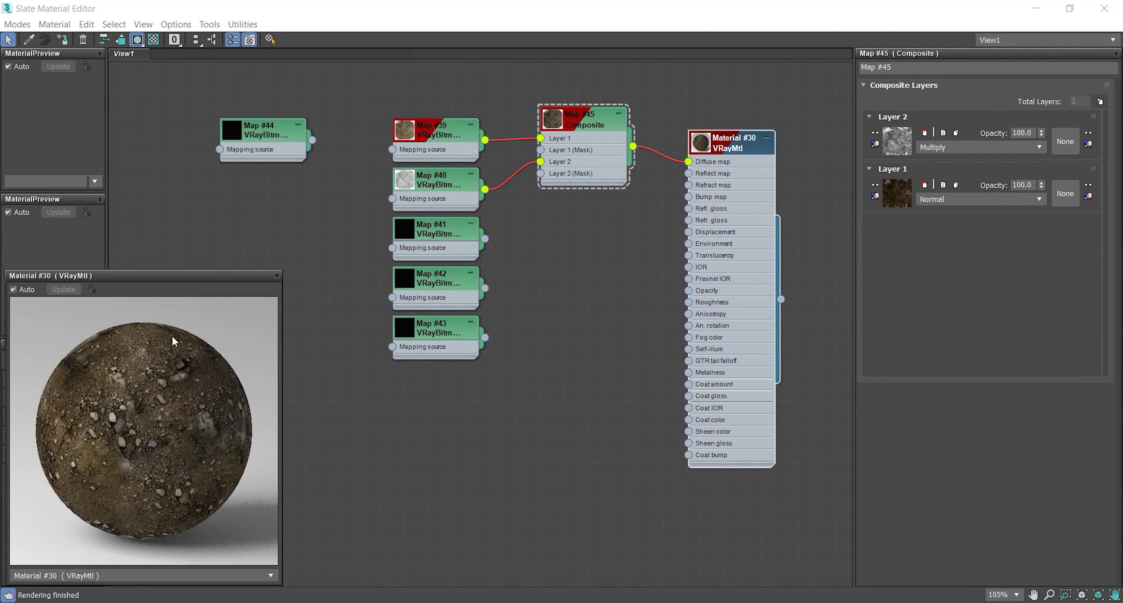
- Set the opacity of the Composite's Layer 2 to 60 and toggle the layer's visibility to compare the preview
click(977, 145)
click(978, 144)
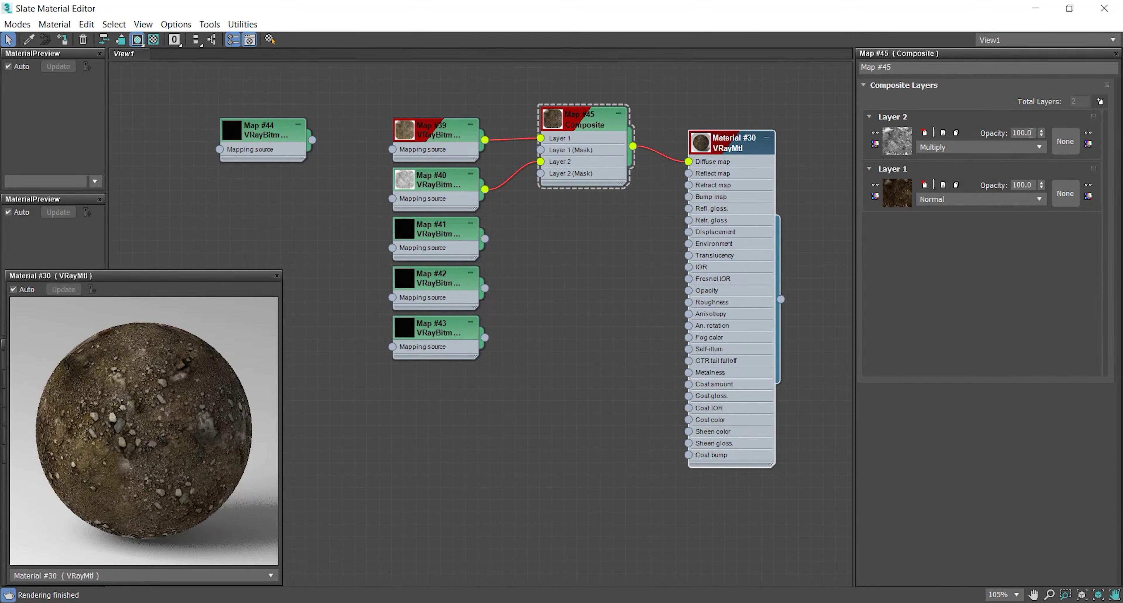
text(60)
key(Return)
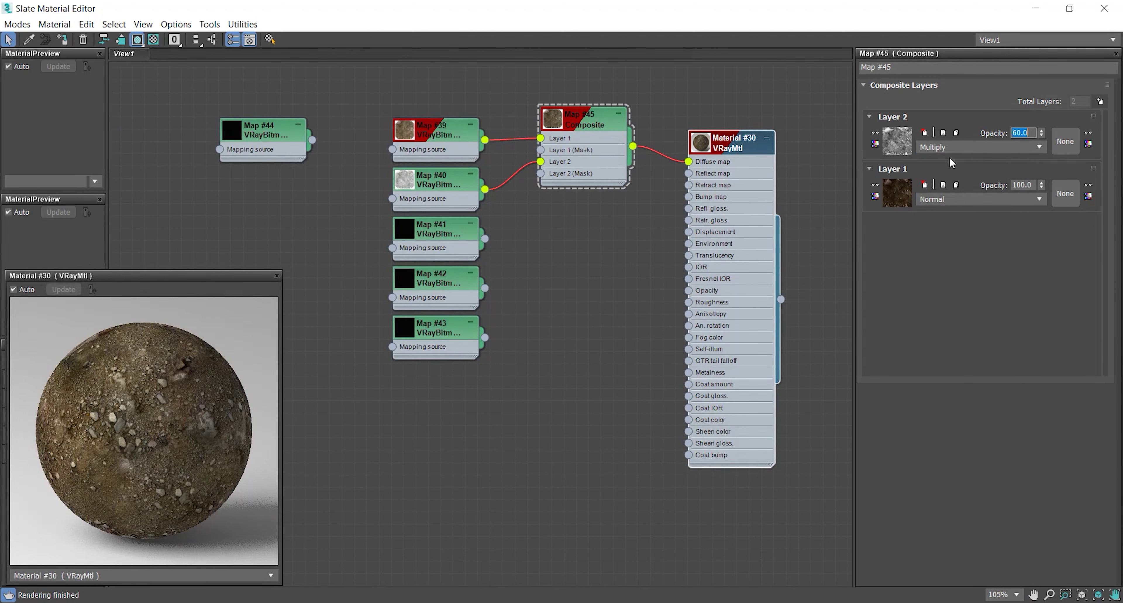
click(875, 132)
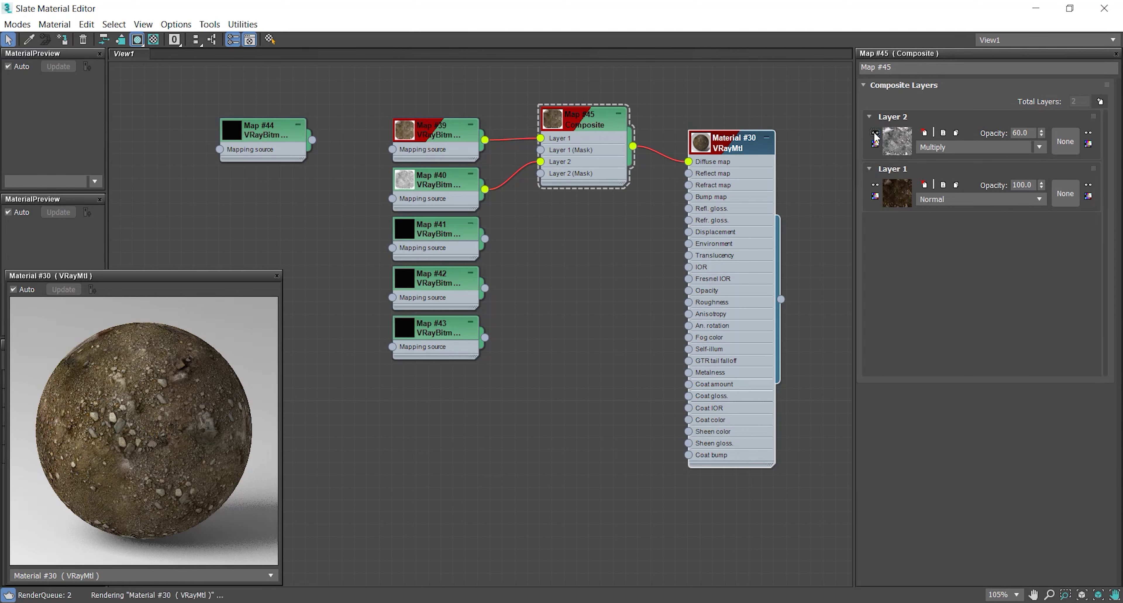
click(875, 135)
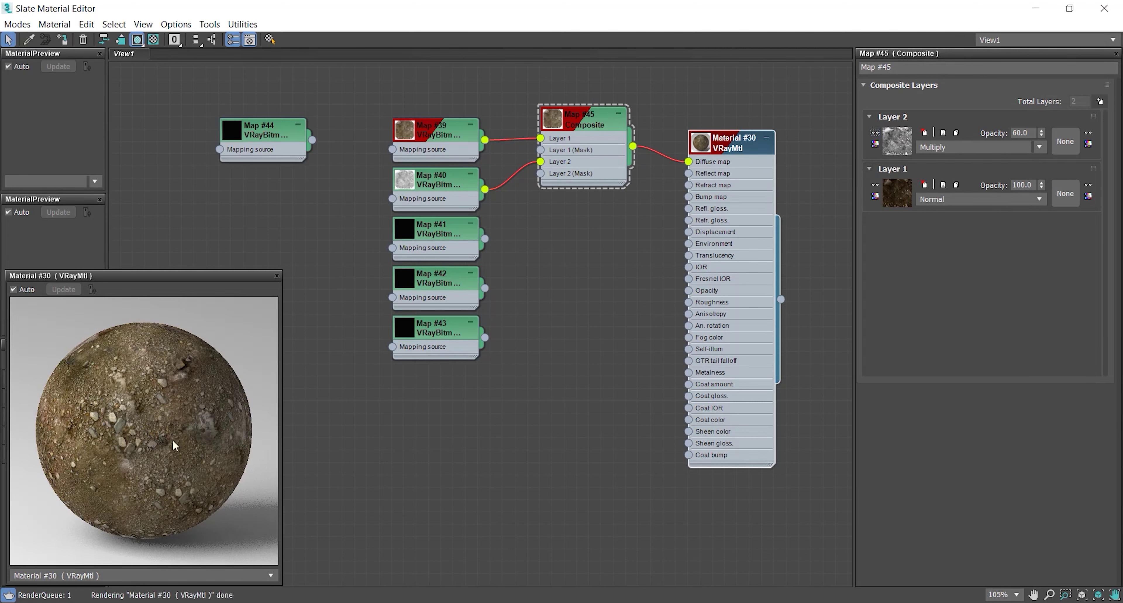
- Set the opacity of the Composite's Layer 2 to 50
double_click(1020, 133)
text(50)
key(Return)
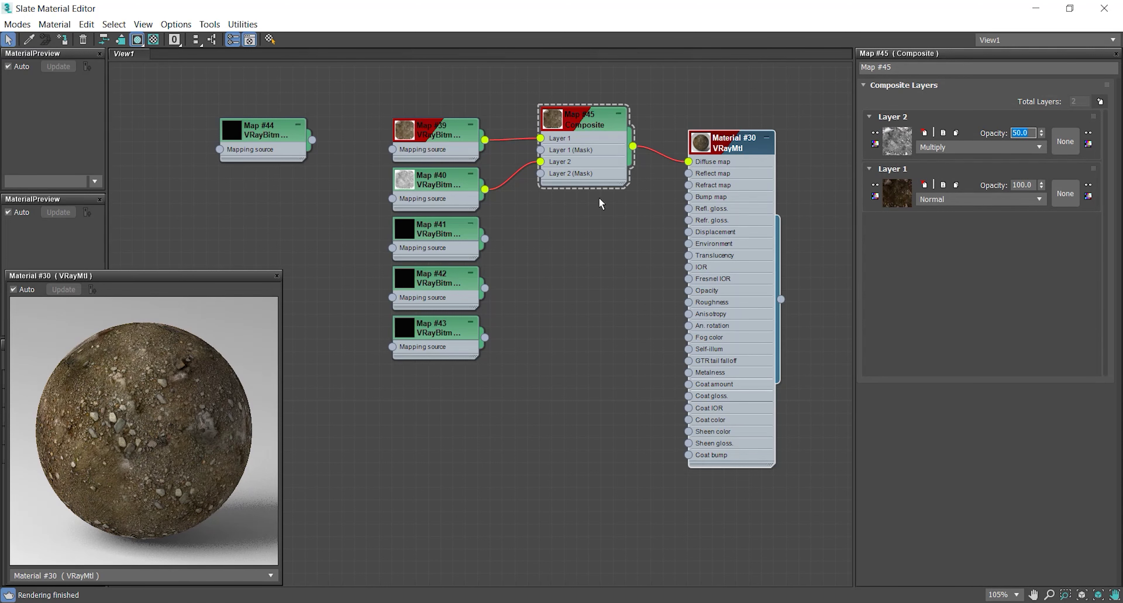
- Load the rocks_ground_02 rough map into Map #41 and connect it to the VRayMtl's Roughness input
middle_drag(579, 271, 575, 276)
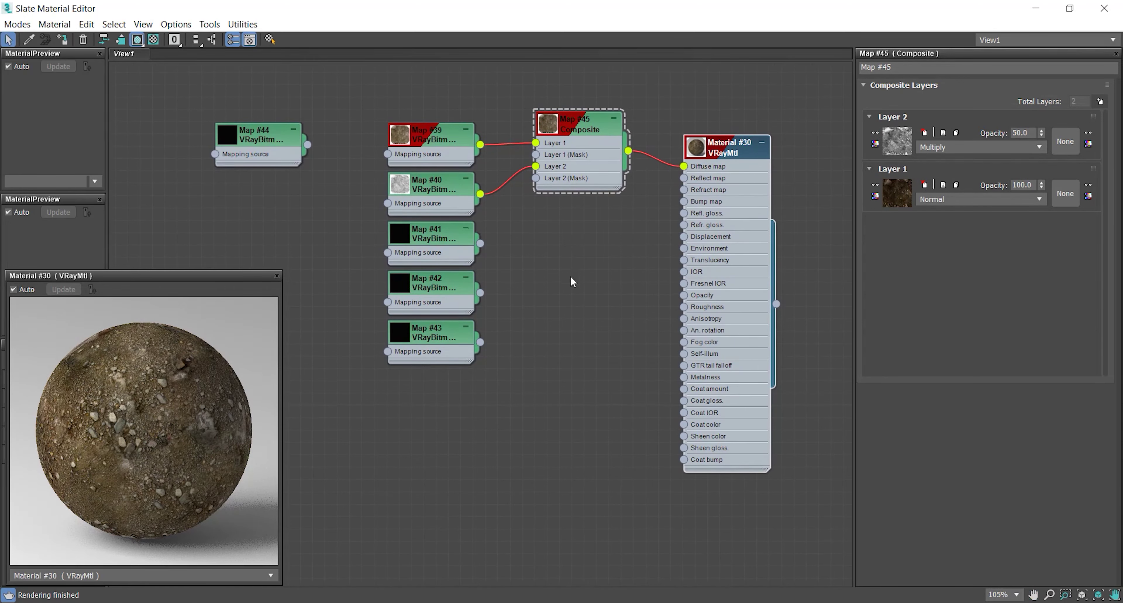
double_click(446, 238)
click(1100, 107)
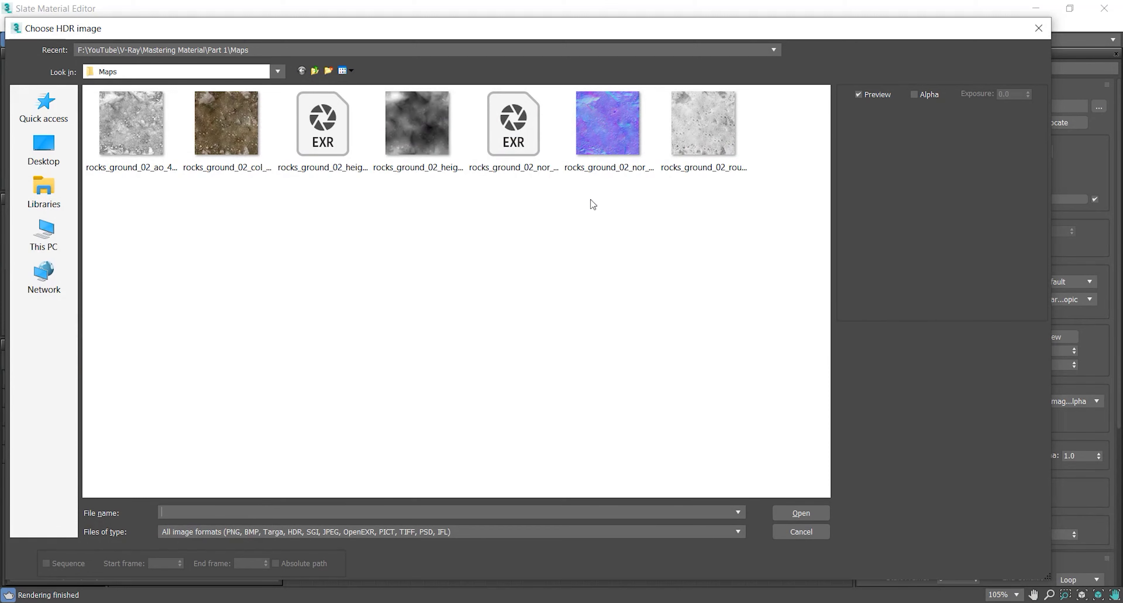
double_click(711, 128)
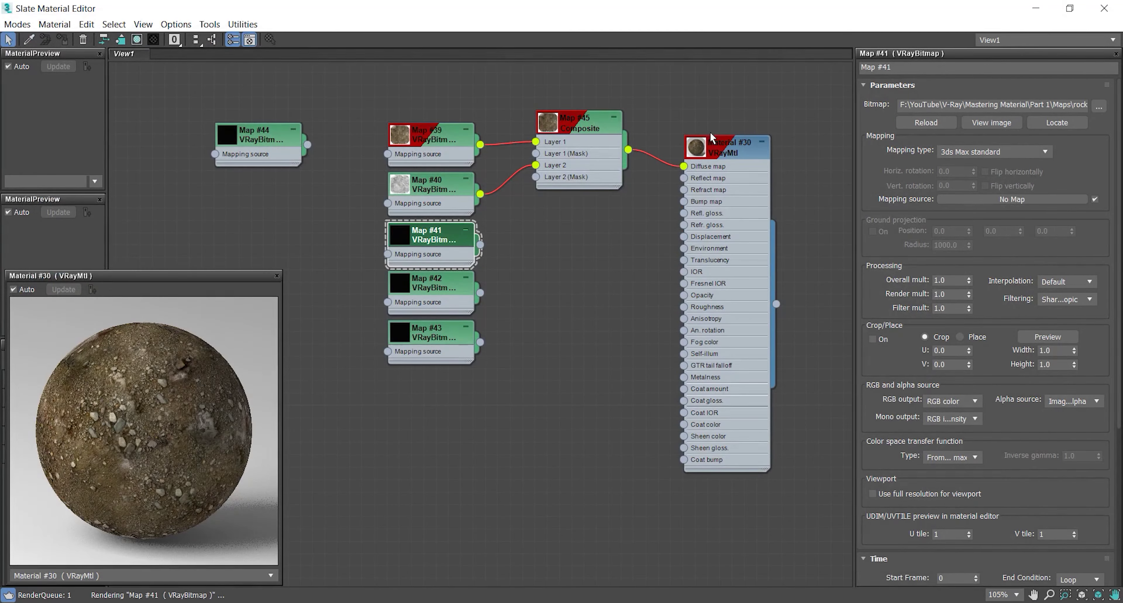
drag(449, 245, 683, 306)
- Place the Map #41 roughness node beneath the other bitmaps and shift Map #42 and Map #43 up under Map #40
drag(526, 251, 327, 480)
drag(441, 284, 446, 231)
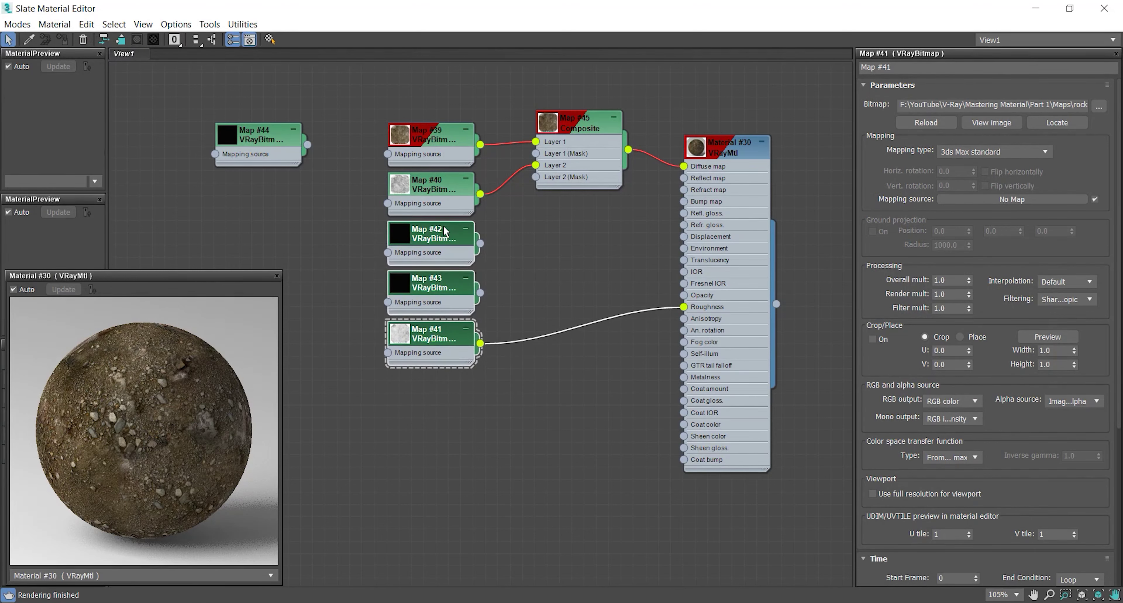
click(439, 239)
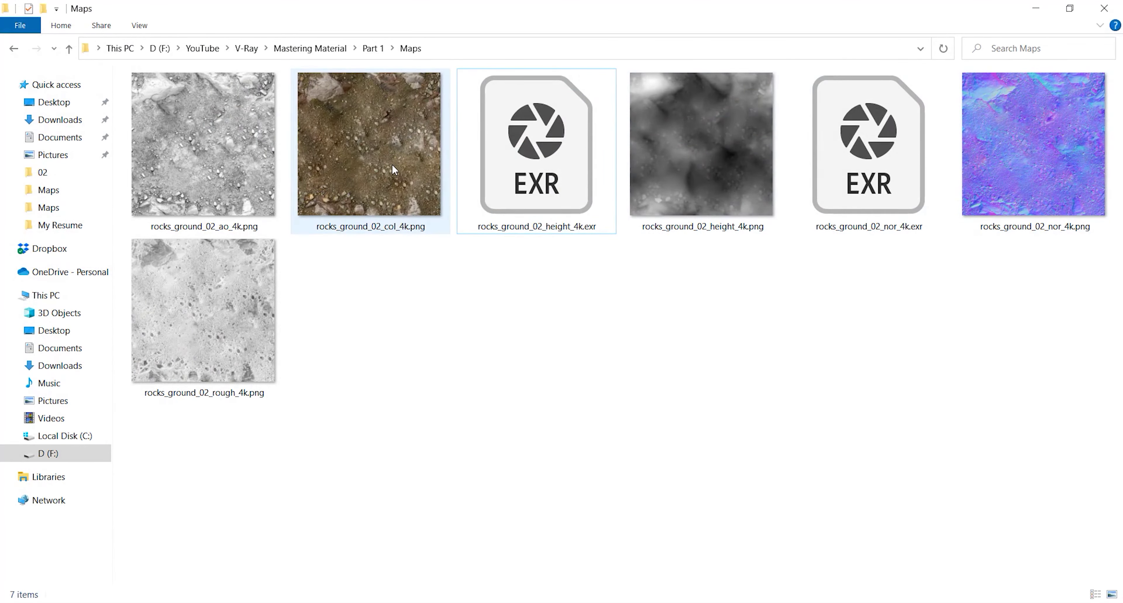
- Open rocks_ground_02_col_4k.png from the Maps folder in Photoshop and add a Black & White adjustment layer
drag(383, 223, 474, 305)
click(1039, 595)
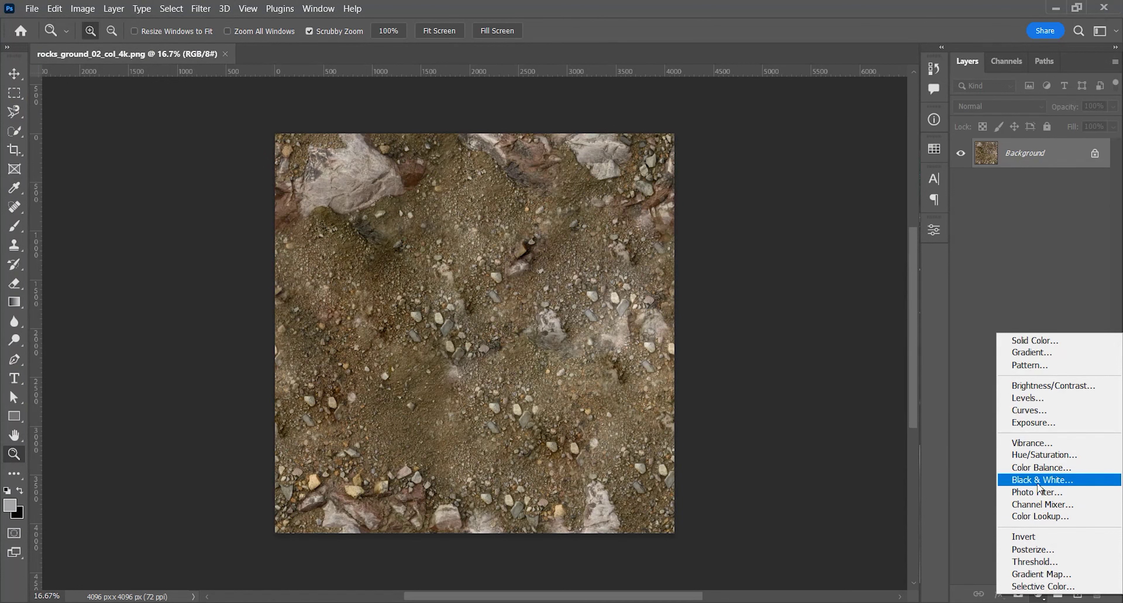
click(1018, 480)
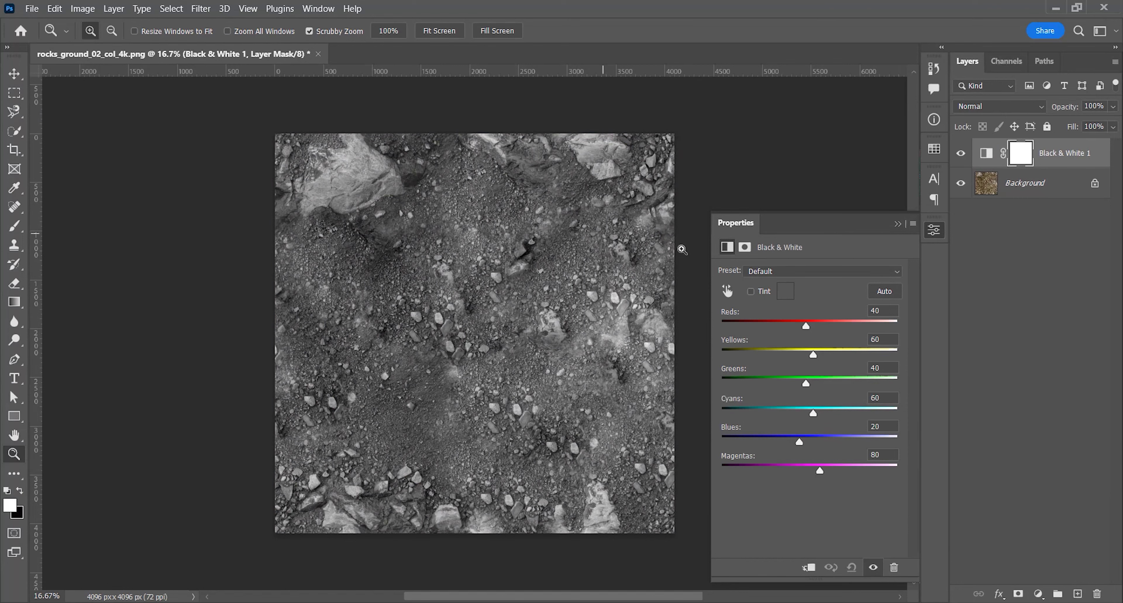
- Lower the Black & White adjustment's Reds to -154 and Yellows to -21, toggling the layer to compare with the original
drag(807, 329, 743, 336)
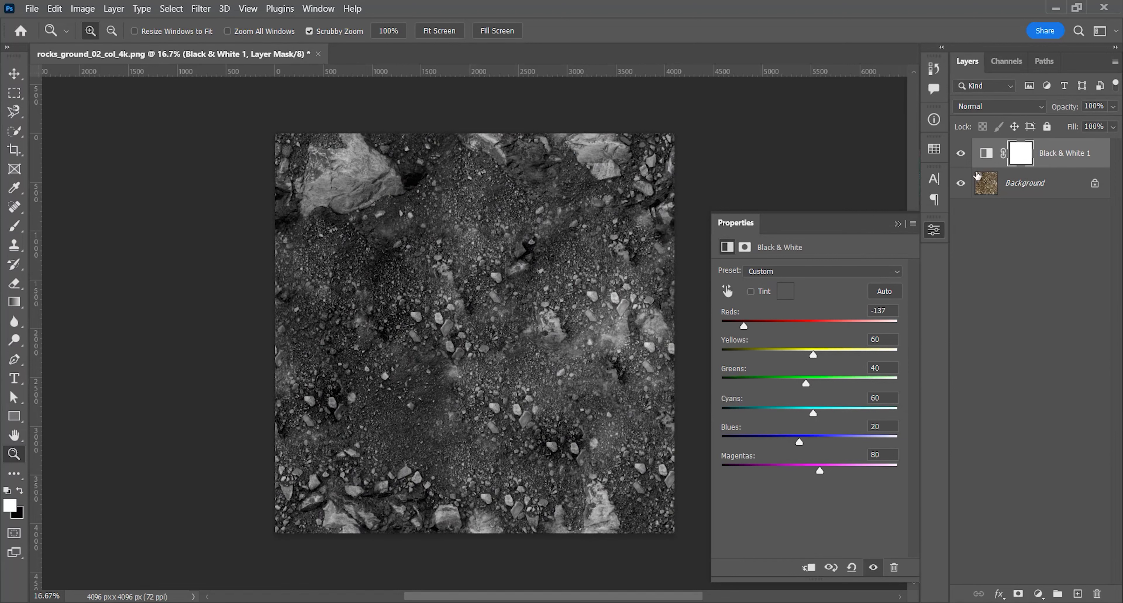
click(962, 155)
click(962, 155)
drag(743, 327, 733, 327)
drag(812, 352, 782, 358)
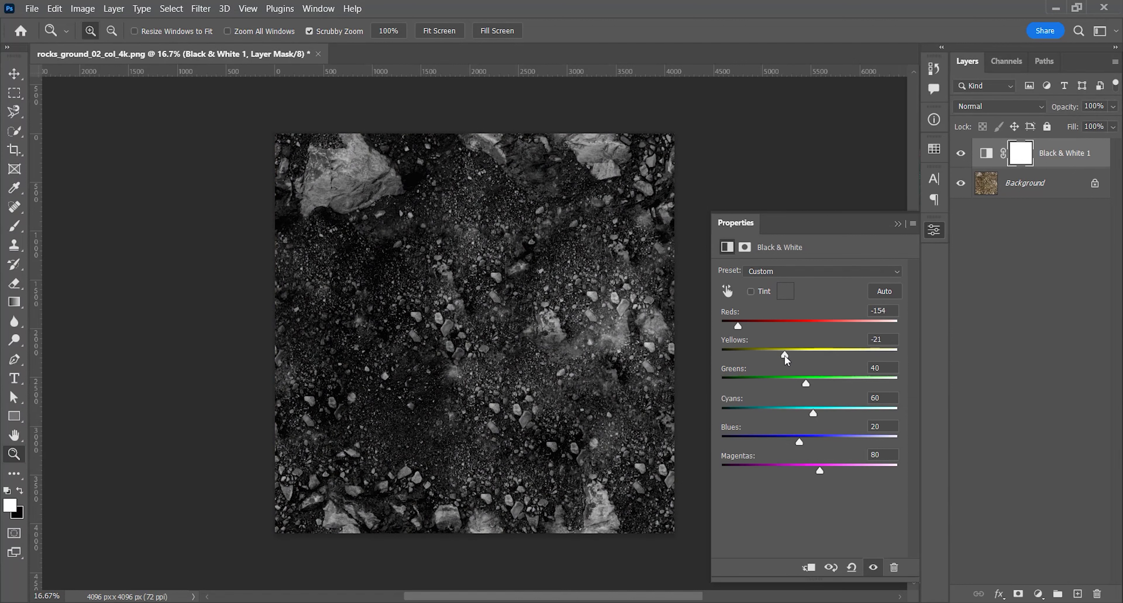
drag(806, 384, 831, 470)
key(ctrl+z)
key(ctrl+z)
key(ctrl+z)
key(ctrl+z)
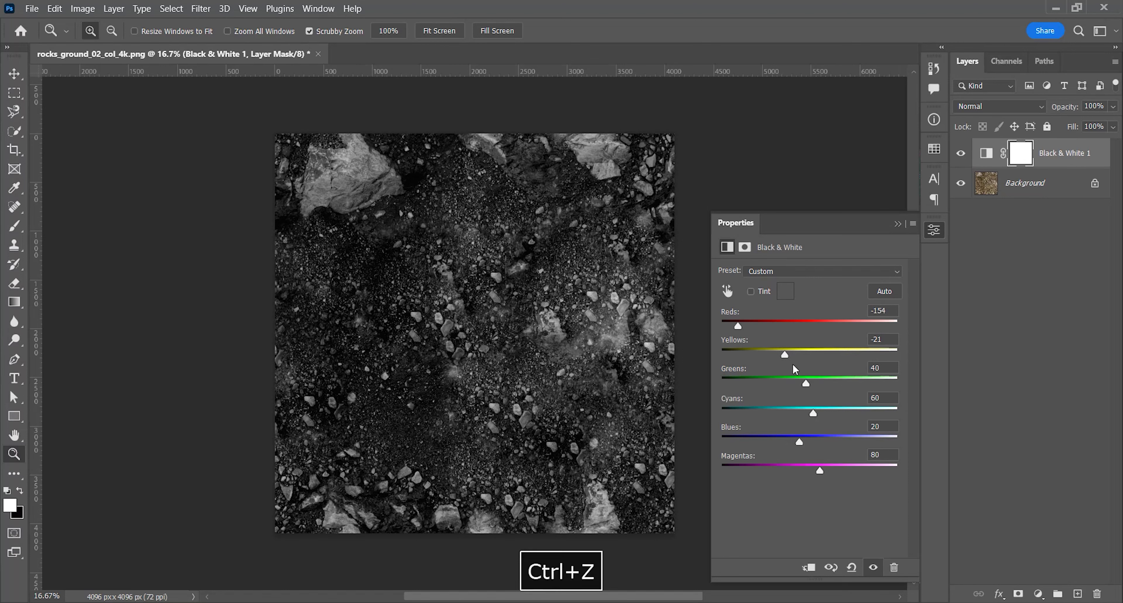
- Compare the Black & White effect with the original and set its Reds value to -100
click(959, 154)
click(961, 153)
drag(405, 176, 512, 191)
mouse_move(738, 327)
mouse_down()
mouse_move(771, 327)
mouse_move(760, 327)
mouse_up()
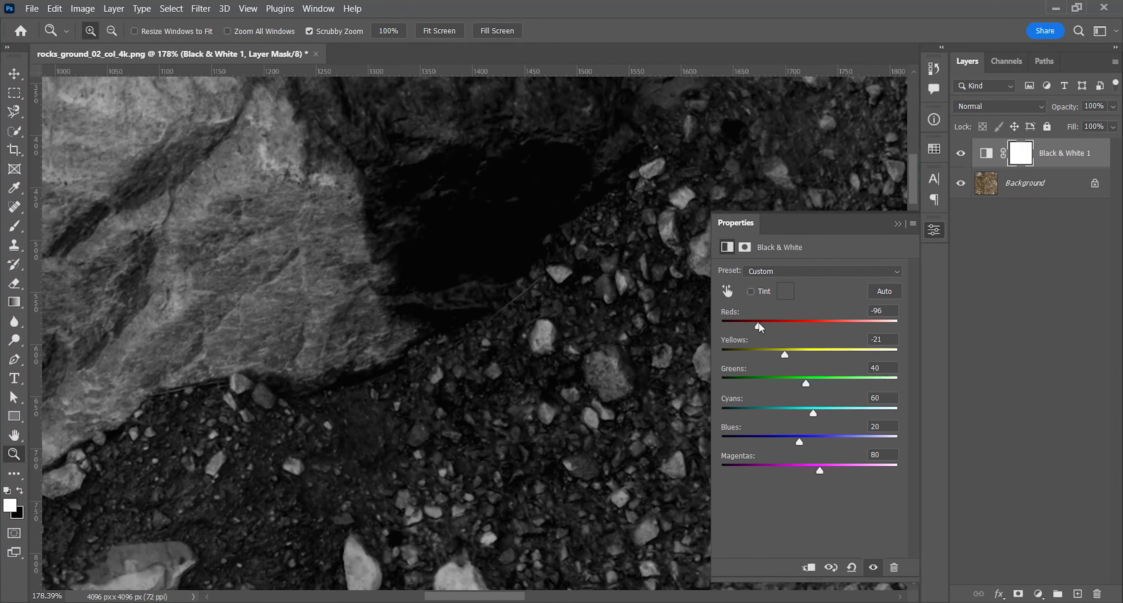
click(883, 311)
text(100)
key(Return)
- Unlock the Background layer and merge it with the Black & White adjustment layer
drag(461, 284, 362, 287)
key(space)
drag(506, 398, 421, 325)
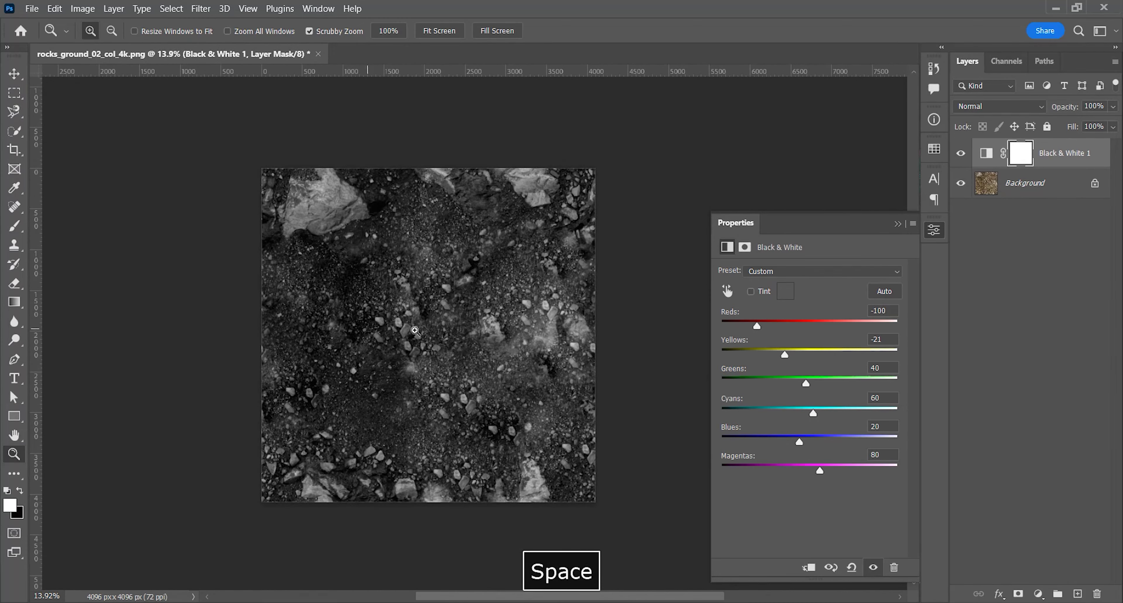
click(1094, 187)
shift+click(1071, 165)
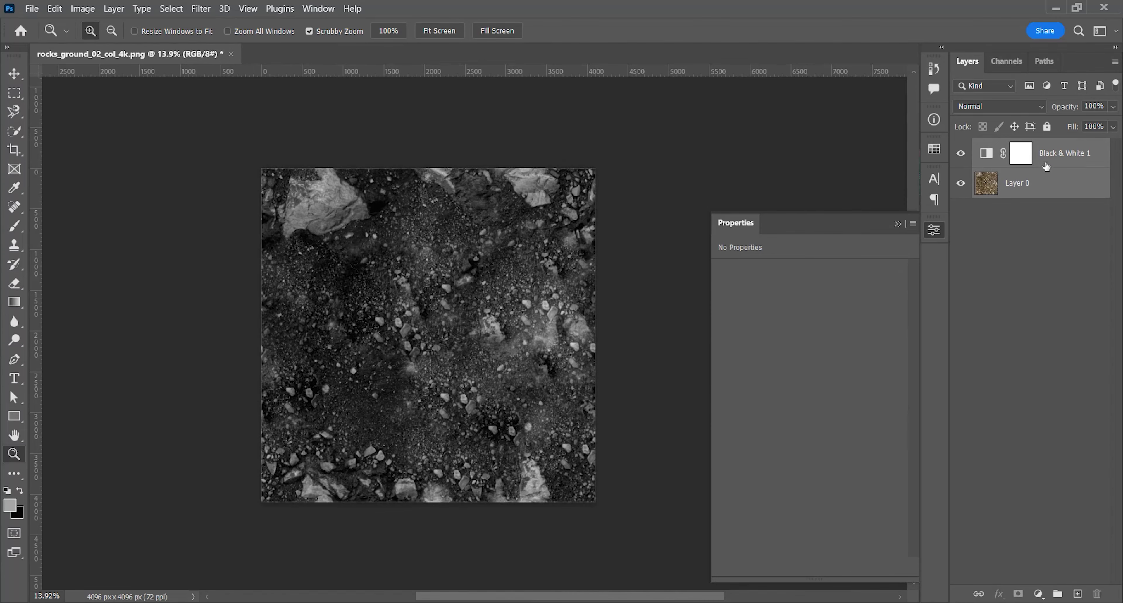
key(ctrl+e)
- Save the grayscale image as rocks_ground_02_Ref_4k.png in the Maps folder with the large file size PNG option
key(ctrl+shift+s)
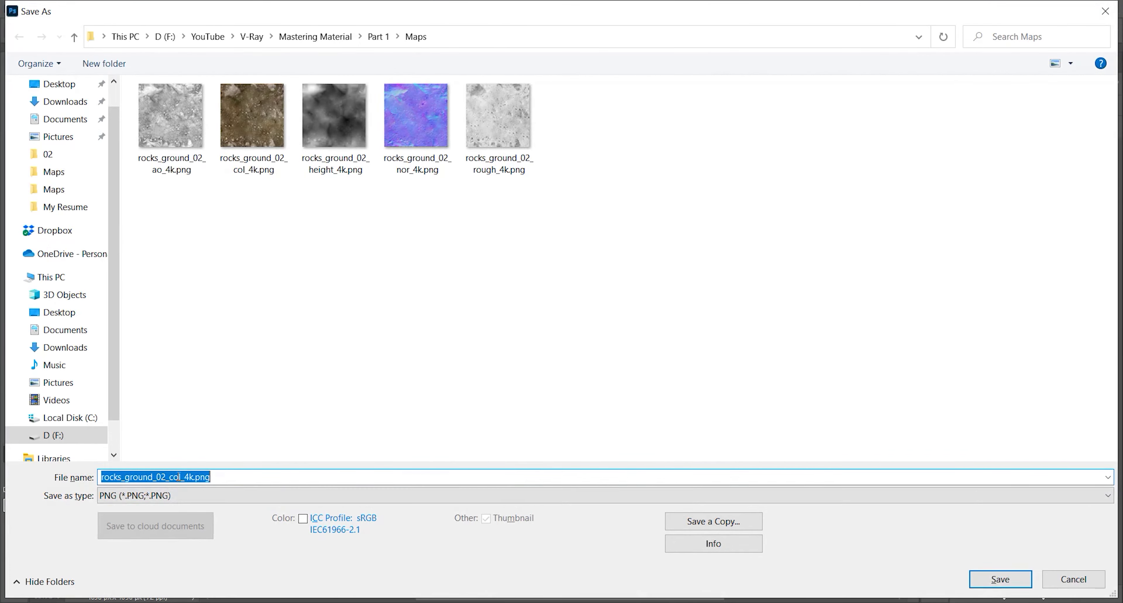
click(181, 476)
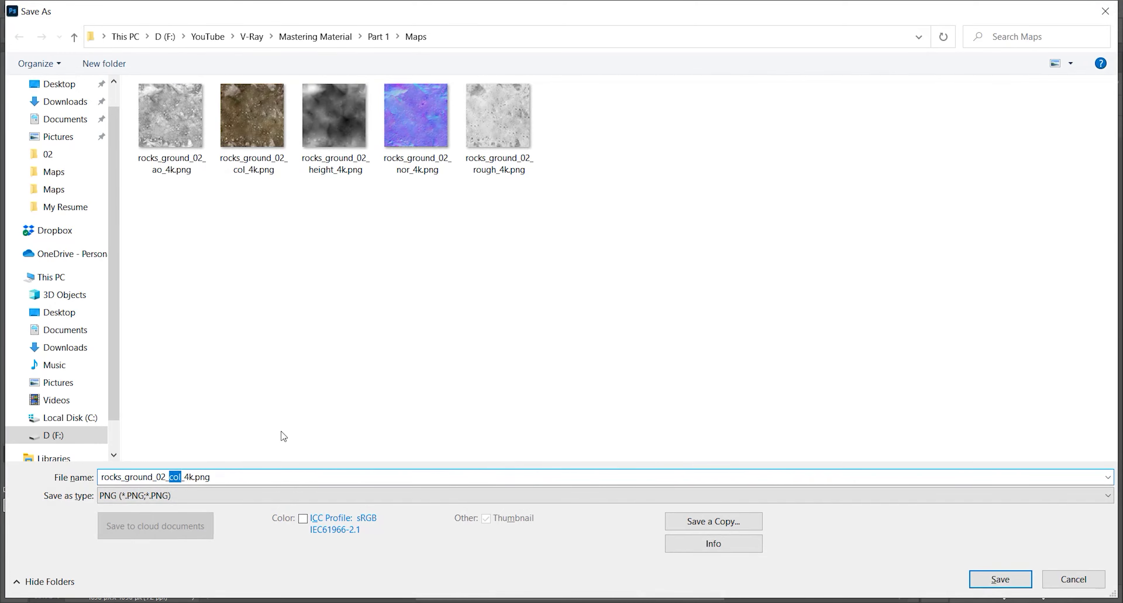
text(Ref)
click(994, 578)
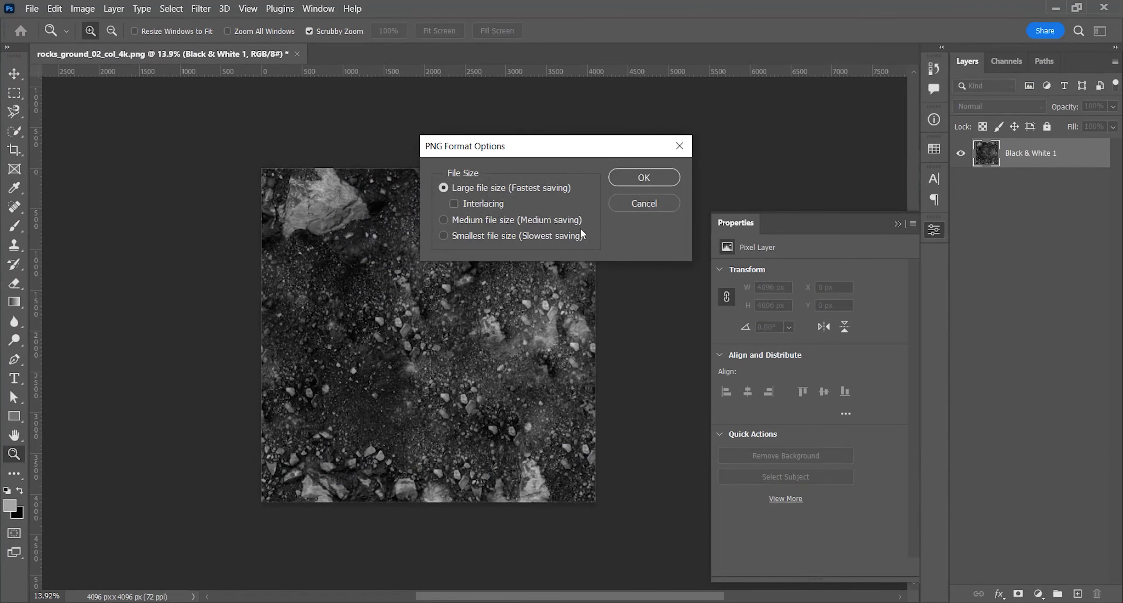
click(645, 177)
- Add a Curves adjustment layer and darken the midtones with a point at input 118, output 37, plus a second point in the highlights
key(z)
click(341, 287)
key(space)
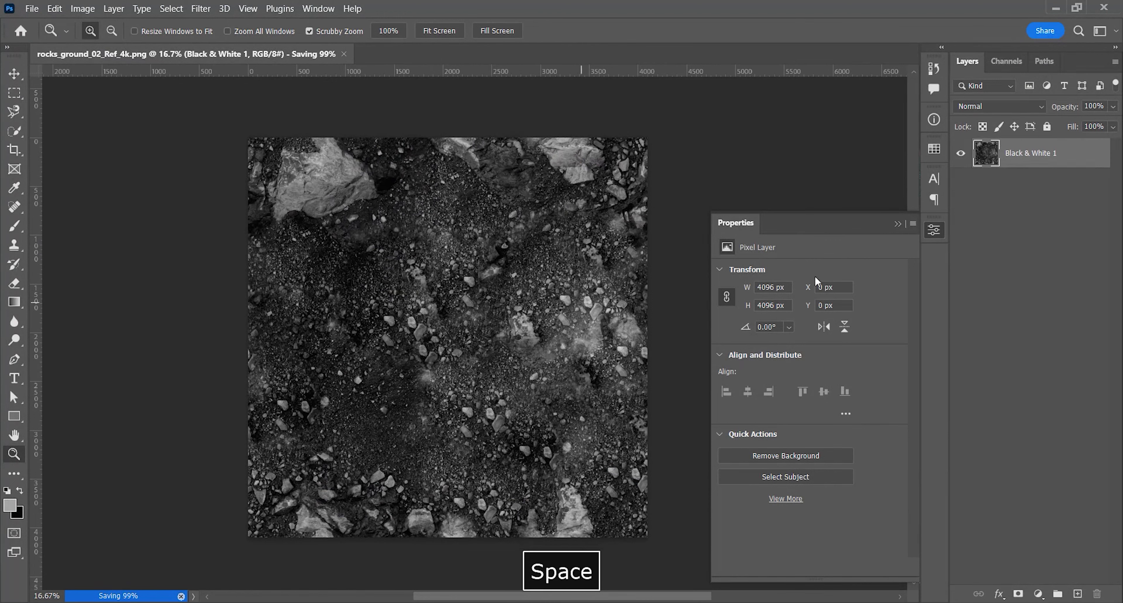
click(898, 224)
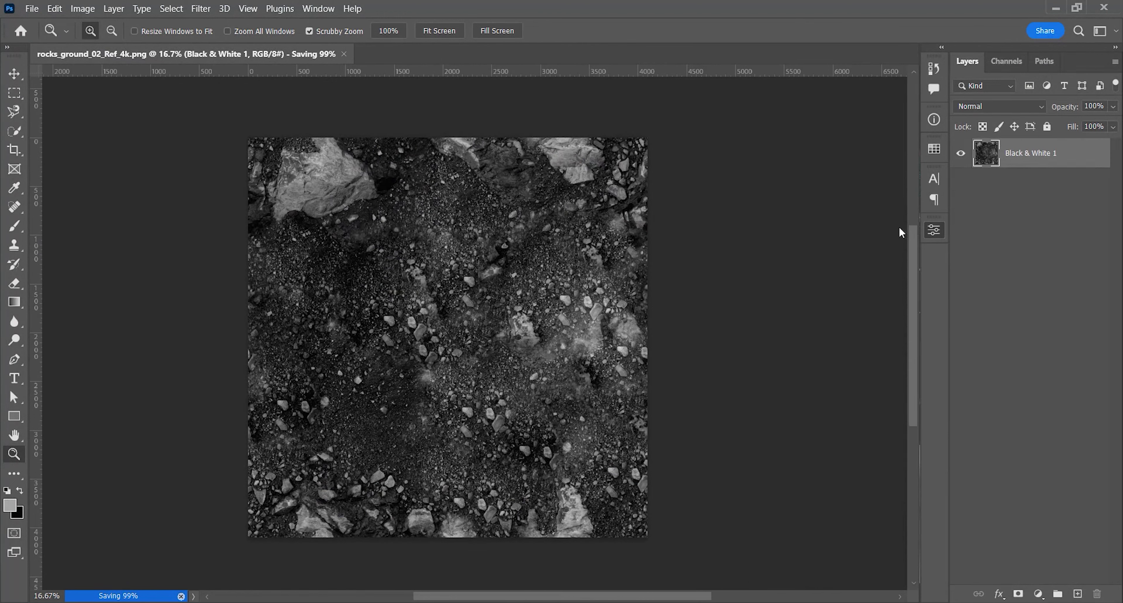
click(1038, 594)
click(1036, 407)
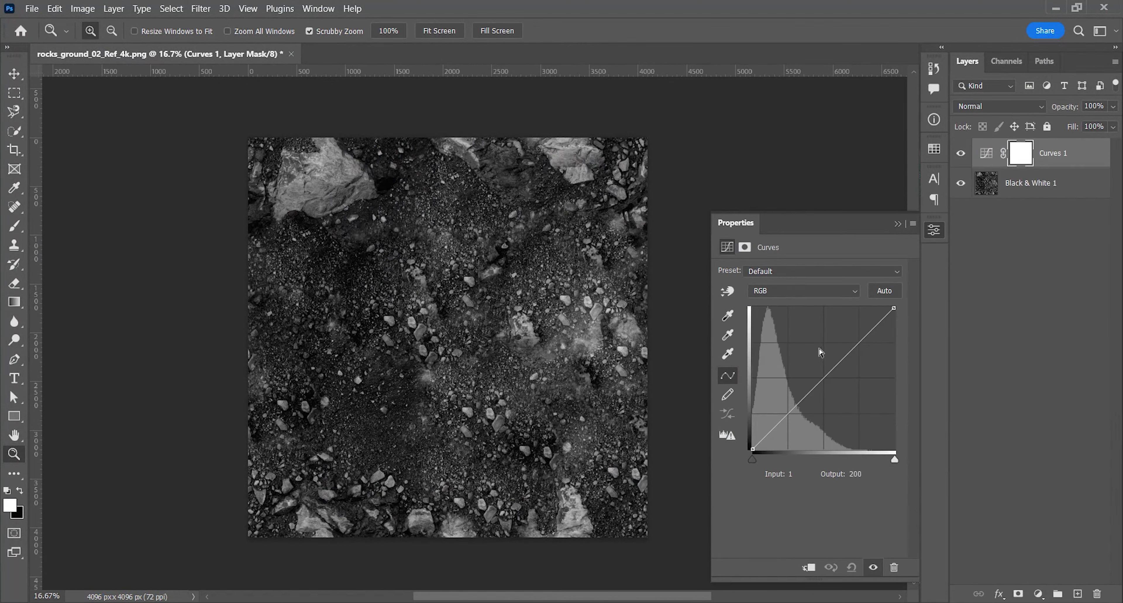
drag(849, 354, 869, 326)
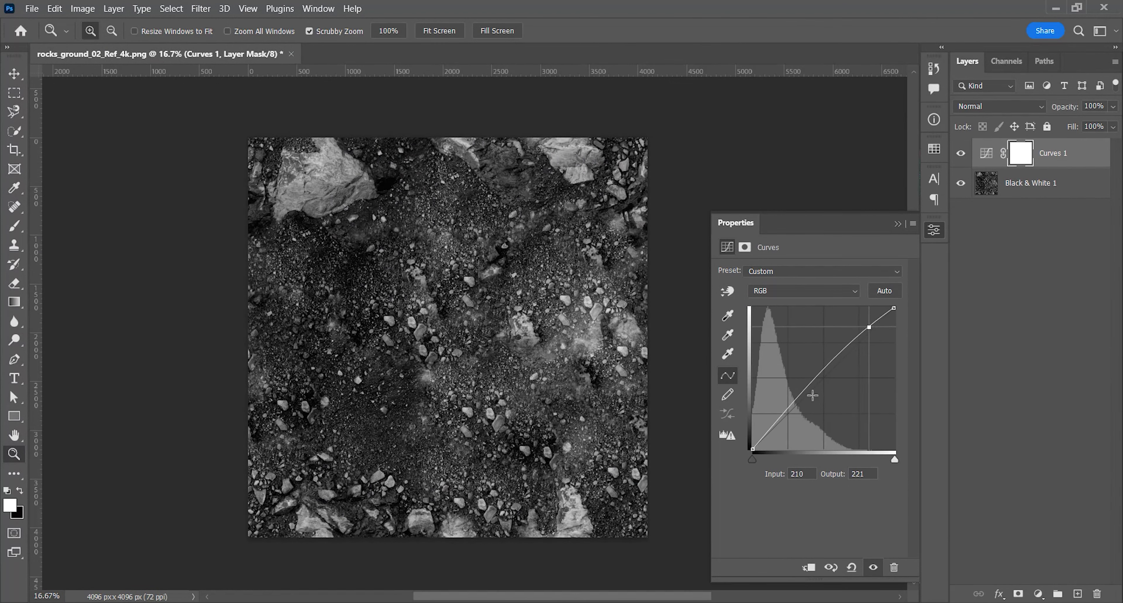
drag(810, 393, 810, 427)
drag(868, 326, 875, 328)
drag(810, 427, 819, 429)
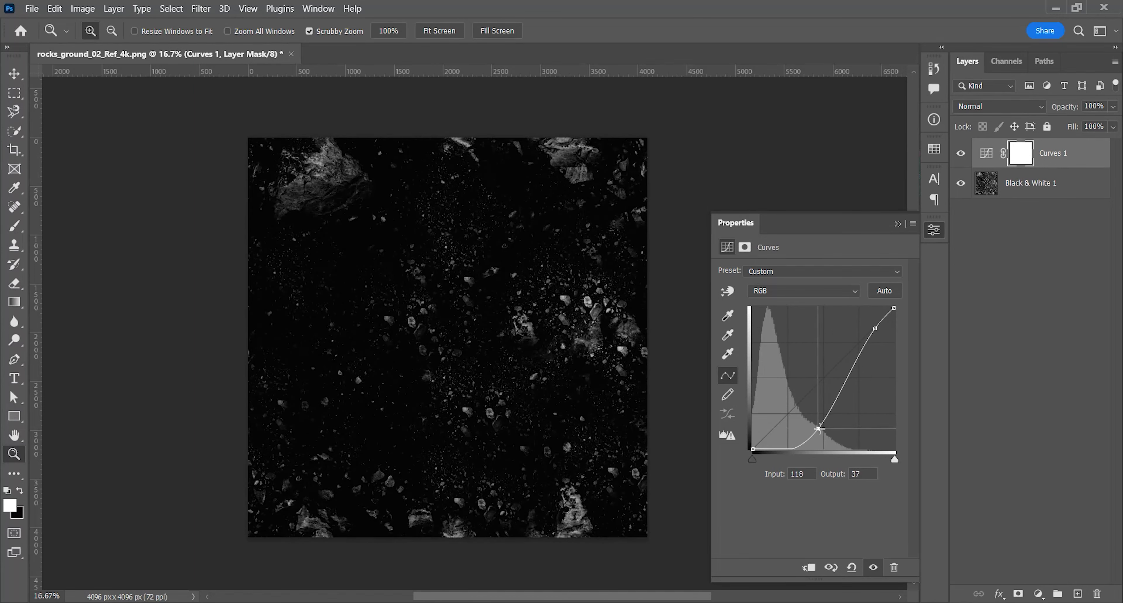
- Add an Exposure adjustment layer above the Curves layer and lower its exposure slightly to darken the image
click(1039, 594)
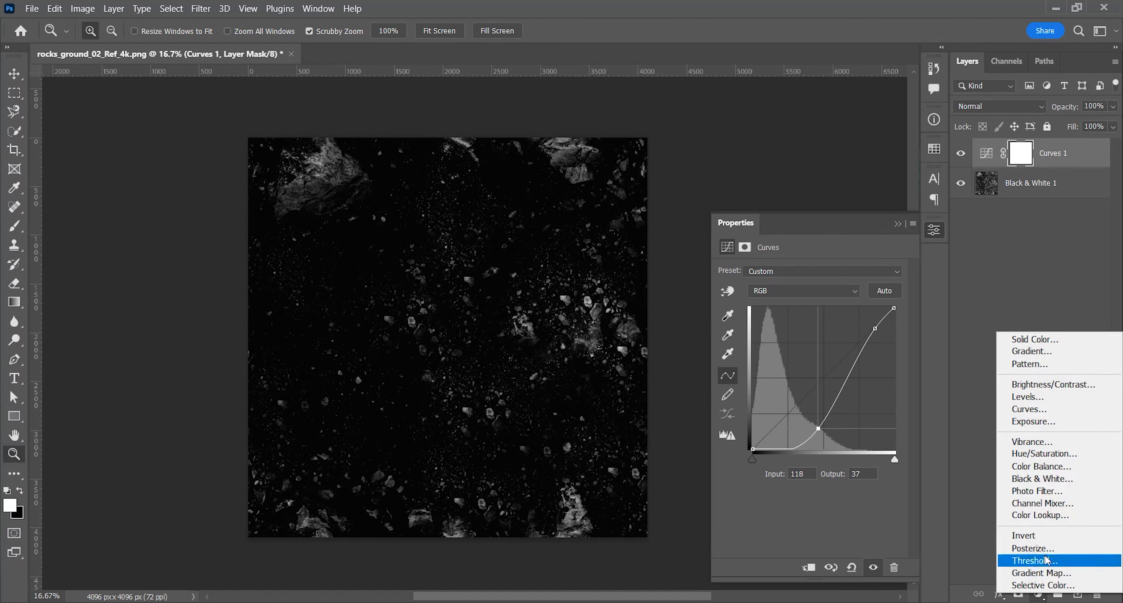
click(1052, 423)
drag(810, 308, 794, 307)
click(896, 224)
key(z)
drag(337, 174, 396, 191)
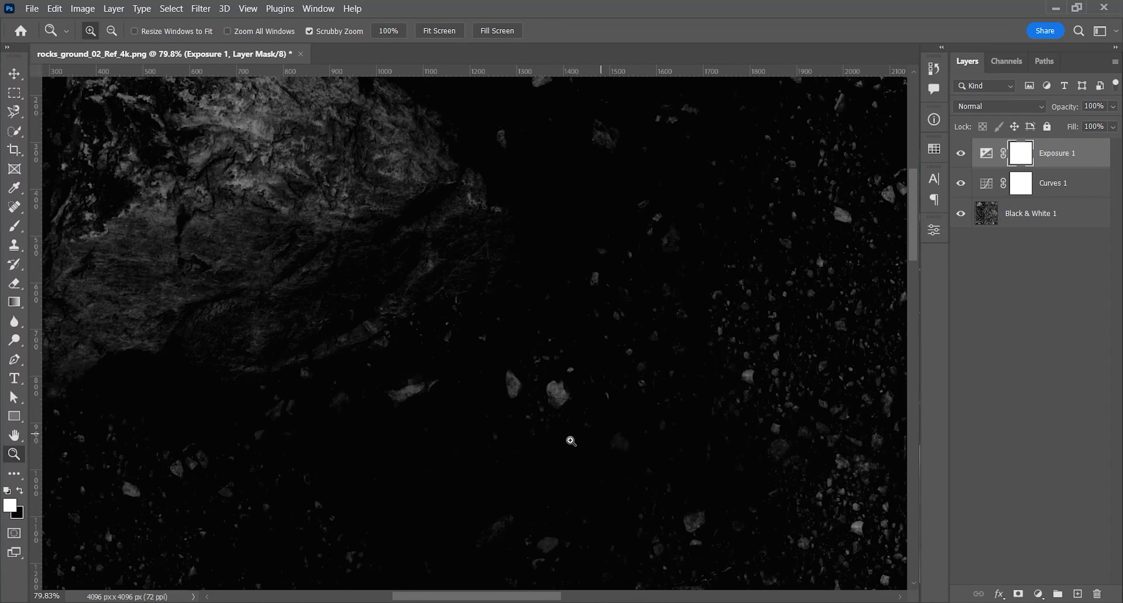
- Merge the Exposure, Curves and Black & White layers into a single layer
drag(406, 277, 334, 287)
shift+click(1046, 219)
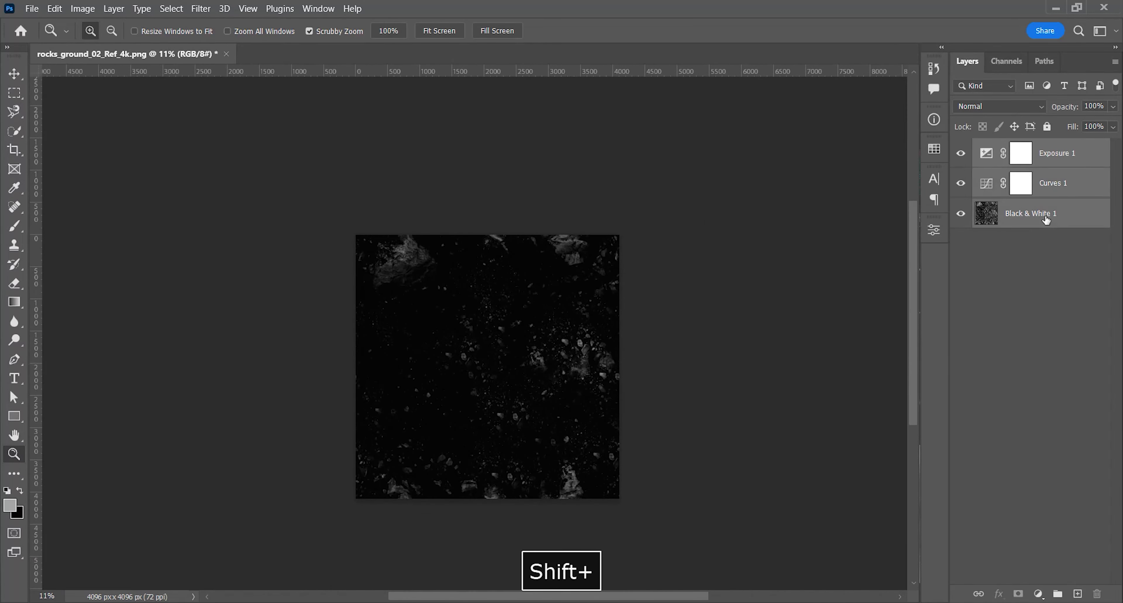
key(ctrl+e)
- Save the darkened image as rocks_ground_02_Glos_4k.png in the Maps folder, accepting the PNG options
key(ctrl+shift+s)
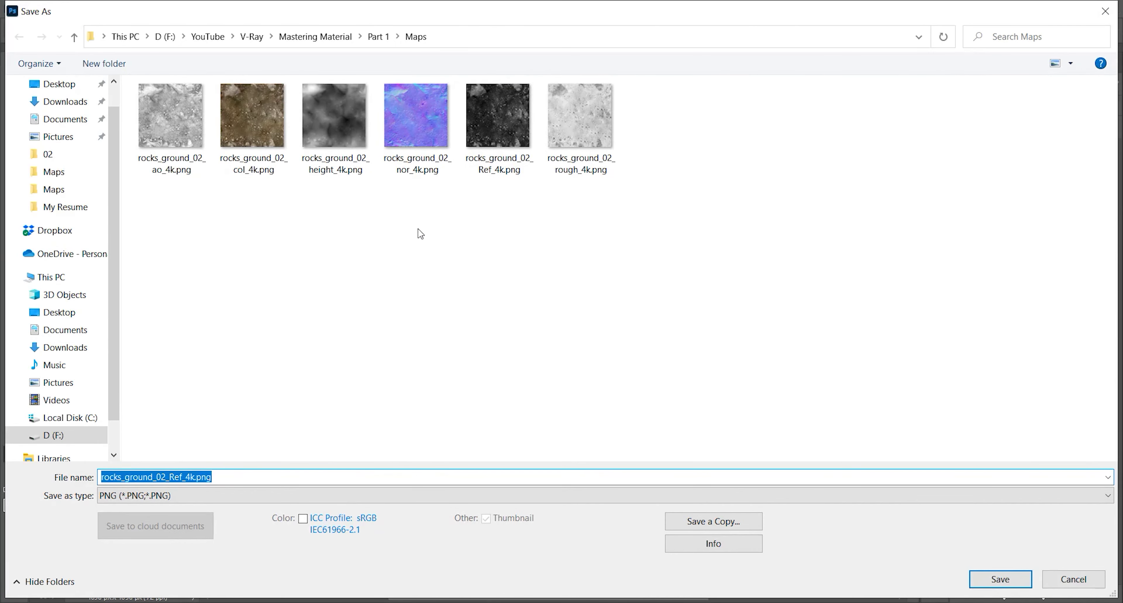
click(481, 174)
drag(169, 476, 184, 478)
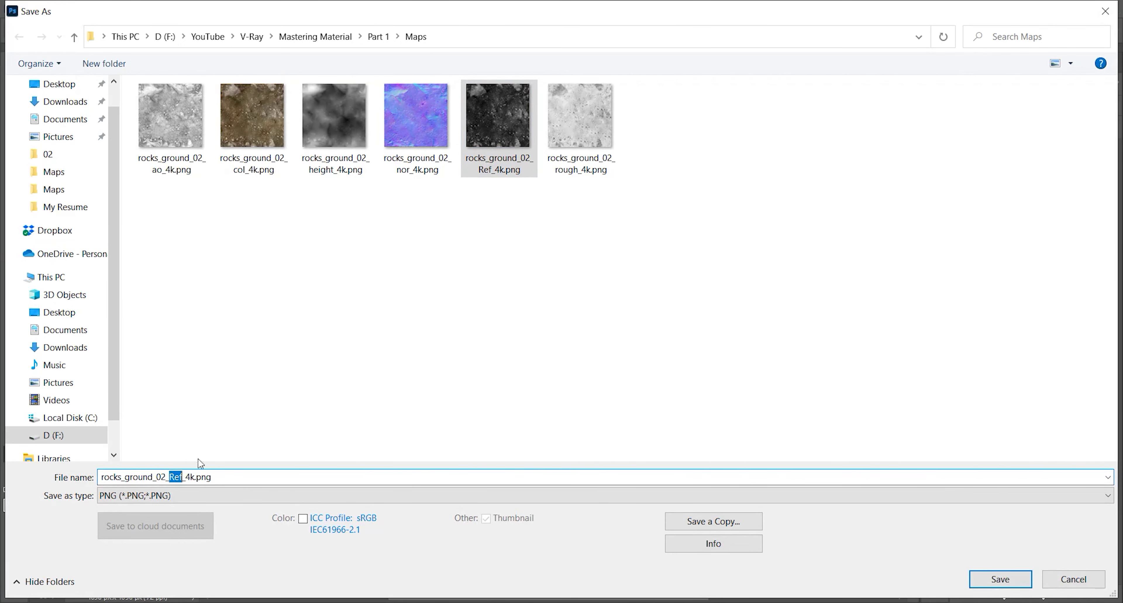
text(Glos)
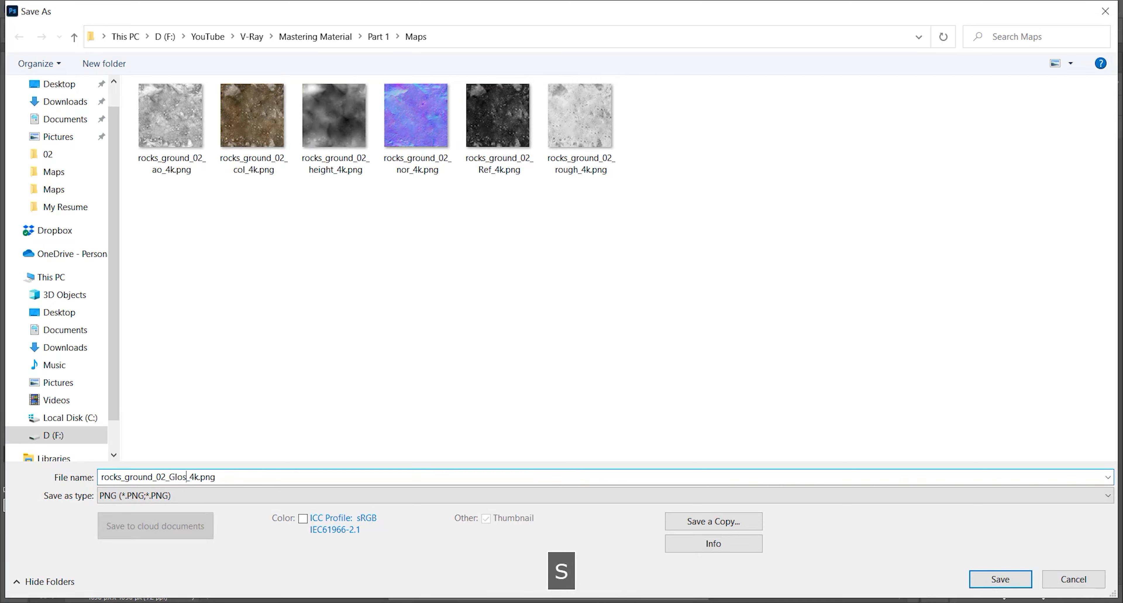
click(987, 582)
click(649, 175)
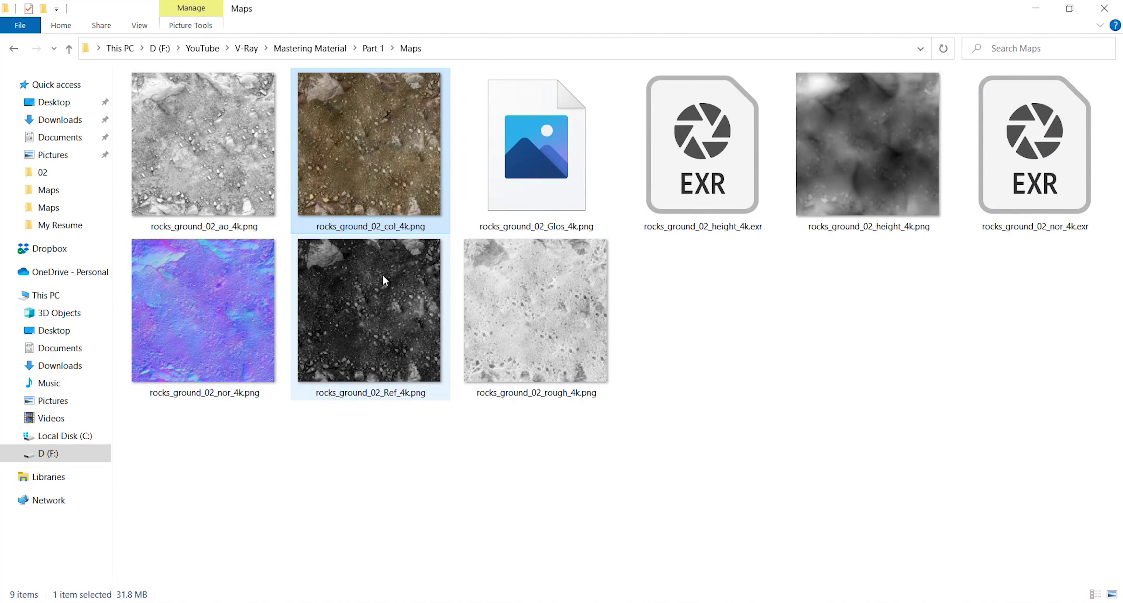
- Switch back to 3ds Max, load rocks_ground_02_Ref_4k.png into Map #42 and connect it to the VRayMtl's Reflect map input
click(366, 329)
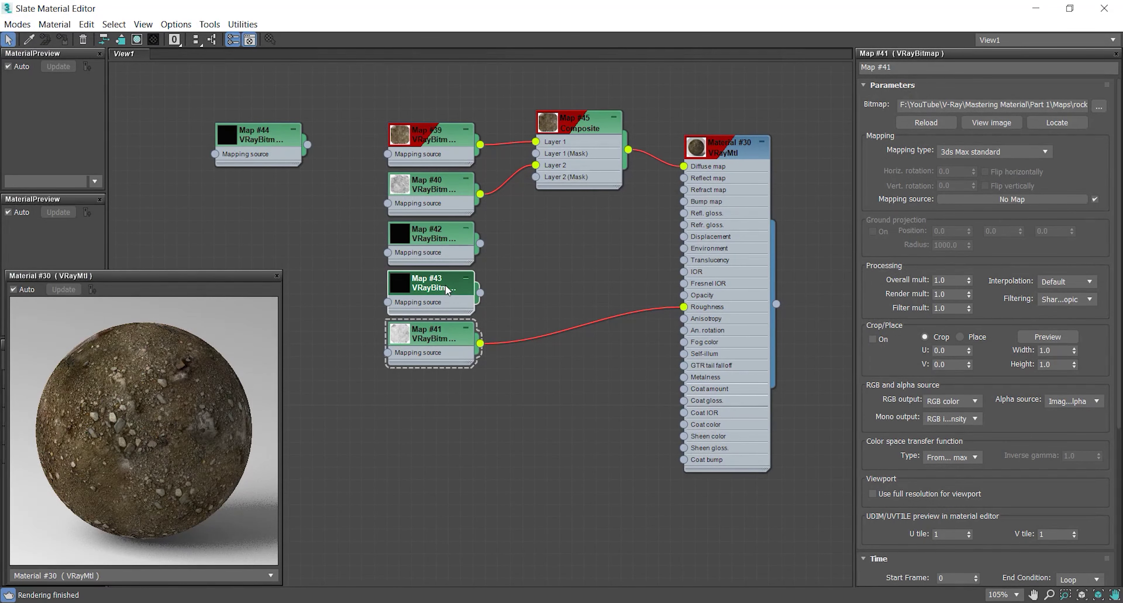
click(457, 305)
click(467, 235)
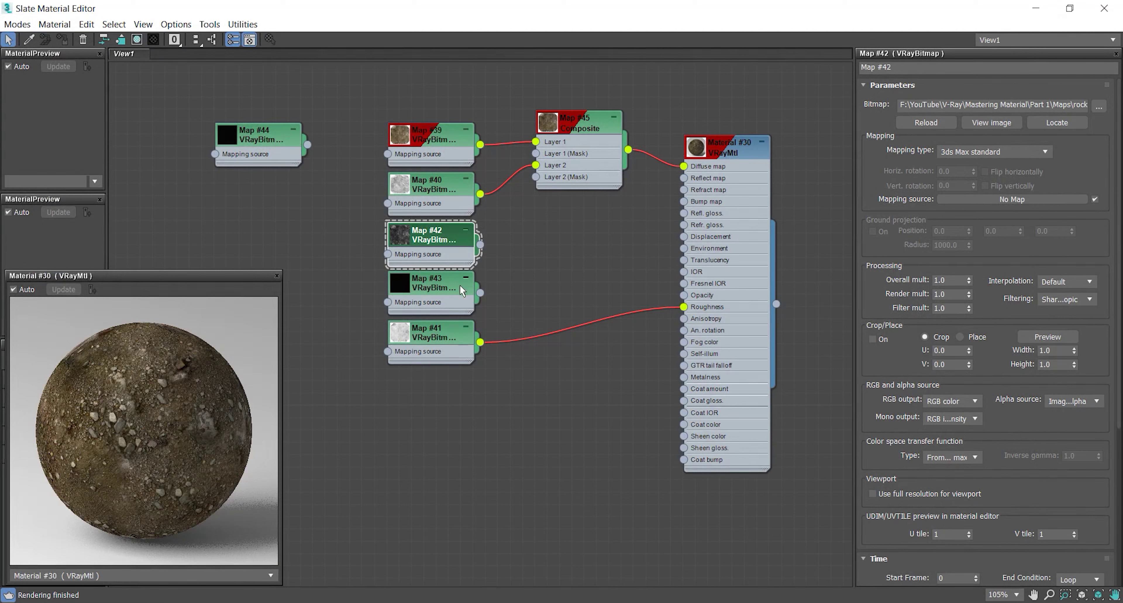
drag(499, 246, 684, 178)
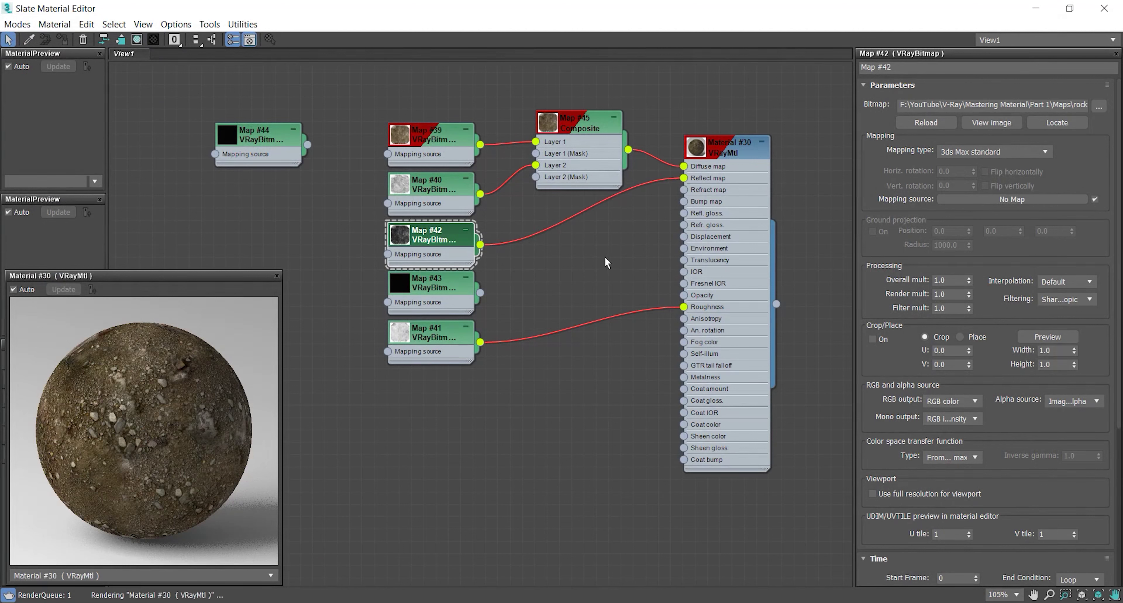
- Move the material preview window upward and enlarge it for a closer look at the sphere
drag(182, 276, 192, 213)
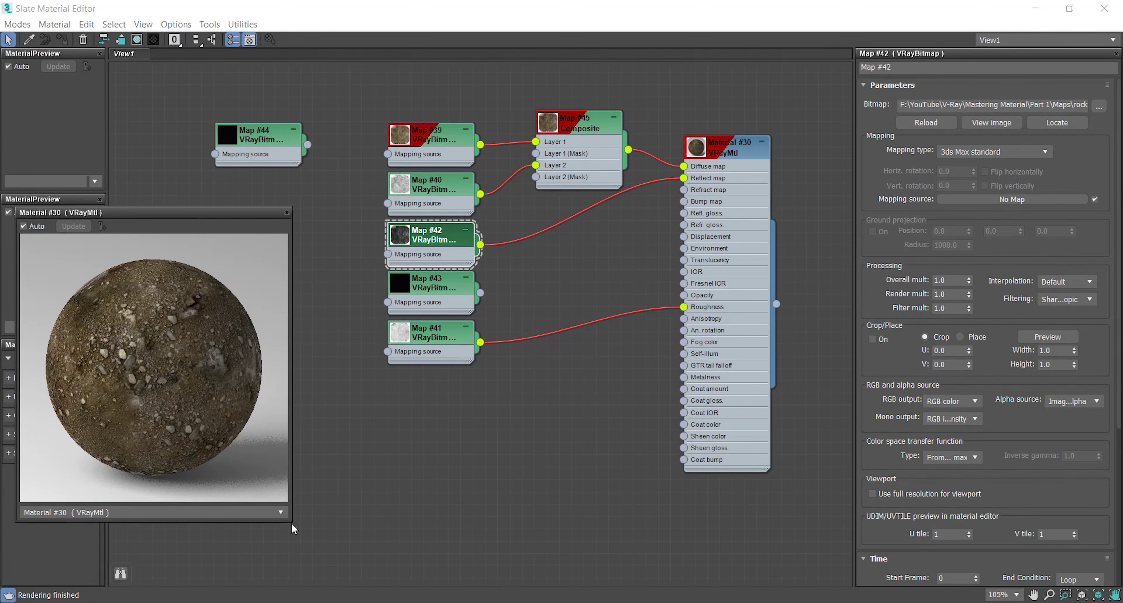
drag(292, 522, 369, 587)
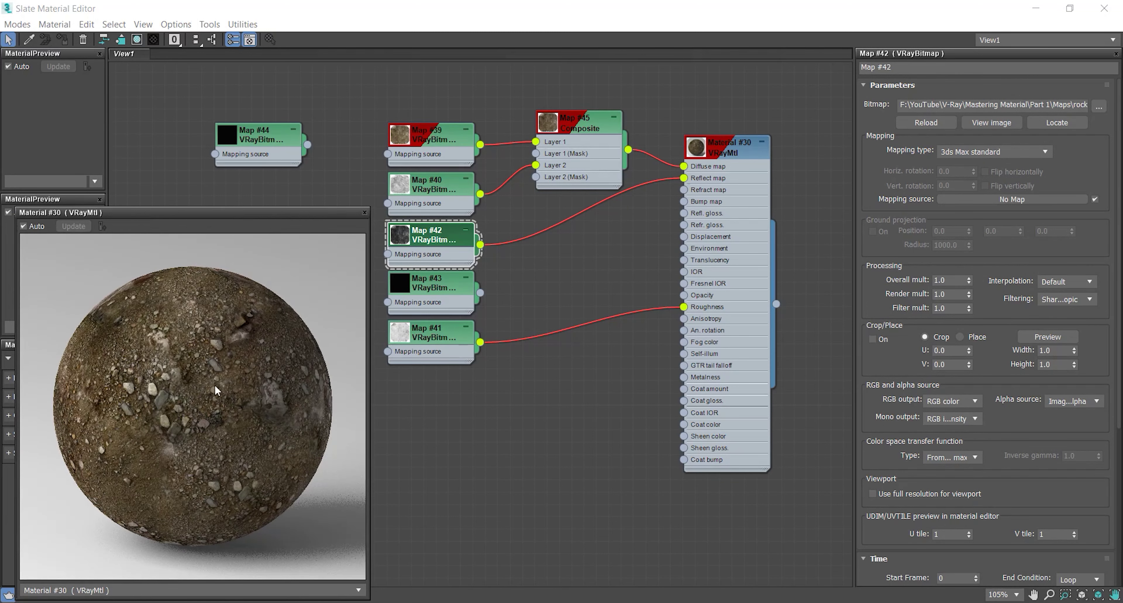
- Load rocks_ground_02_Glos_4k.png into Map #43 and connect it to the VRayMtl's Refl. gloss. input
click(438, 290)
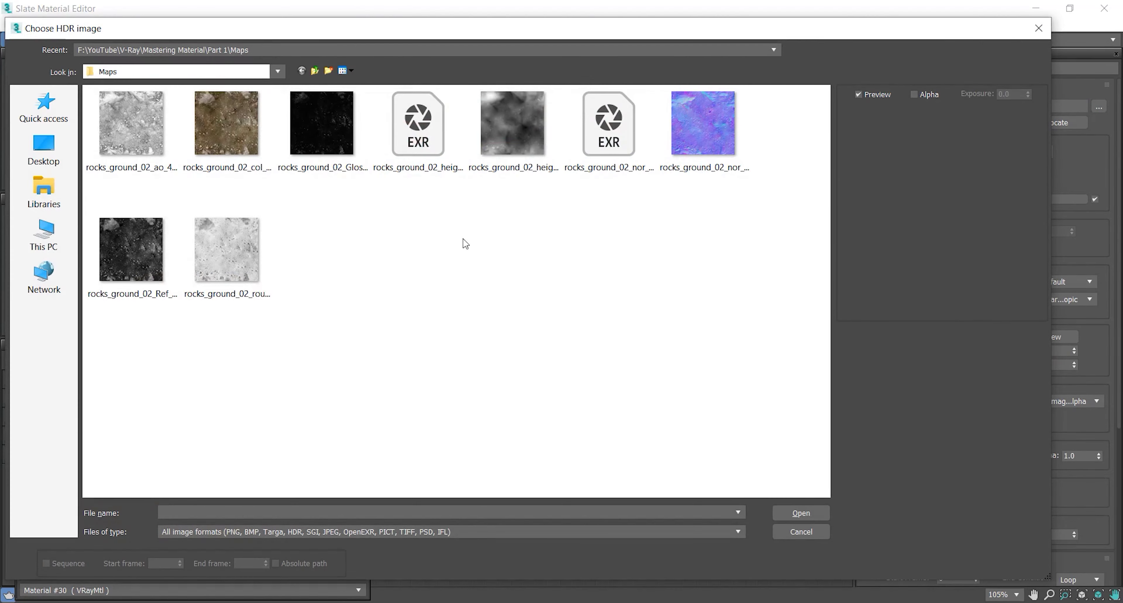
double_click(329, 142)
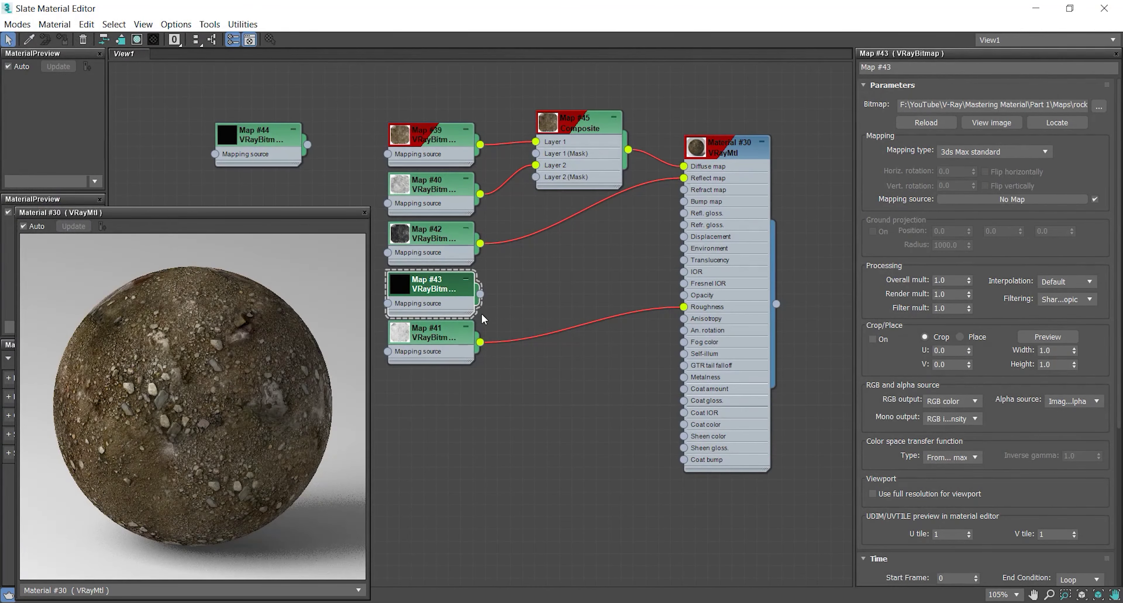
drag(480, 294, 684, 213)
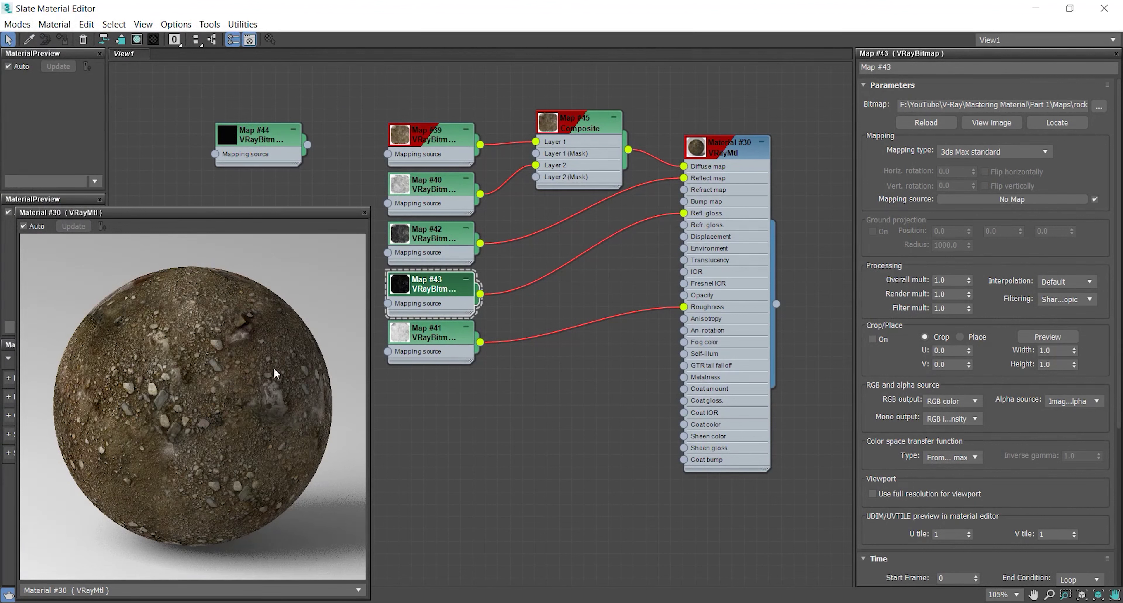
- Move the Map #43 and Map #41 nodes down, place a copy of Map #44 in the gap and open its image file chooser
click(444, 336)
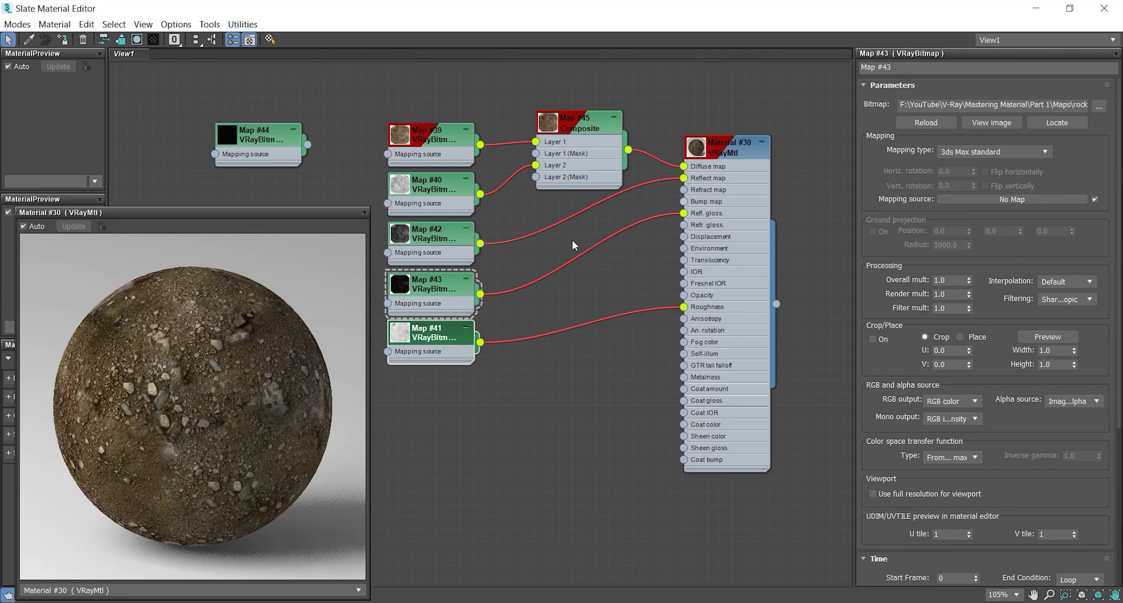
drag(500, 281, 414, 368)
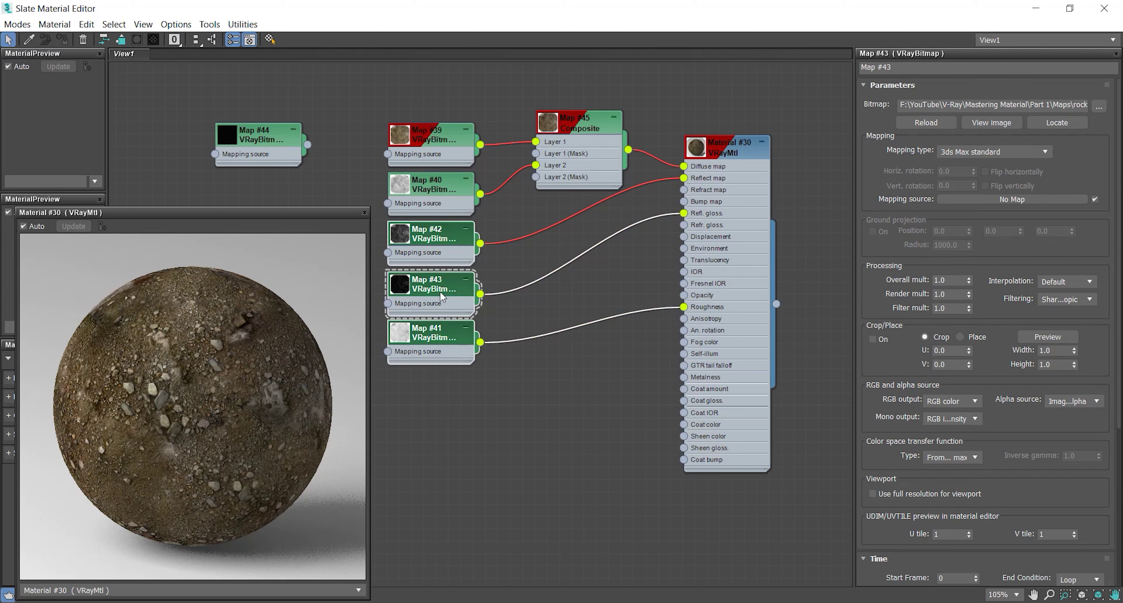
drag(442, 295, 441, 331)
drag(445, 285, 445, 248)
drag(514, 301, 409, 369)
drag(446, 304, 446, 377)
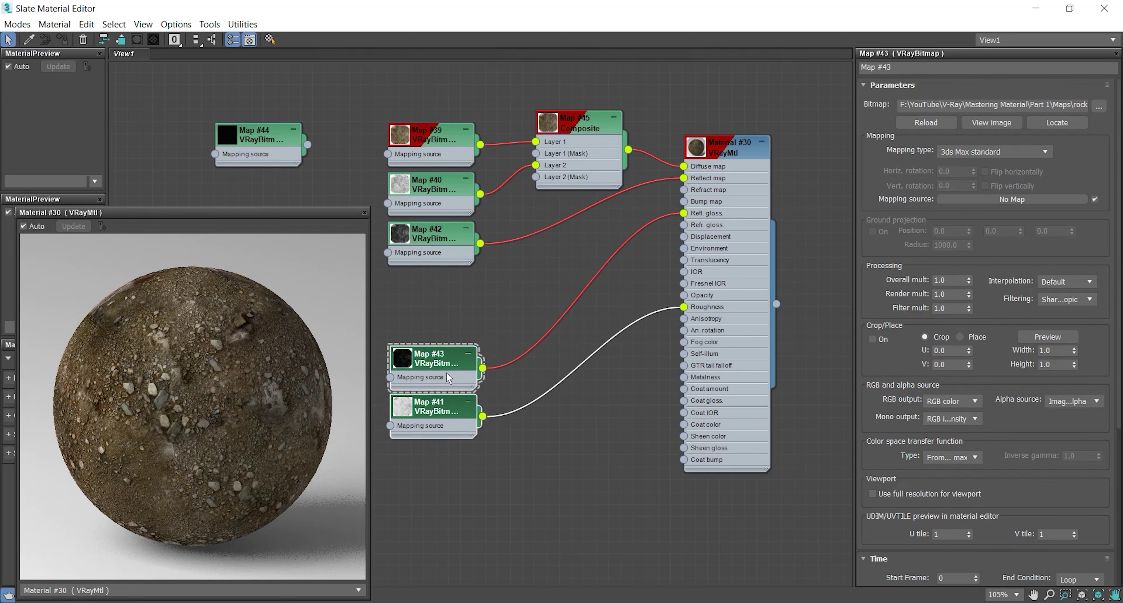
mouse_move(261, 140)
shift+mouse_down()
mouse_move(414, 290)
mouse_move(427, 282)
shift+mouse_up()
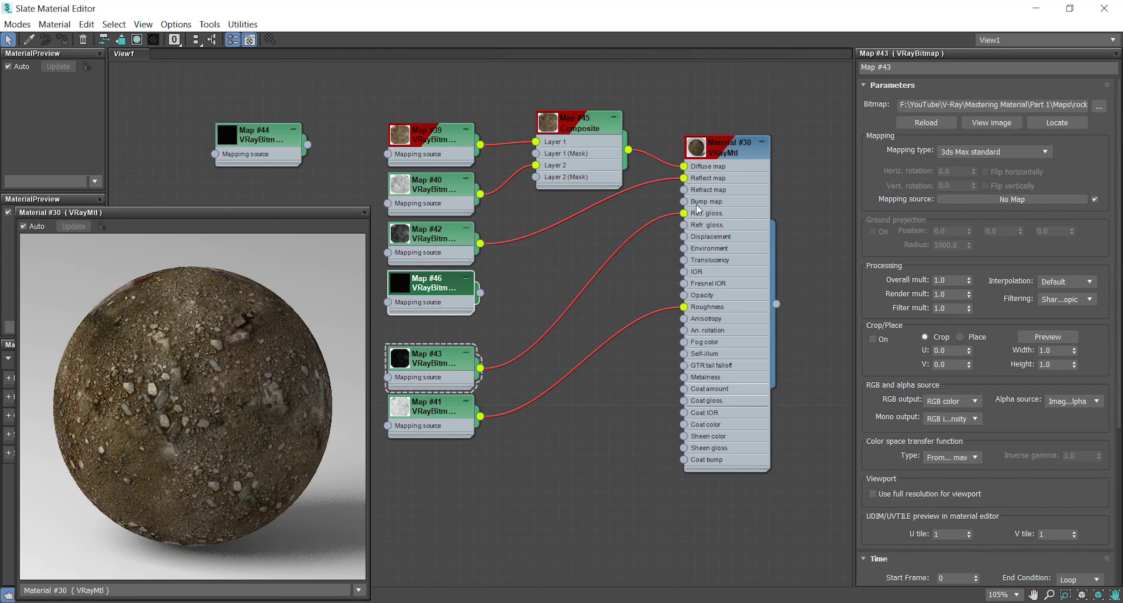
double_click(456, 286)
click(1102, 108)
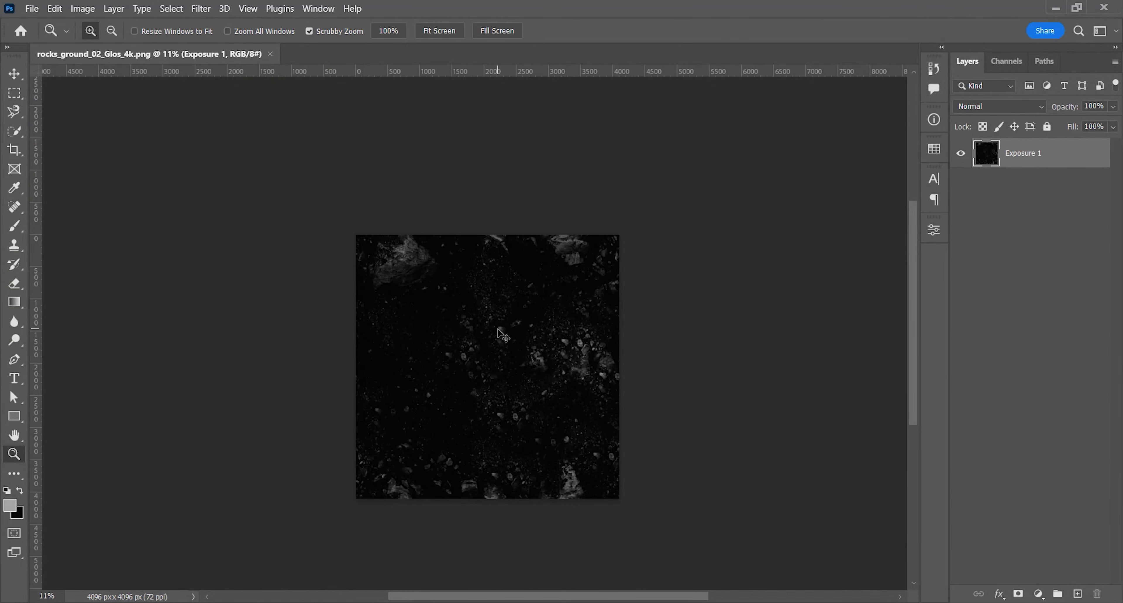
- Switch to Photoshop and undo the layer merge and the Exposure adjustment, leaving the Curves and Black & White layers
key(ctrl+z)
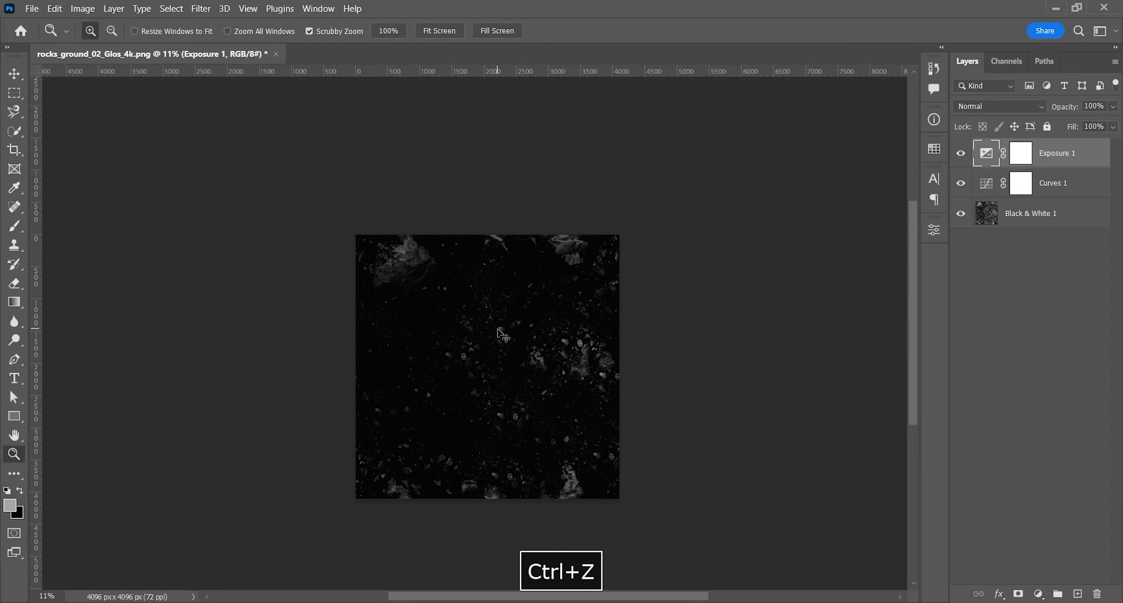
key(ctrl+z)
key(ctrl+z)
- Add a Levels adjustment above the Curves layer, raising the black input level and setting the midtones to about 2.40 to isolate the bright stones
key(space)
drag(492, 359, 488, 301)
key(z)
click(489, 280)
click(1038, 593)
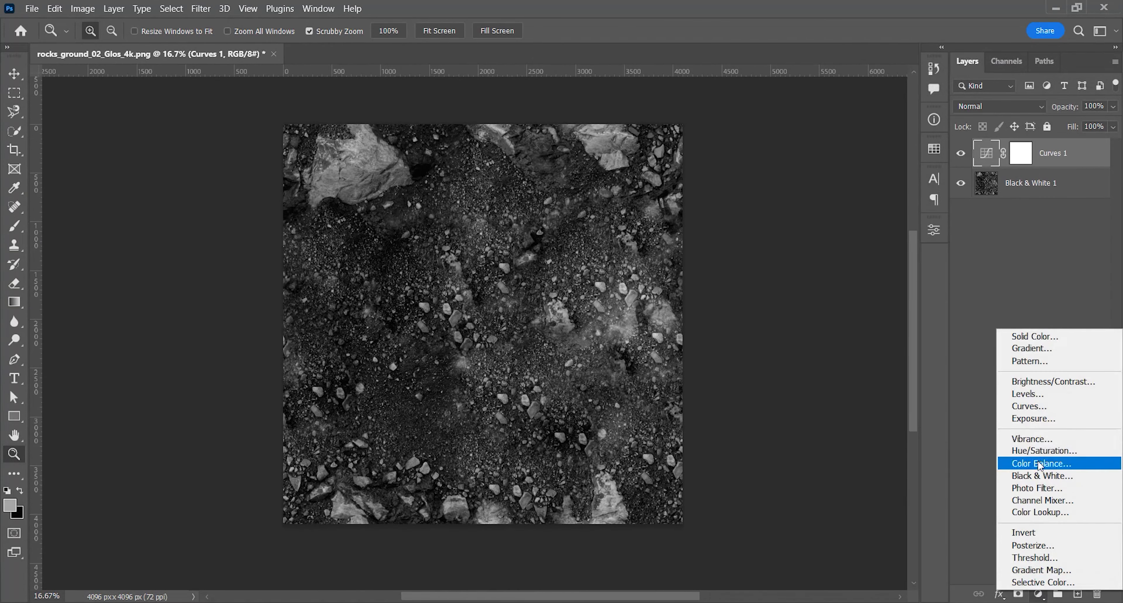
click(1045, 395)
drag(826, 379, 861, 381)
drag(742, 377, 808, 383)
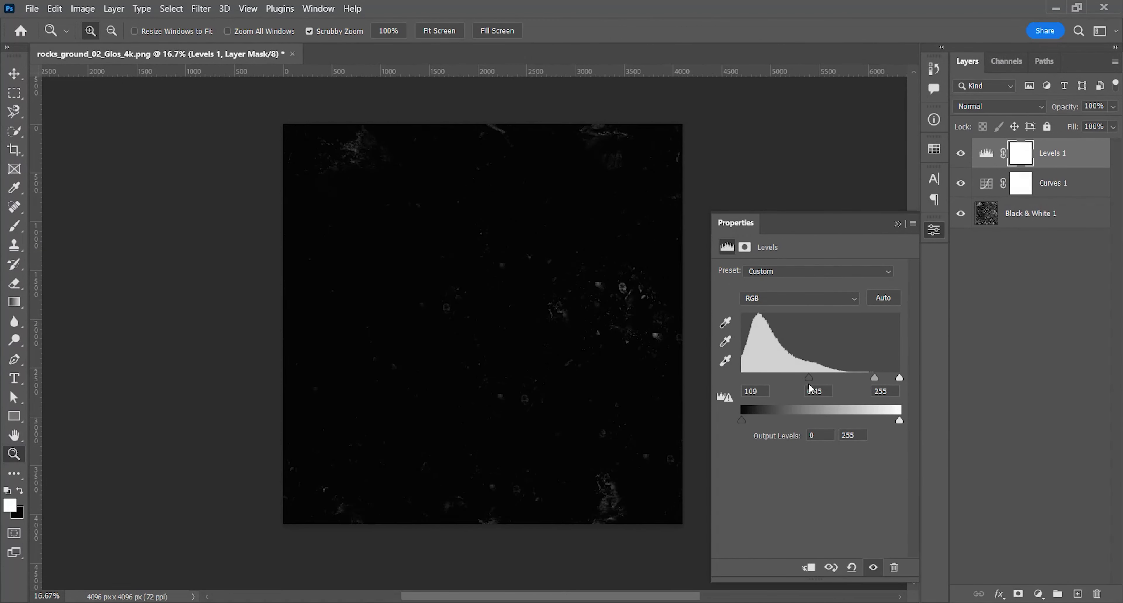
drag(876, 379, 796, 380)
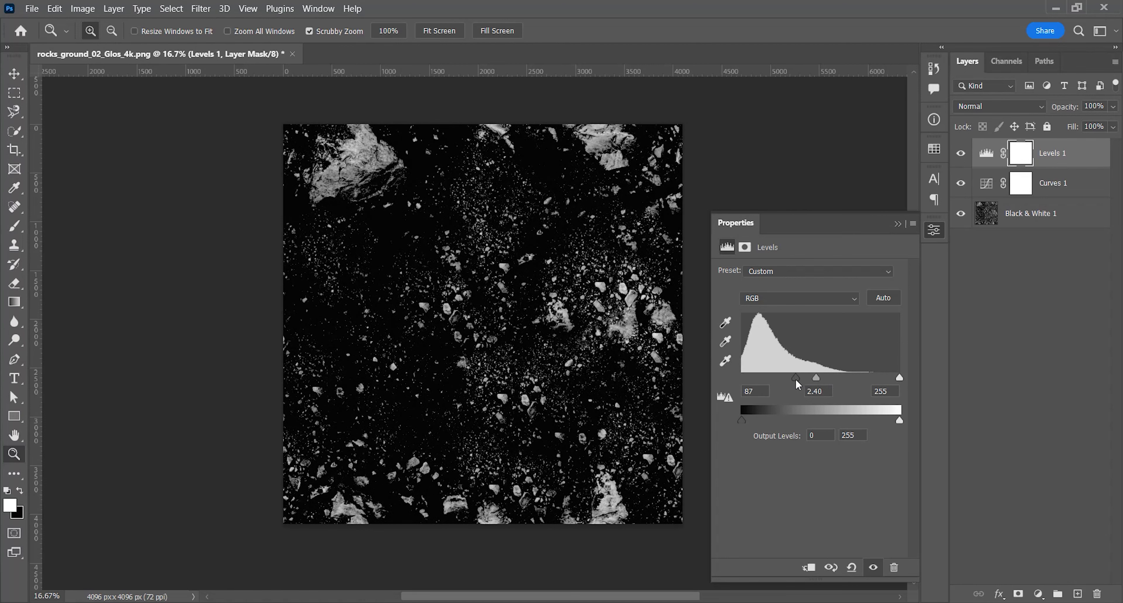
key(z)
drag(592, 278, 671, 297)
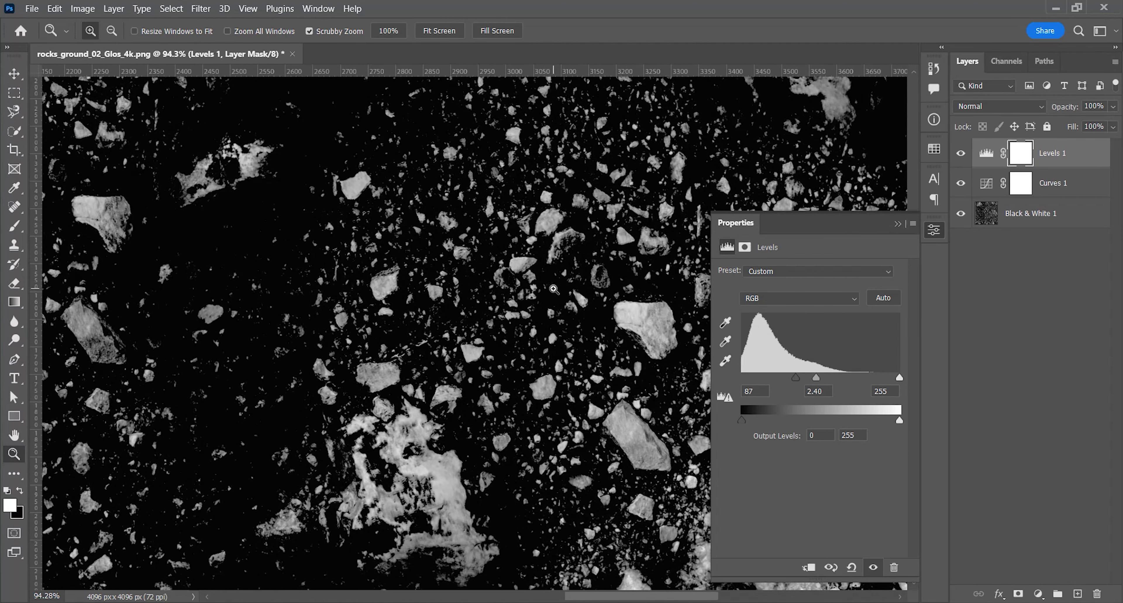
drag(435, 310, 356, 310)
mouse_move(796, 379)
mouse_down()
mouse_move(777, 379)
mouse_move(828, 376)
mouse_move(781, 378)
mouse_up()
- Merge the Levels, Curves and Black & White layers and save the image as rocks_ground_02_Bump_4k.png in the Maps folder
shift+click(1042, 214)
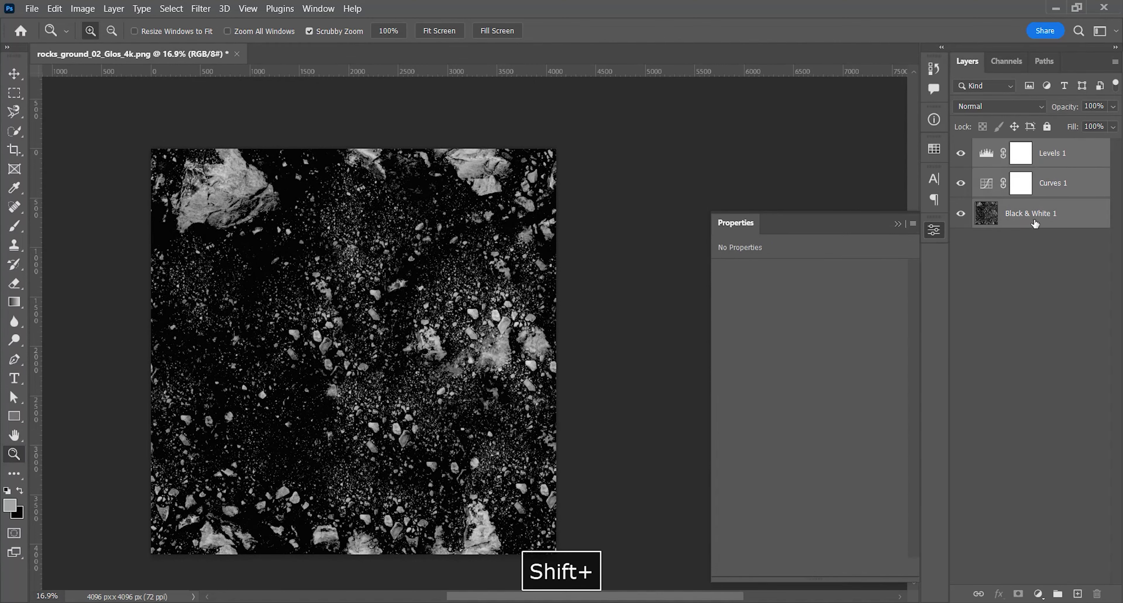
key(ctrl+e)
key(ctrl+shift+s)
click(176, 477)
drag(170, 477, 187, 476)
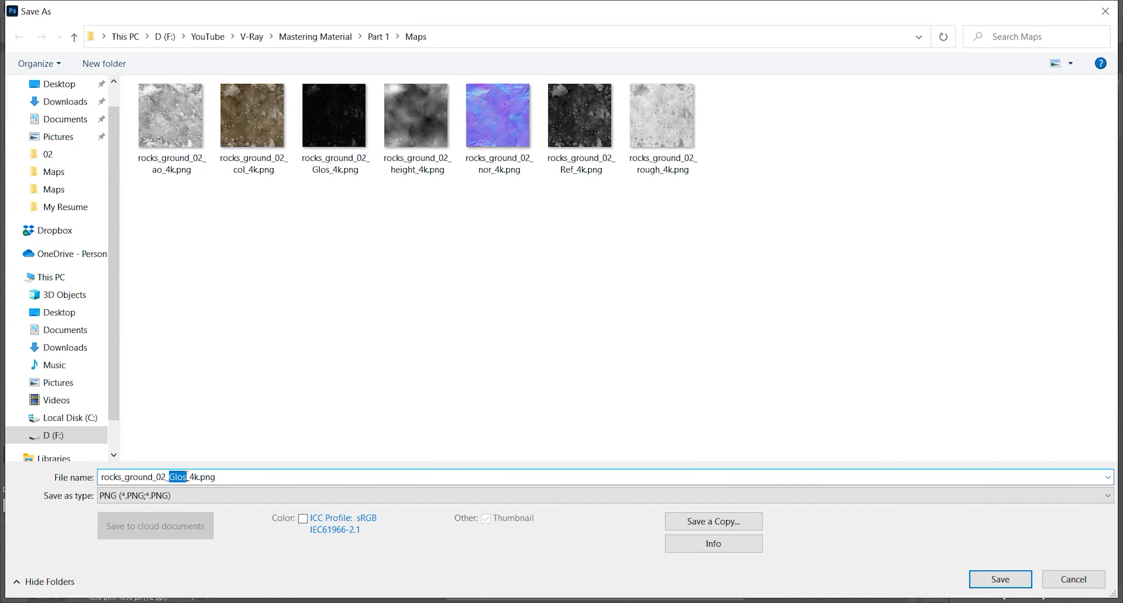
text(Bump)
click(1000, 579)
click(644, 175)
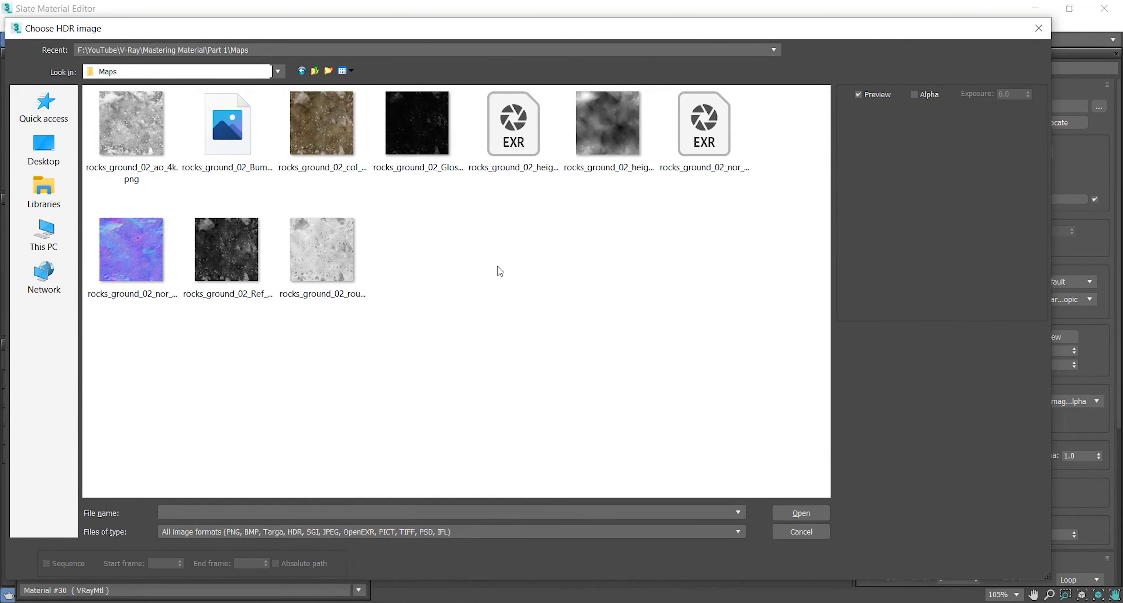
- In 3ds Max, load rocks_ground_02_Bump_4k.png into Map #46 and connect it to the VRayMtl's Bump map input
click(226, 127)
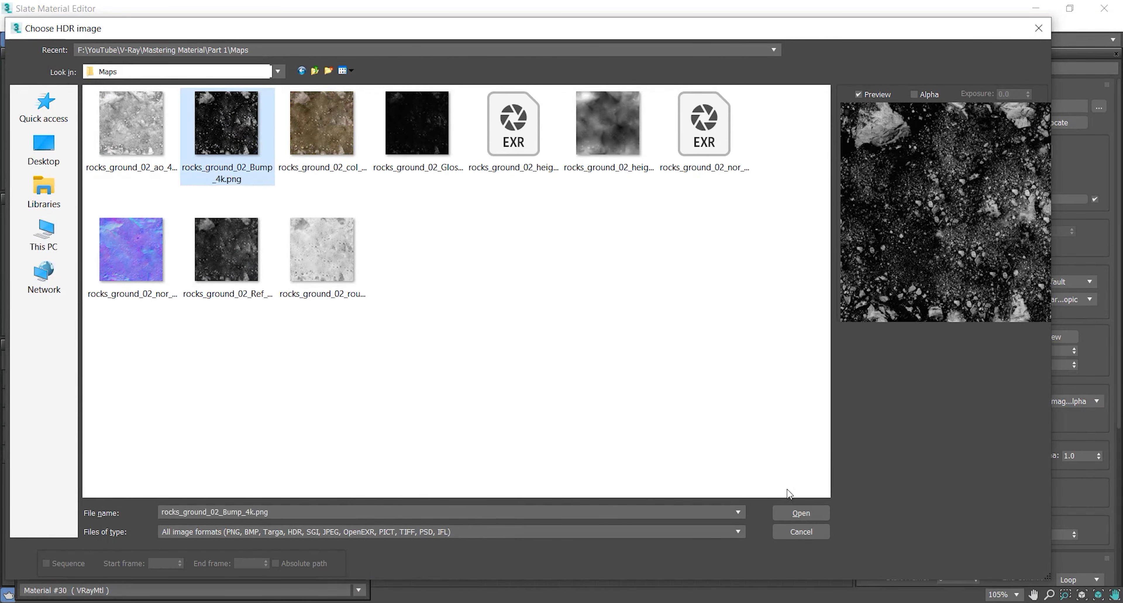
click(804, 515)
drag(481, 294, 683, 201)
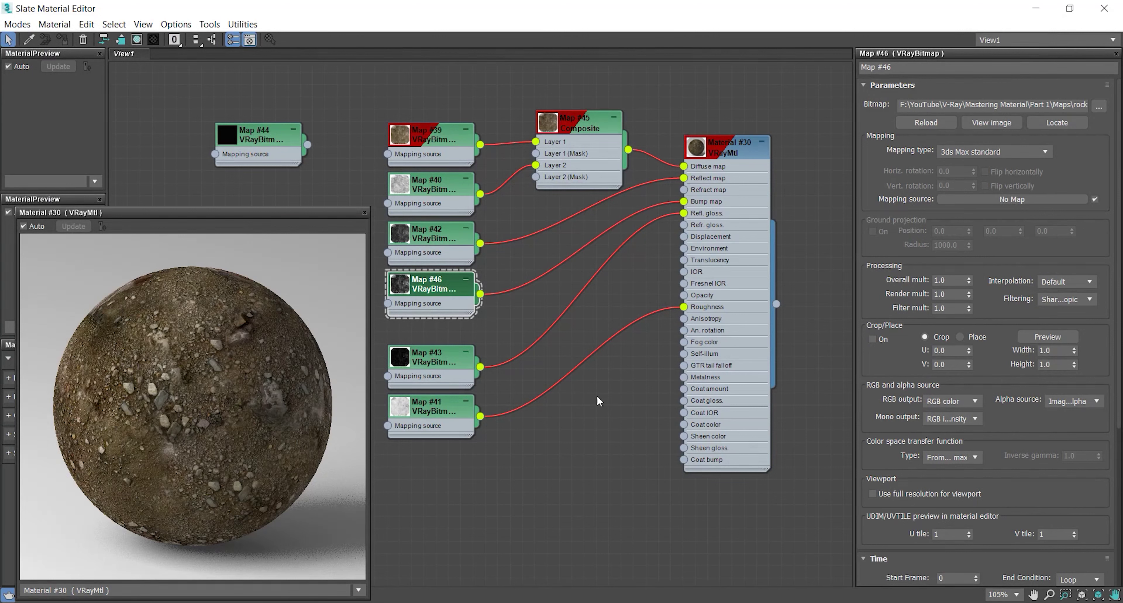
- Set the VRayMtl's Bump map amount to 20 and shift the material preview window slightly aside
click(755, 159)
double_click(753, 168)
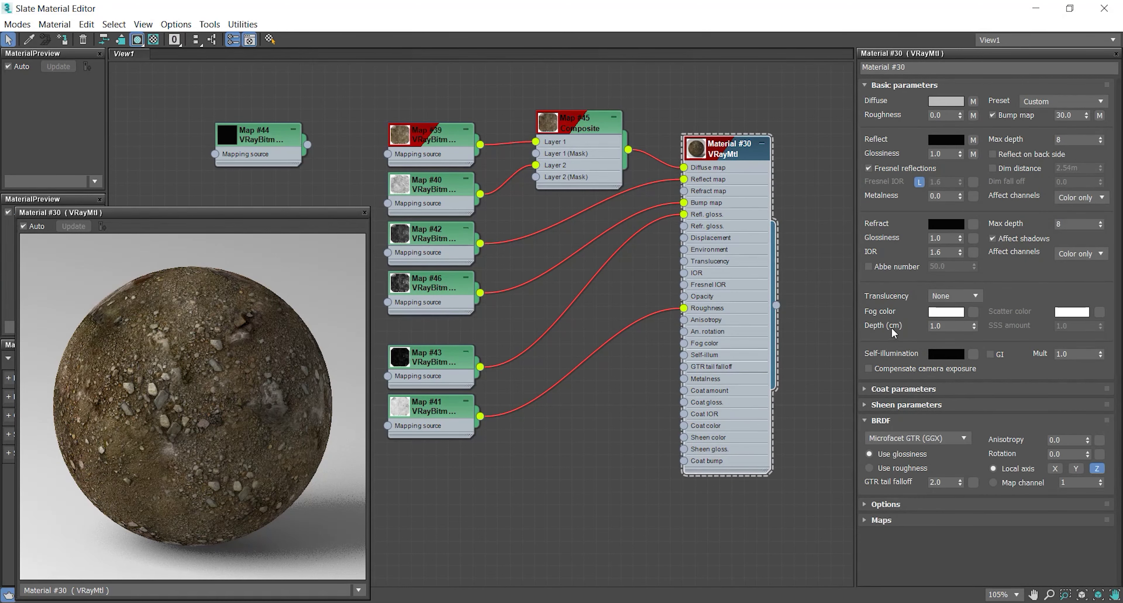
click(879, 519)
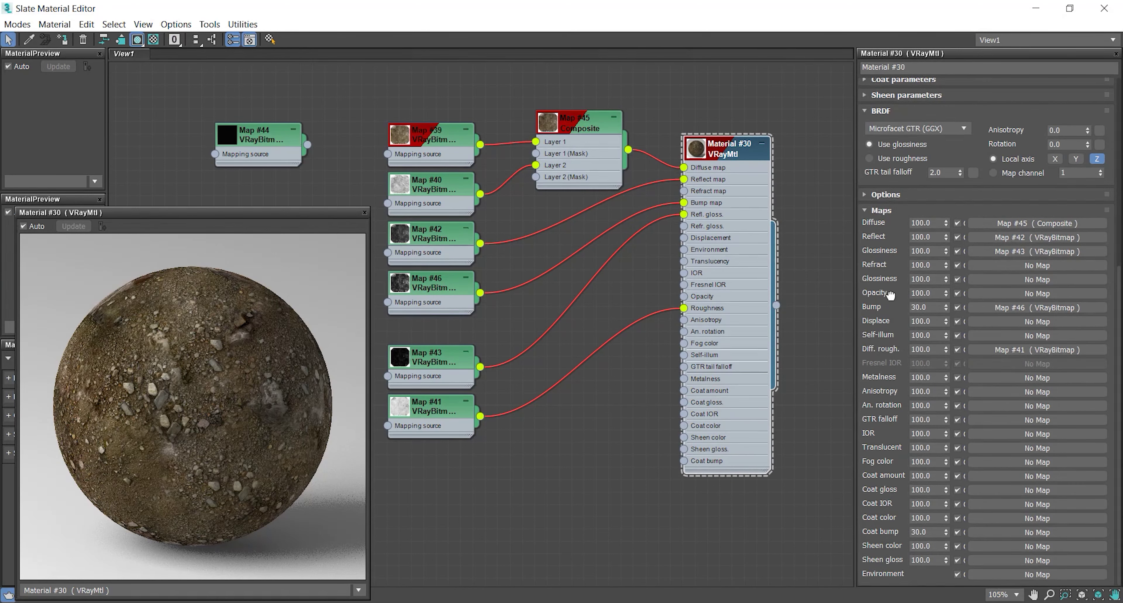
drag(929, 307, 897, 307)
text(20)
key(Return)
drag(279, 212, 264, 211)
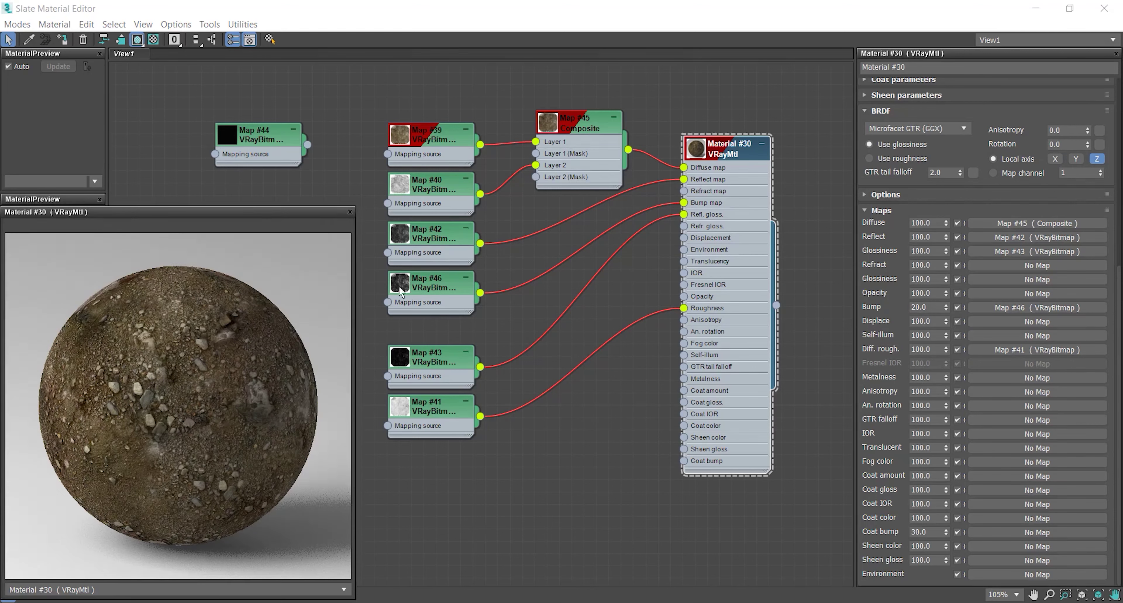
- Disconnect Map #46 from the VRayMtl's Bump map input and move its node to the free space below Map #44
click(475, 331)
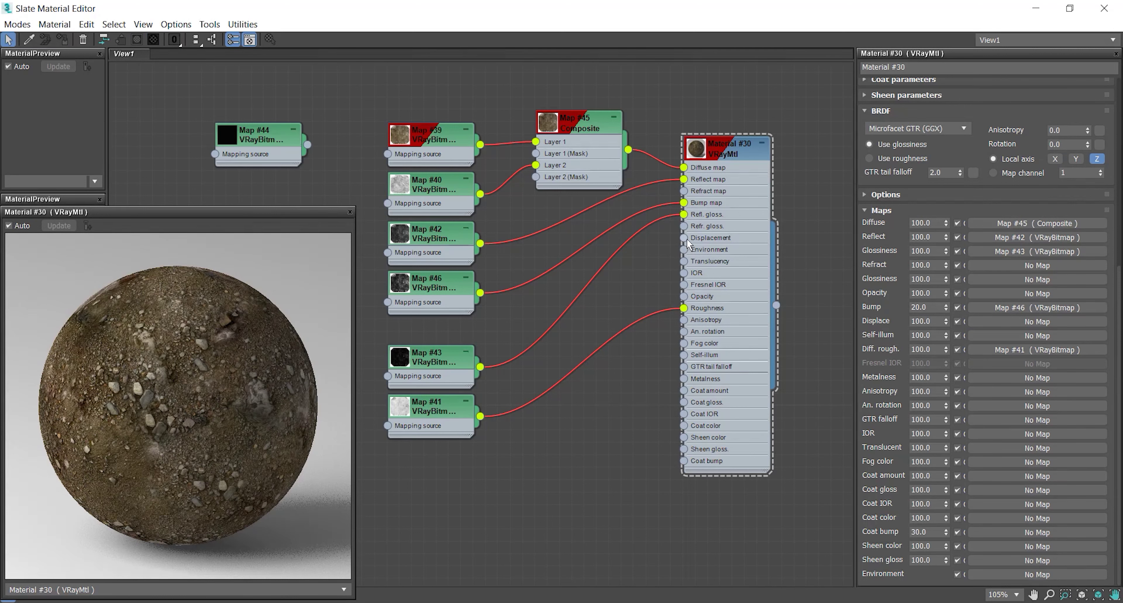
middle_drag(511, 332, 579, 318)
scroll(579, 318, down, 2)
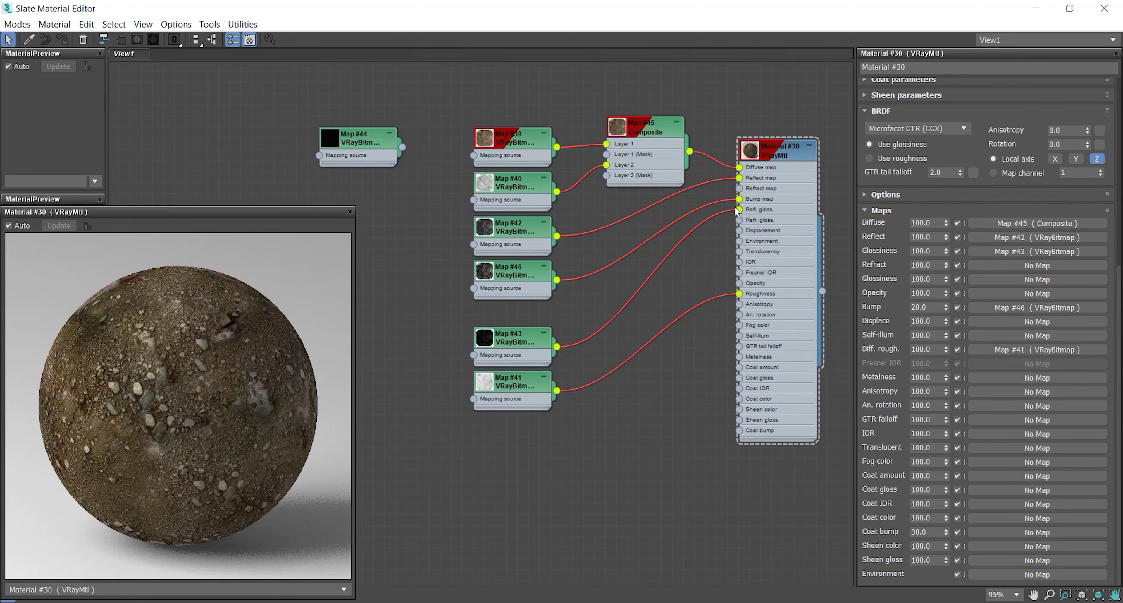
click(527, 277)
drag(529, 275, 518, 276)
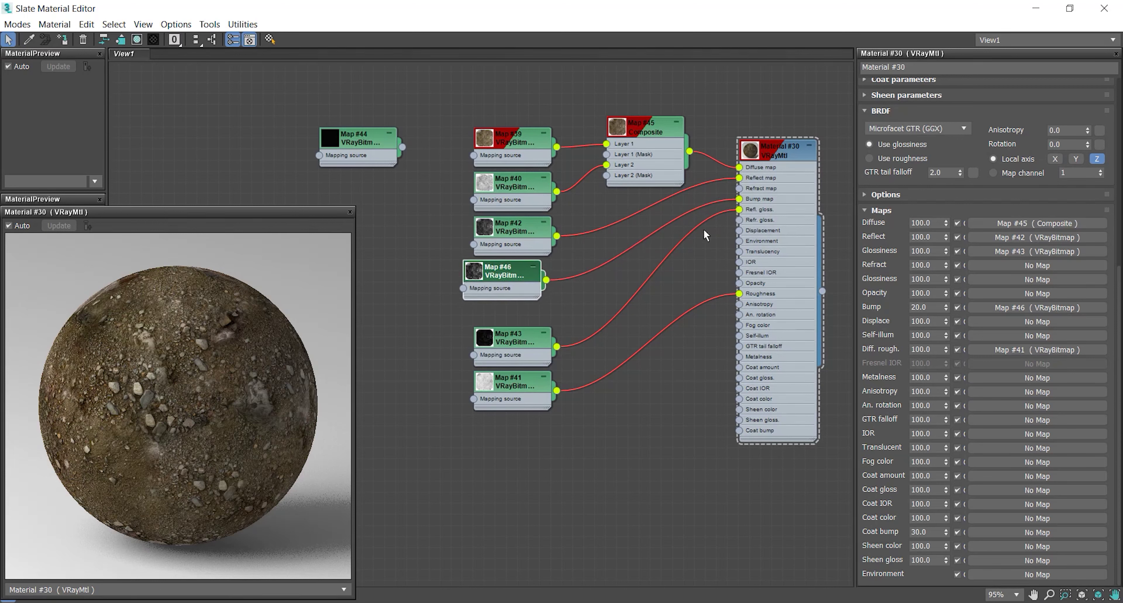
drag(740, 199, 604, 255)
drag(332, 213, 258, 214)
drag(506, 272, 361, 261)
double_click(371, 258)
- Add a VRayNormalMap node below Map #42, feed Map #46 into its Bump map input and move Map #46 lower
right_click(492, 273)
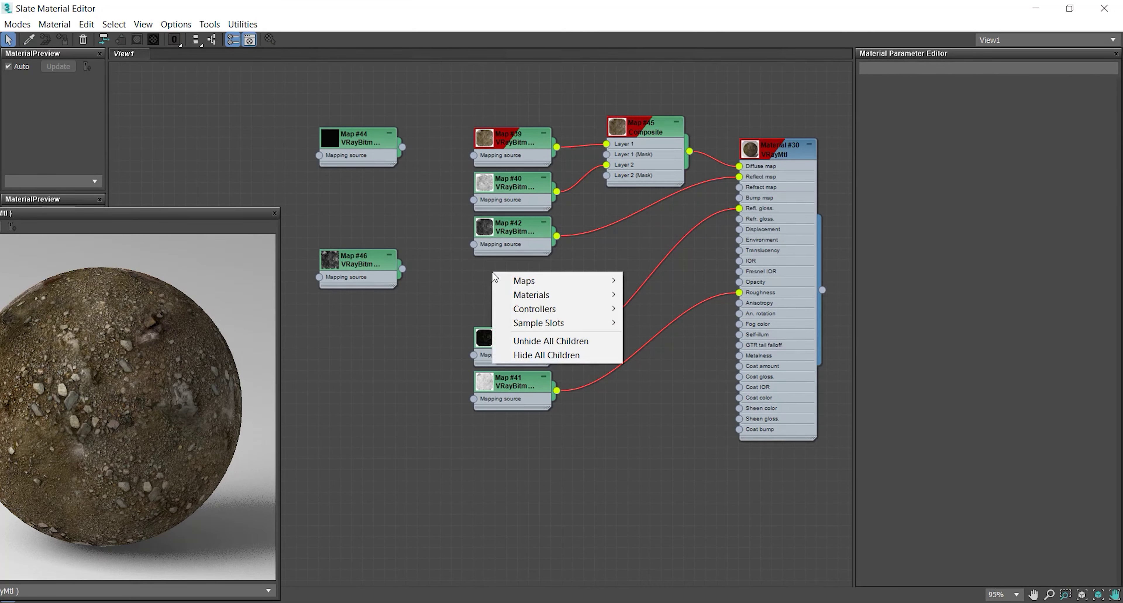
mouse_move(545, 280)
mouse_move(654, 337)
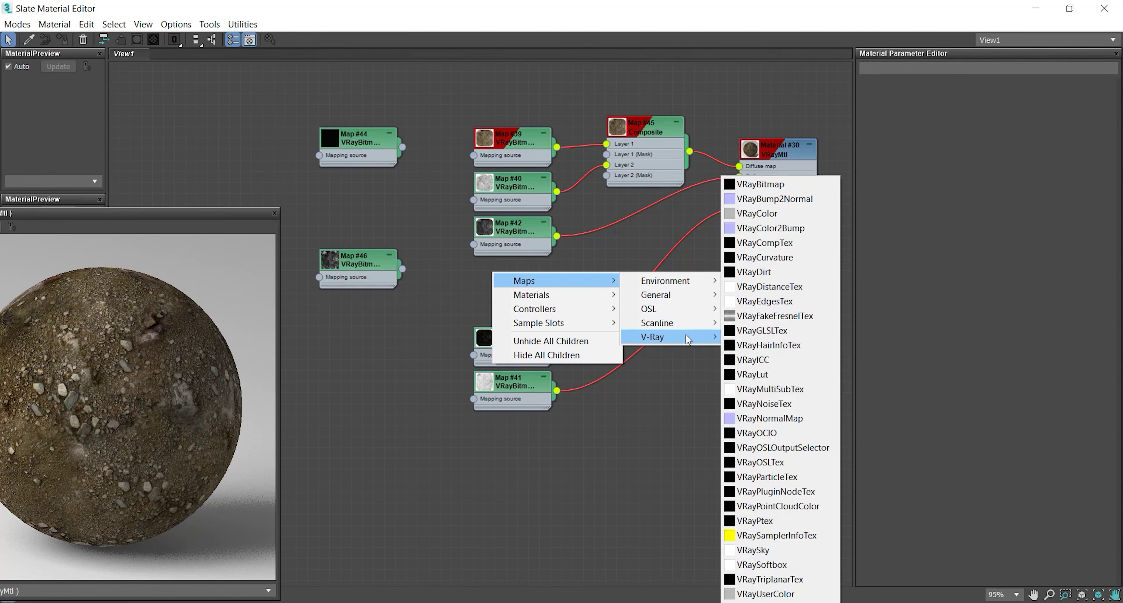
click(770, 418)
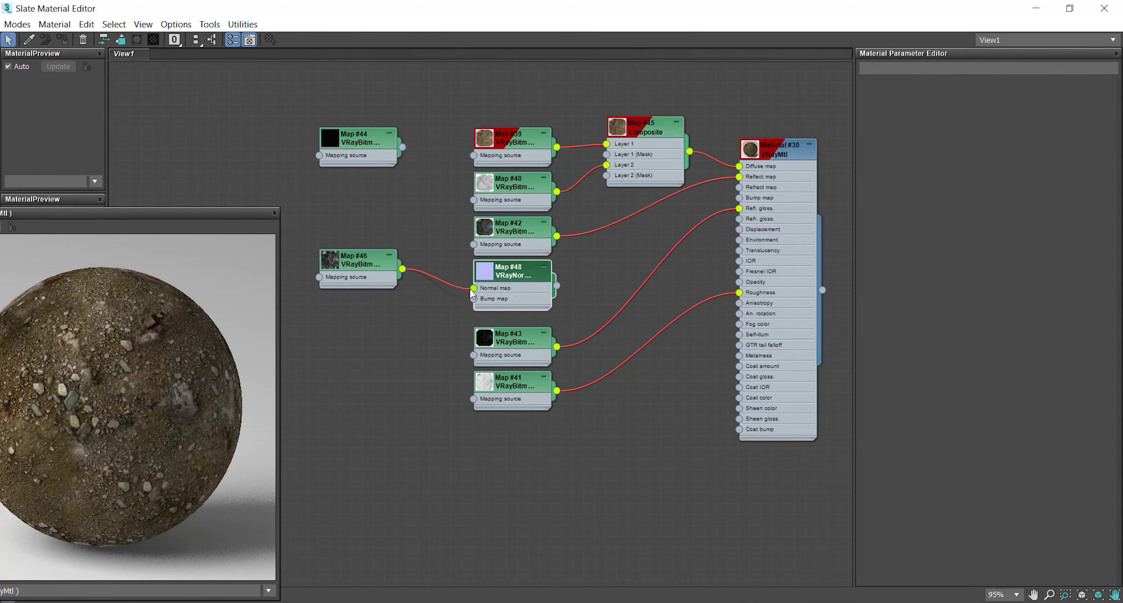
drag(366, 265, 378, 331)
- Copy Map #44 to above Map #46, load rocks_ground_02_nor_4k.png into the copy and connect it to the VRayNormalMap's Normal map input
shift+drag(356, 137, 366, 269)
double_click(378, 271)
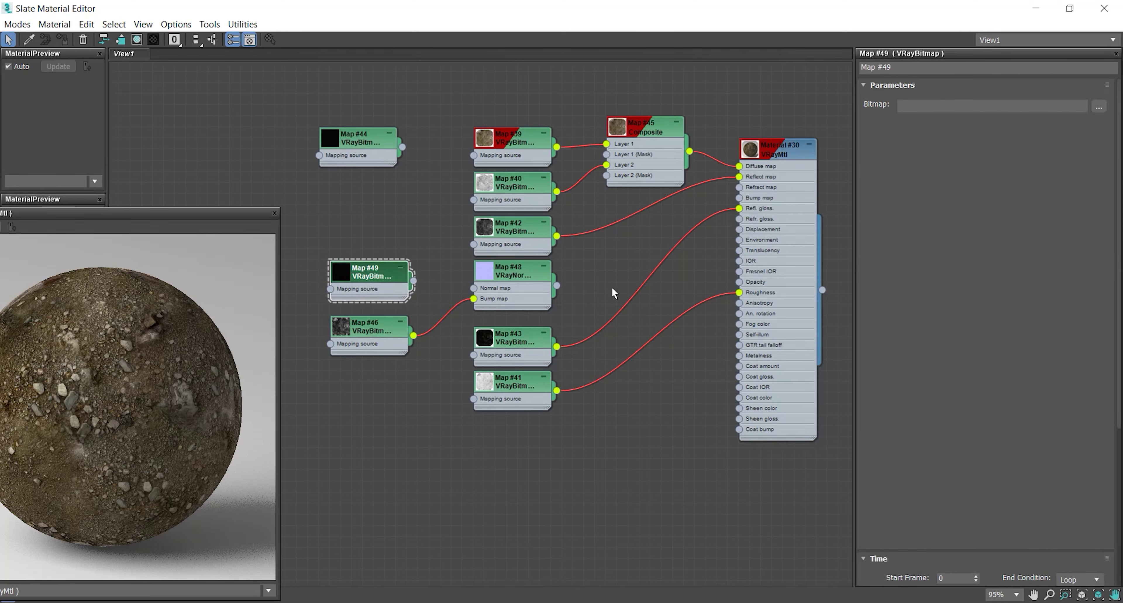
click(1099, 109)
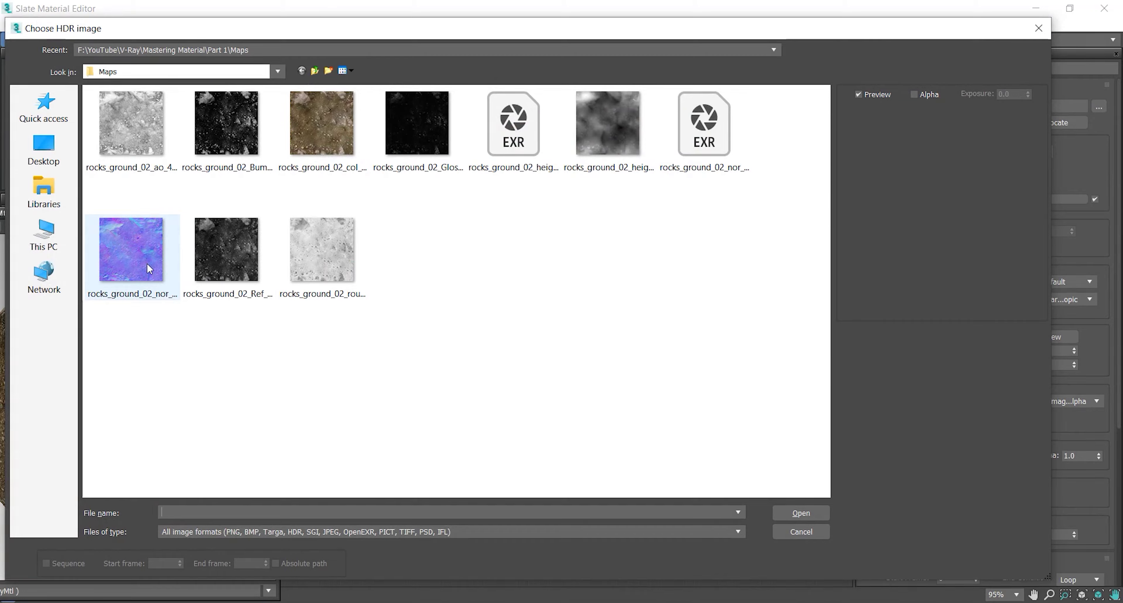
double_click(148, 267)
drag(413, 280, 472, 288)
- Connect the VRayNormalMap to the VRayMtl's Bump map input and set its normal map multiplier to 0.7
drag(194, 215, 231, 176)
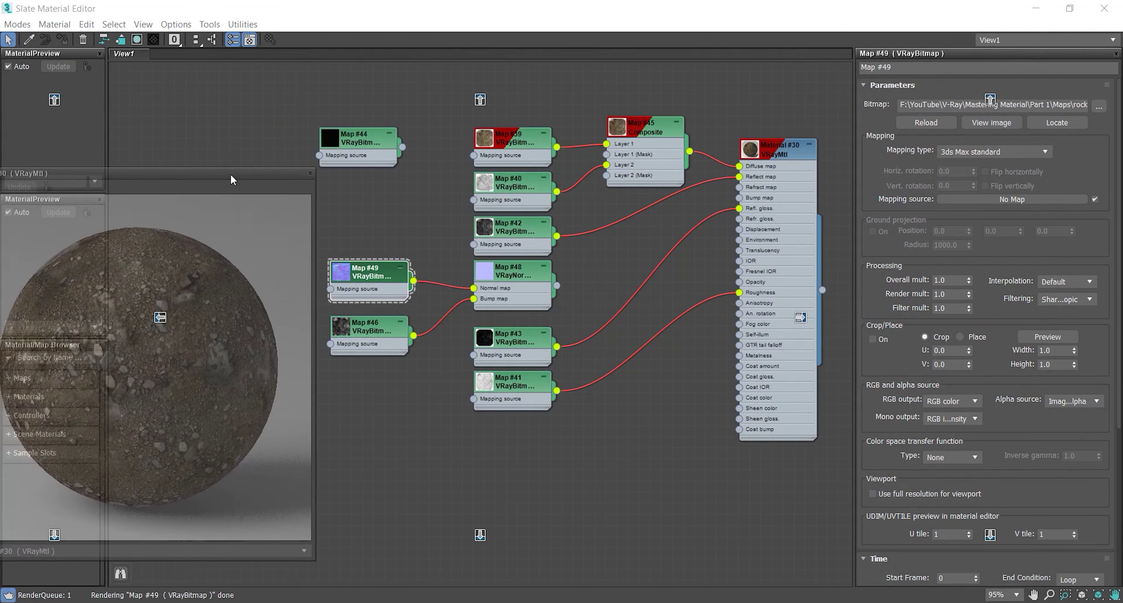
drag(558, 285, 739, 198)
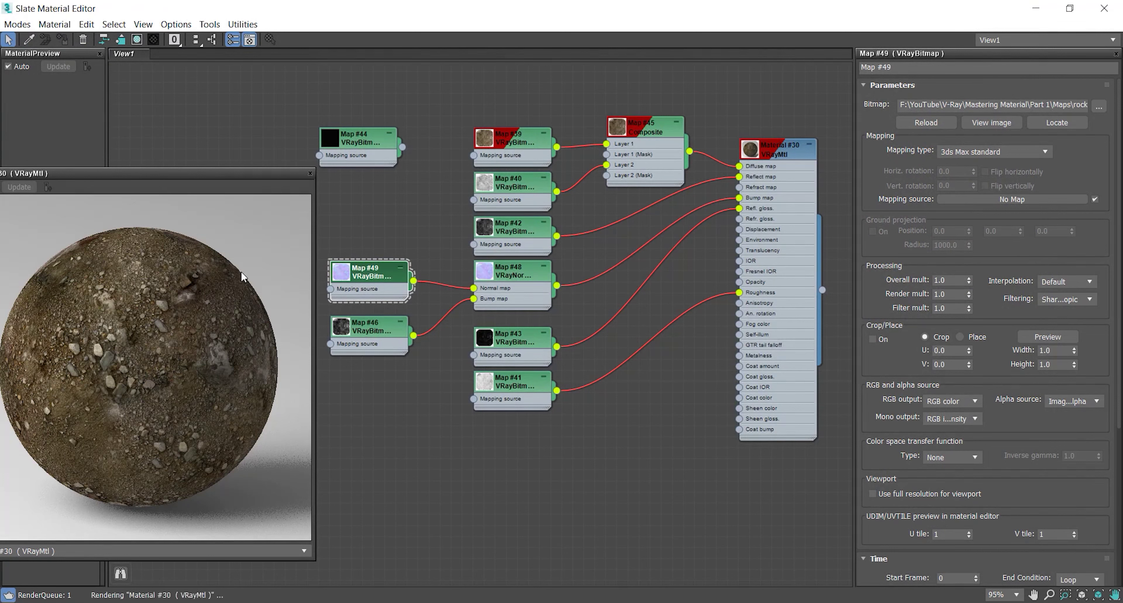
click(534, 279)
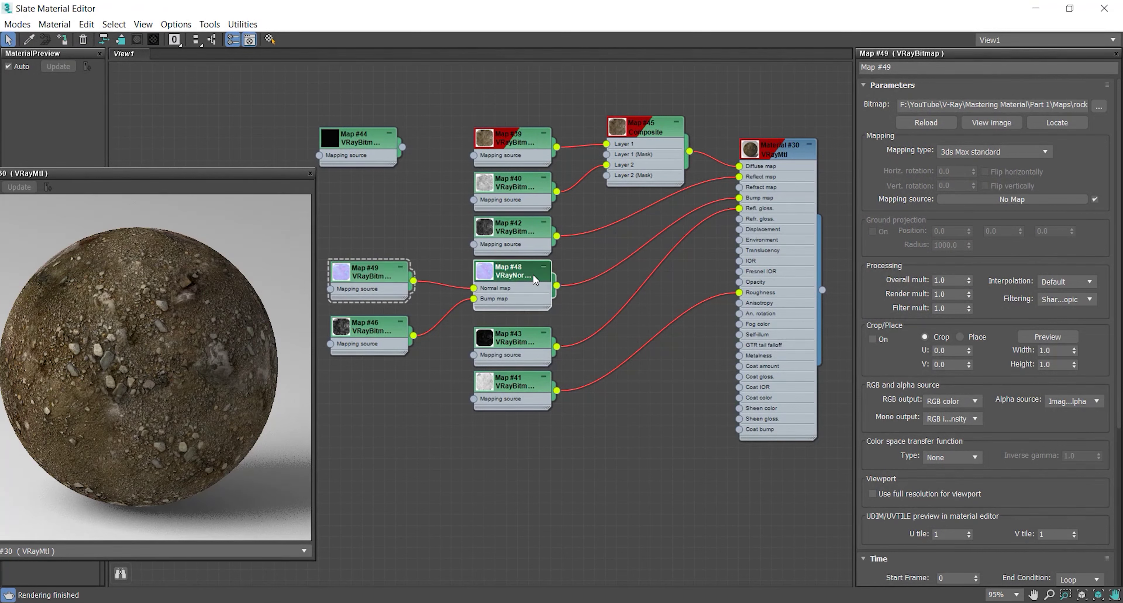
double_click(538, 283)
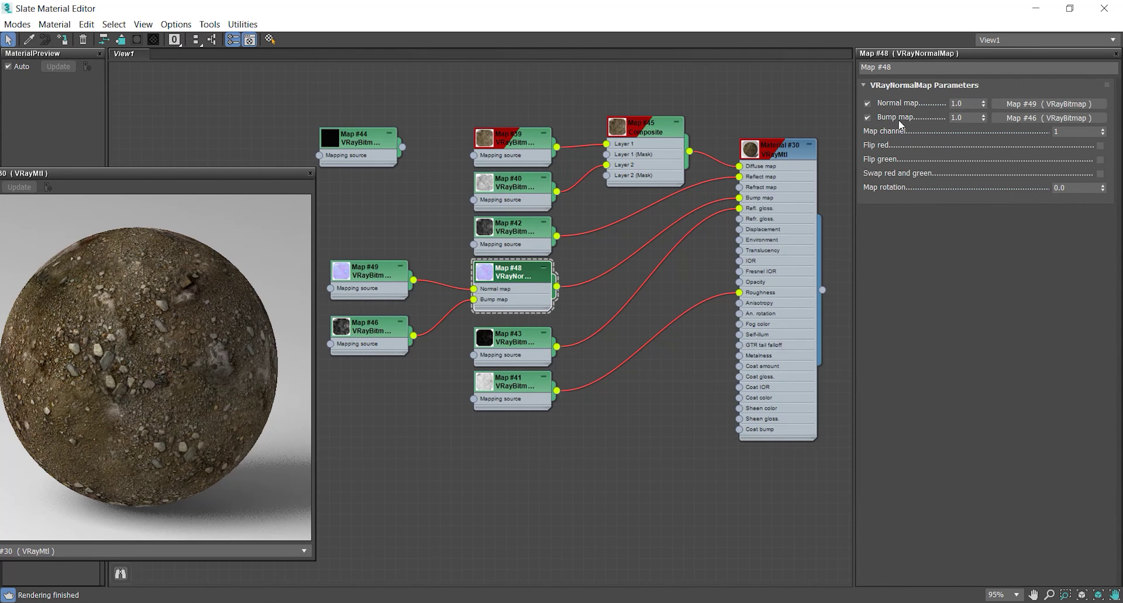
text(0.7)
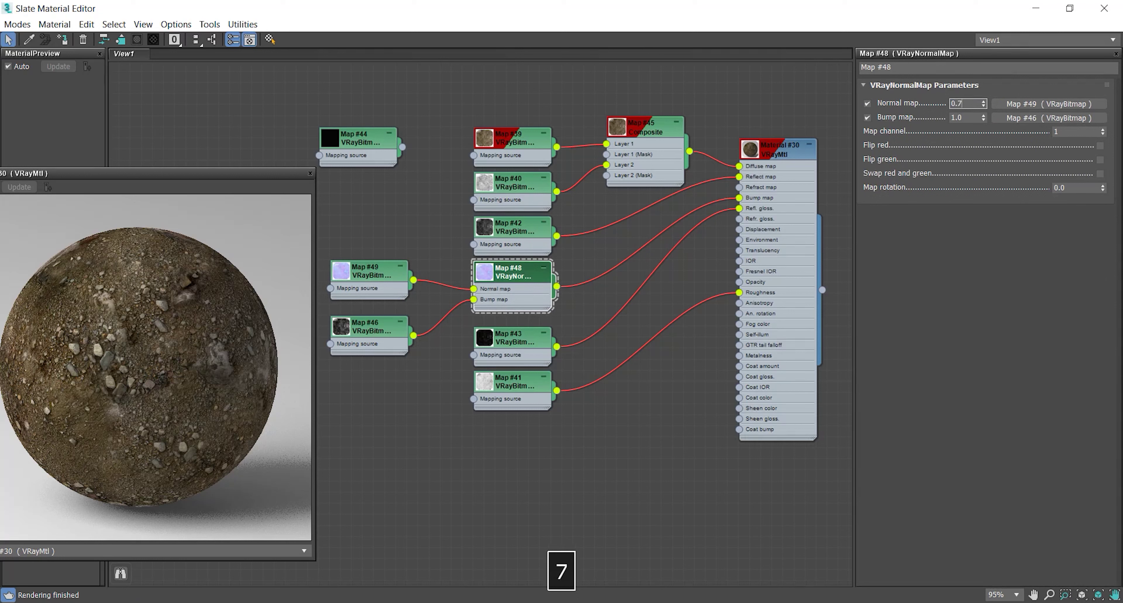
key(Return)
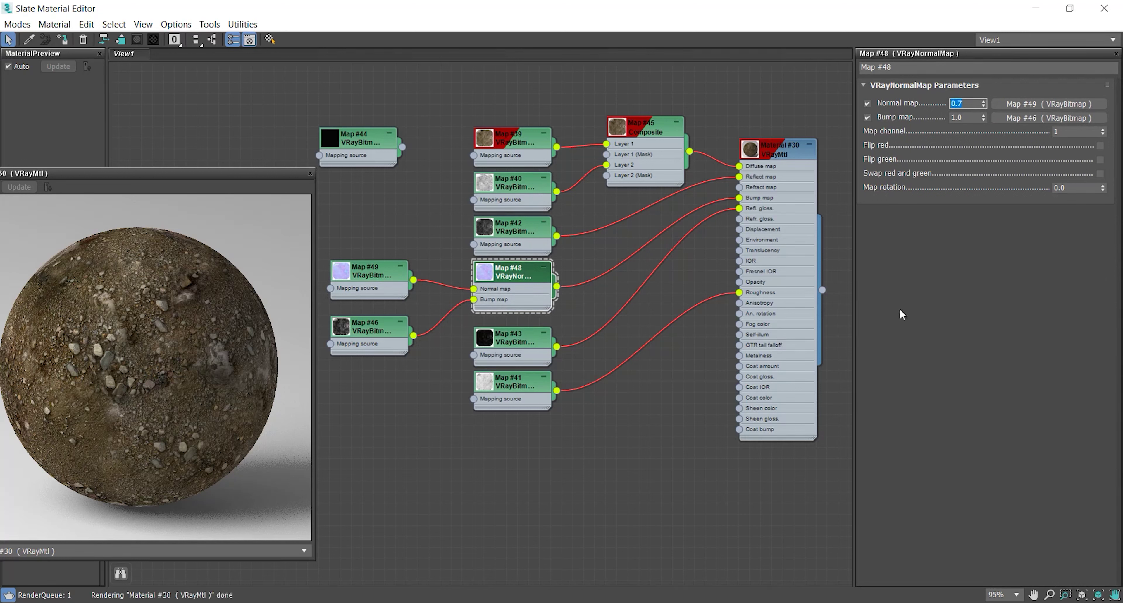
- Set the VRayNormalMap's bump map multiplier to 0.3, trying 0.5 for comparison before returning to 0.3
drag(973, 117, 903, 121)
text(0.3)
key(Return)
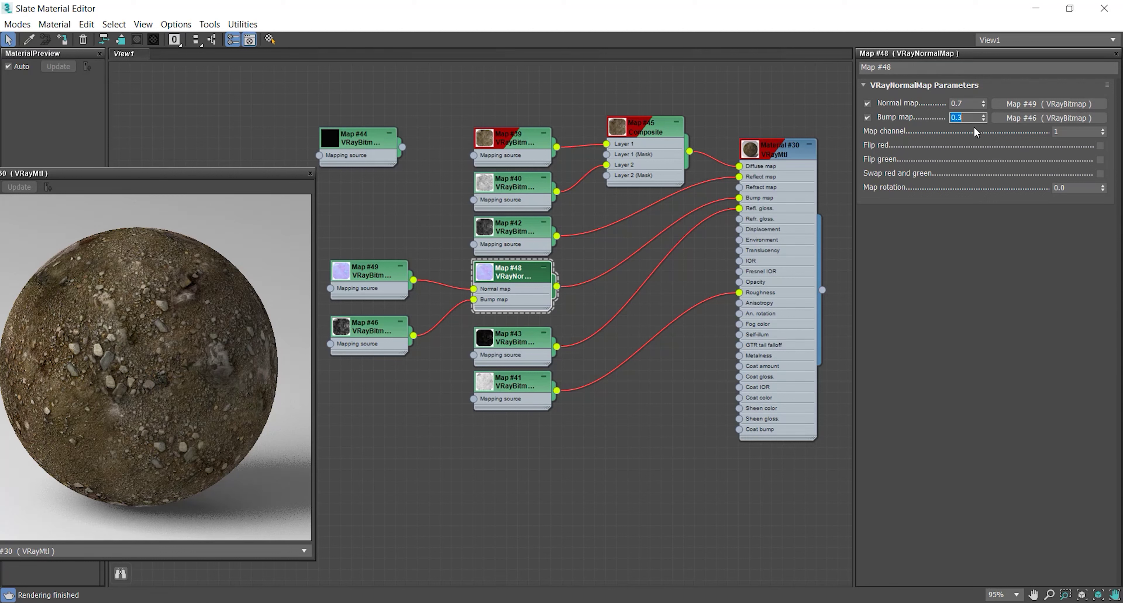
text(0.5)
key(Return)
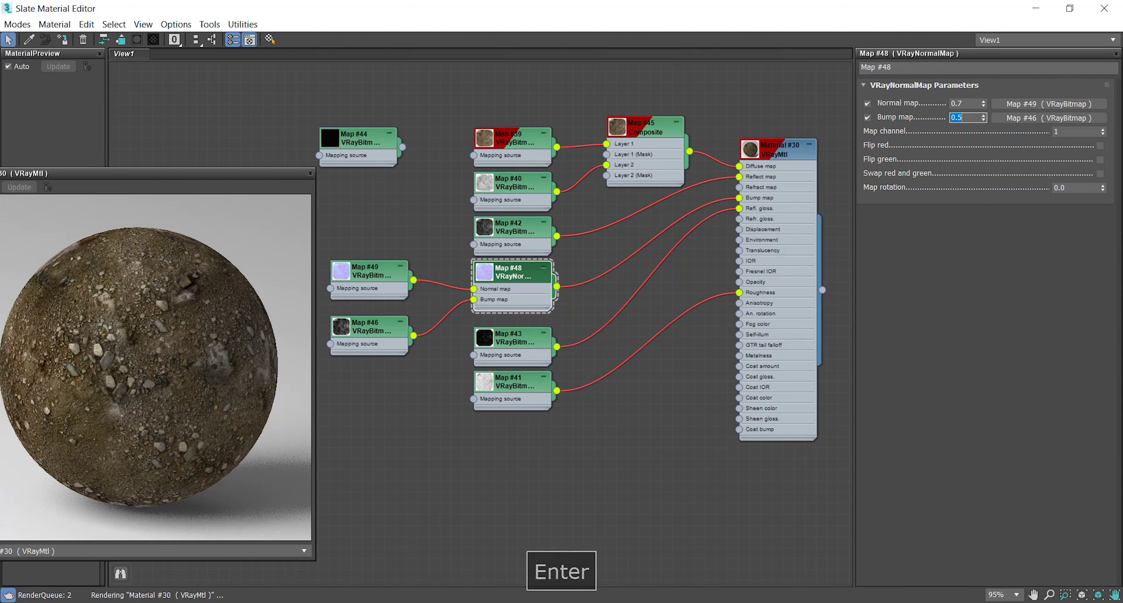
text(0.3)
key(Return)
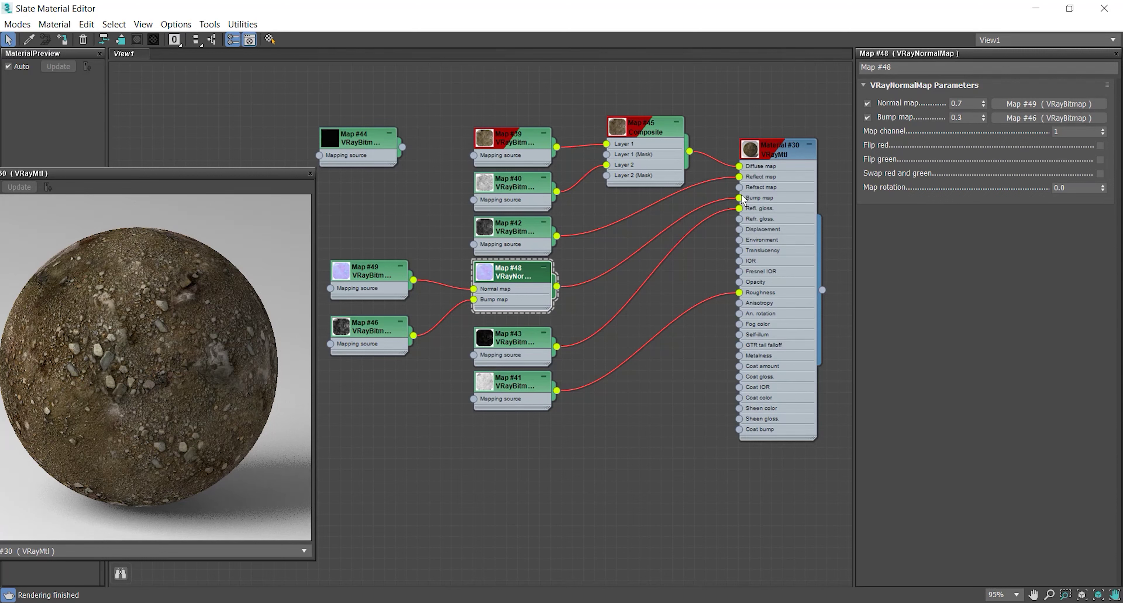
- Set the Bump amount in the VRayMtl's Maps settings to 50
click(771, 179)
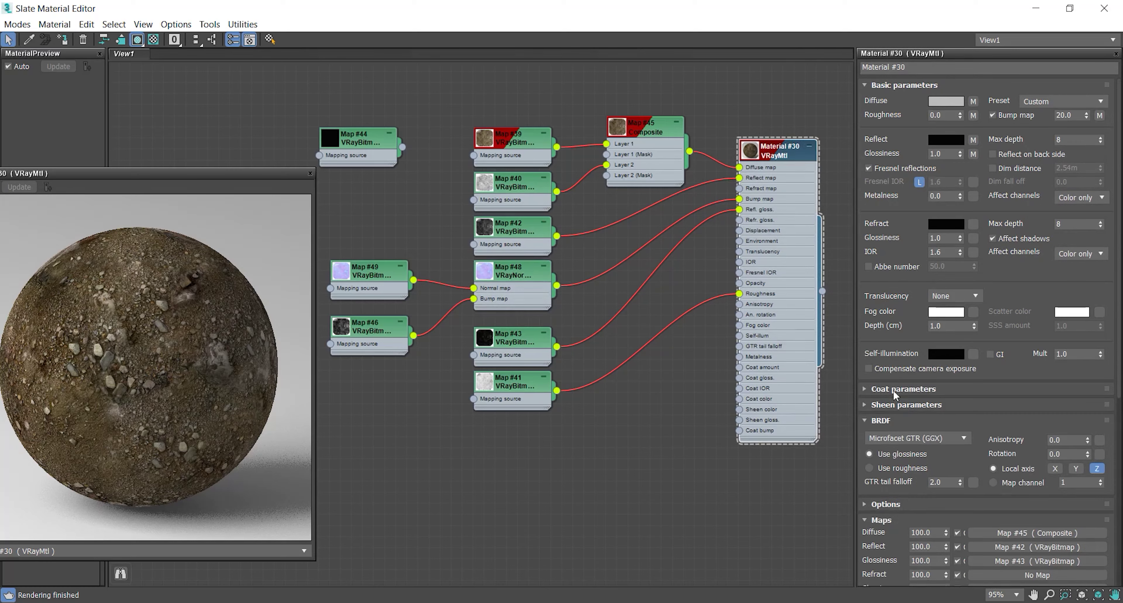
drag(885, 534, 919, 274)
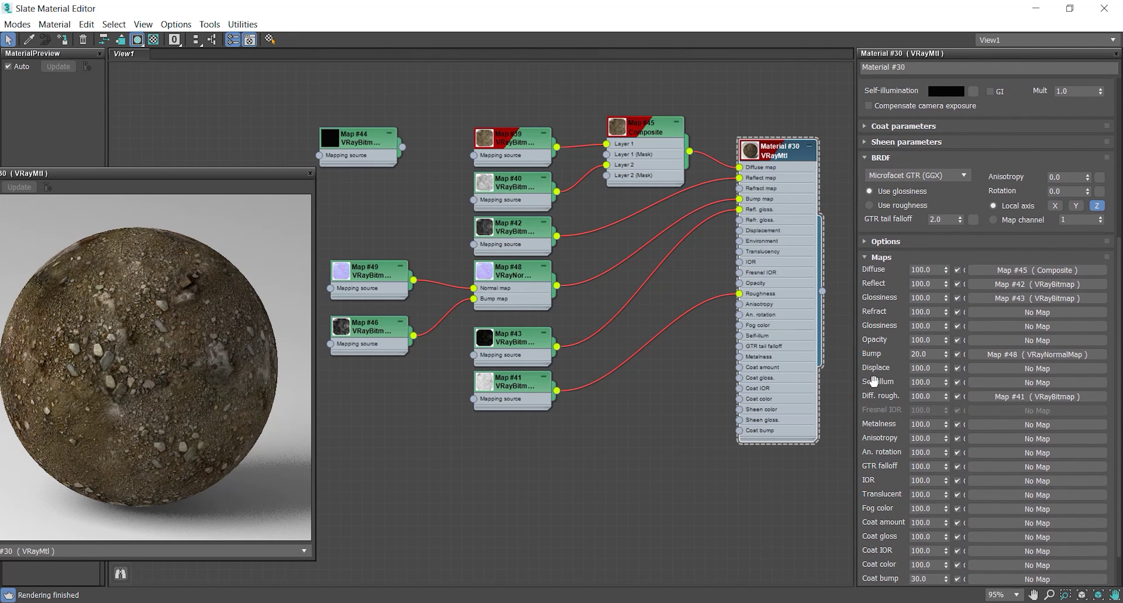
text(50)
key(Return)
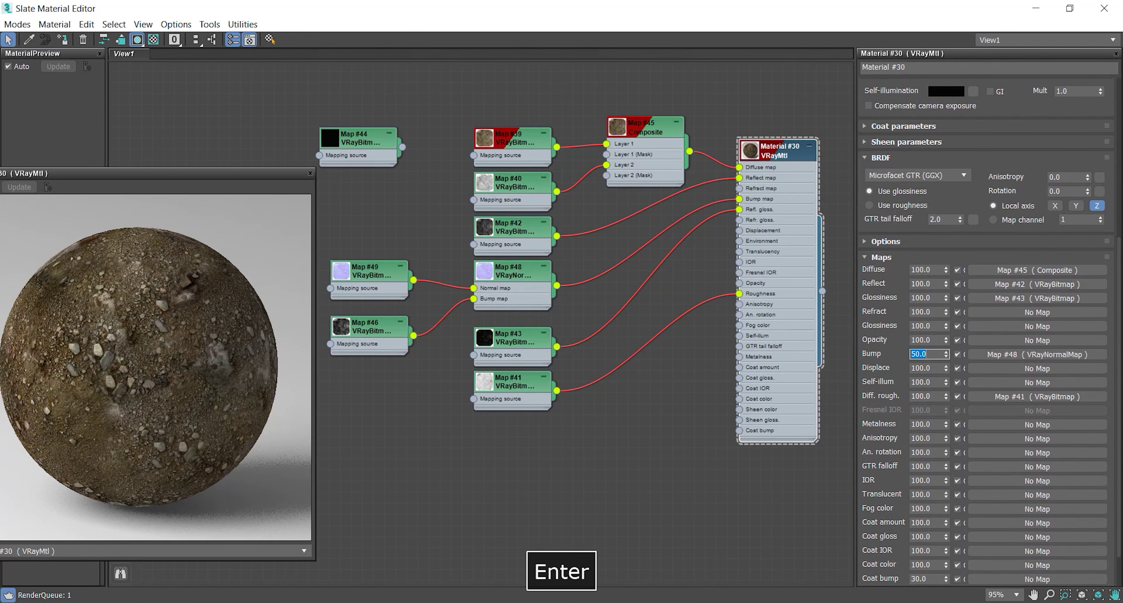
- Close the floating preview window of the ground material
mouse_move(213, 173)
mouse_down()
mouse_move(234, 163)
mouse_move(212, 186)
mouse_up()
click(1069, 9)
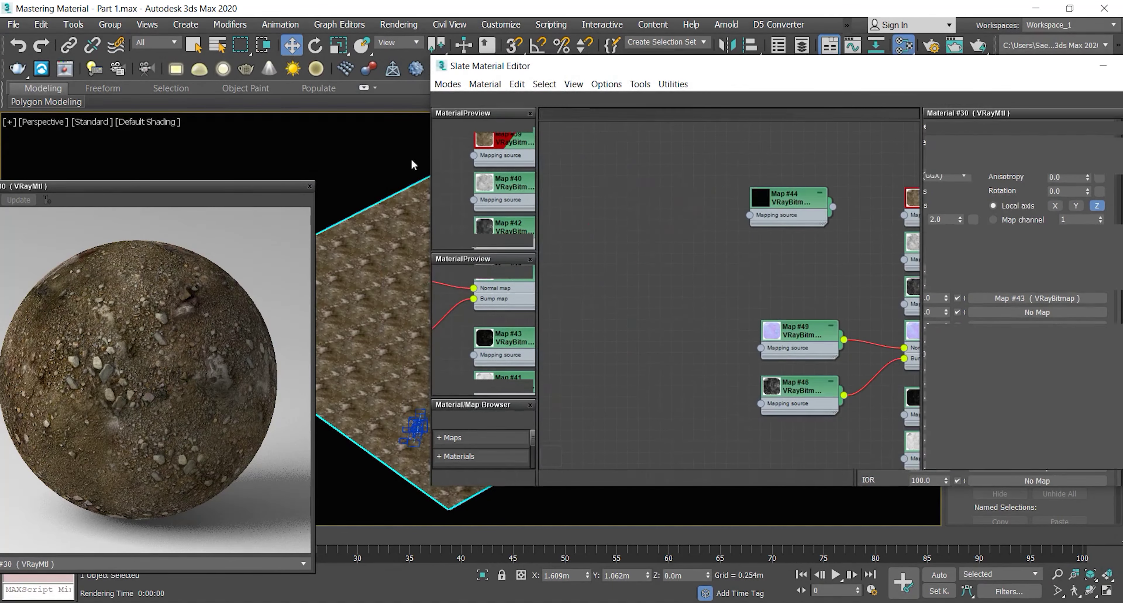
double_click(857, 68)
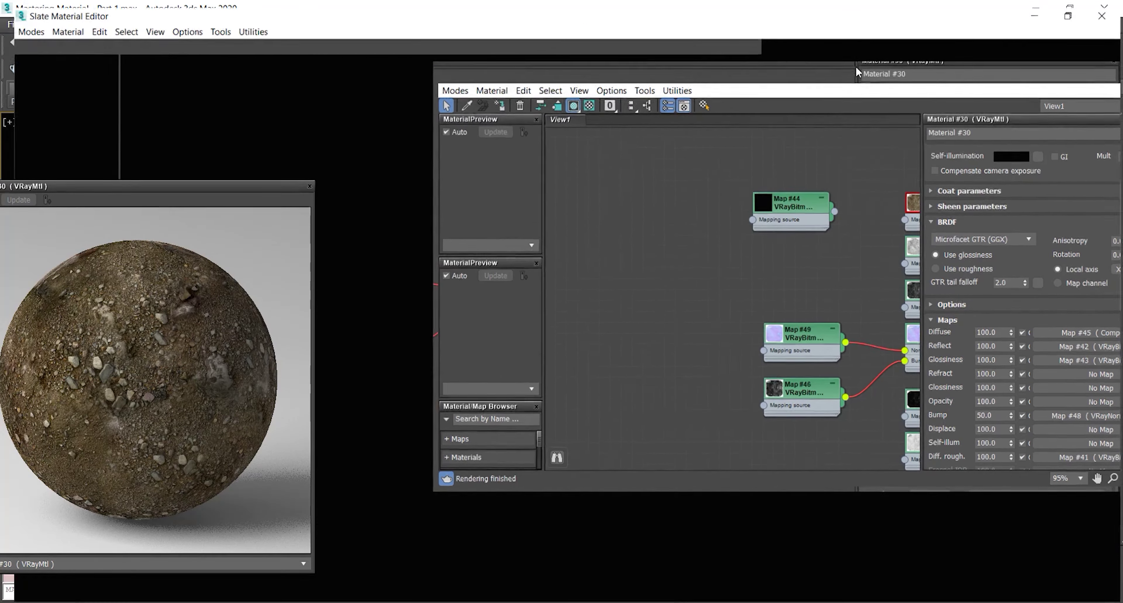
middle_drag(572, 290, 601, 269)
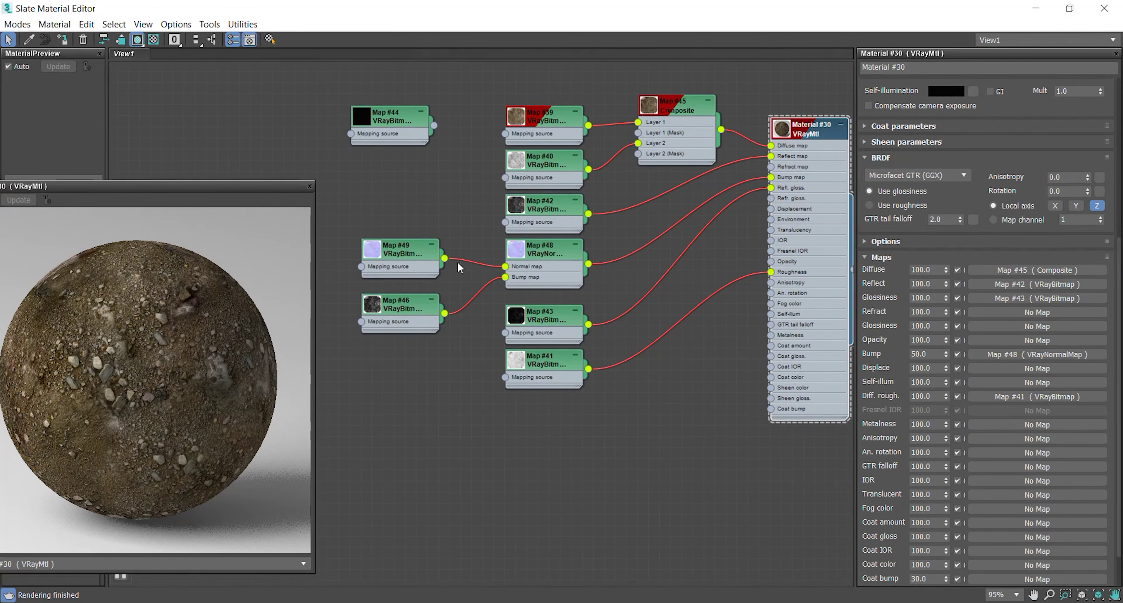
click(309, 187)
middle_drag(702, 336, 625, 324)
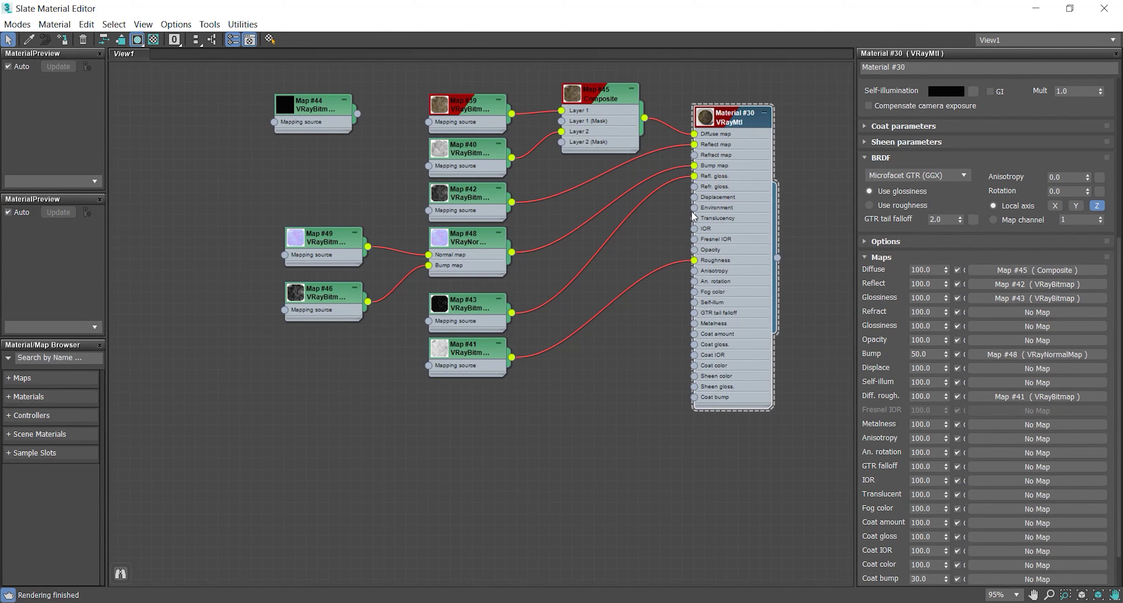
- Move Map #41 lower and place a copy of Map #44 in the gap below Map #43
drag(476, 361, 476, 449)
mouse_move(311, 109)
shift+mouse_down()
mouse_move(389, 301)
mouse_move(466, 365)
shift+mouse_up()
- Load rocks_ground_02_height_4k.png into the new bitmap copy and connect it to the VRayMtl's Displacement input
double_click(475, 369)
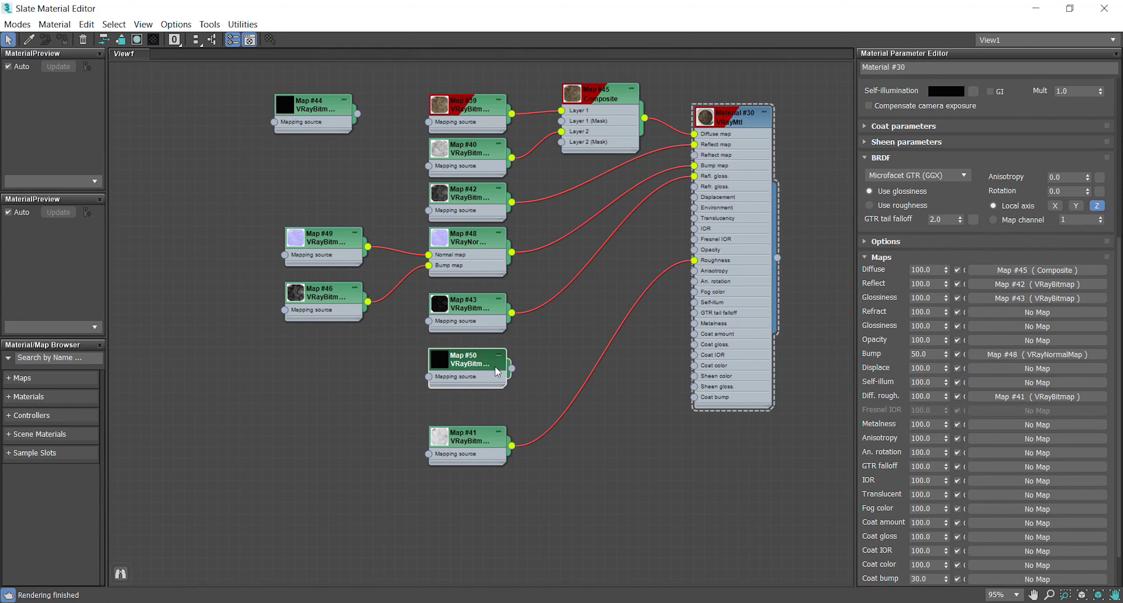
drag(1090, 115, 1067, 214)
click(1098, 108)
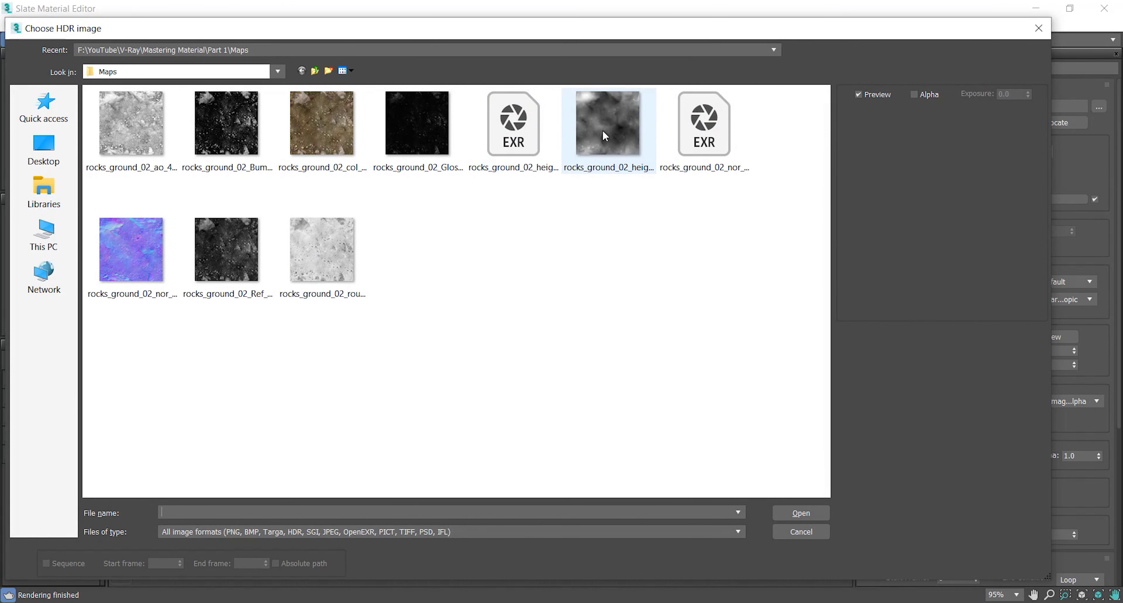
click(593, 140)
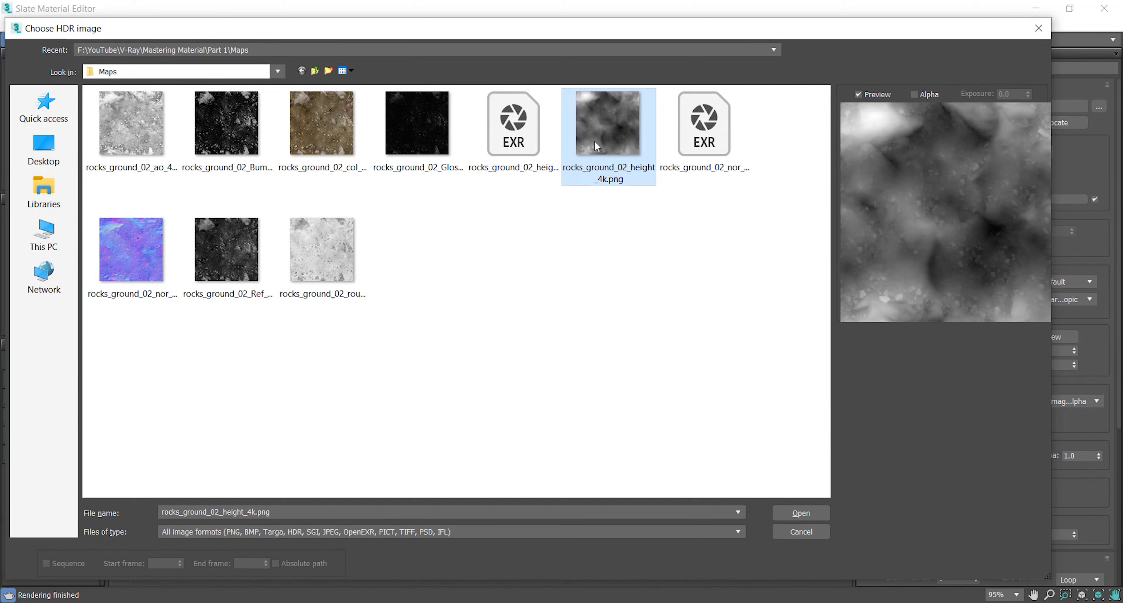
click(801, 512)
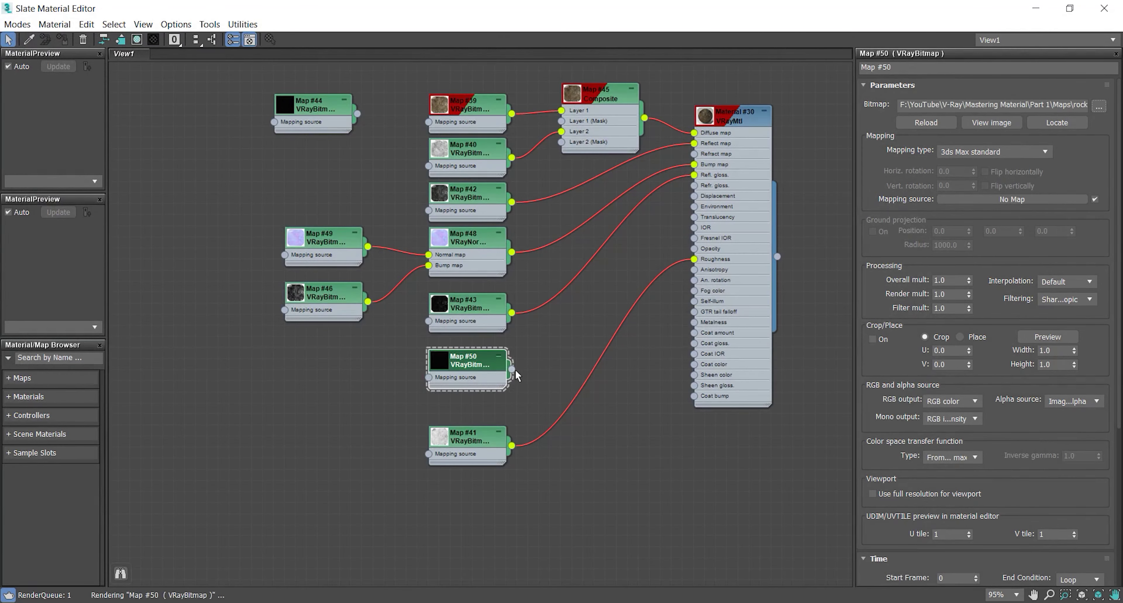
drag(581, 320, 694, 196)
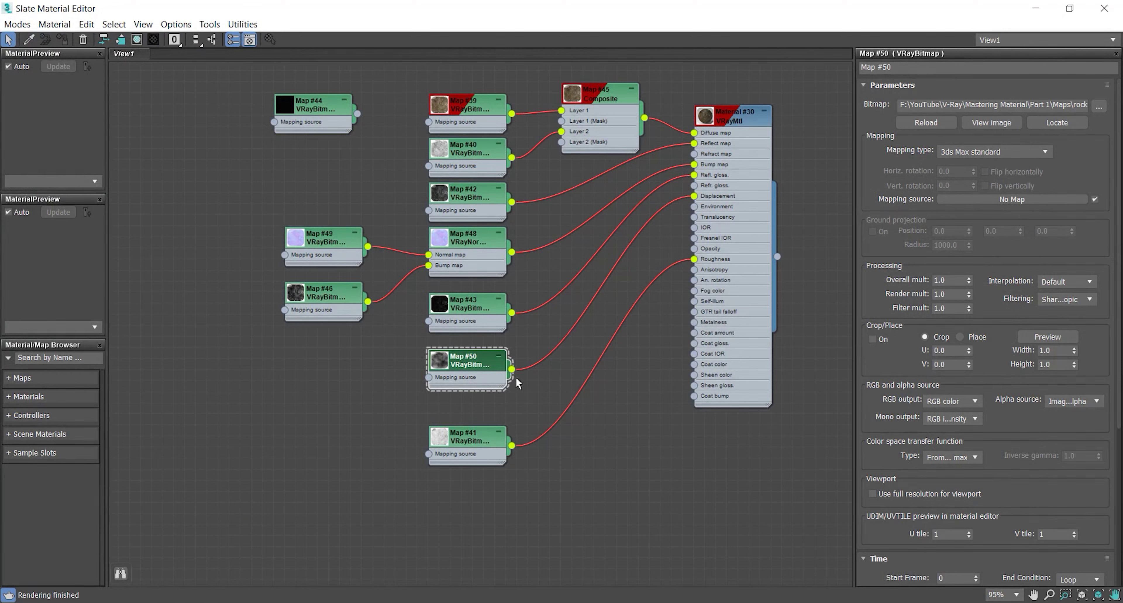
- Set the Displace amount in the VRayMtl's Maps settings to 5
double_click(745, 130)
scroll(885, 369, down, 2)
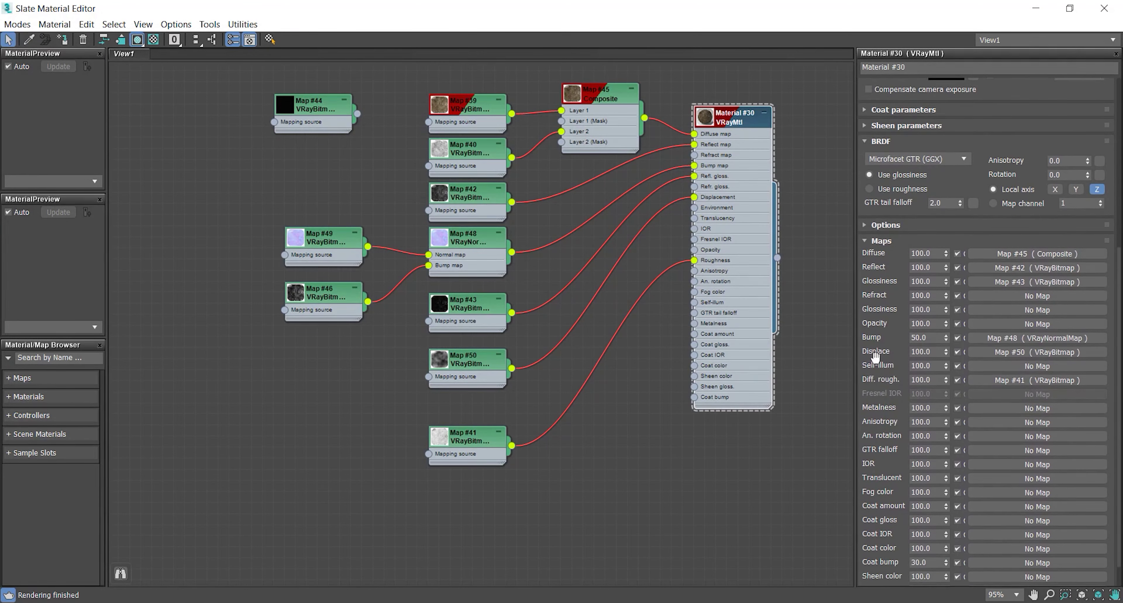
text(1)
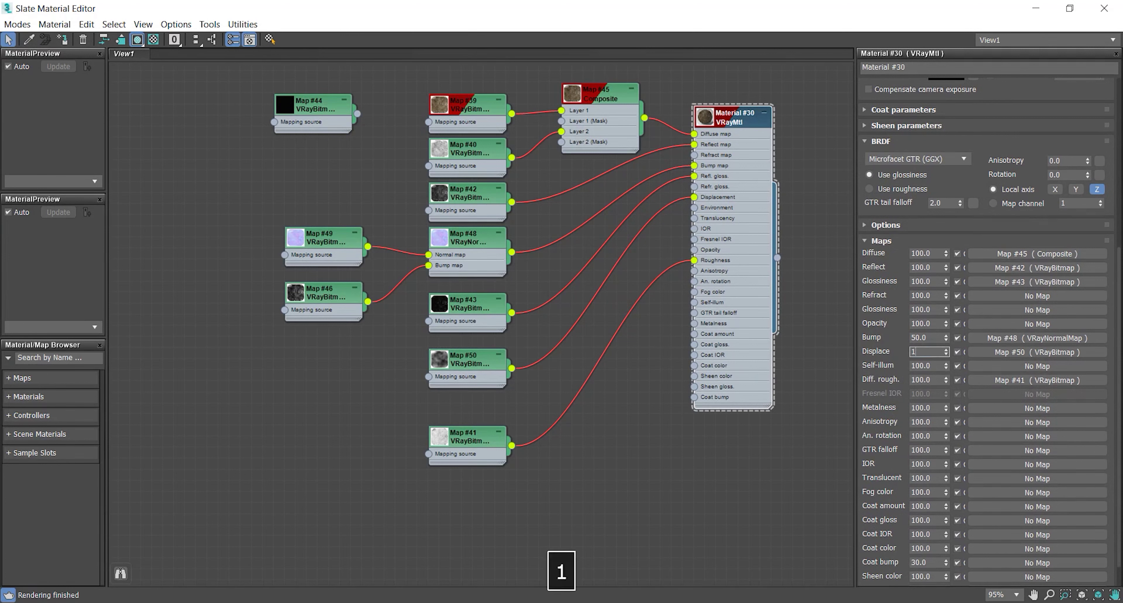
key(Return)
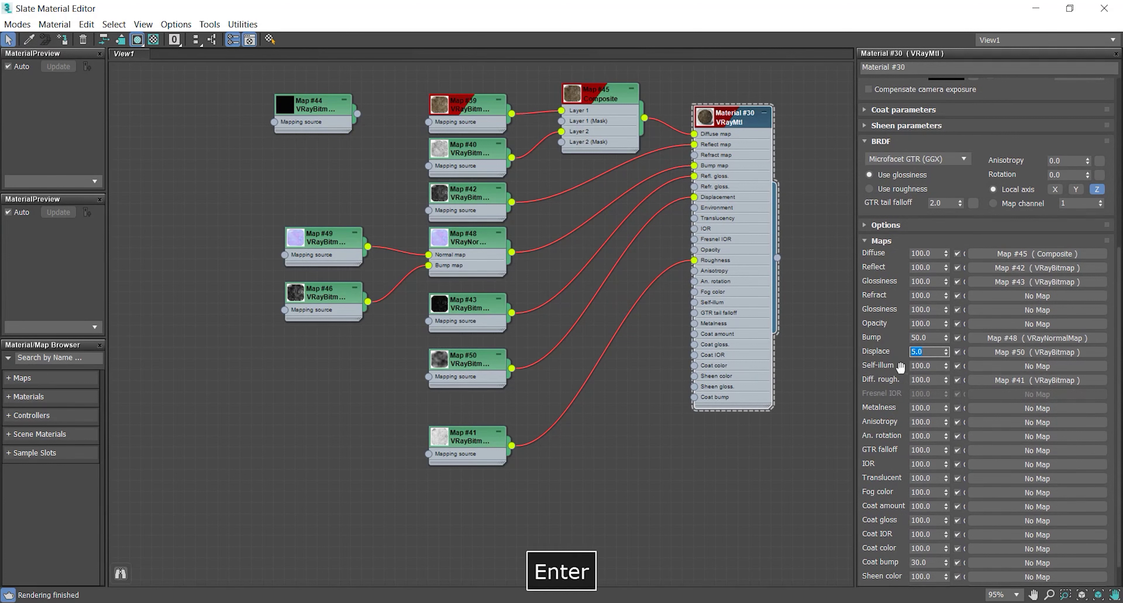
click(885, 358)
- Tidy the node graph by moving Map #41 up beneath Map #50 and the unused Map #44 away from the connected maps
drag(449, 428, 449, 407)
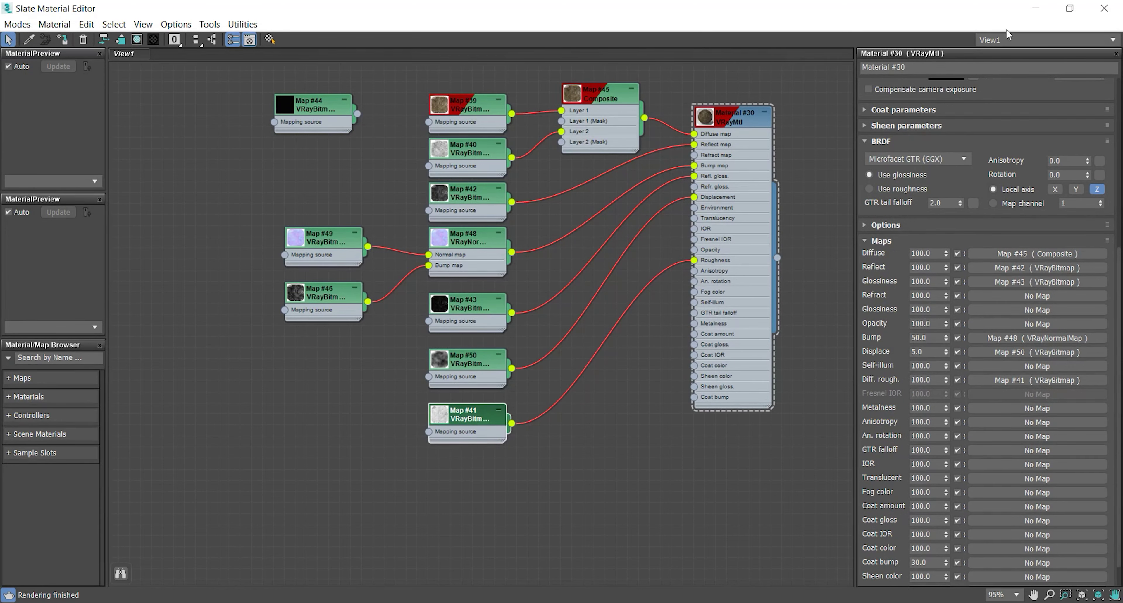
drag(313, 107, 169, 263)
middle_drag(285, 267, 366, 282)
scroll(366, 282, down, 3)
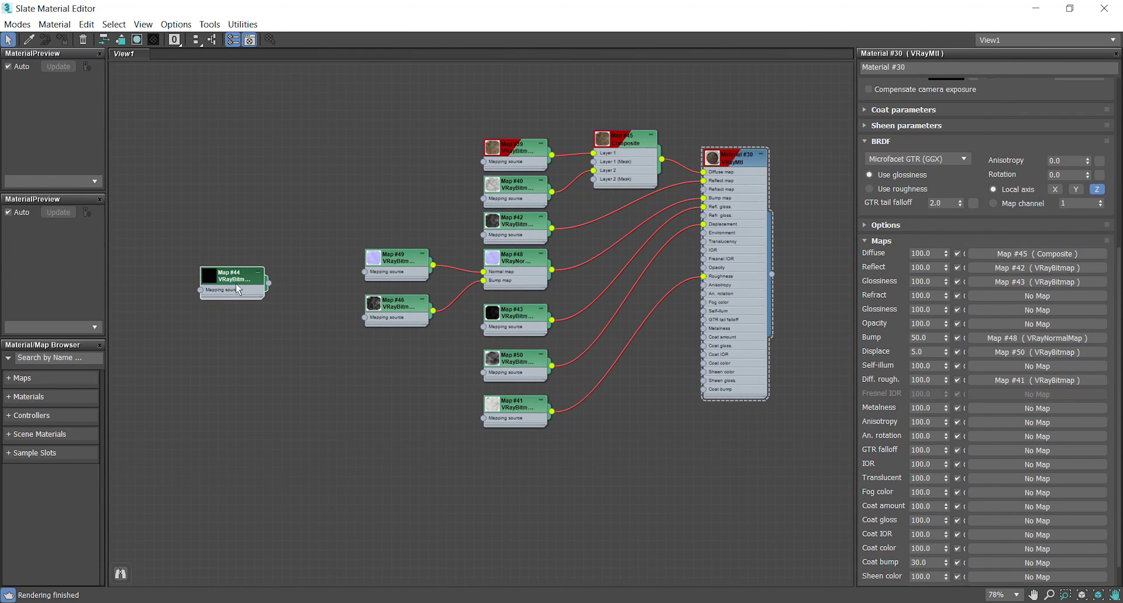
- Switch the viewport to the Camera 1 view and render it with V-Ray to check the ground's displacement
click(1070, 8)
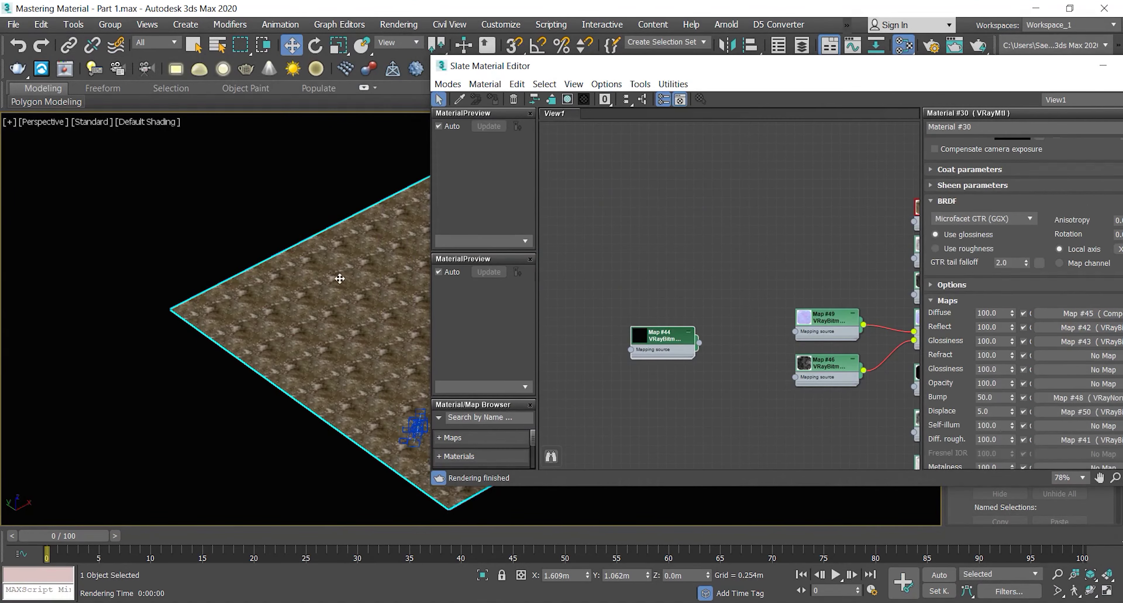
click(378, 314)
key(c)
double_click(512, 205)
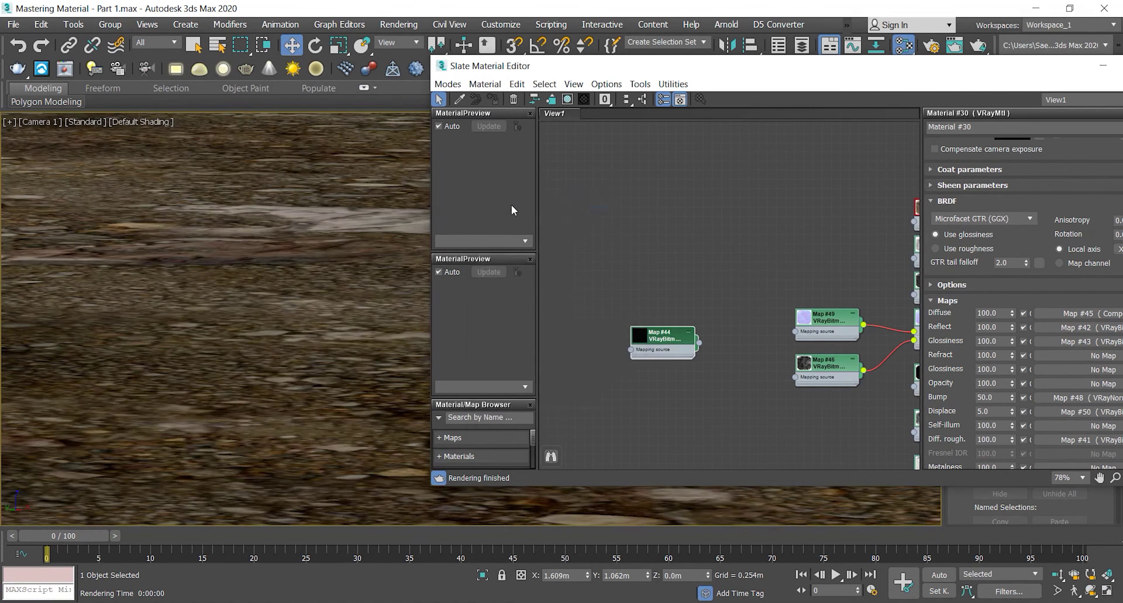
key(shift+q)
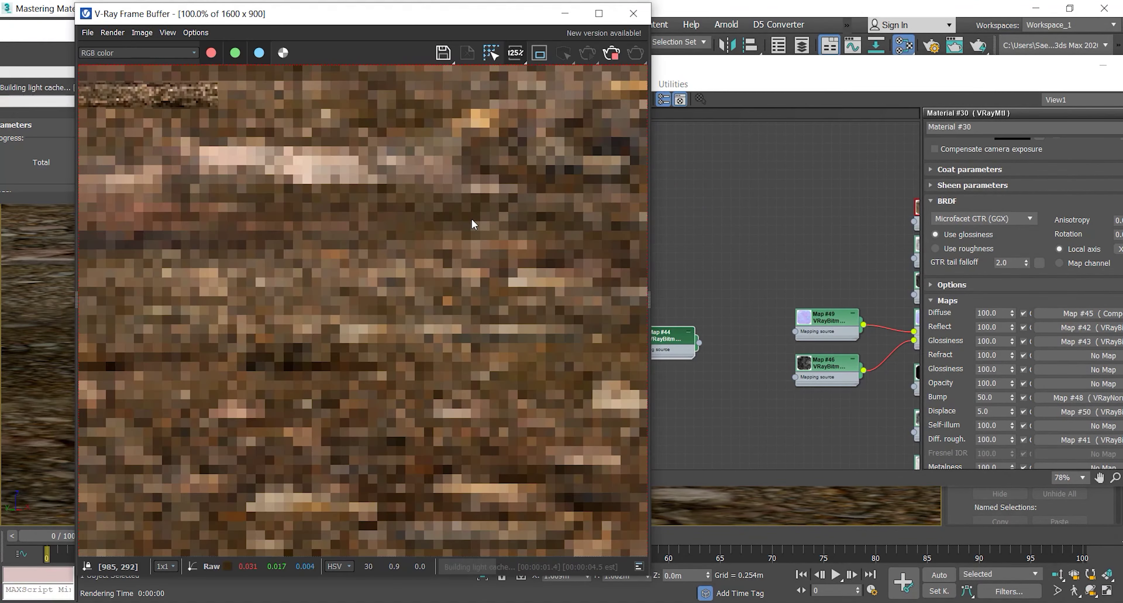
scroll(401, 217, down, 1)
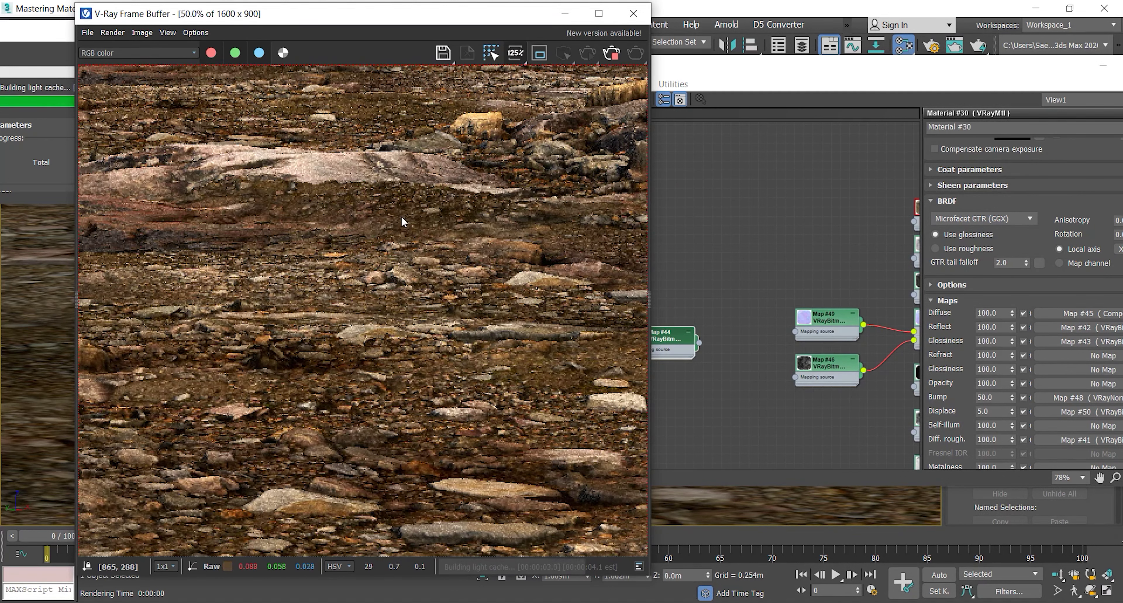
scroll(506, 218, up, 1)
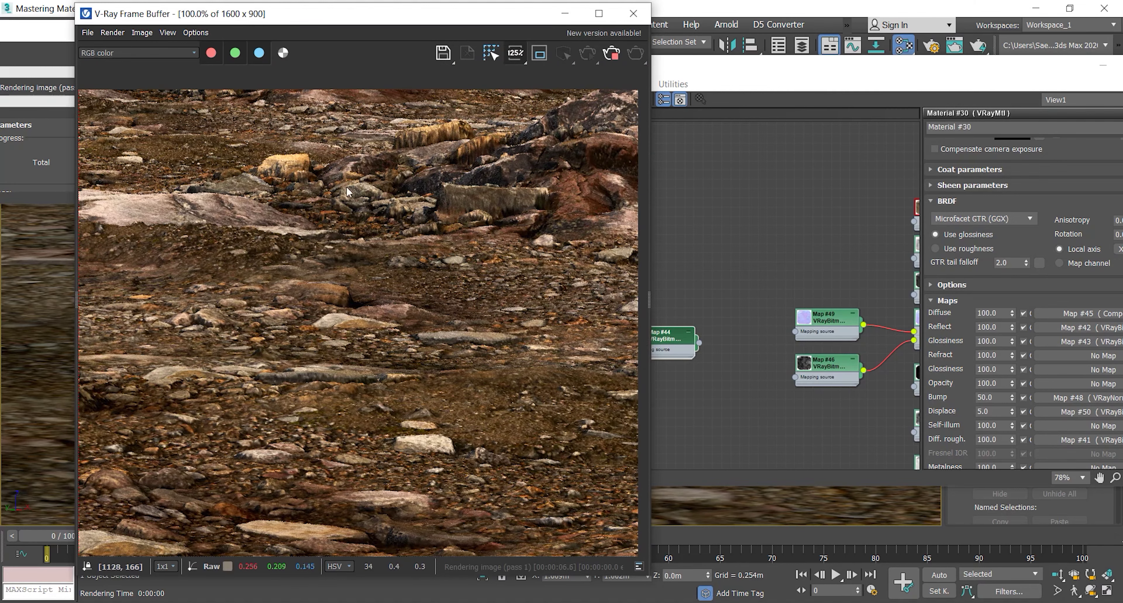
scroll(431, 219, down, 1)
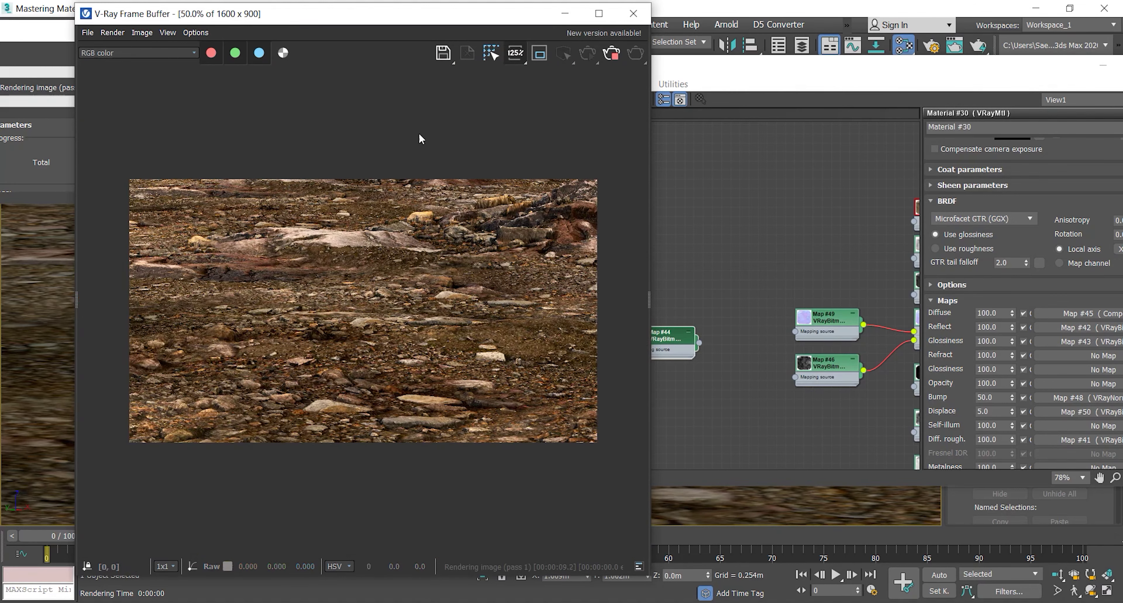
drag(426, 18, 343, 37)
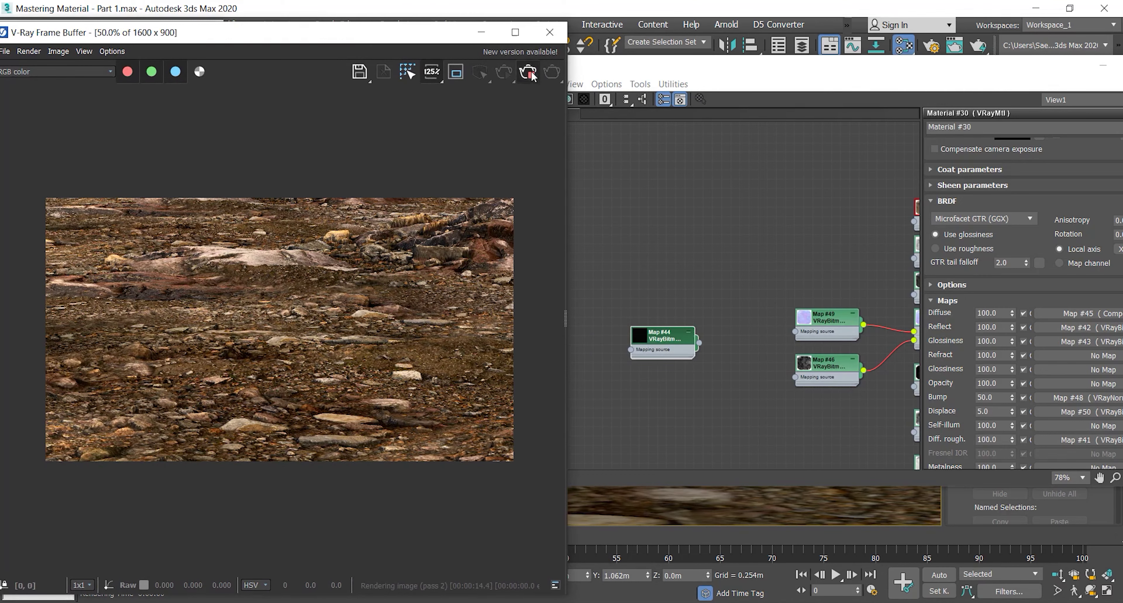
- Close the Slate Material Editor and start an interactive V-Ray render, dismissing the V-Ray messages window
drag(909, 63, 682, 92)
click(942, 97)
click(504, 71)
click(654, 103)
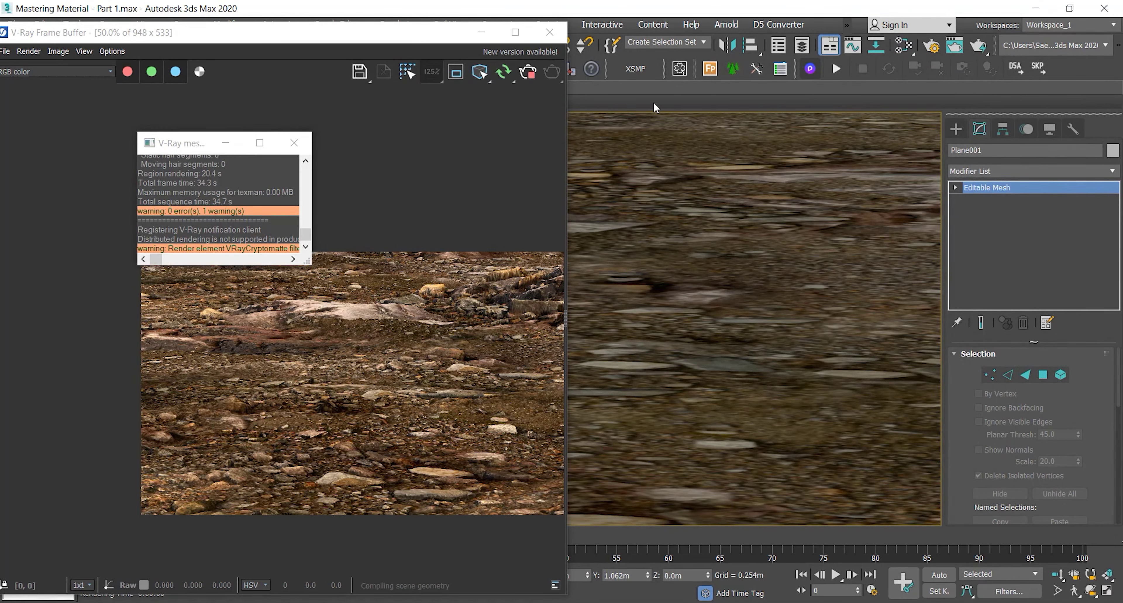
click(298, 146)
- Examine the displaced rocks and pebbles at close range in the interactive render
middle_drag(750, 213, 651, 315)
scroll(796, 259, up, 3)
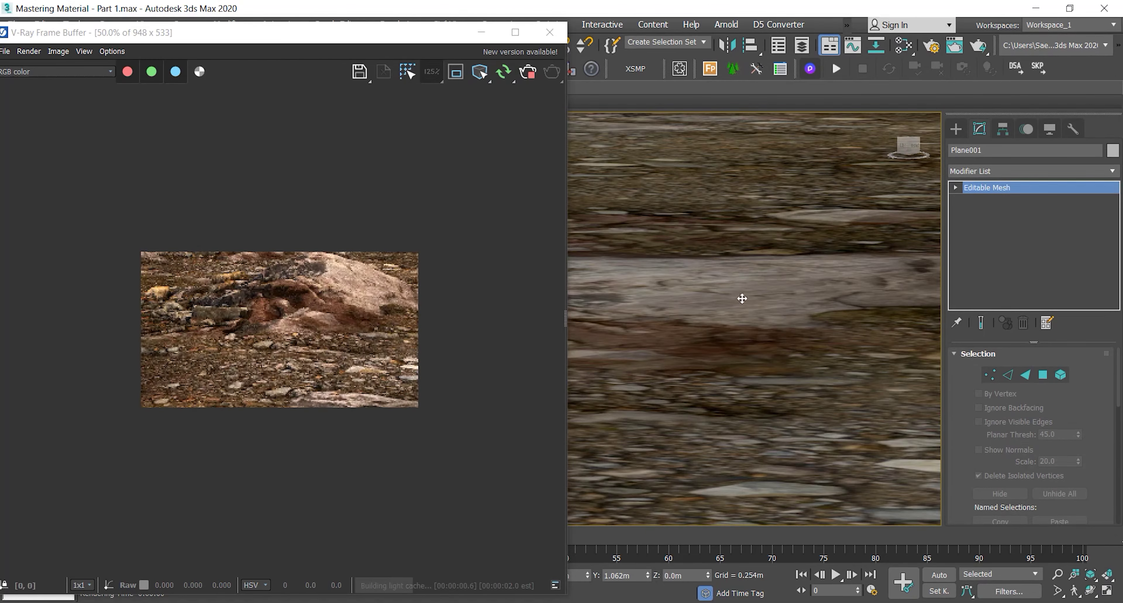
middle_drag(692, 296, 682, 351)
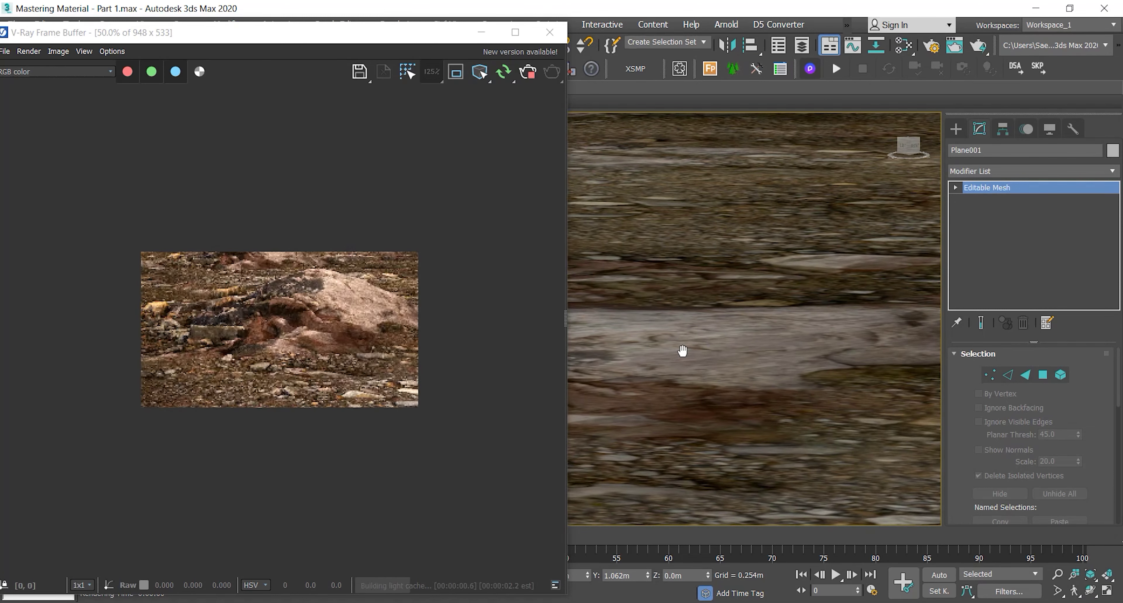
drag(399, 37, 448, 24)
scroll(305, 333, up, 1)
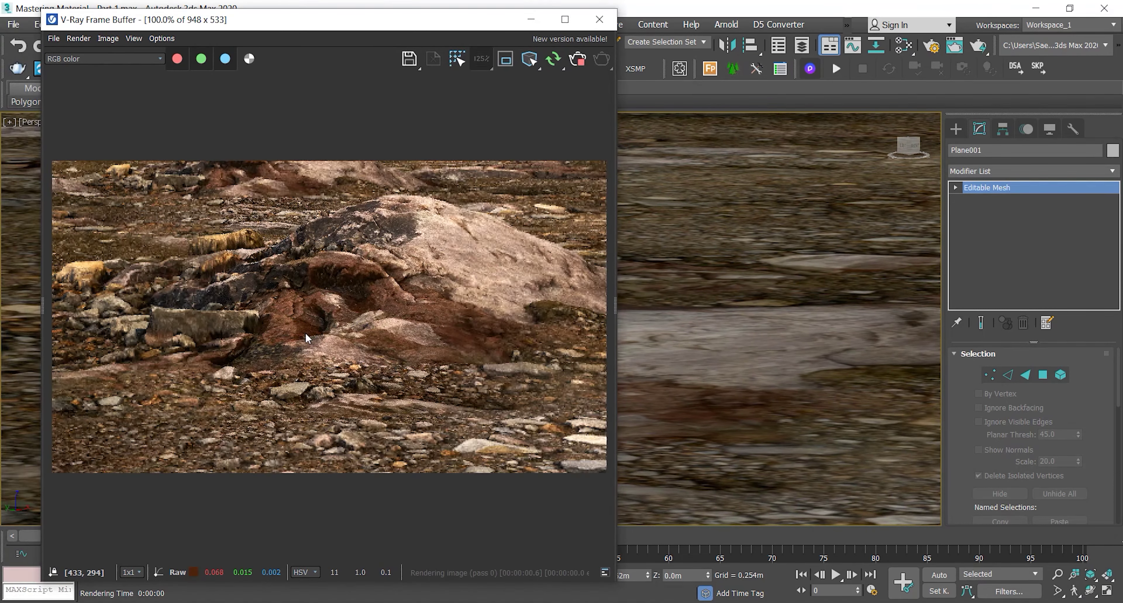
scroll(185, 275, up, 1)
scroll(181, 282, down, 1)
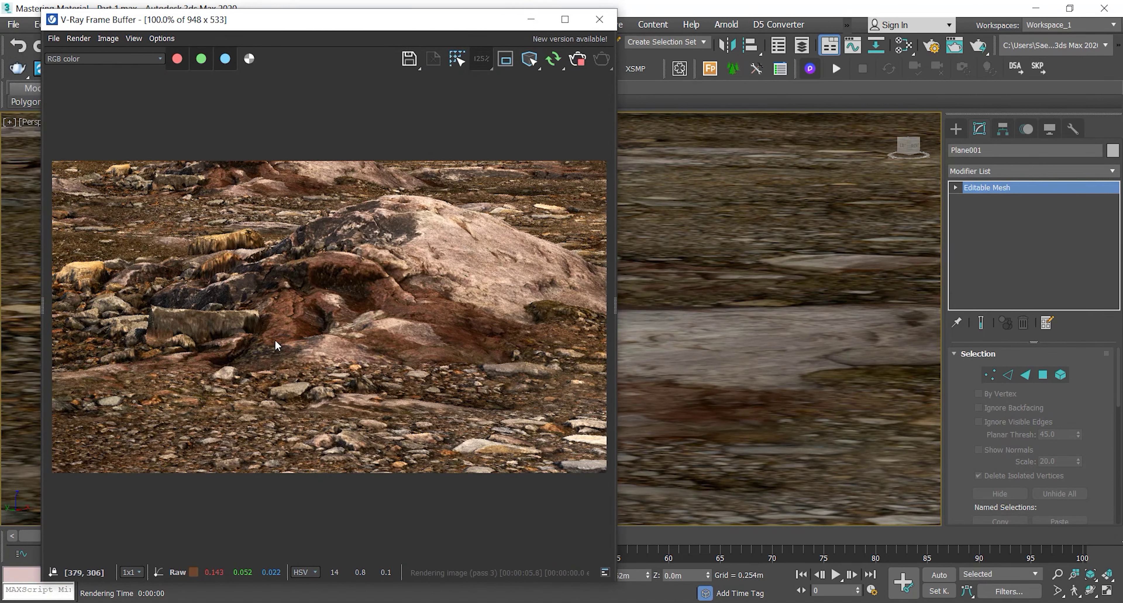
scroll(345, 325, down, 1)
scroll(323, 334, up, 1)
- Examine the displaced ground from farther away in the interactive render, including how the rocks repeat across the plane
drag(411, 20, 371, 25)
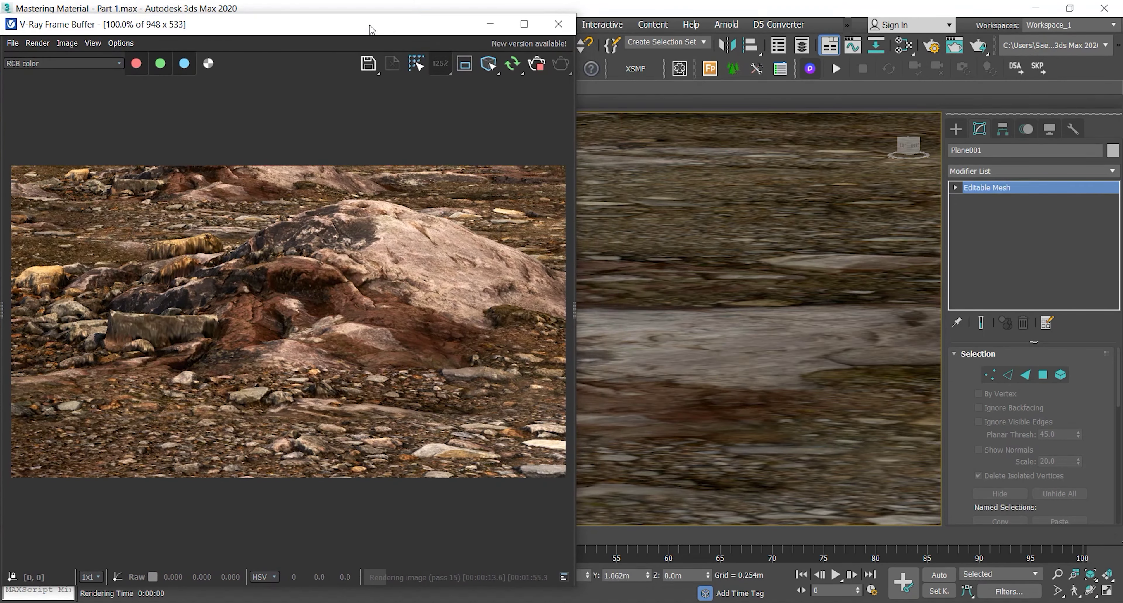
scroll(688, 288, down, 3)
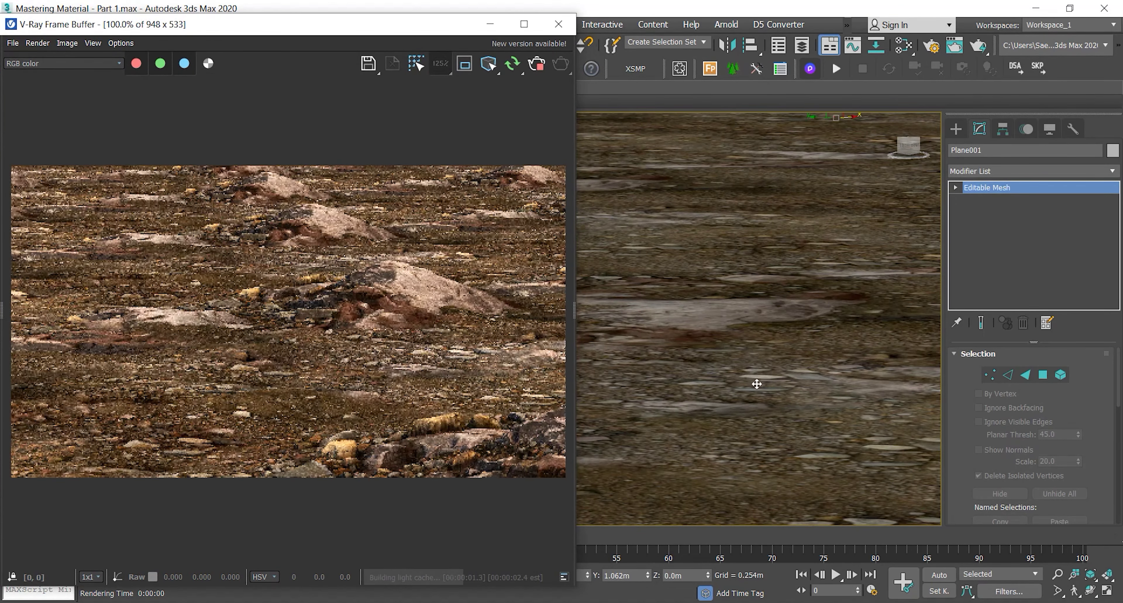
scroll(749, 313, down, 1)
middle_drag(762, 406, 760, 405)
scroll(336, 322, down, 1)
scroll(314, 324, up, 1)
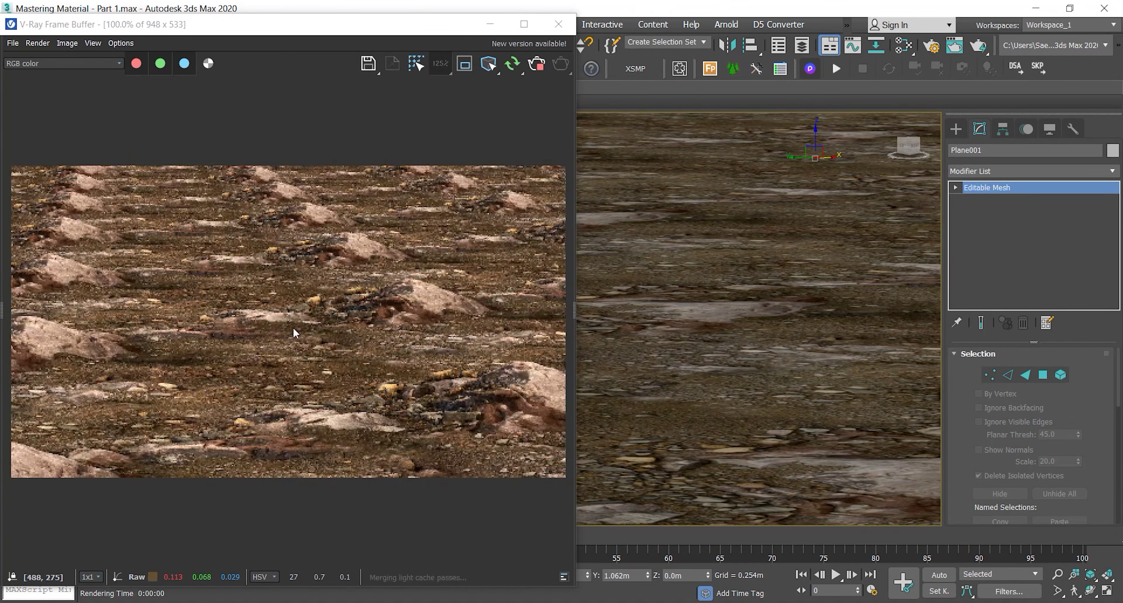
- Enlarge the interactive render to check the rock repetition, stop it, and open the Slate Material Editor
click(524, 25)
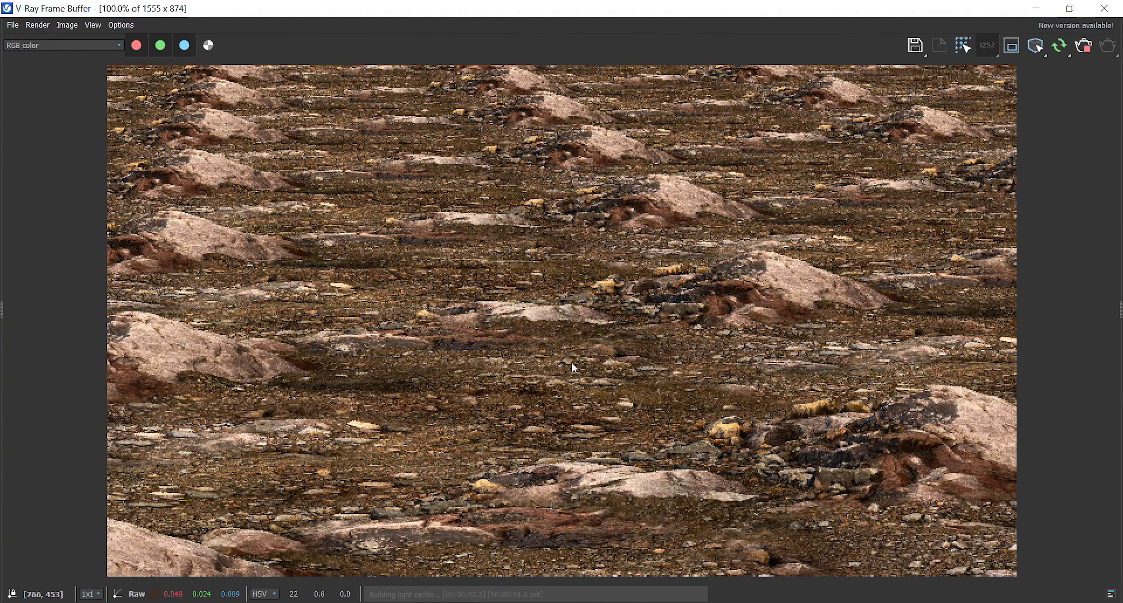
click(1082, 49)
click(1066, 10)
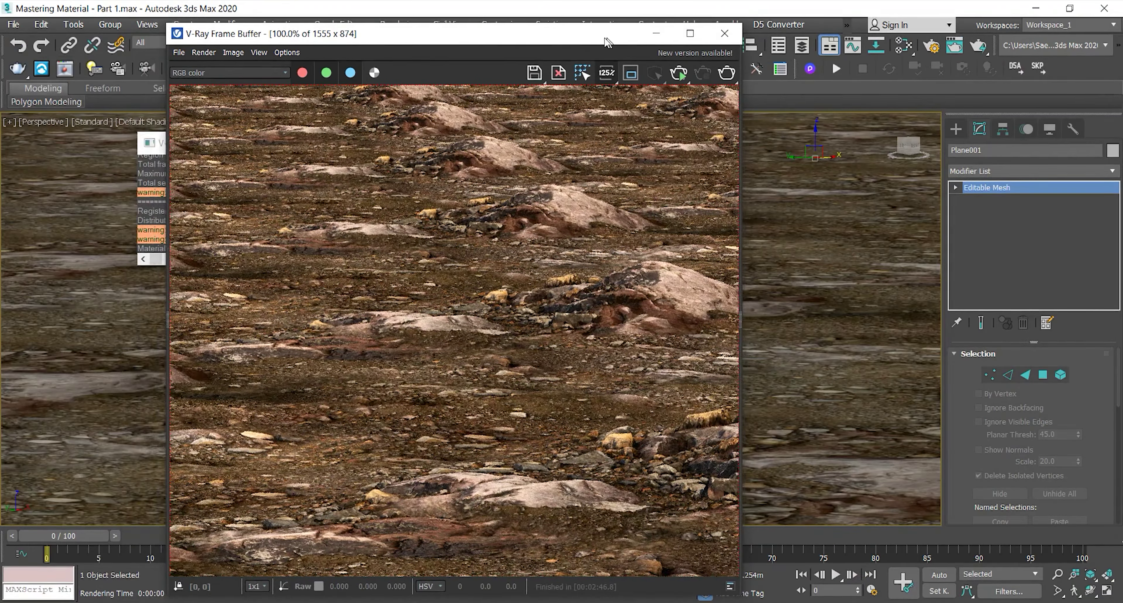
drag(608, 37, 457, 36)
click(905, 46)
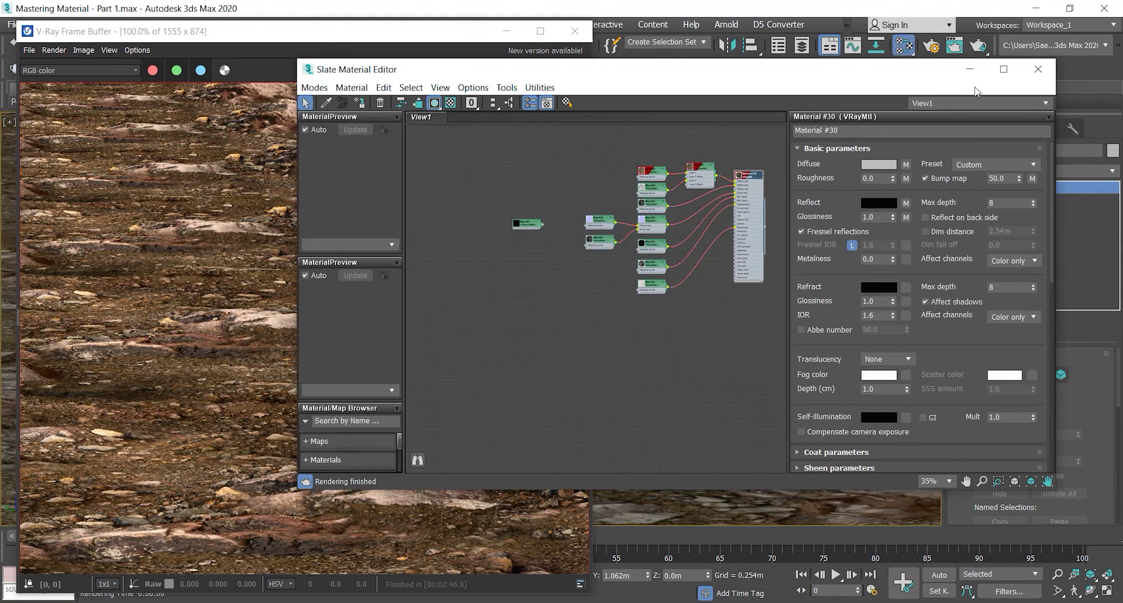
- Connect the VRayUVWRandomizer map to the mapping source of every VRayBitmap in the ground material
click(1000, 78)
middle_drag(319, 176, 428, 258)
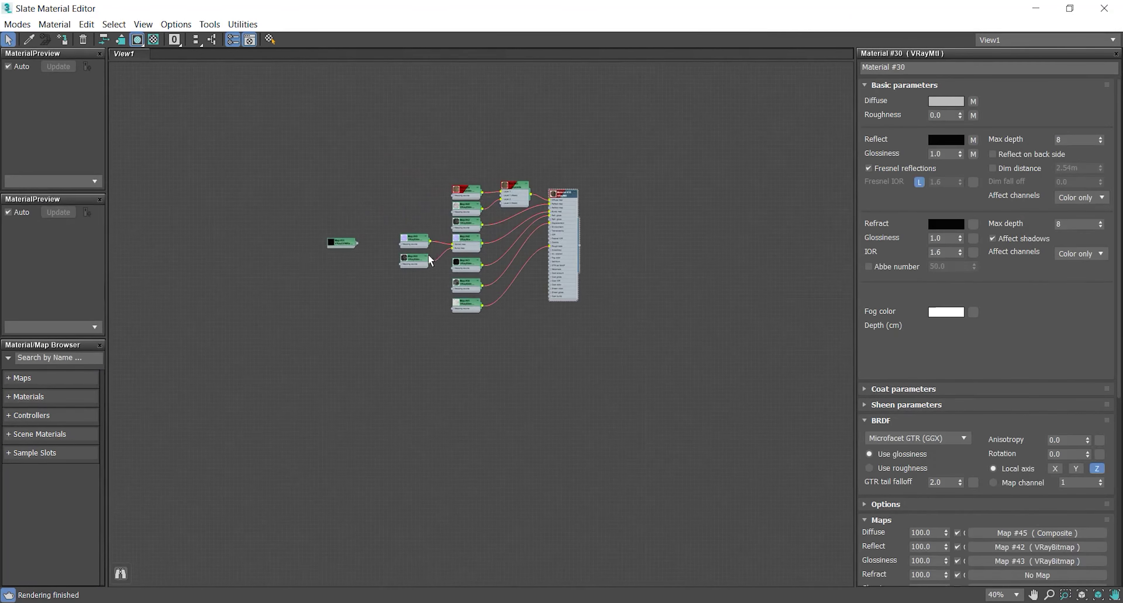
scroll(400, 242, up, 6)
scroll(398, 238, up, 3)
middle_drag(296, 266, 214, 257)
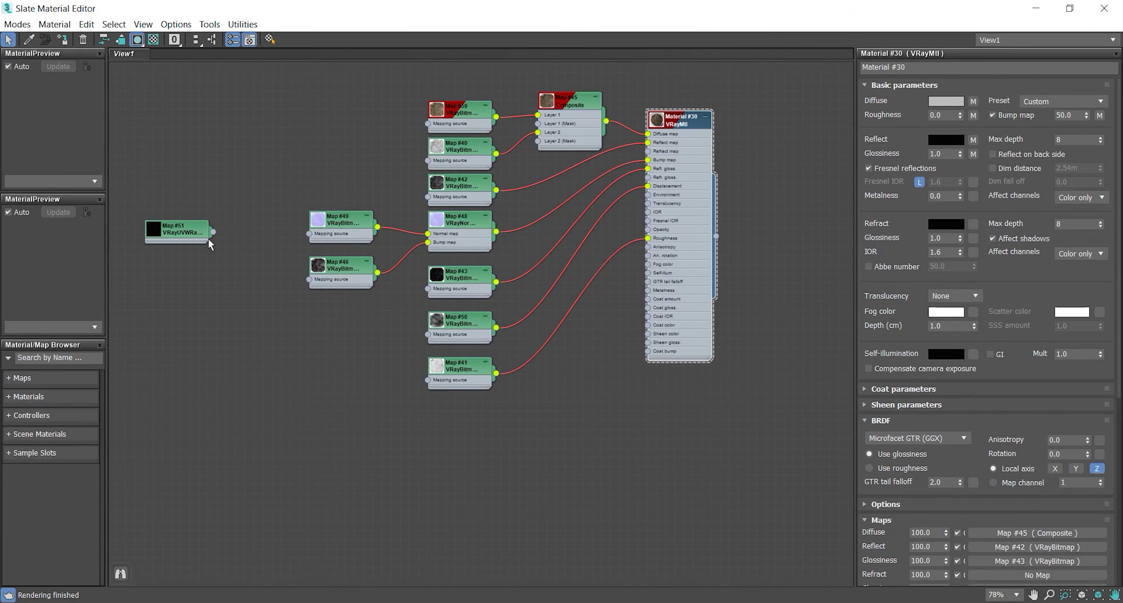
drag(214, 232, 427, 124)
drag(214, 232, 427, 162)
drag(213, 232, 428, 198)
drag(214, 232, 427, 380)
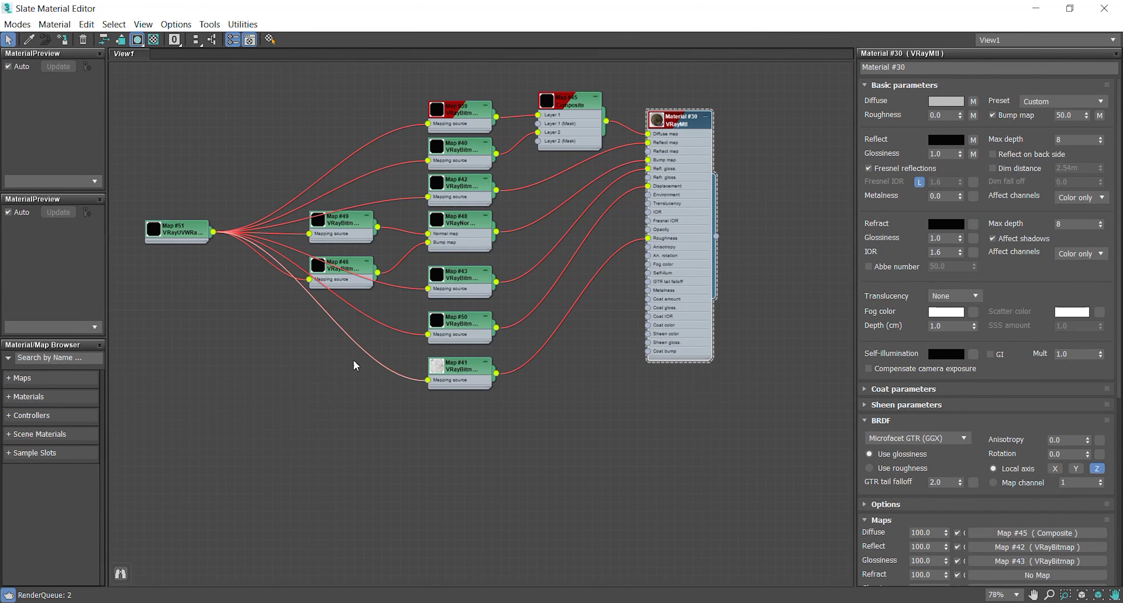
- Restore the material editor window and start an interactive V-Ray render to check the randomized ground textures
double_click(750, 13)
click(471, 44)
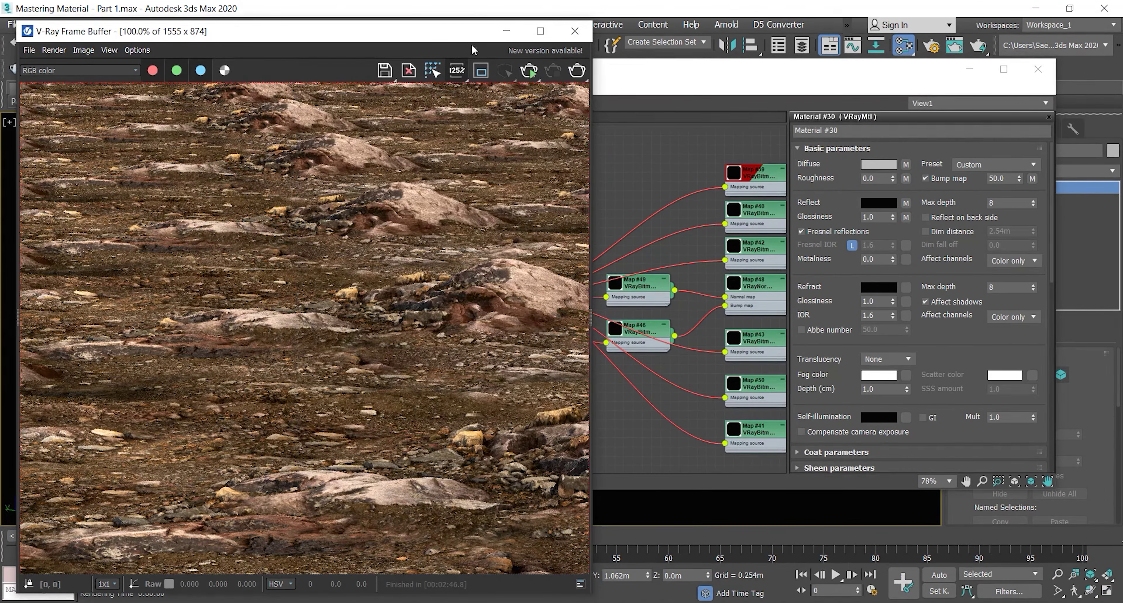
click(529, 71)
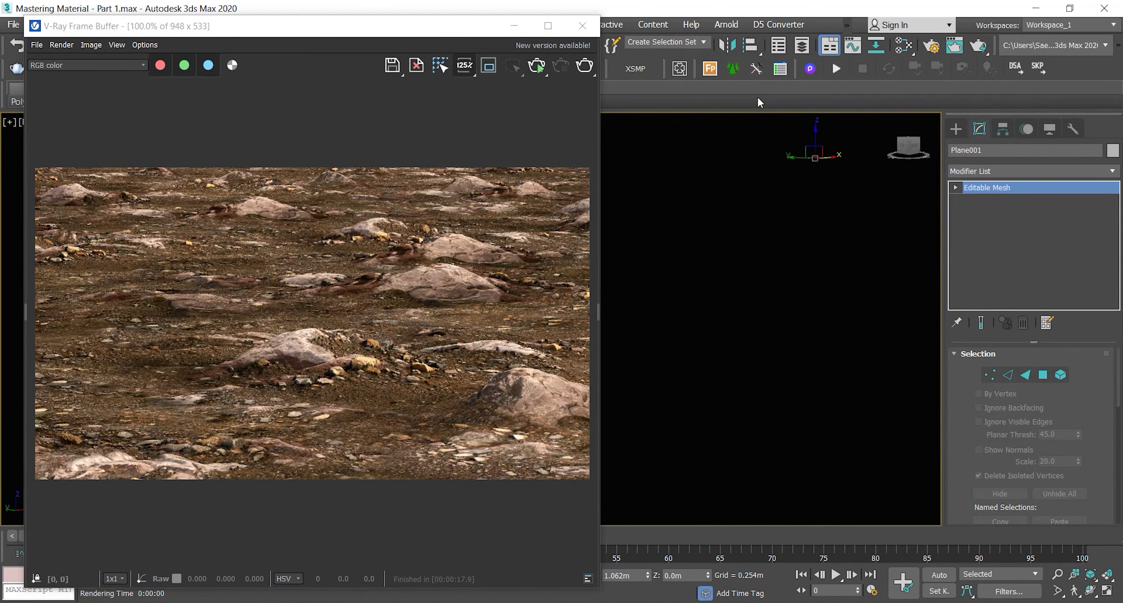
- Switch the viewport to another camera from the scene's camera list and start an interactive render of its view
key(c)
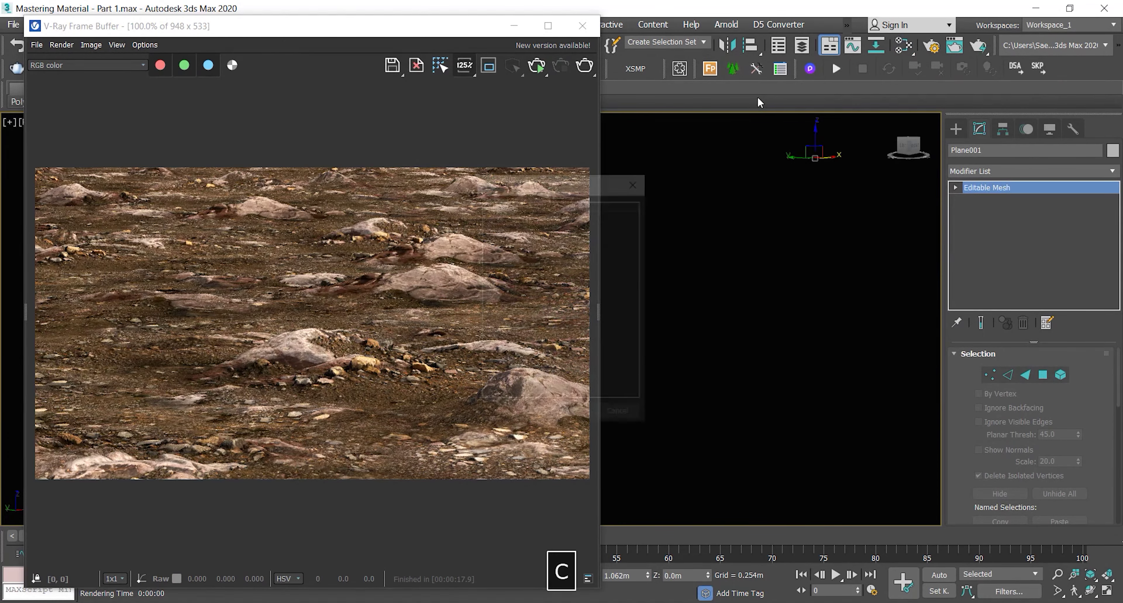
double_click(490, 203)
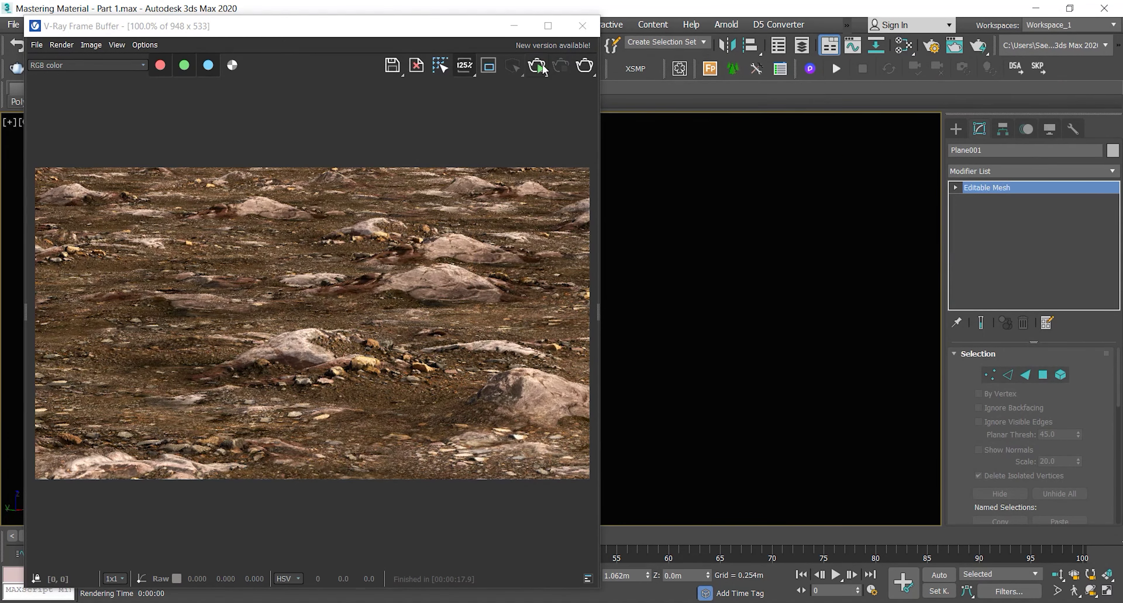
click(538, 66)
drag(380, 30, 417, 40)
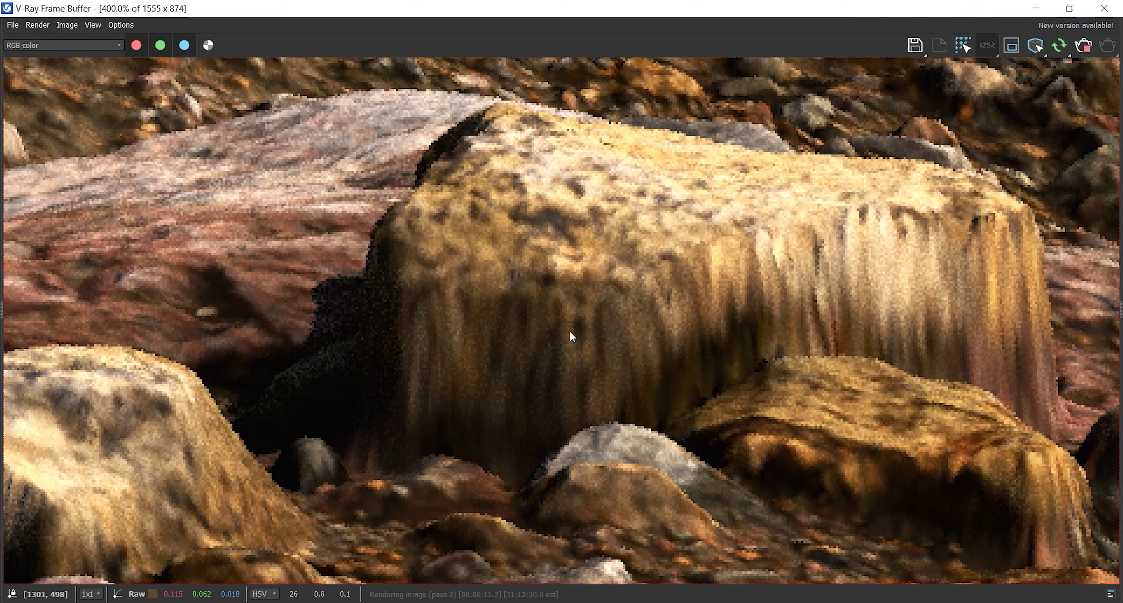
- Examine the sides of the displaced stones at close range in the interactive render for stretched textures
scroll(715, 319, down, 1)
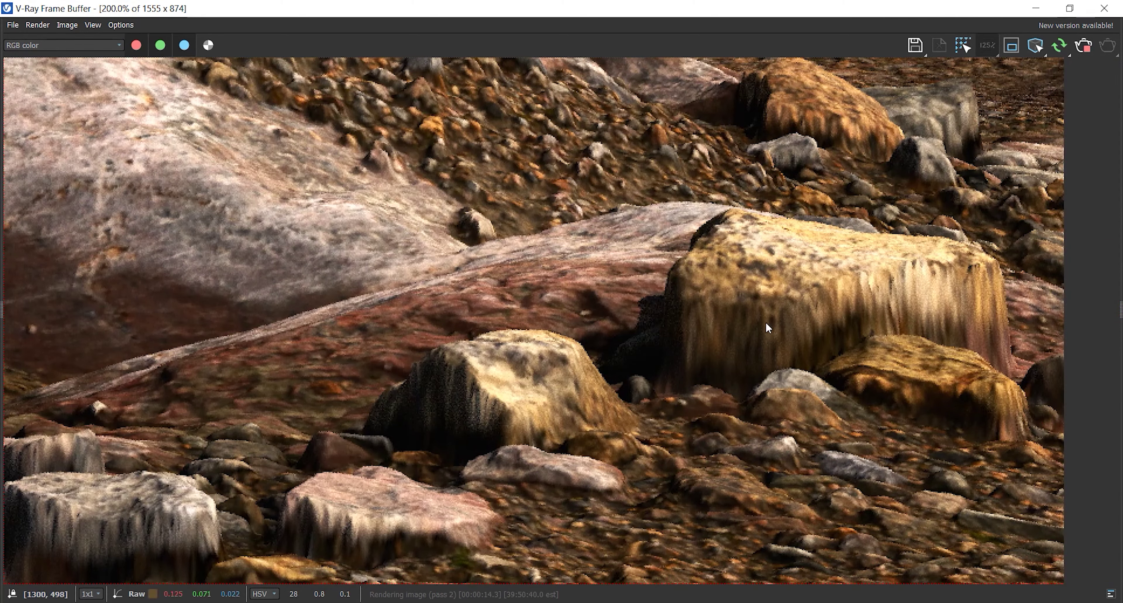
scroll(501, 421, up, 1)
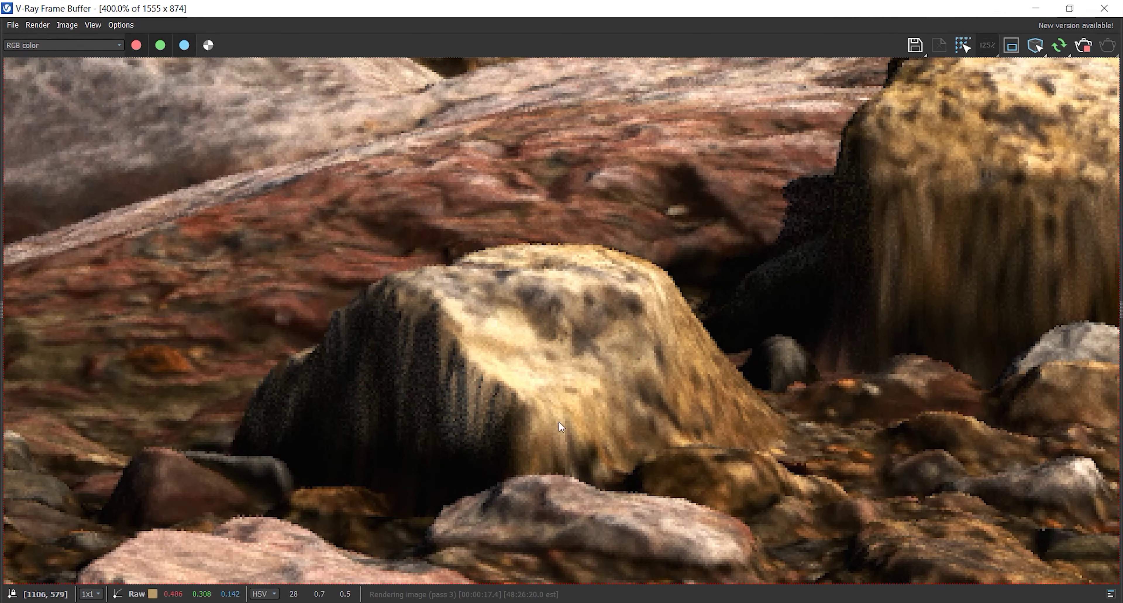
scroll(524, 384, down, 2)
scroll(493, 470, up, 2)
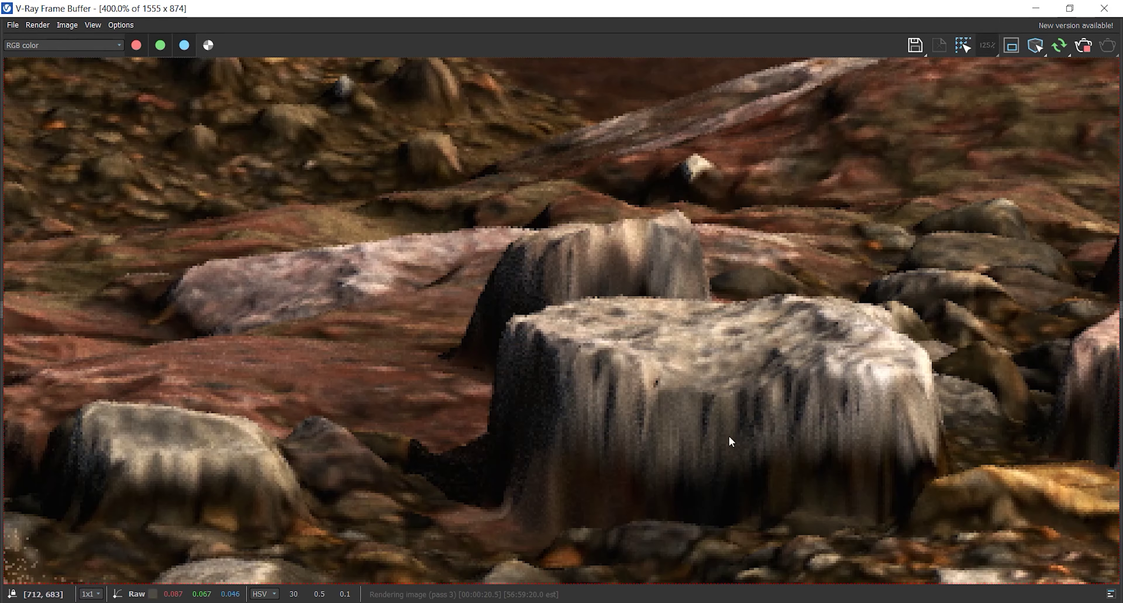
scroll(210, 475, down, 2)
scroll(276, 356, up, 3)
scroll(430, 368, down, 1)
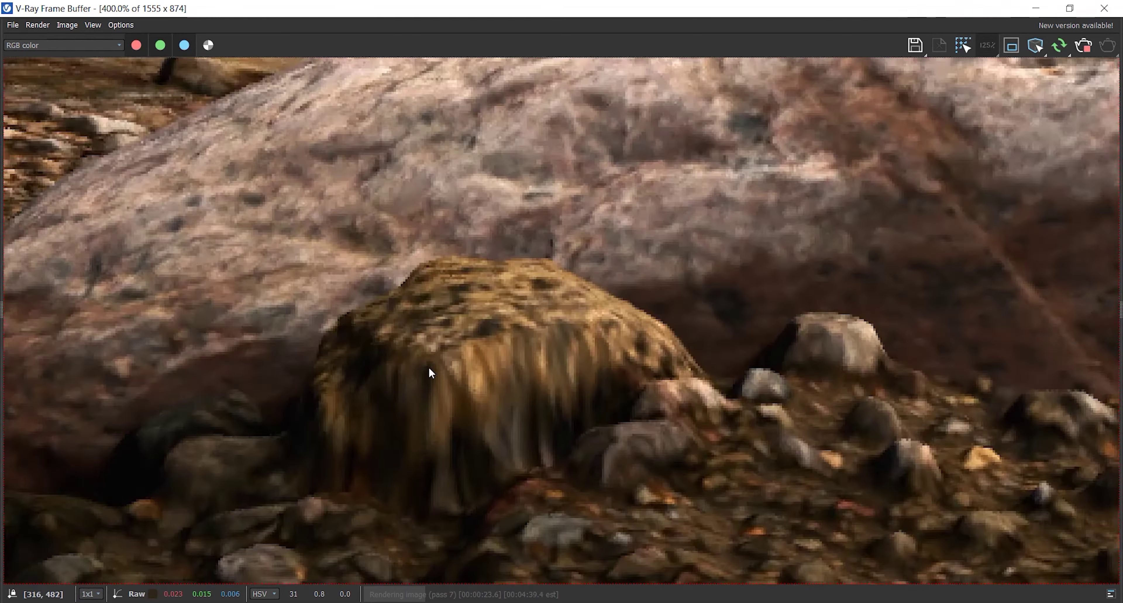
scroll(418, 379, down, 2)
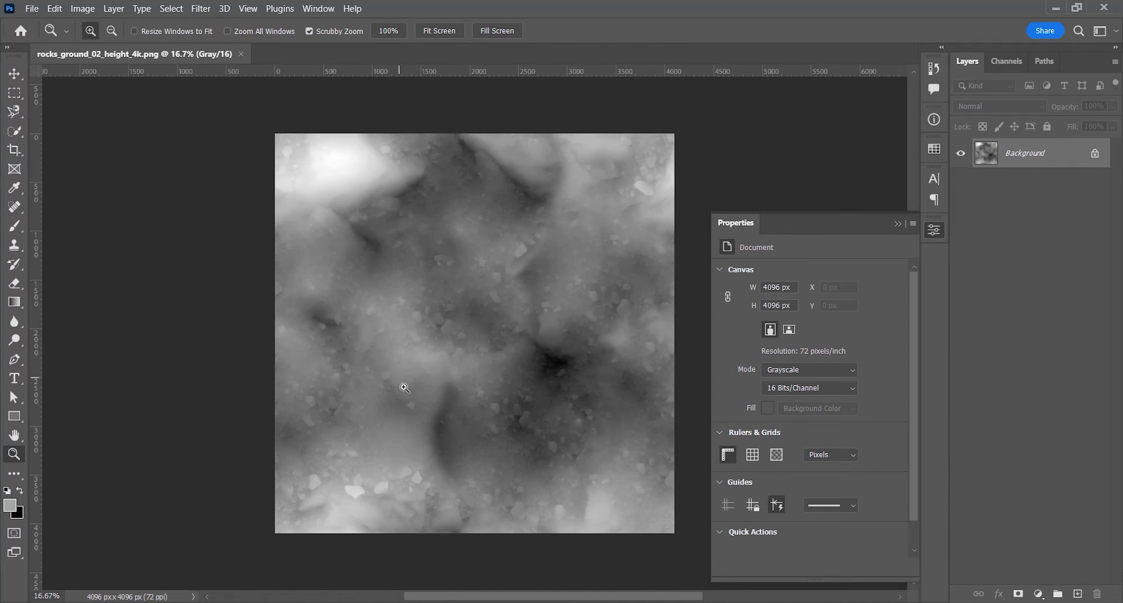
- Switch to Photoshop, collapse the Properties panel, and inspect the height map rocks_ground_02_height_4k.png
key(z)
drag(364, 505, 338, 473)
key(space)
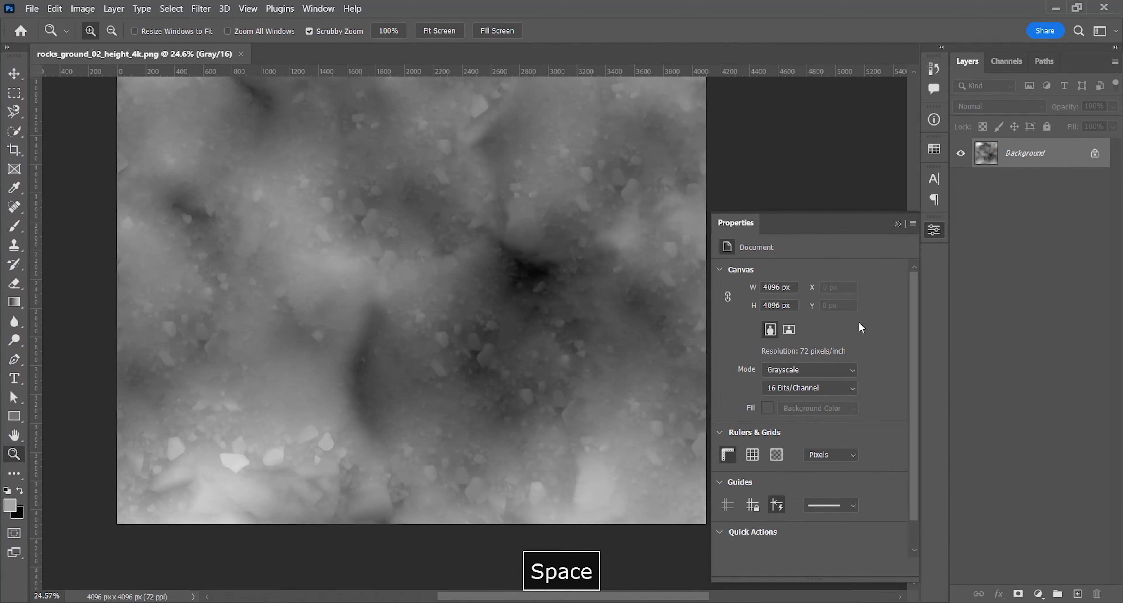
click(898, 225)
drag(449, 386, 387, 369)
key(space)
drag(387, 369, 406, 406)
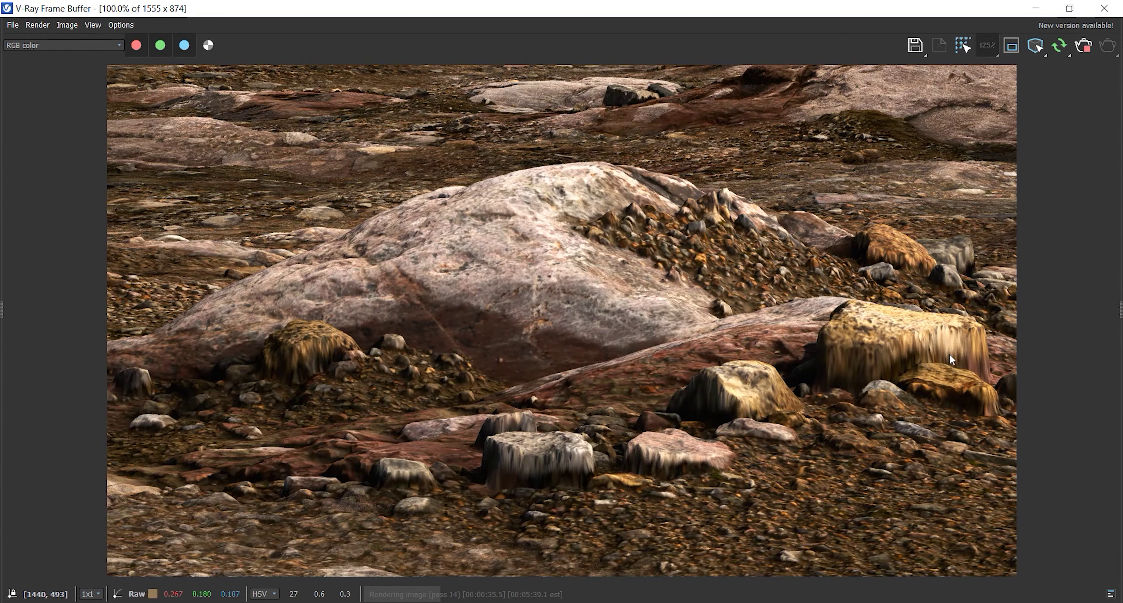
- Compare the stretched stones in the V-Ray render with the matching bright stones in the height map
scroll(532, 498, up, 3)
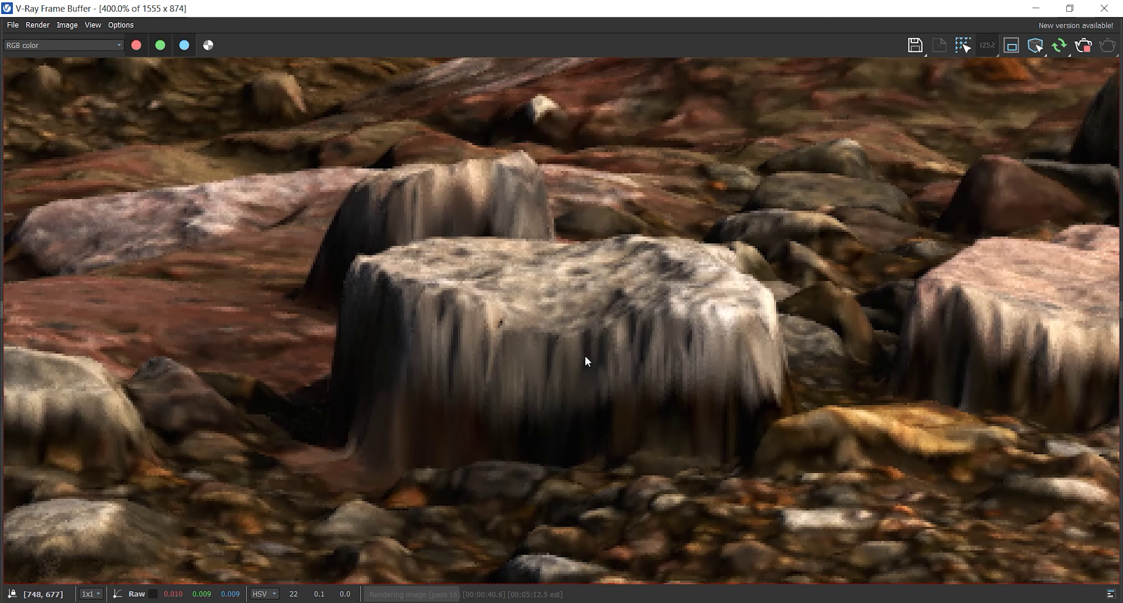
scroll(586, 358, down, 3)
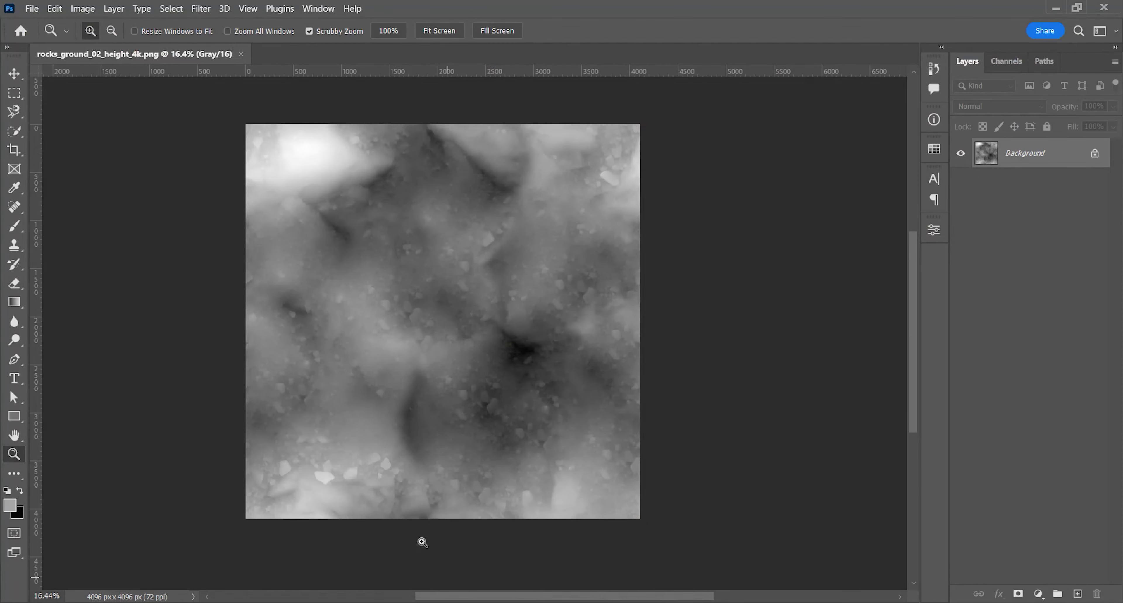
key(z)
drag(277, 490, 344, 489)
key(space)
drag(516, 505, 420, 461)
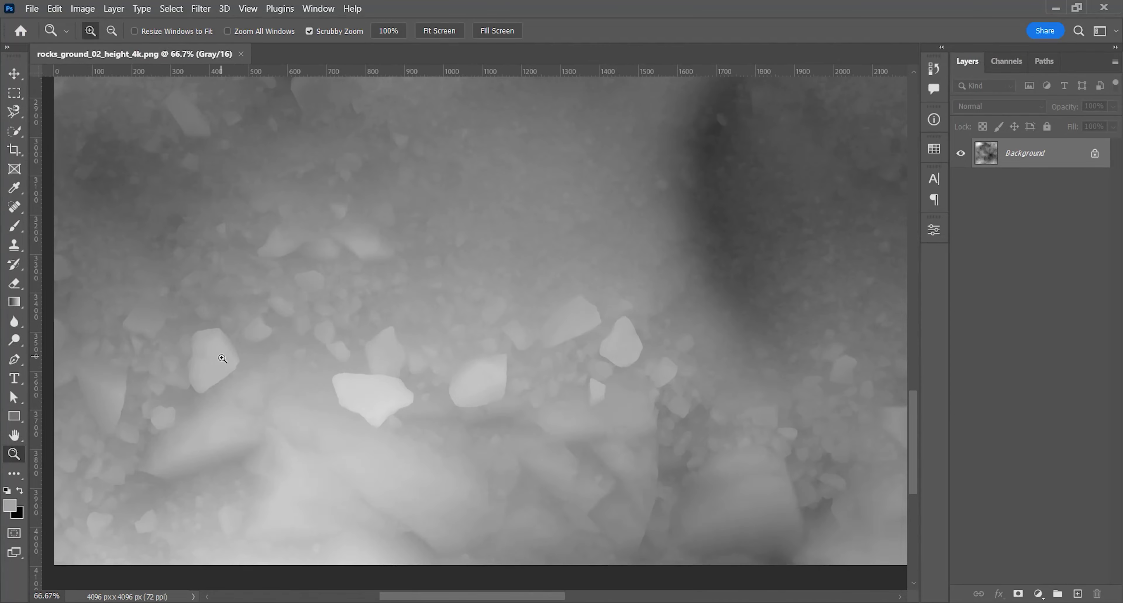
click(452, 602)
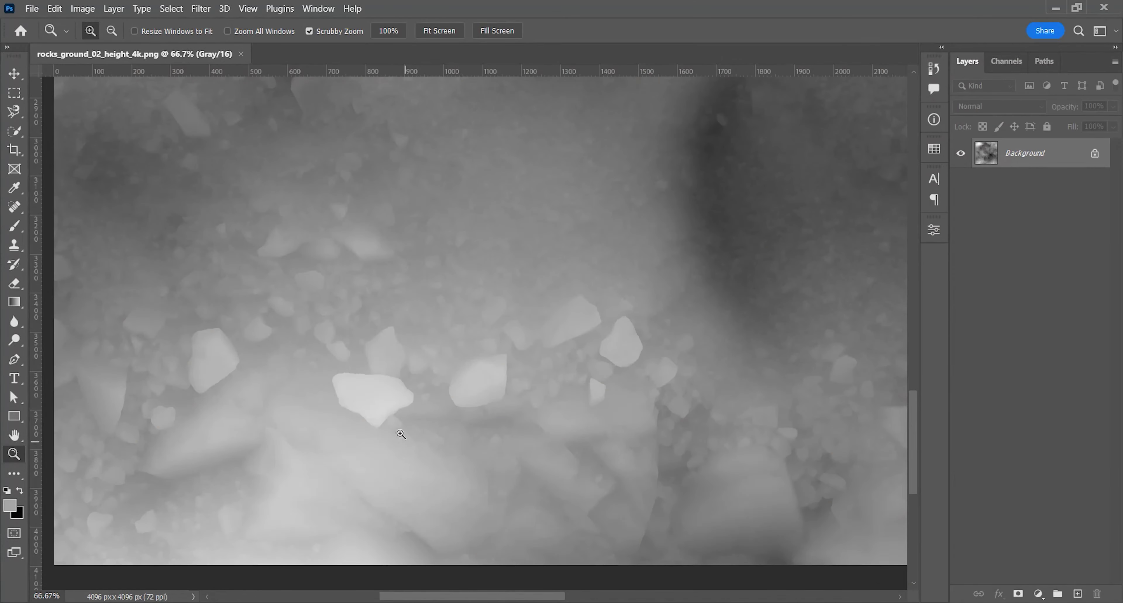
- Examine the edges of the bright stones near the lower edge of the height map at high magnification
key(z)
click(371, 394)
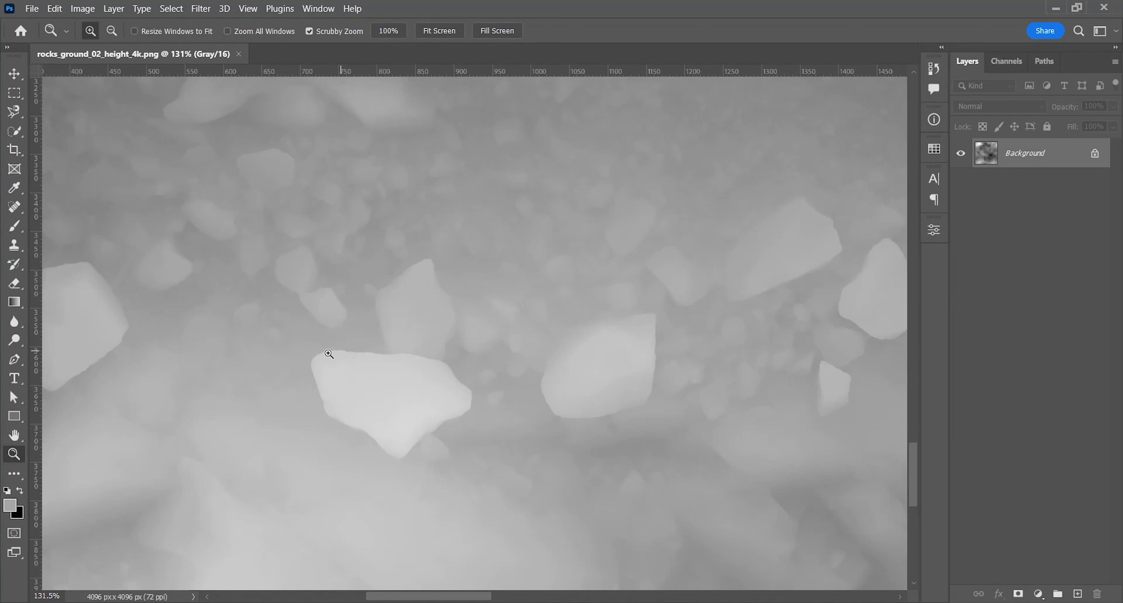
drag(452, 379, 528, 382)
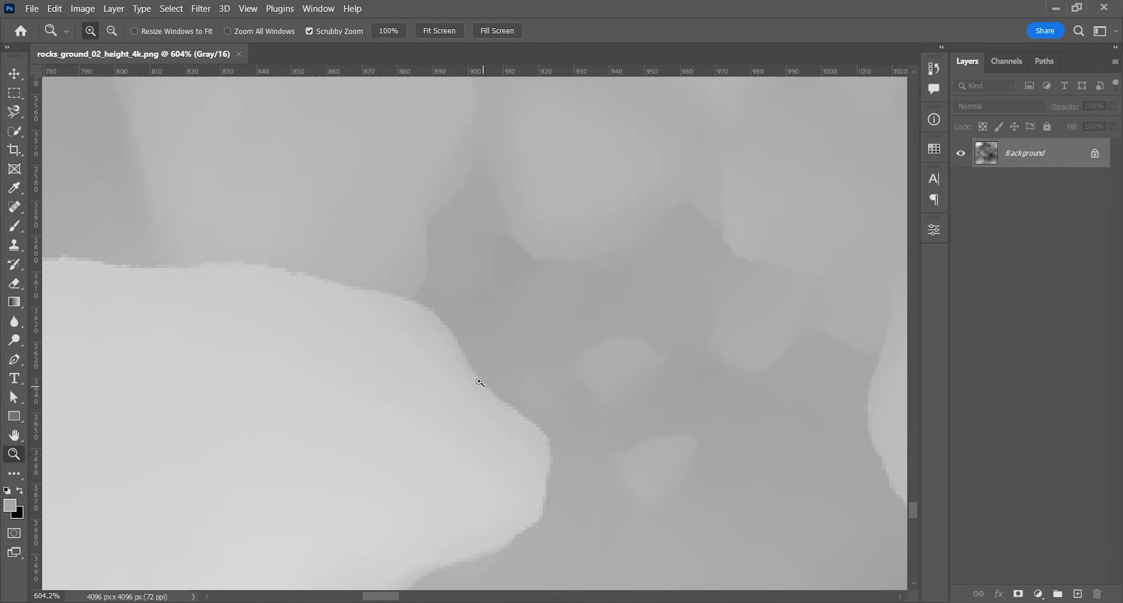
drag(452, 336, 383, 352)
key(space)
drag(383, 365, 256, 420)
drag(737, 337, 803, 341)
drag(690, 386, 608, 388)
key(space)
drag(525, 416, 500, 356)
drag(387, 442, 402, 442)
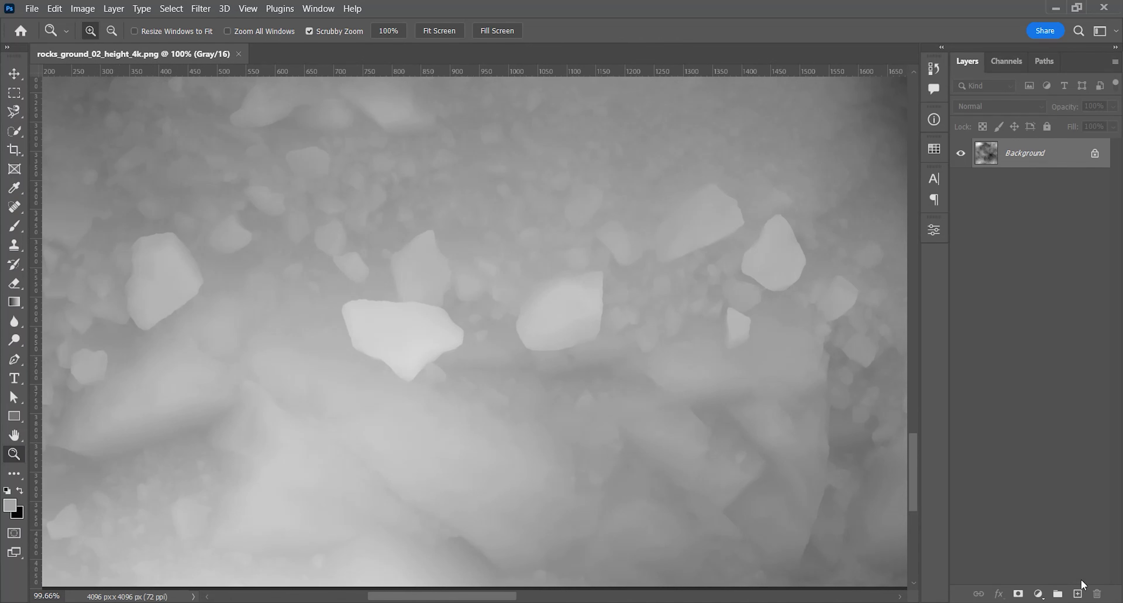
- Add a new layer above the height map, sample a gray beside the brightest stone, and set the Brush opacity to 10%
click(1078, 593)
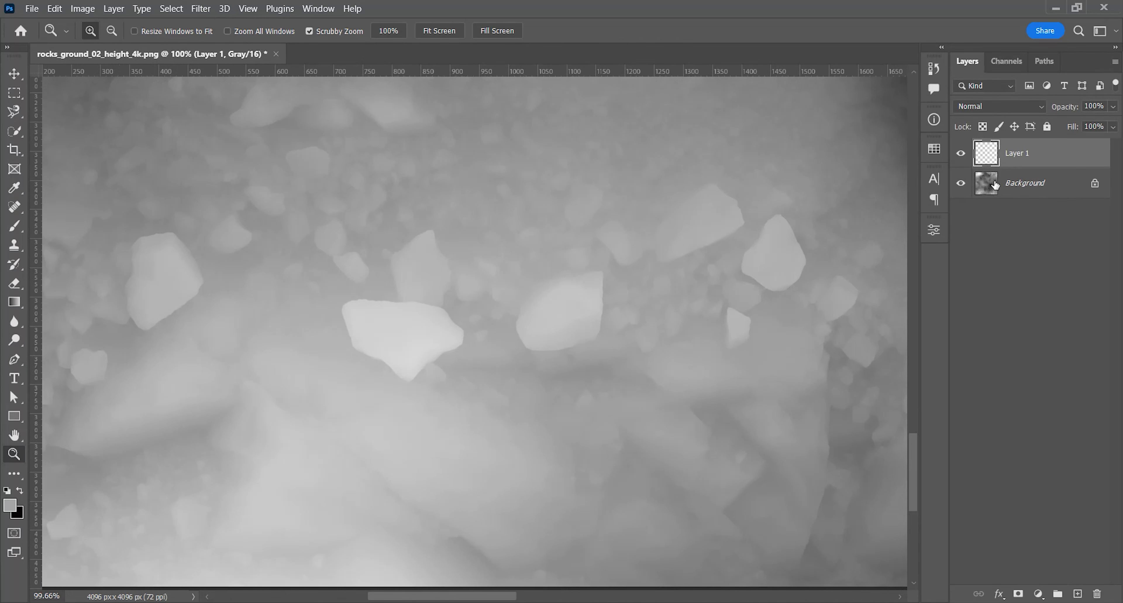
key(b)
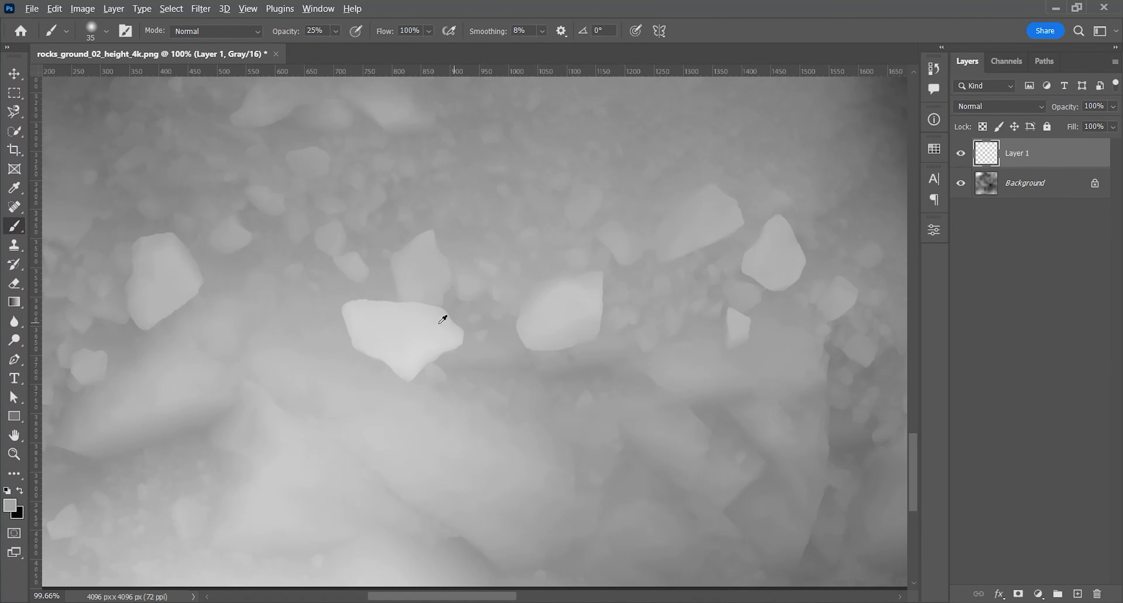
alt+click(338, 325)
alt+scroll(365, 317, up, 5)
alt+right_drag(378, 326, 392, 326)
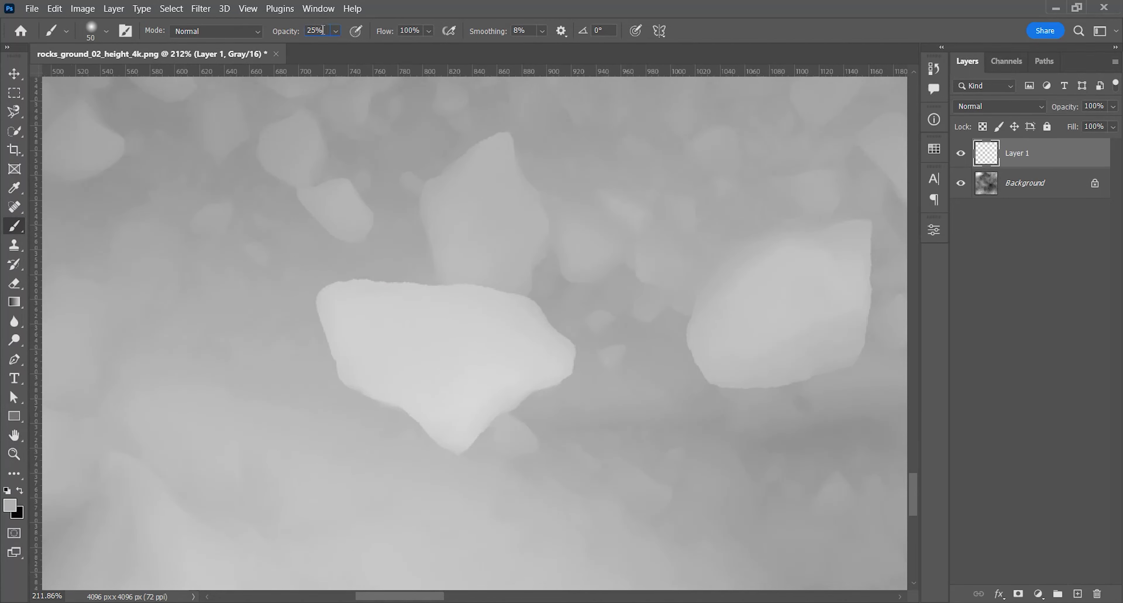
text(10)
key(Return)
- Paint the surrounding gray over the brightest stone's upper and left edges with the 10% brush, adjusting brush size and resampling as needed
alt+scroll(414, 296, up, 4)
alt+right_drag(414, 296, 396, 296)
mouse_move(341, 290)
mouse_down()
mouse_move(585, 325)
mouse_move(578, 420)
mouse_up()
alt+right_drag(537, 462, 525, 462)
alt+right_drag(306, 347, 317, 347)
mouse_move(315, 348)
mouse_down()
mouse_move(311, 311)
mouse_move(315, 339)
mouse_up()
alt+right_drag(315, 339, 301, 338)
drag(302, 342, 321, 291)
alt+click(417, 286)
alt+right_drag(416, 288, 405, 288)
alt+click(365, 270)
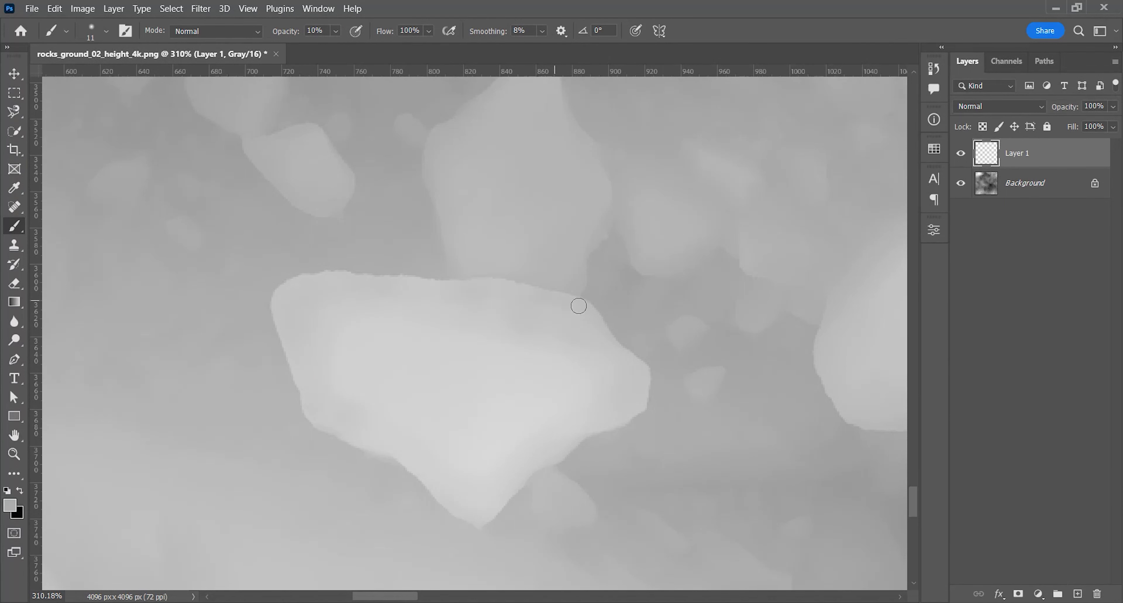
- Set the brush opacity to 25% and paint sampled gray along the brightest stone's left and upper edges
text(25)
drag(288, 288, 349, 281)
alt+scroll(293, 278, up, 5)
alt+right_drag(291, 279, 301, 279)
mouse_move(281, 293)
mouse_down()
mouse_move(255, 357)
mouse_move(263, 335)
mouse_up()
alt+click(375, 250)
alt+right_drag(370, 266, 366, 267)
mouse_move(371, 266)
mouse_down()
mouse_move(562, 298)
mouse_move(572, 287)
mouse_up()
- Resample the gray around the brightest stone and paint it over the stone's right edge
alt+click(461, 267)
key(space)
mouse_move(795, 338)
mouse_down()
mouse_move(605, 301)
mouse_move(681, 395)
mouse_up()
alt+click(669, 360)
alt+right_drag(672, 371, 678, 370)
mouse_move(677, 405)
mouse_down()
mouse_move(692, 421)
mouse_move(676, 472)
mouse_move(574, 402)
mouse_up()
key(space)
mouse_move(567, 403)
mouse_down()
mouse_move(544, 403)
mouse_move(622, 375)
mouse_move(492, 420)
mouse_up()
alt+right_drag(454, 350, 478, 358)
- Set the brush opacity back to 10% and blend the brightest stone's upper and right areas smoothly into the surrounding gray
key(1)
mouse_move(548, 360)
mouse_down()
mouse_move(391, 212)
mouse_move(515, 330)
mouse_up()
key(space)
drag(320, 312, 572, 392)
mouse_move(419, 314)
mouse_down()
mouse_move(341, 332)
mouse_move(652, 314)
mouse_move(339, 390)
mouse_up()
key(space)
drag(759, 436, 500, 438)
key(z)
drag(442, 351, 364, 361)
key(space)
drag(264, 324, 337, 321)
key(b)
drag(493, 414, 474, 376)
alt+right_drag(499, 320, 461, 322)
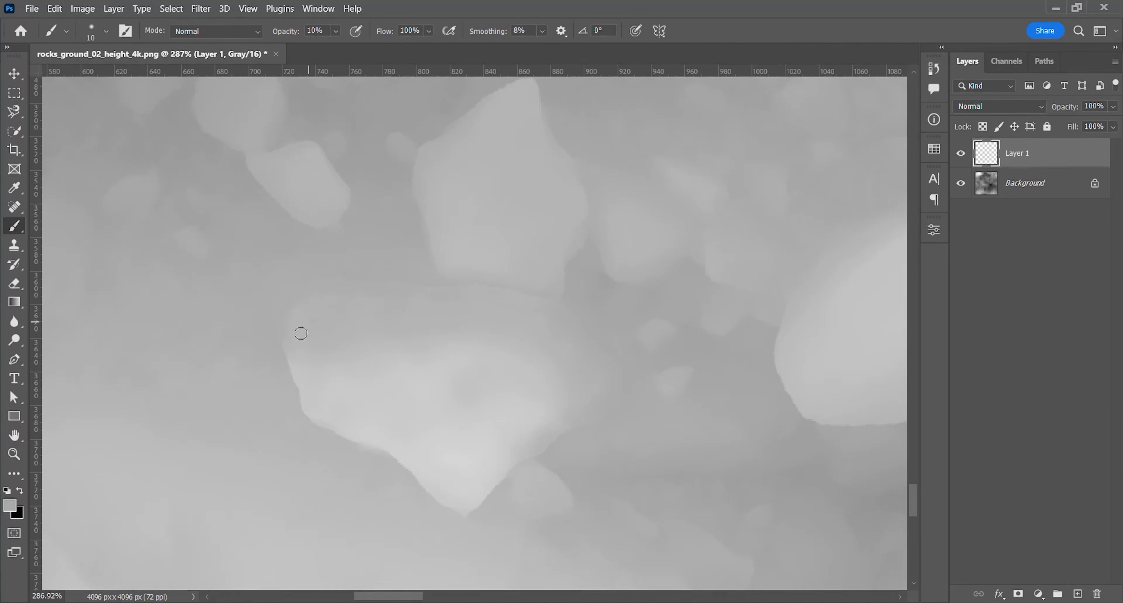
- Set Layer 1's opacity to 85% and toggle its visibility to compare the stone before and after painting
key(v)
alt+scroll(396, 344, down, 5)
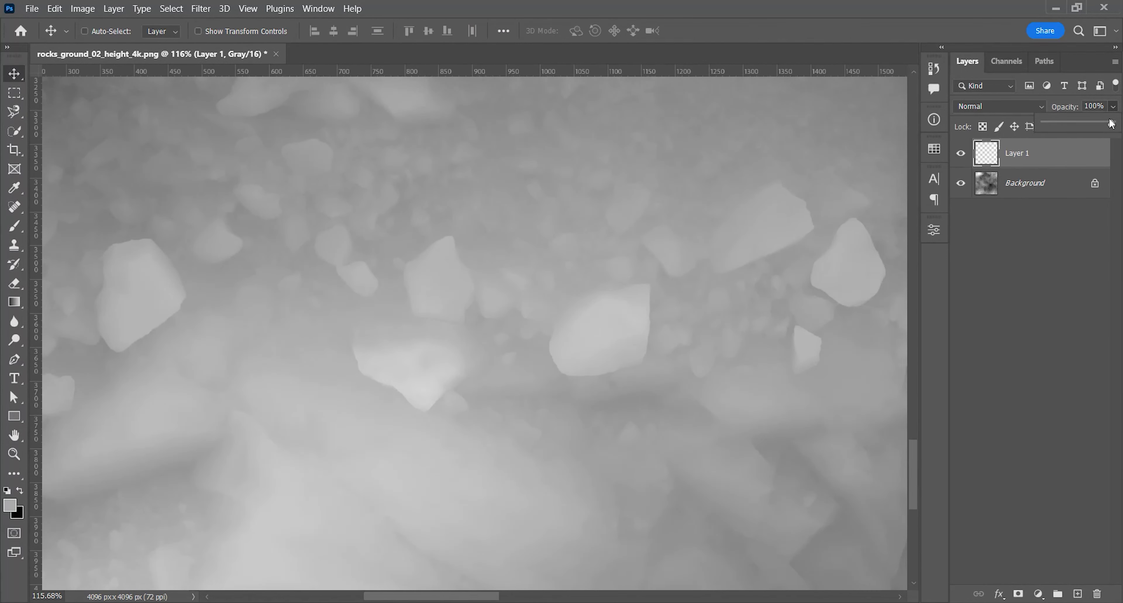
click(1110, 107)
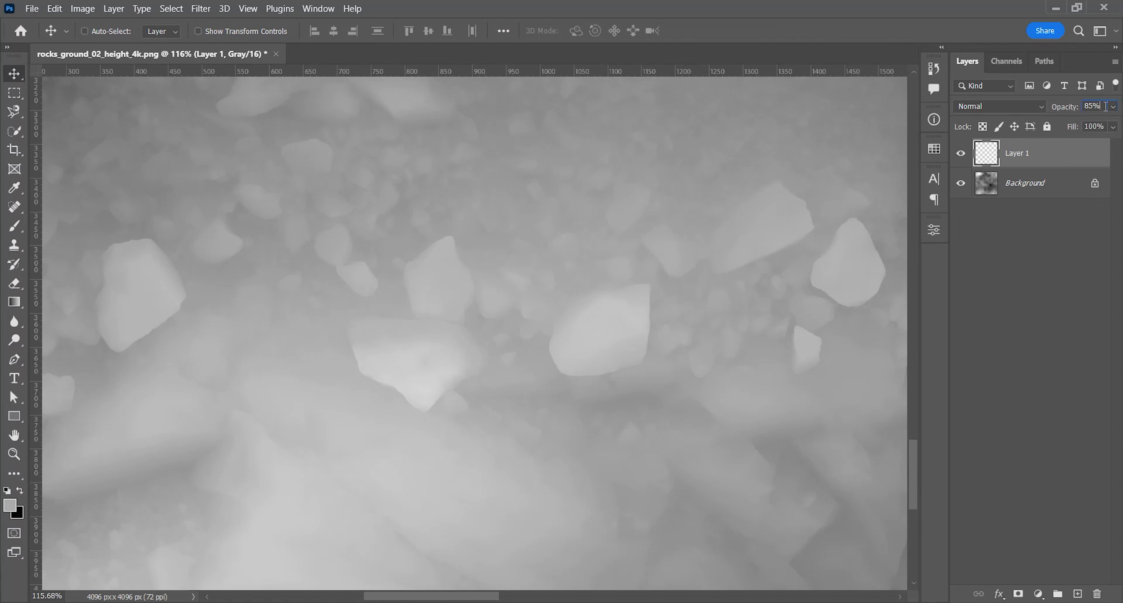
click(961, 154)
click(961, 153)
click(961, 153)
click(961, 154)
- Unlock the Background layer and group it with Layer 1
shift+click(1048, 190)
click(1095, 183)
shift+click(1058, 153)
key(ctrl+g)
click(979, 148)
- Start exporting Group 1 as a PNG into the Maps folder and back up the existing rocks_ground_02_height_4k.png with a duplicate
right_click(1028, 147)
click(952, 128)
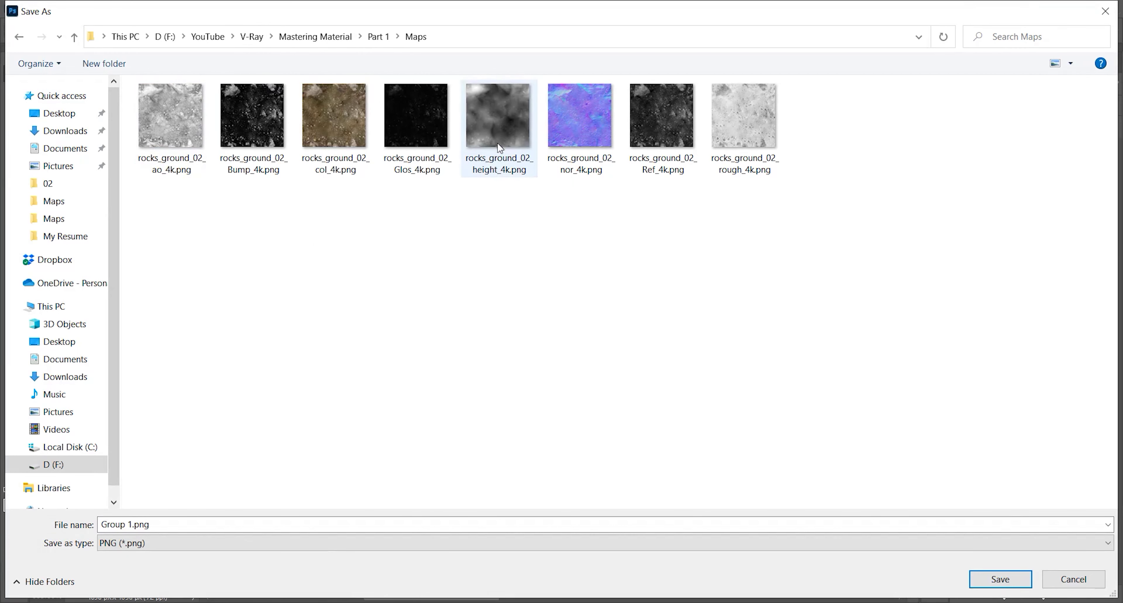
click(500, 145)
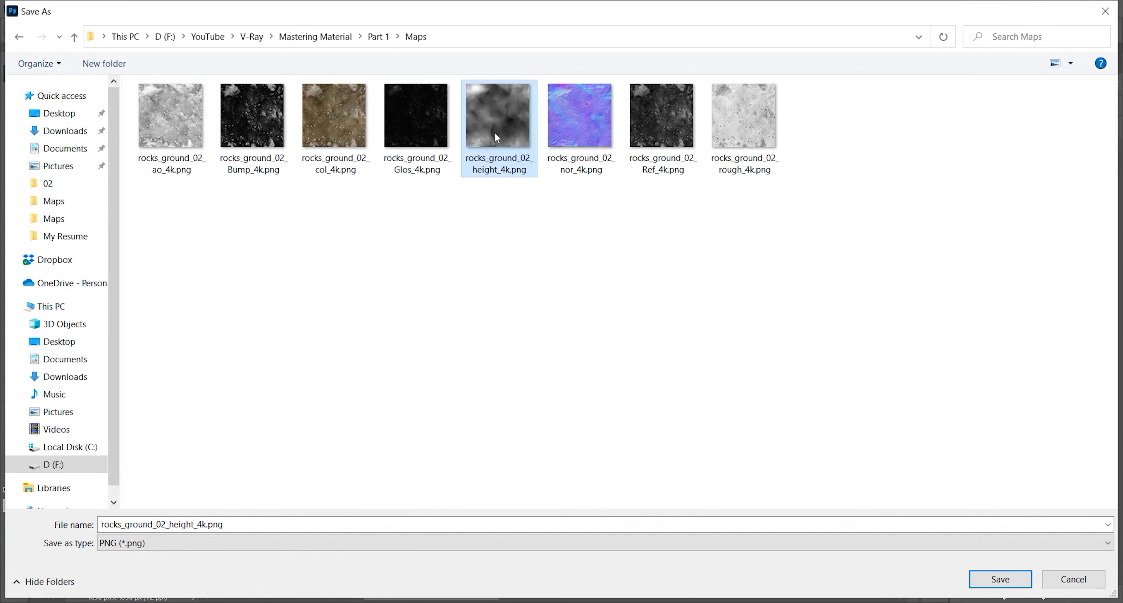
key(ctrl+c)
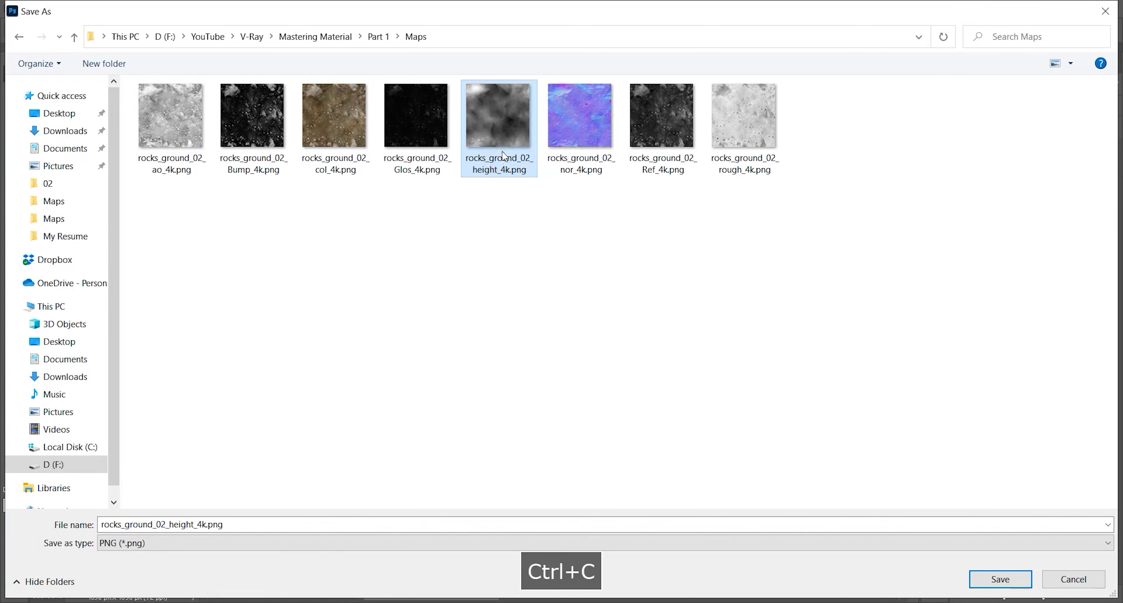
key(ctrl+v)
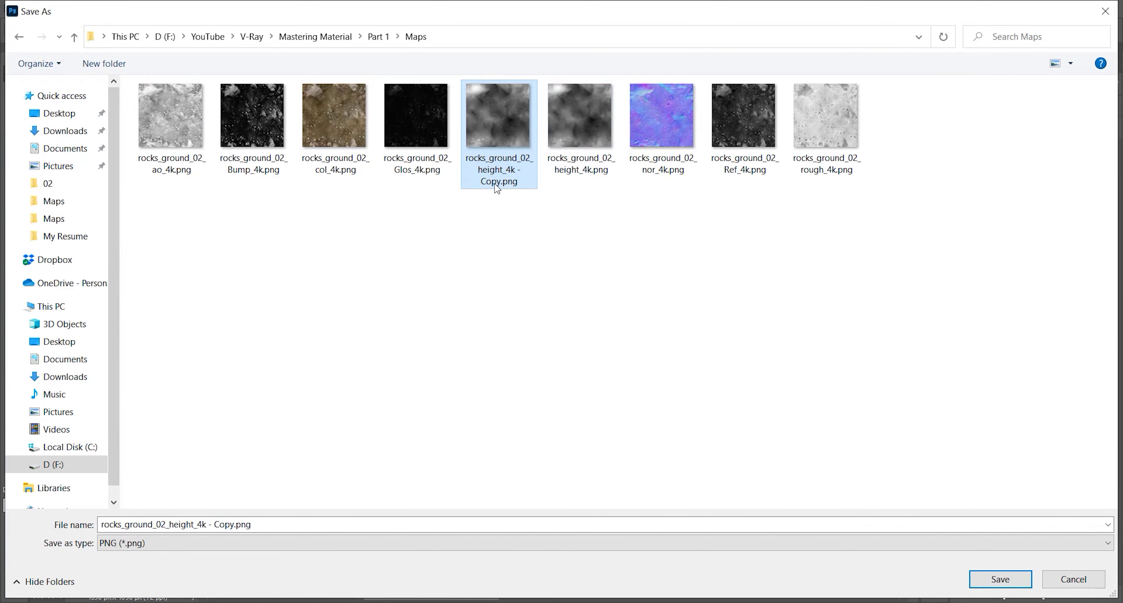
- Save the exported group over the original rocks_ground_02_height_4k.png, replacing the existing file
click(581, 137)
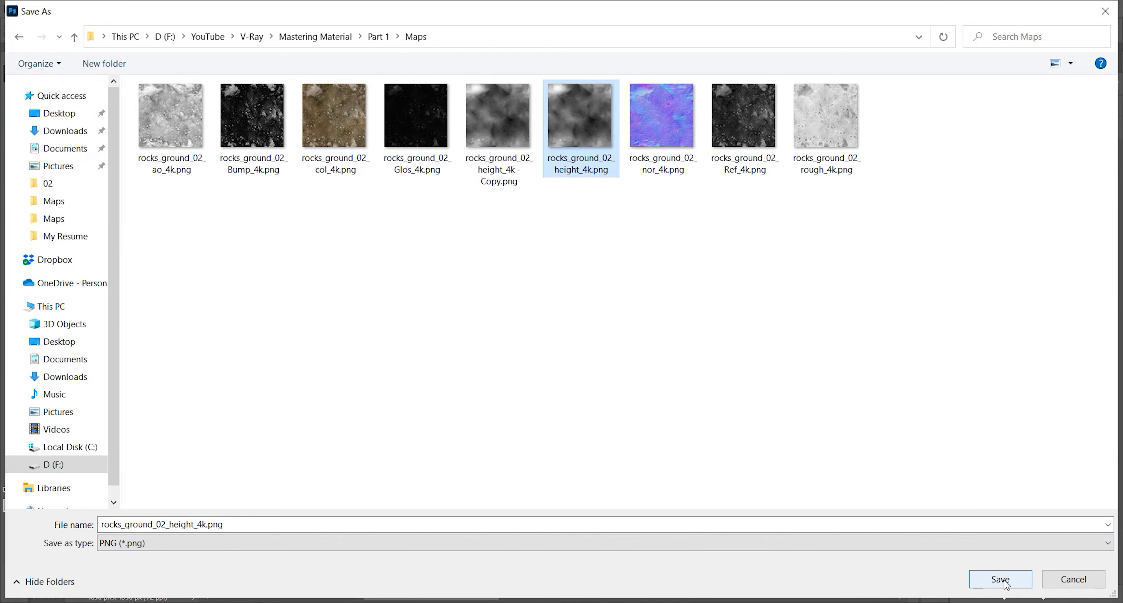
click(1001, 578)
click(596, 311)
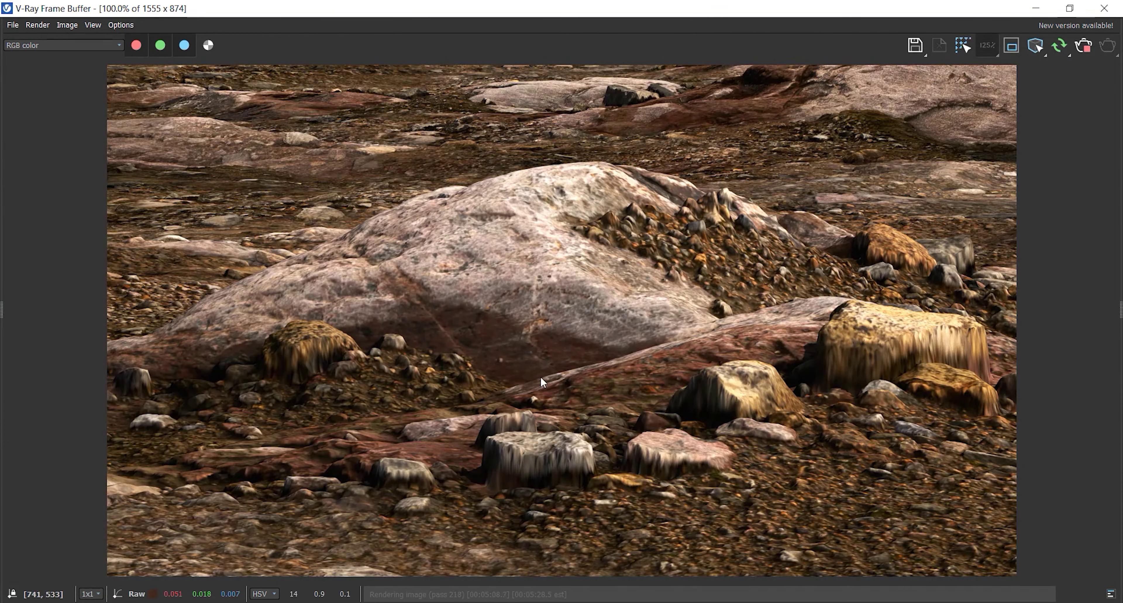
- Switch to the V-Ray Frame Buffer, refresh the interactive render and examine the repainted yellow stone up close
click(1057, 48)
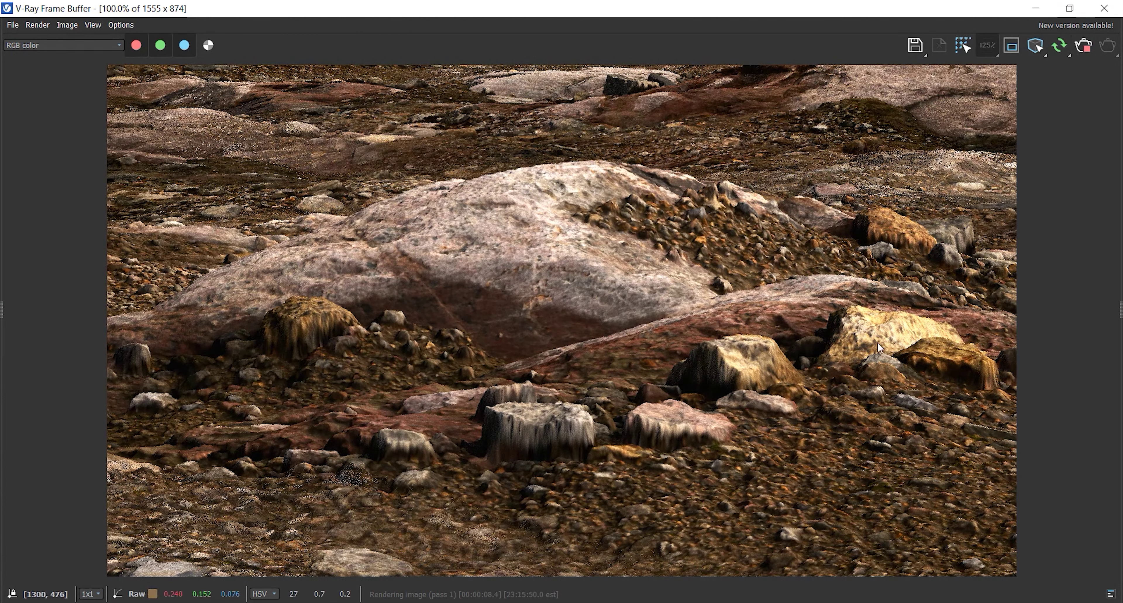
scroll(867, 342, up, 1)
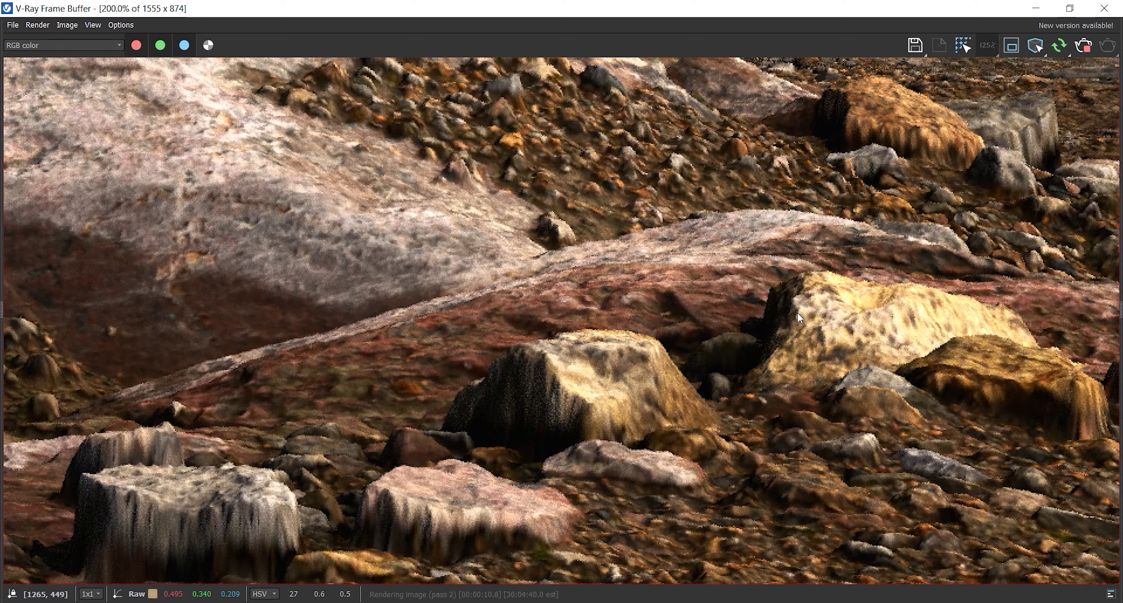
scroll(879, 325, down, 1)
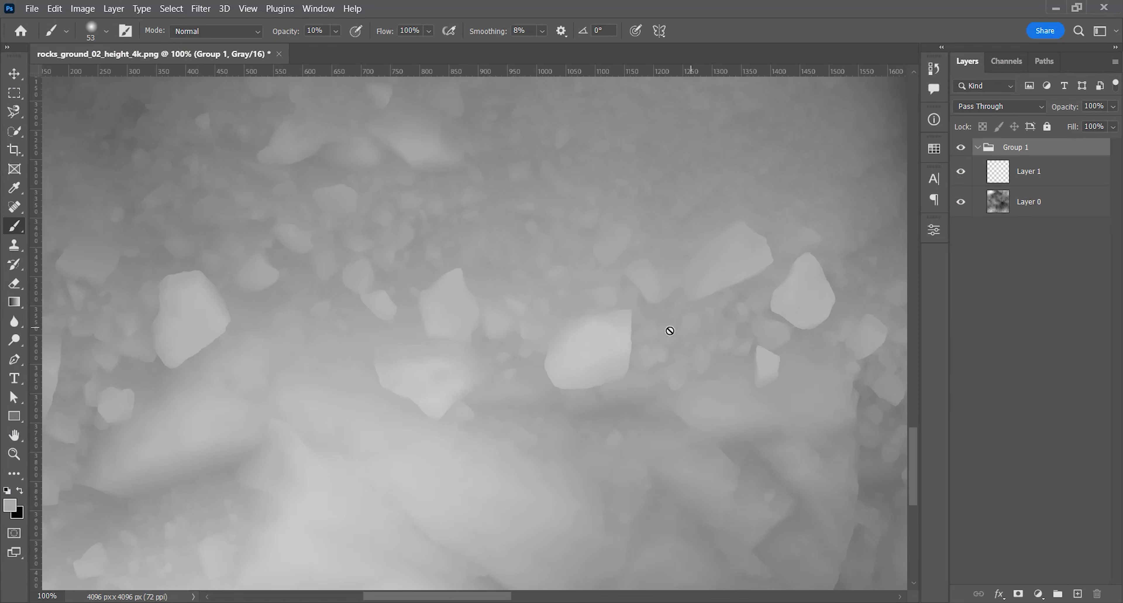
- Add a new layer above Layer 1 in Photoshop and prepare a 27 px brush at 25% opacity
key(z)
drag(608, 340, 583, 402)
key(space)
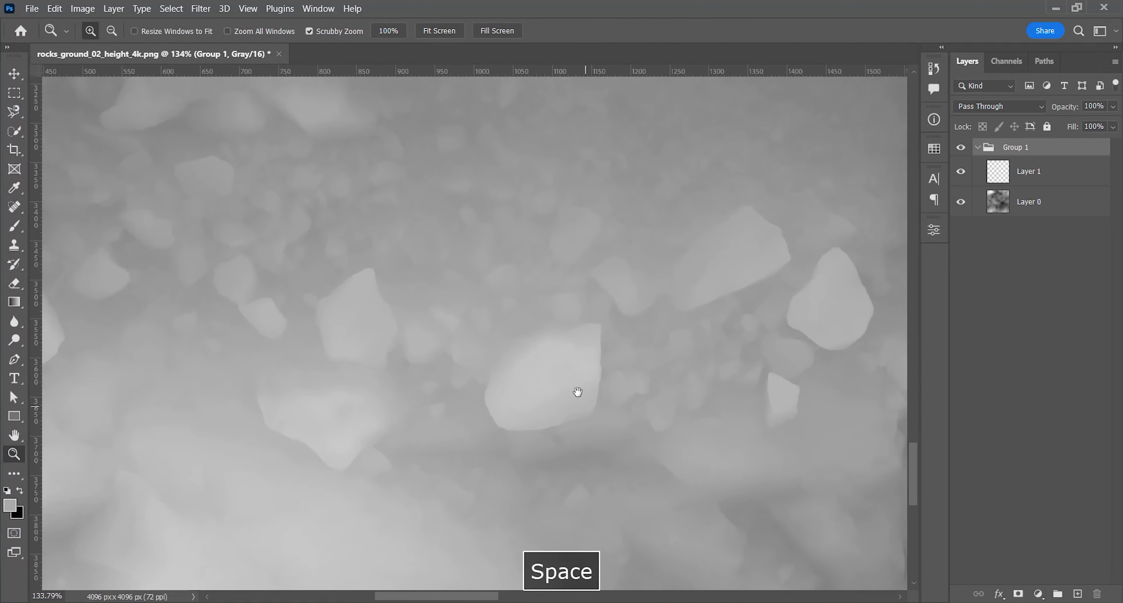
click(601, 370)
click(1032, 176)
click(1077, 593)
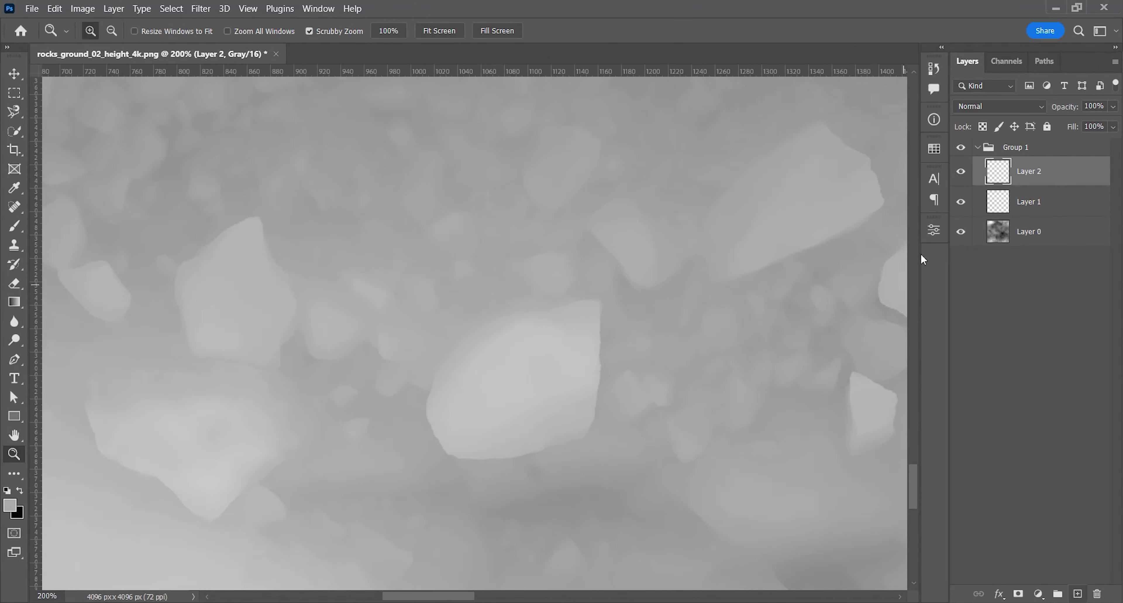
key(b)
alt+scroll(514, 361, up, 4)
alt+right_drag(510, 366, 480, 371)
key(2)
key(5)
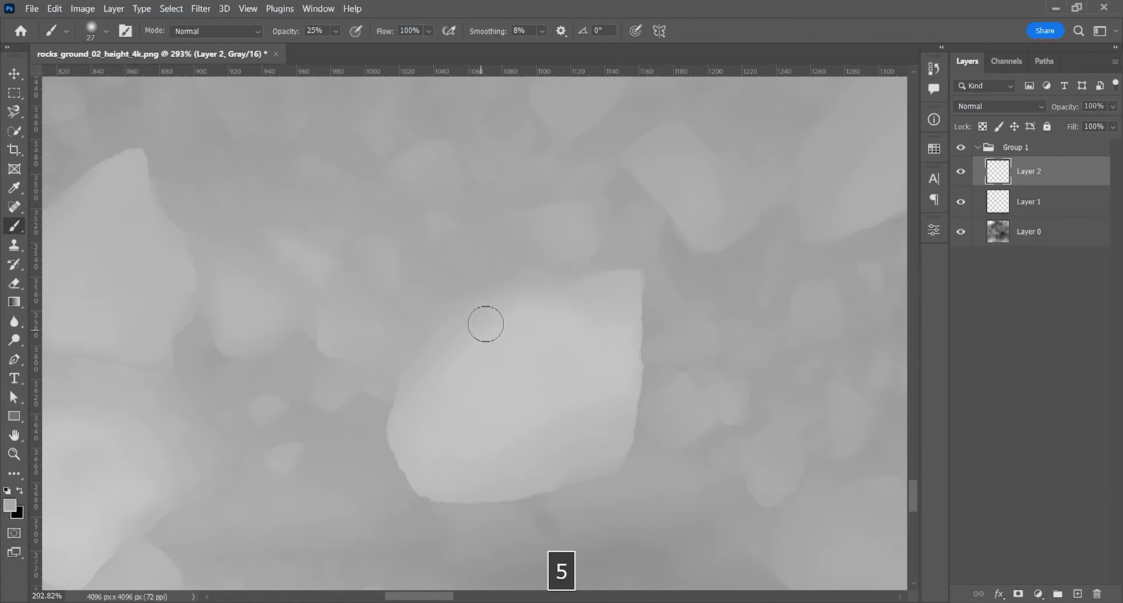
- Paint gray over the upper and right edges of the large flat-sided stone, lowering the brush opacity to 15%
mouse_move(620, 286)
mouse_down()
mouse_move(627, 350)
mouse_move(448, 350)
mouse_up()
alt+right_drag(423, 413, 438, 396)
key(1)
key(5)
mouse_move(540, 335)
mouse_down()
mouse_move(632, 279)
mouse_move(416, 343)
mouse_up()
alt+right_drag(682, 376, 669, 376)
mouse_move(670, 376)
mouse_down()
mouse_move(637, 432)
mouse_move(635, 259)
mouse_up()
- Set Layer 2's opacity to 85%
click(1113, 106)
drag(1113, 122, 1100, 119)
text(85)
key(Return)
- Add a new layer and soften the top of the neighbouring pointed stone with a 23 px brush at 15% opacity
click(14, 454)
drag(597, 304, 524, 340)
click(644, 323)
drag(456, 282, 507, 261)
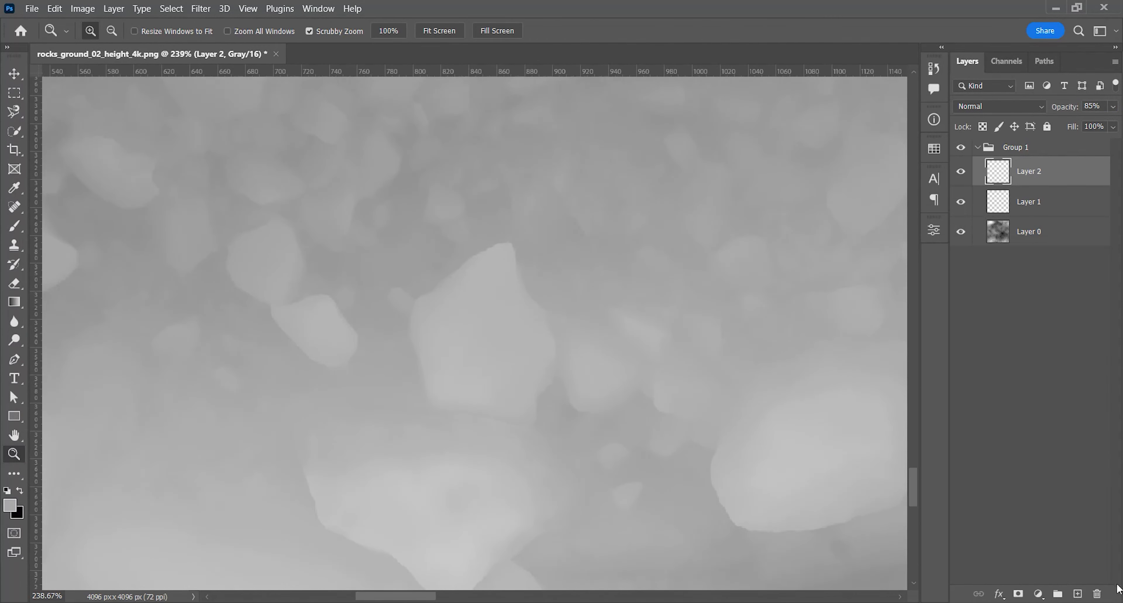
click(1077, 594)
key(b)
scroll(470, 253, up, 4)
alt+right_drag(466, 263, 449, 264)
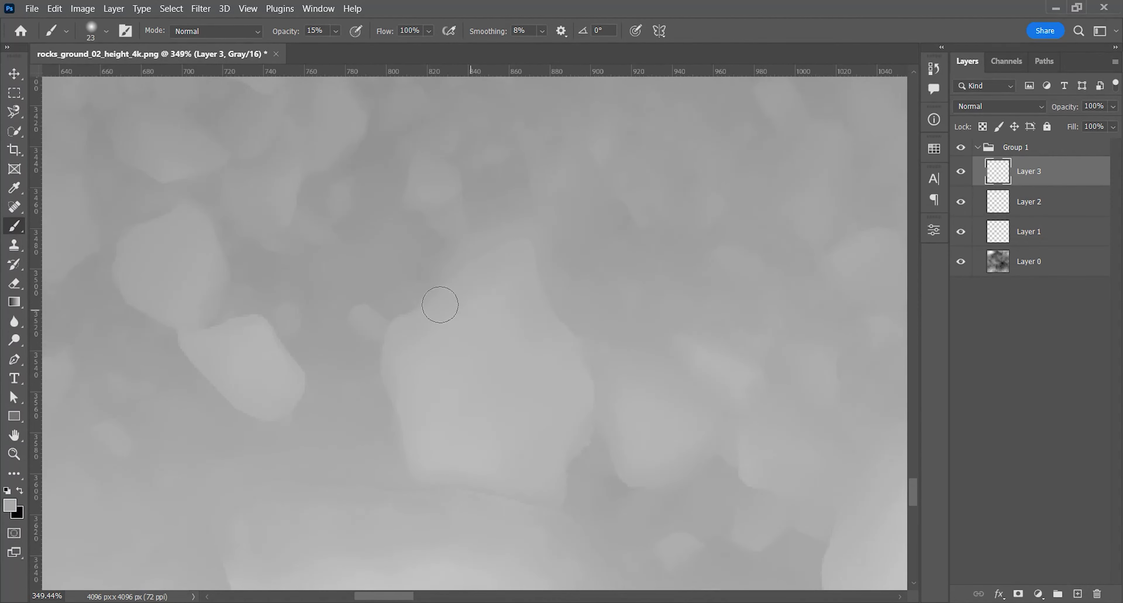
- Add a new layer and paint gray at 25% brush opacity over the upper edges of the large stone near the map's left side
key(z)
drag(500, 284, 409, 336)
key(space)
drag(552, 367, 455, 376)
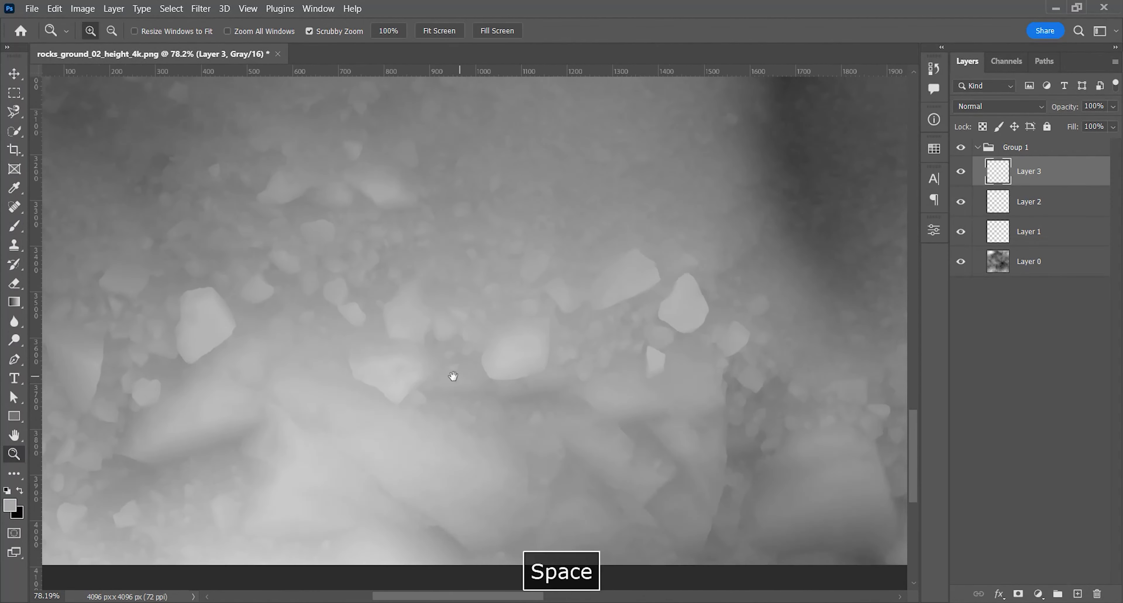
drag(244, 358, 439, 341)
key(z)
drag(389, 300, 454, 314)
key(b)
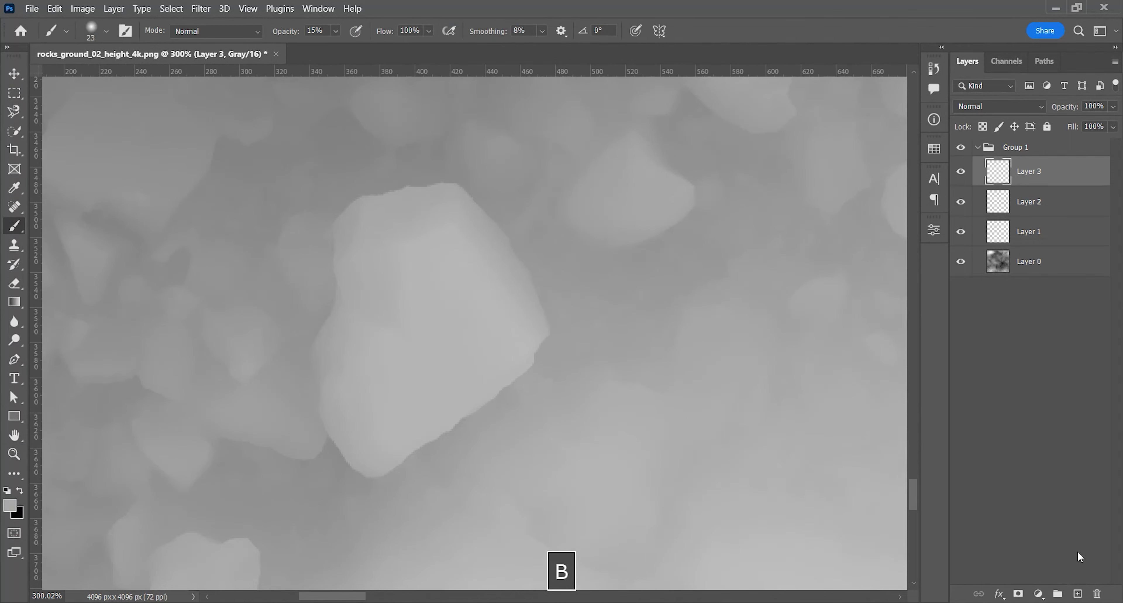
click(1077, 592)
key(2)
key(5)
mouse_move(384, 205)
mouse_down()
mouse_move(457, 197)
mouse_move(530, 324)
mouse_up()
- Resample gray beside the same stone, enlarge the brush, blend the stone's right side and reduce the brush opacity to 10%
alt+click(477, 195)
alt+right_drag(506, 321, 515, 321)
mouse_move(497, 316)
mouse_down()
mouse_move(416, 220)
mouse_move(497, 356)
mouse_move(470, 414)
mouse_up()
key(1)
key(5)
key(1)
- Add a new layer, sample the surrounding gray and paint the pear-shaped stone's sides with a small brush, ending at 15 px
alt+scroll(345, 206, down, 5)
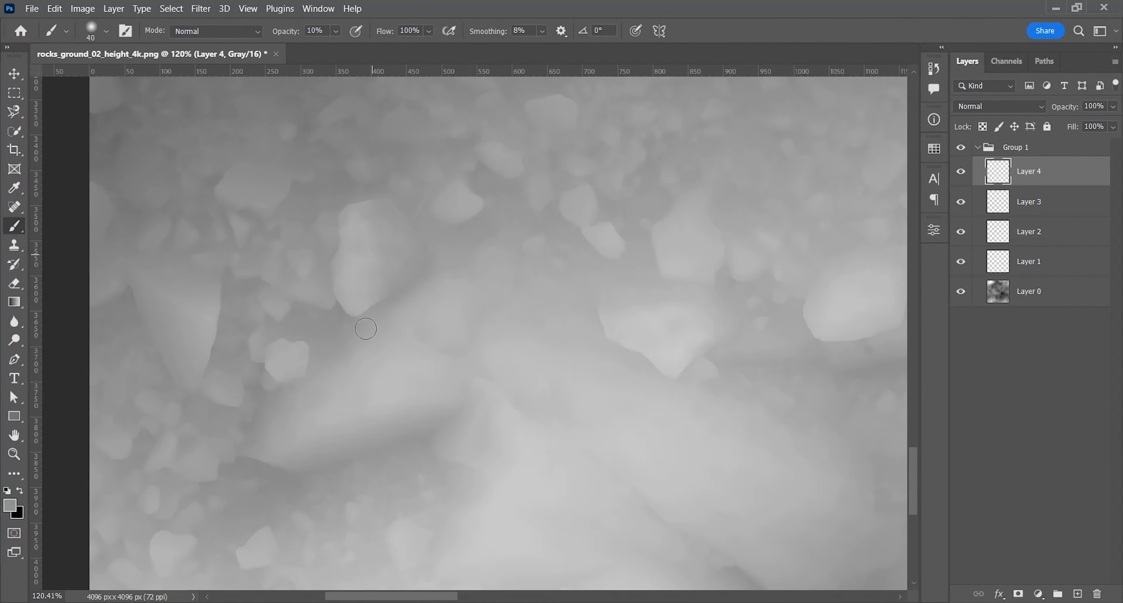
alt+scroll(438, 332, down, 5)
alt+scroll(741, 273, up, 6)
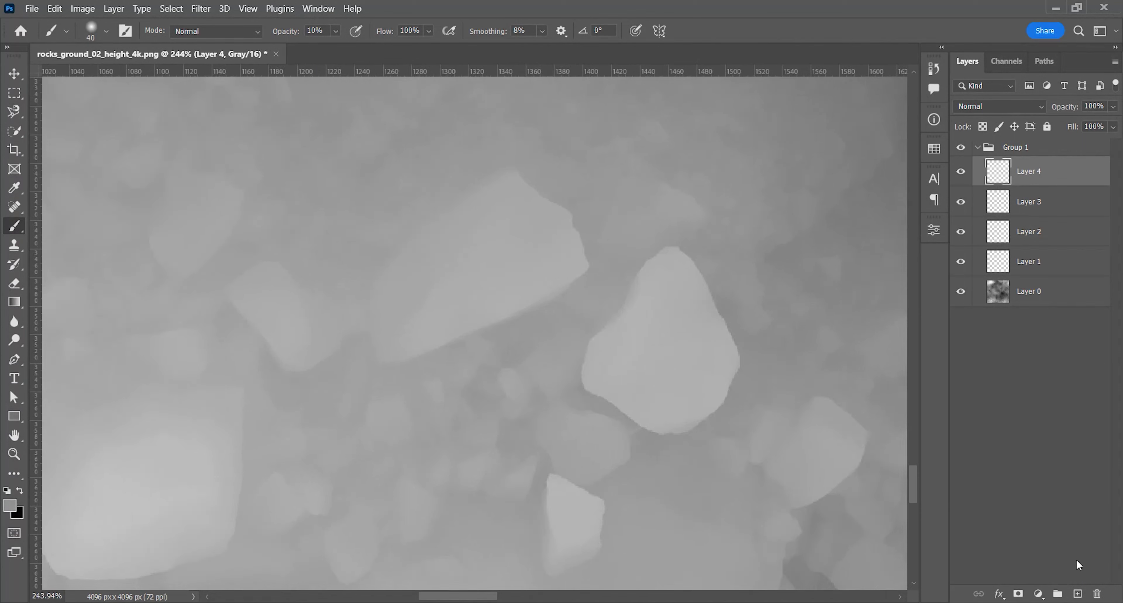
click(1077, 593)
alt+scroll(669, 291, up, 5)
alt+click(606, 283)
alt+right_drag(637, 288, 632, 297)
drag(628, 298, 689, 272)
alt+right_drag(715, 234, 698, 236)
drag(677, 249, 750, 378)
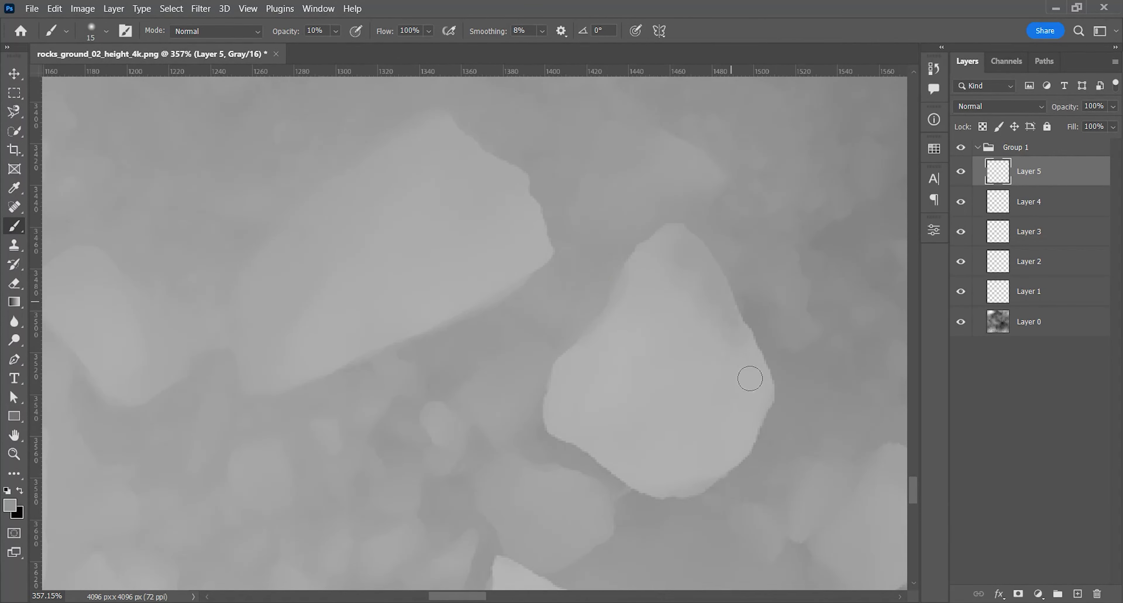
drag(654, 267, 593, 359)
drag(703, 387, 757, 420)
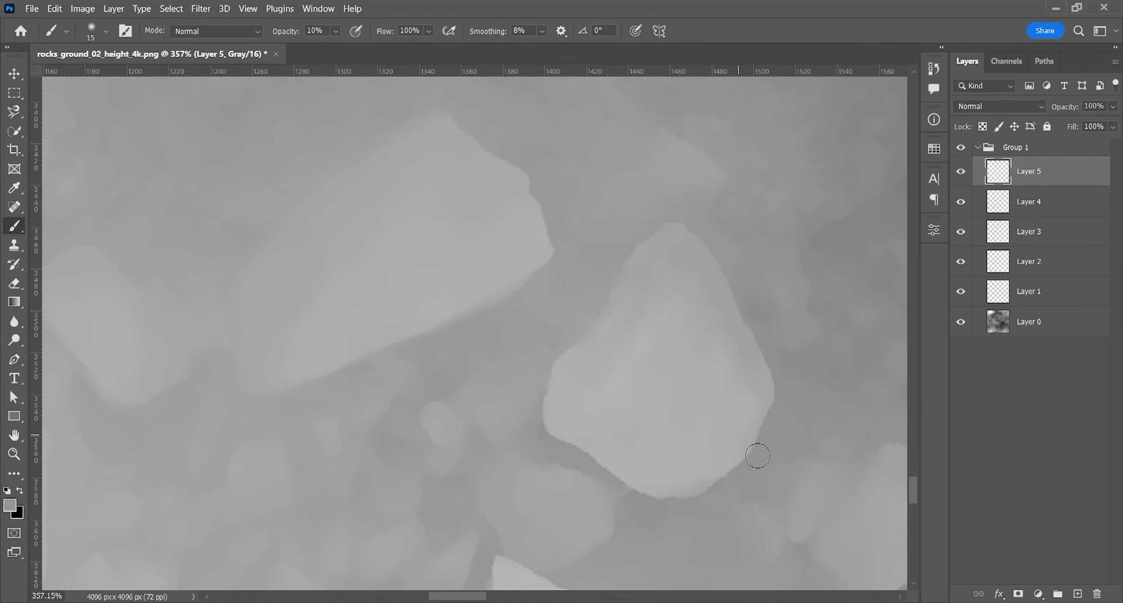
- Resample gray at the pear-shaped stone's right edge, repaint both sides and enlarge the brush to 48 px for blending
alt+click(732, 317)
mouse_move(733, 321)
mouse_down()
mouse_move(710, 253)
mouse_move(575, 337)
mouse_up()
key(bracketright)
key(bracketright)
key(bracketright)
key(bracketright)
key(bracketright)
key(bracketright)
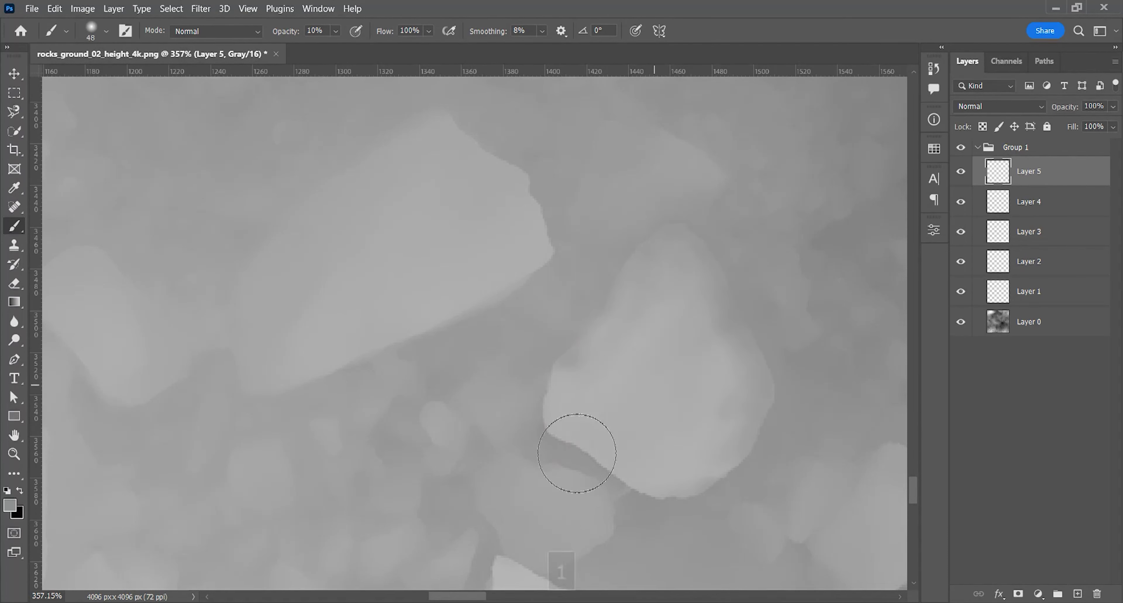
- Add a new layer and soften the adjacent wedge-shaped stone with a 35 px brush at 25% and 10% opacity
key(z)
drag(613, 331, 516, 358)
drag(539, 271, 616, 278)
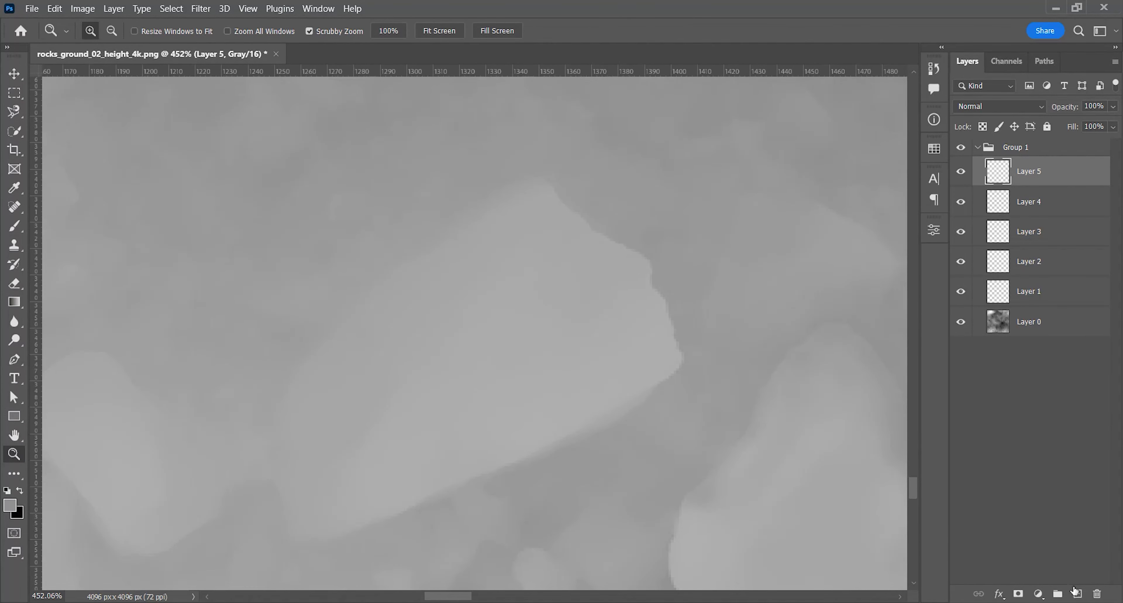
click(1077, 592)
key(b)
alt+right_drag(574, 260, 550, 257)
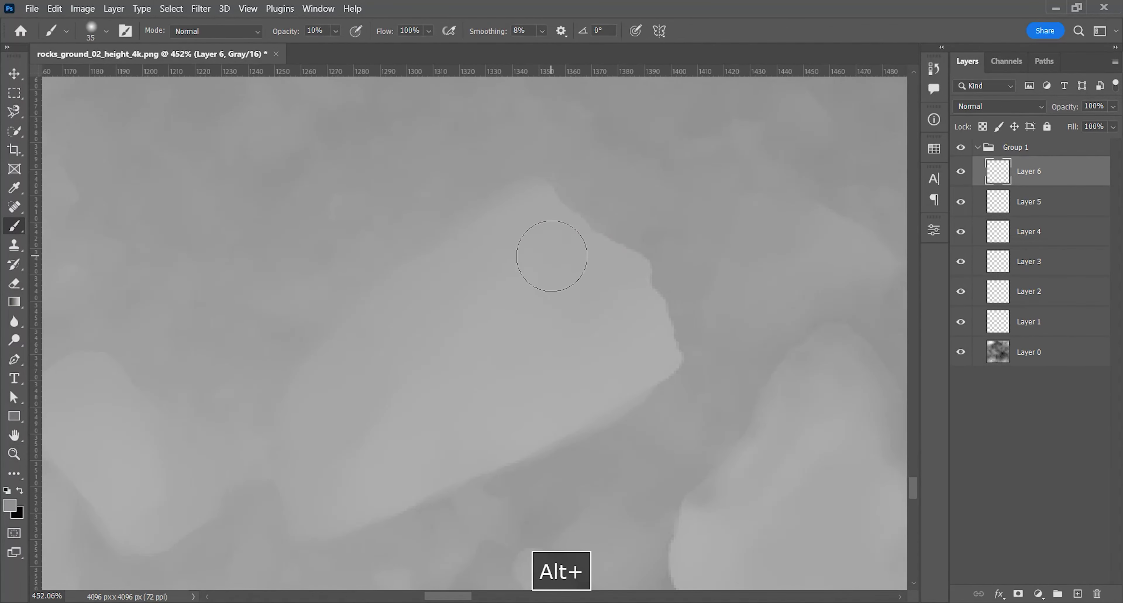
key(2)
key(5)
key(1)
- Set Layer 6's opacity to 80%
key(z)
drag(544, 388, 396, 370)
key(space)
drag(539, 392, 429, 312)
drag(442, 237, 454, 241)
text(80)
key(Return)
- Add a new layer above Layer 6 for painting the bright stone near the height map's top edge
drag(563, 307, 547, 320)
key(space)
drag(656, 428, 463, 351)
drag(478, 298, 417, 301)
key(space)
drag(346, 285, 582, 514)
drag(421, 240, 410, 534)
drag(425, 262, 402, 384)
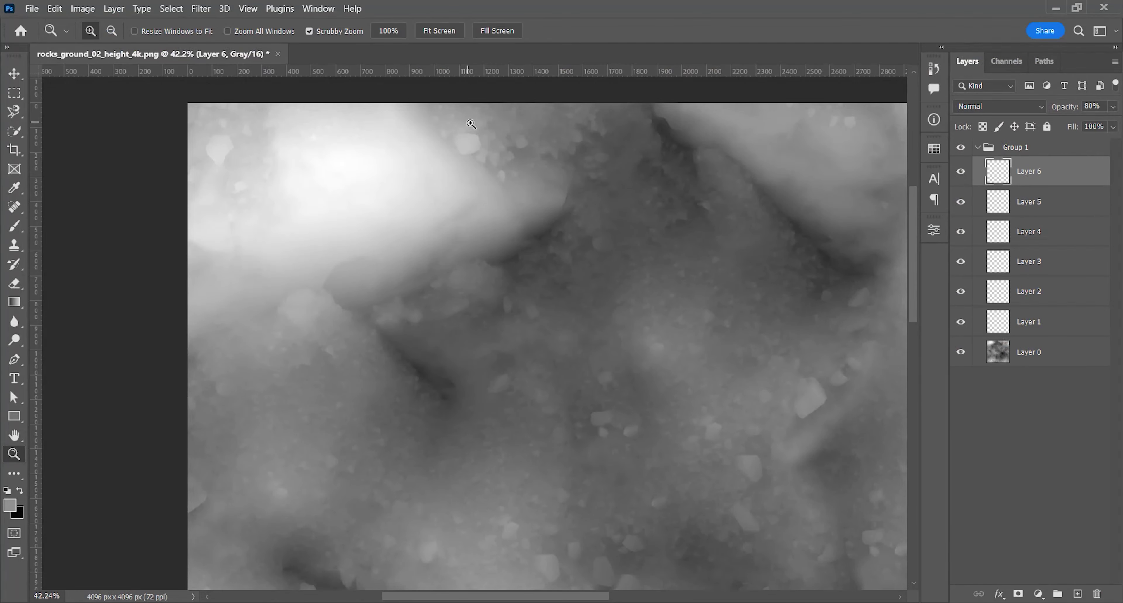
drag(470, 123, 531, 161)
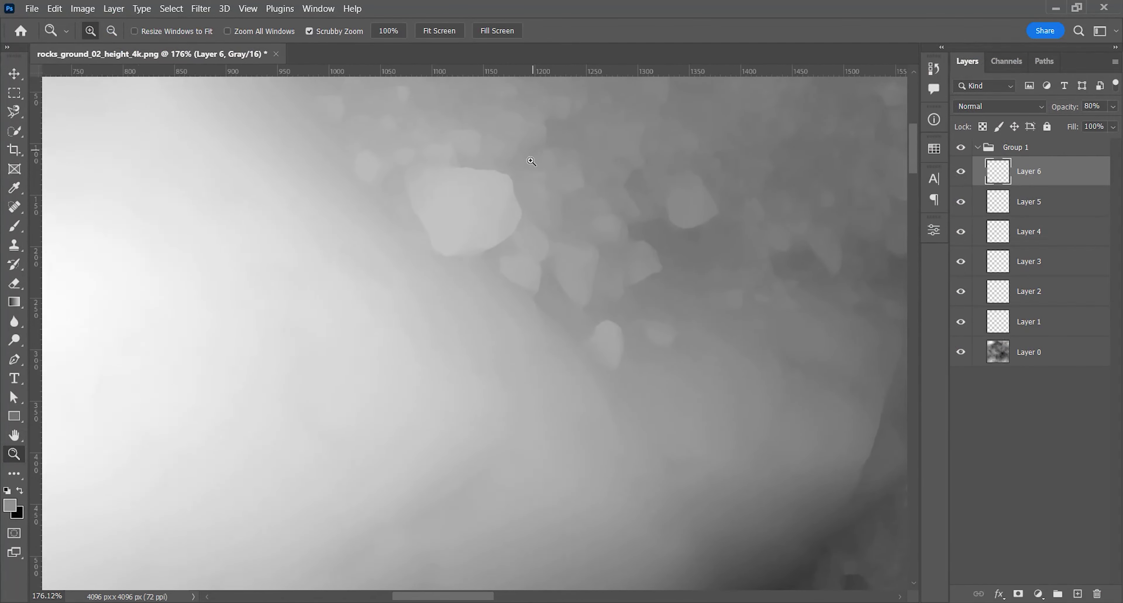
click(1078, 595)
key(b)
alt+scroll(470, 170, up, 6)
- Paint gray over the top-edge stone's upper right with a 28 px brush, resample the gray and raise the brush opacity to 25%
alt+right_drag(475, 176, 415, 183)
mouse_move(518, 171)
mouse_down()
mouse_move(541, 228)
mouse_move(504, 233)
mouse_move(428, 186)
mouse_move(562, 258)
mouse_move(440, 336)
mouse_up()
alt+click(555, 206)
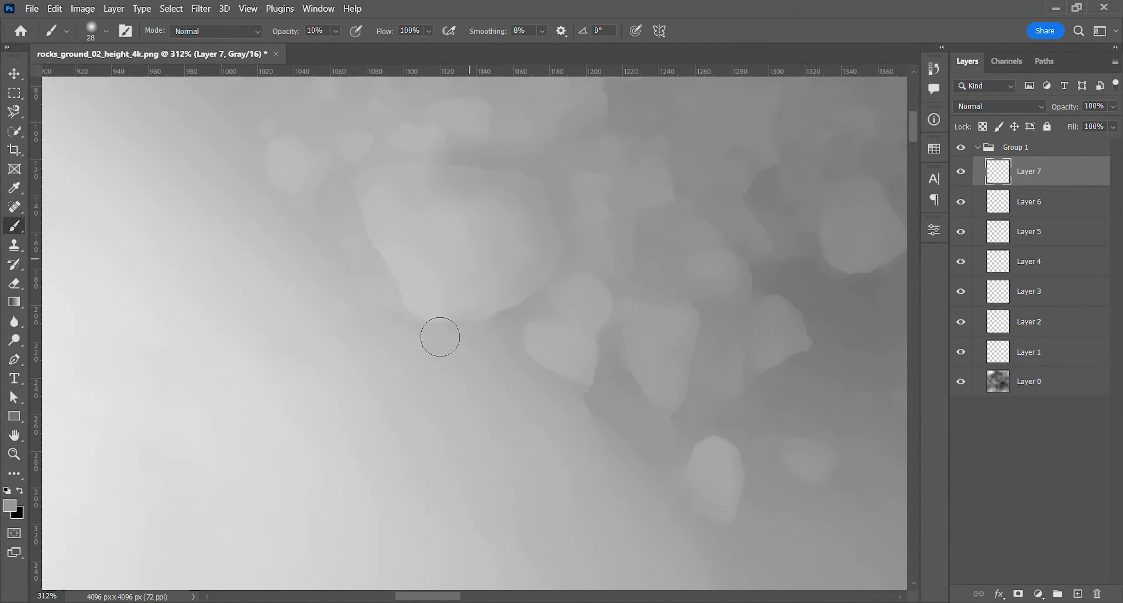
alt+scroll(479, 135, up, 5)
alt+right_drag(493, 168, 453, 173)
key(2)
key(5)
- Export Group 1 as a PNG and restart the interactive render in the V-Ray Frame Buffer
key(z)
drag(553, 238, 384, 270)
drag(488, 295, 443, 298)
key(space)
drag(557, 317, 465, 196)
click(429, 191)
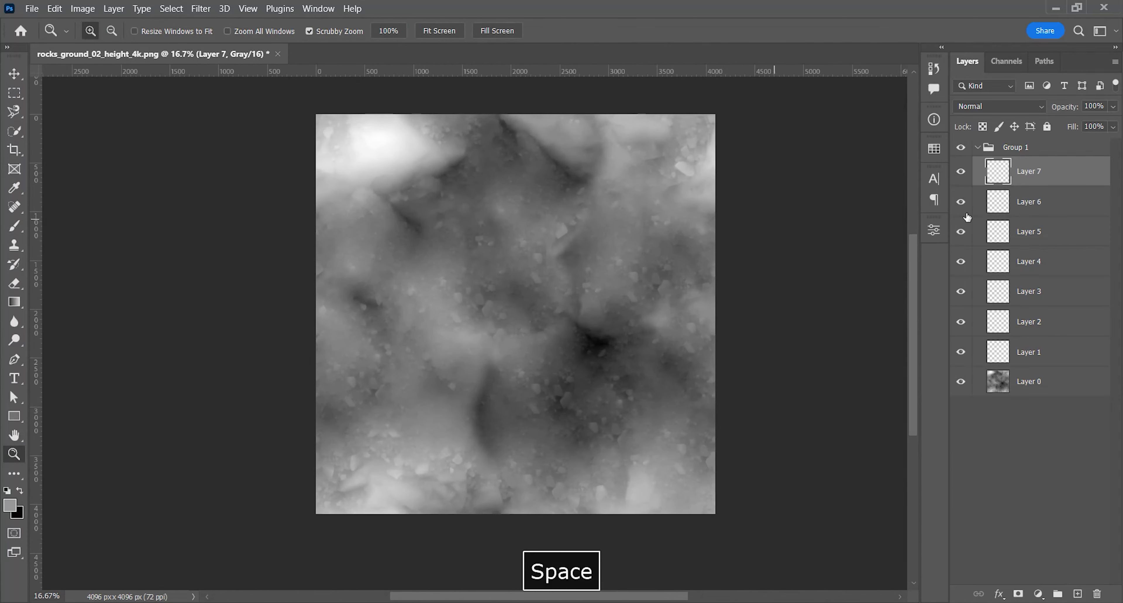
right_click(1010, 147)
click(952, 125)
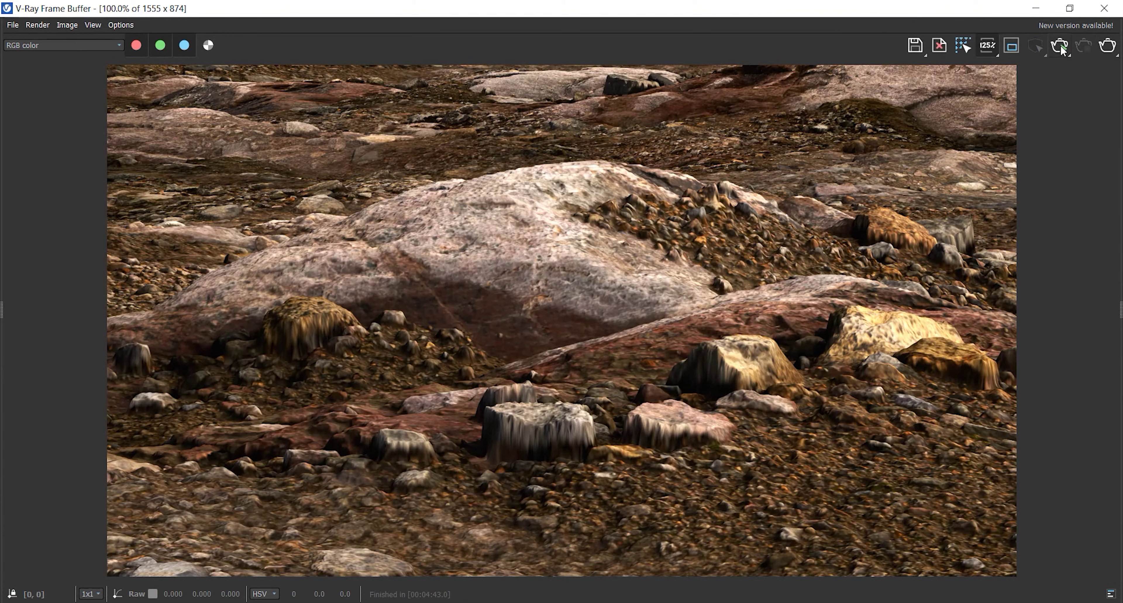
click(1061, 45)
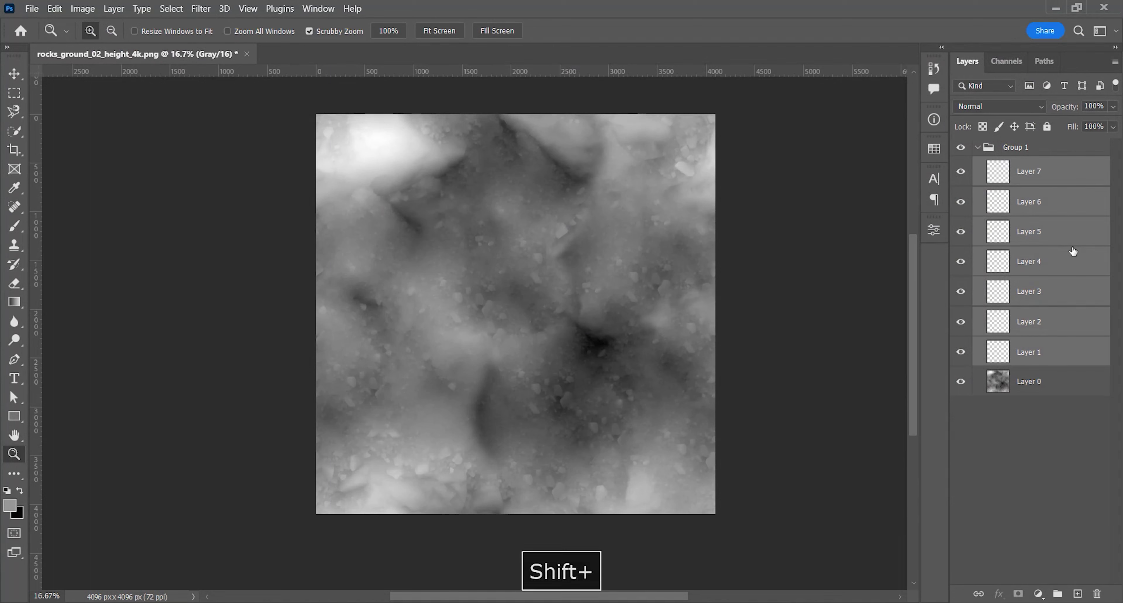
- Group the painted layers 1 to 7 in Photoshop and set the new group's opacity to 80%
key(ctrl+g)
click(1113, 107)
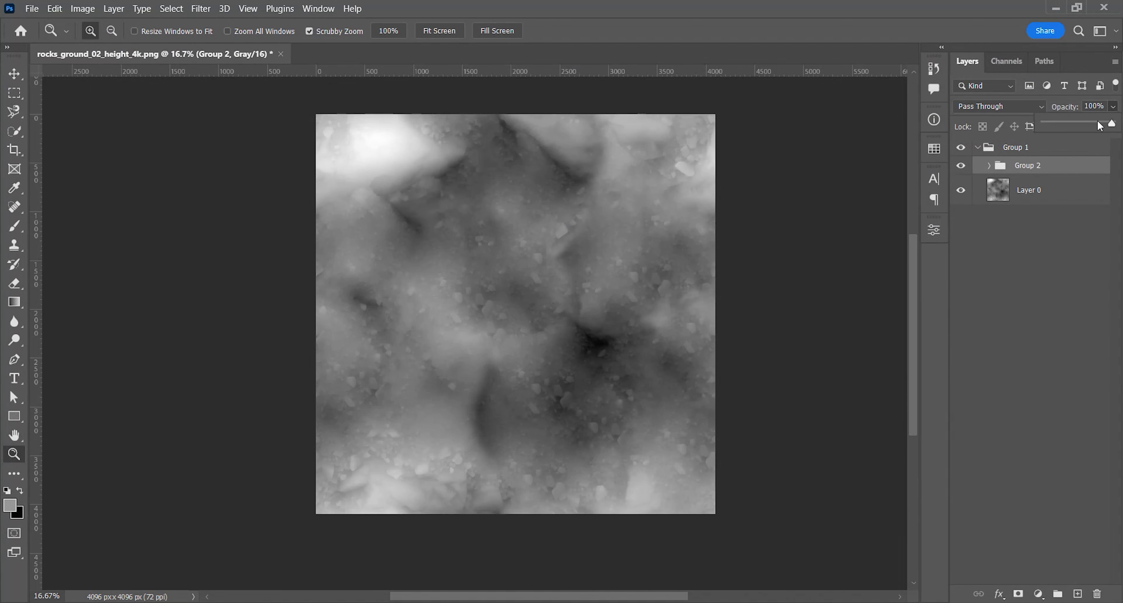
click(1060, 109)
text(100)
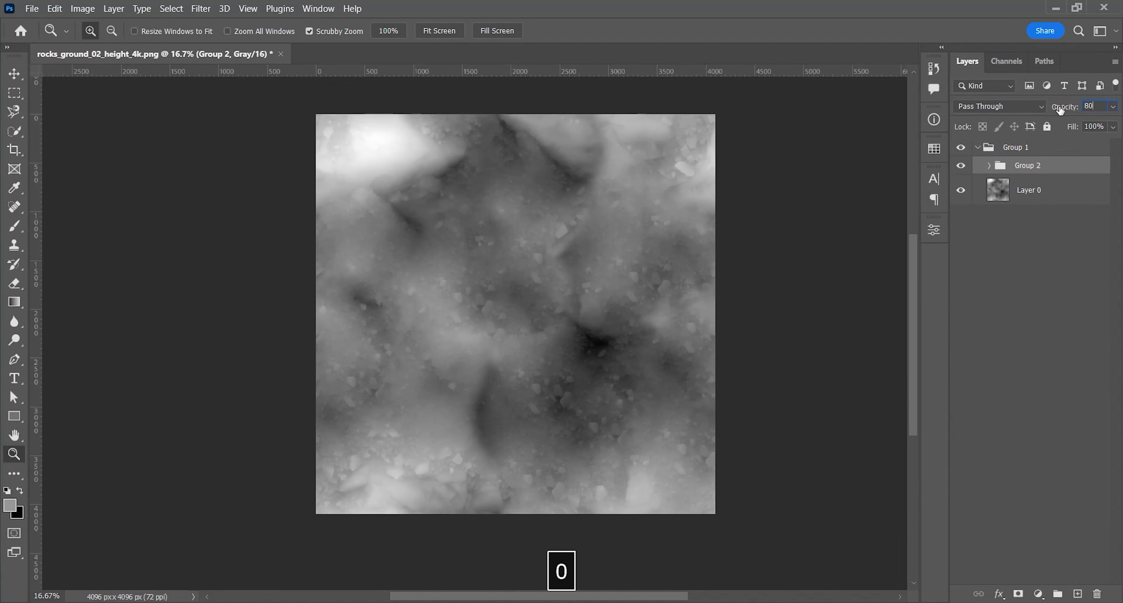
key(Return)
- Export Group 1 as a PNG over rocks_ground_02_height_4k.png, replacing the file, and refresh the V-Ray render
right_click(1016, 147)
click(929, 123)
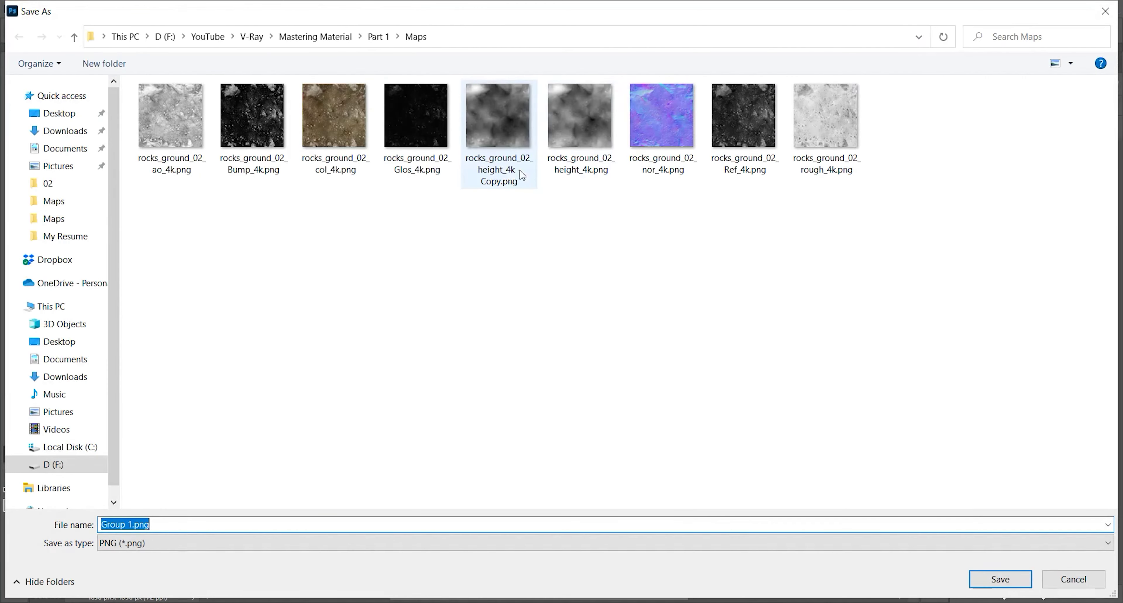
double_click(580, 126)
click(595, 310)
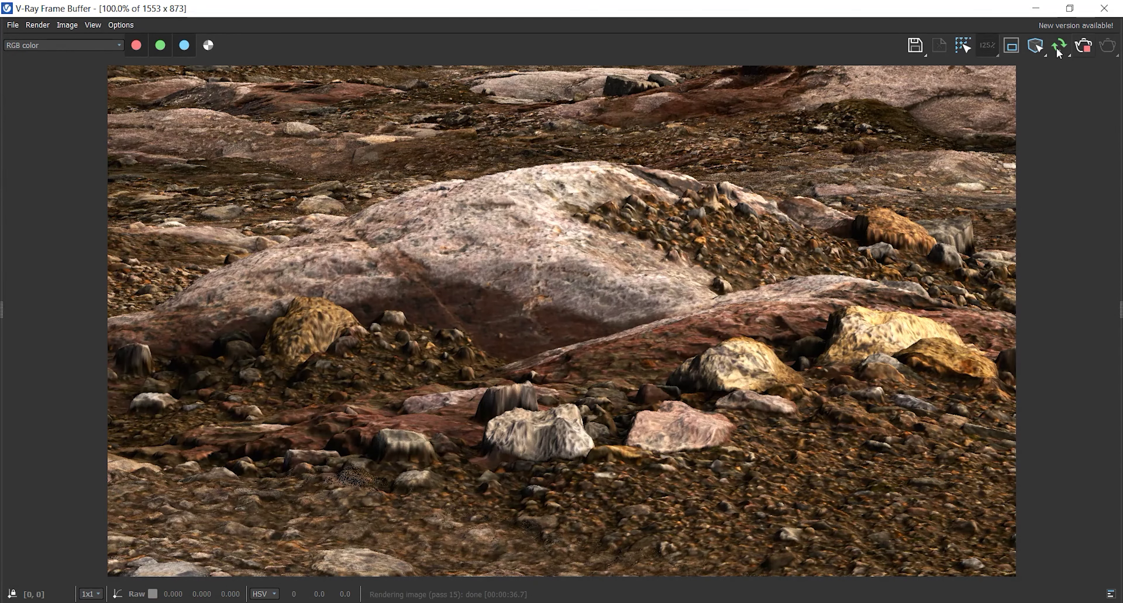
click(1060, 46)
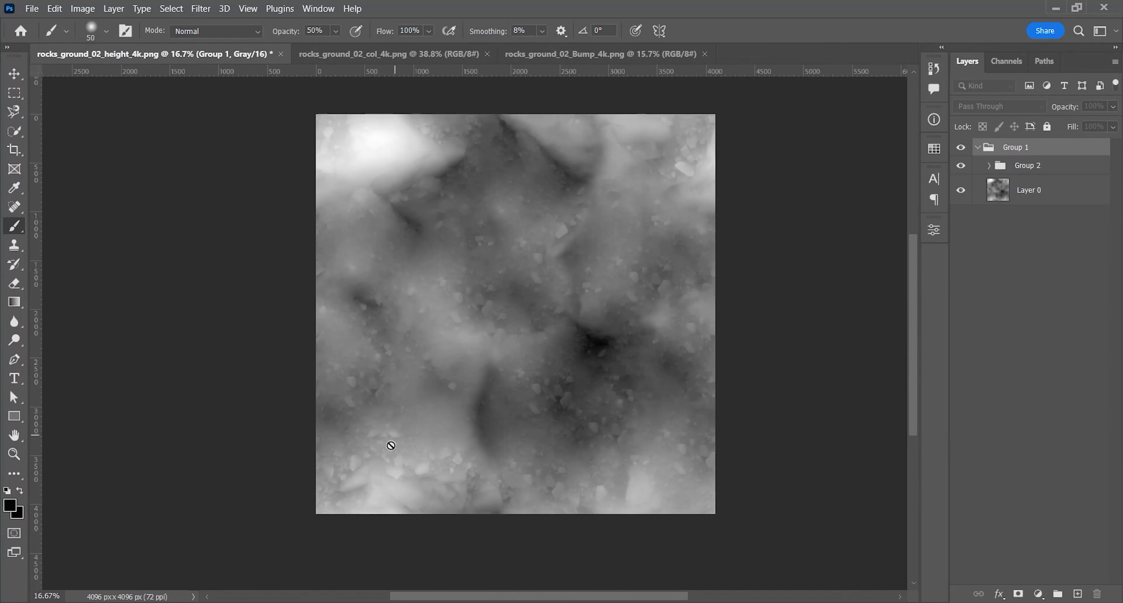
- Add a new layer above Layer 7 inside Group 2 for retouching the stone near the height map's upper-left corner
key(z)
drag(389, 447, 354, 504)
drag(328, 133, 418, 158)
key(space)
drag(366, 192, 432, 345)
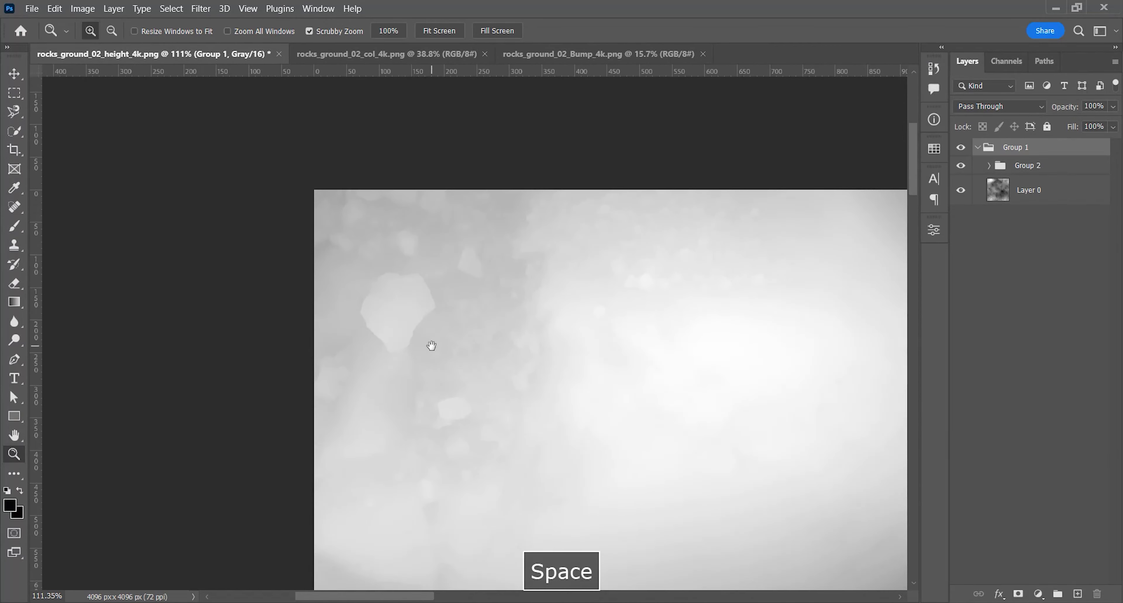
click(989, 165)
click(1042, 191)
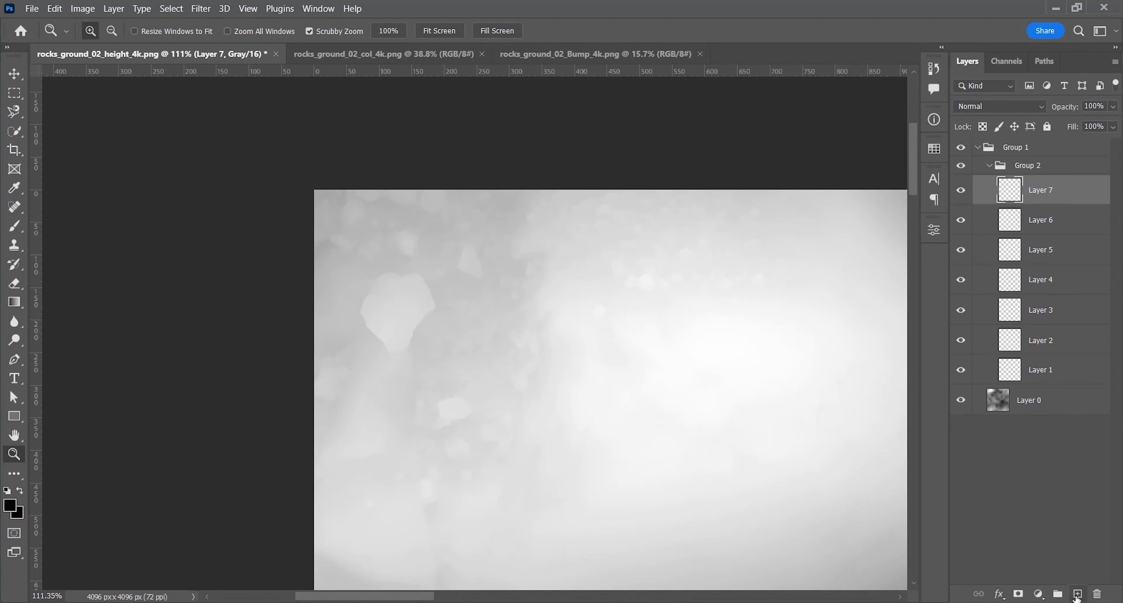
- Paint sampled gray over the upper part of the upper-left corner stone and set Layer 8's opacity to 85%
key(b)
alt+click(405, 267)
alt+scroll(380, 283, up, 4)
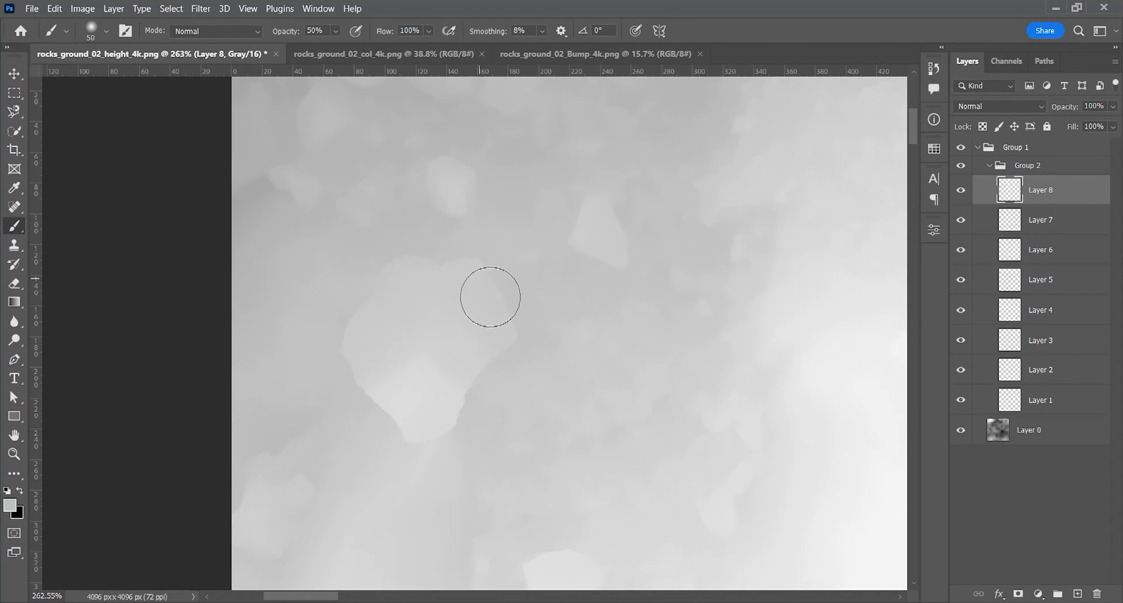
key(v)
key(8)
key(5)
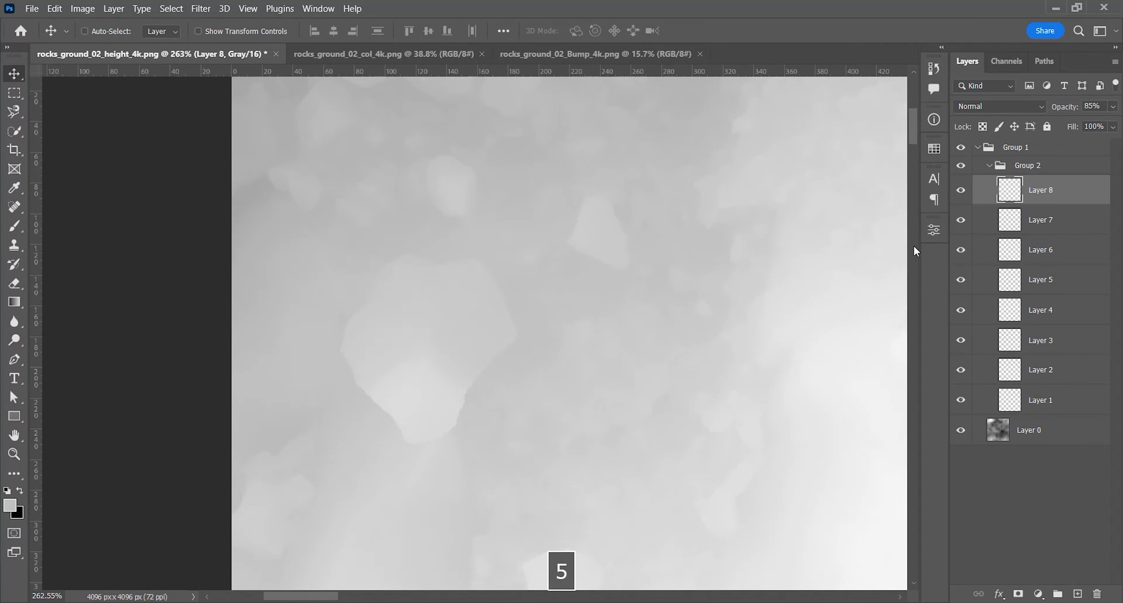
key(Return)
- Export Group 1 as a PNG over the existing height map file and refresh the V-Ray interactive render
right_click(1029, 148)
click(952, 124)
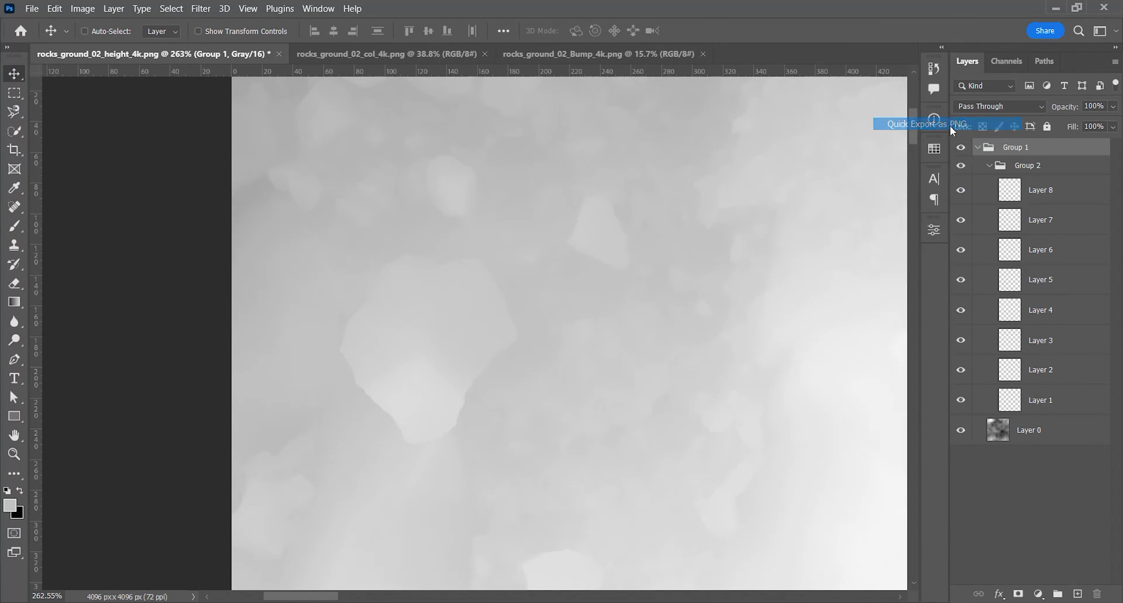
key(Return)
click(603, 315)
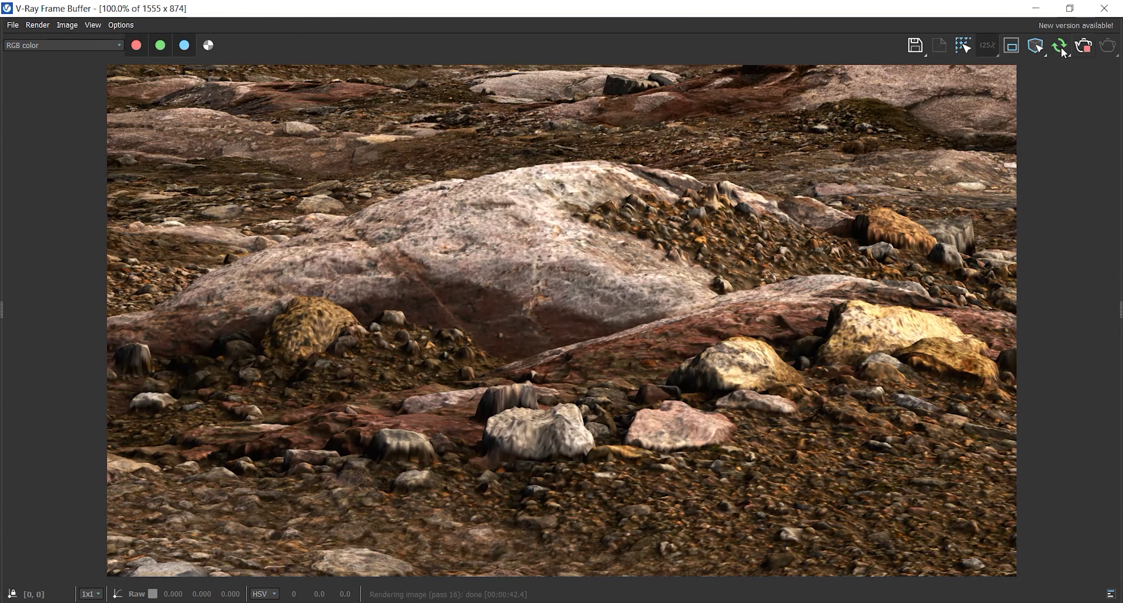
click(1059, 46)
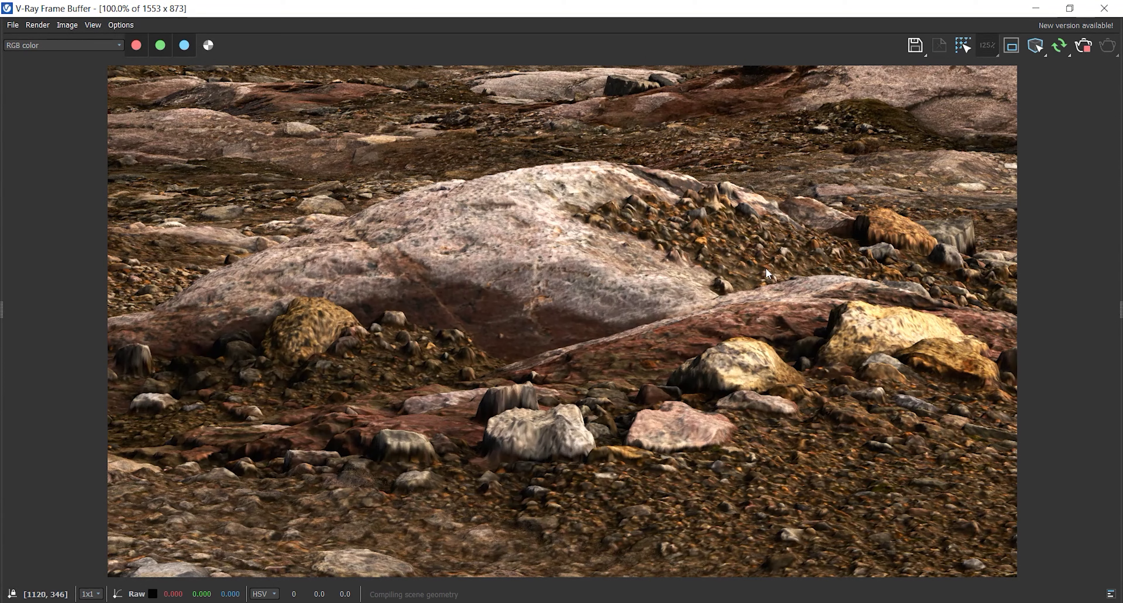
- Inspect the stones in the refreshed render, stop the interactive render and close the V-Ray Frame Buffer
scroll(908, 245, up, 2)
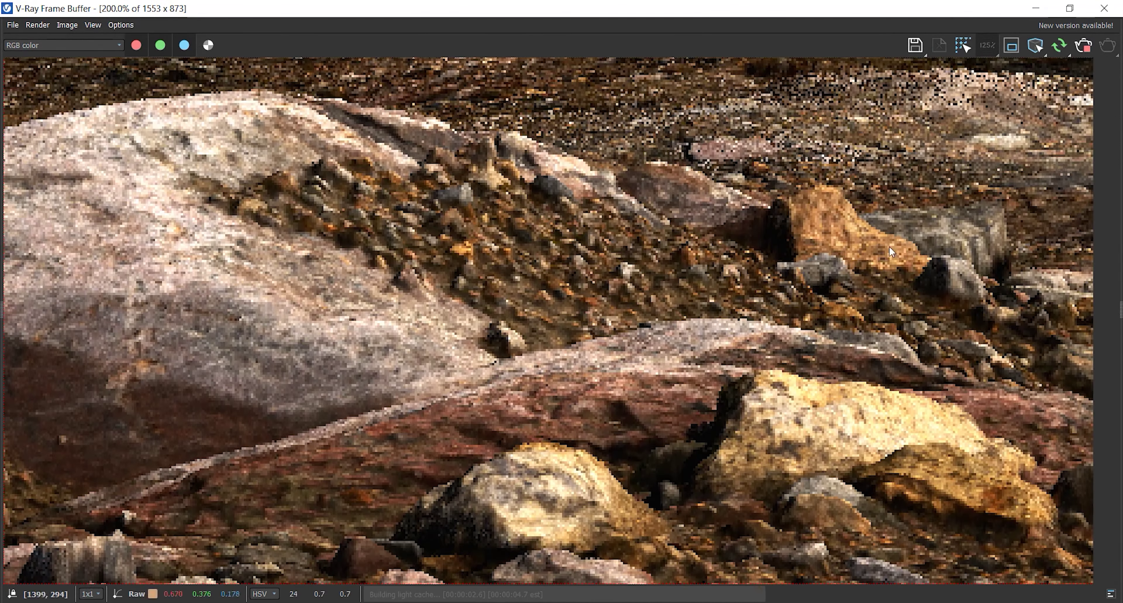
scroll(841, 258, down, 3)
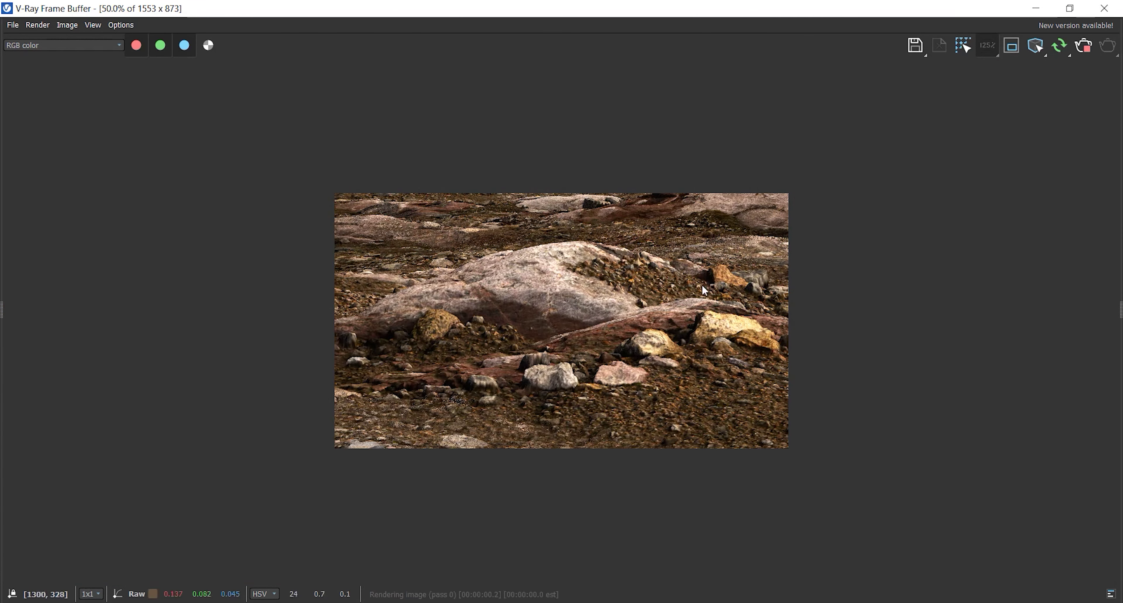
scroll(653, 295, up, 2)
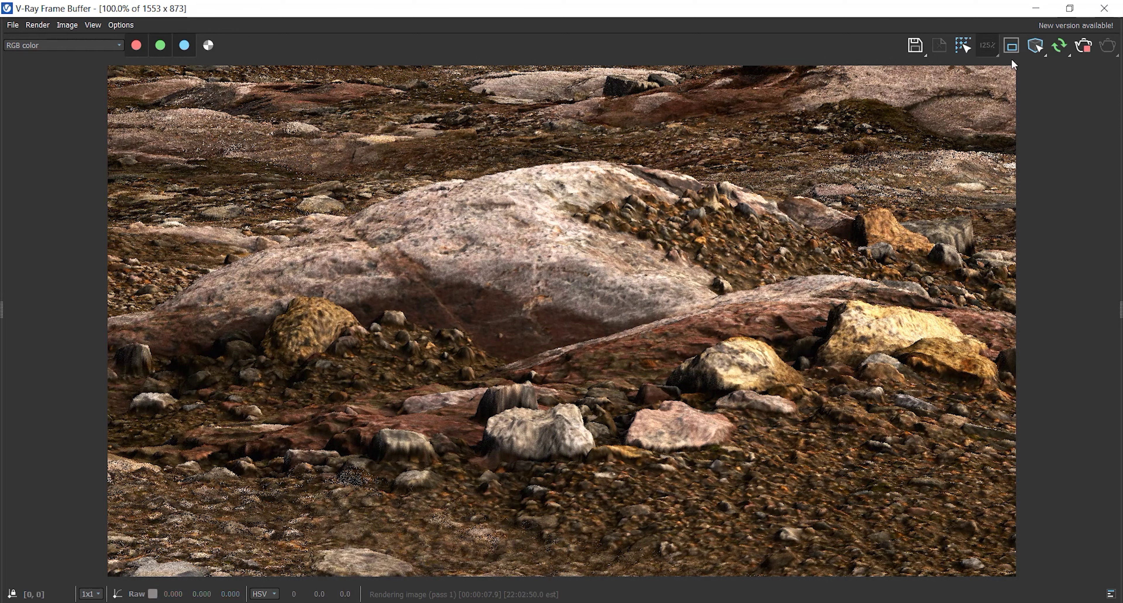
click(1085, 47)
click(1105, 8)
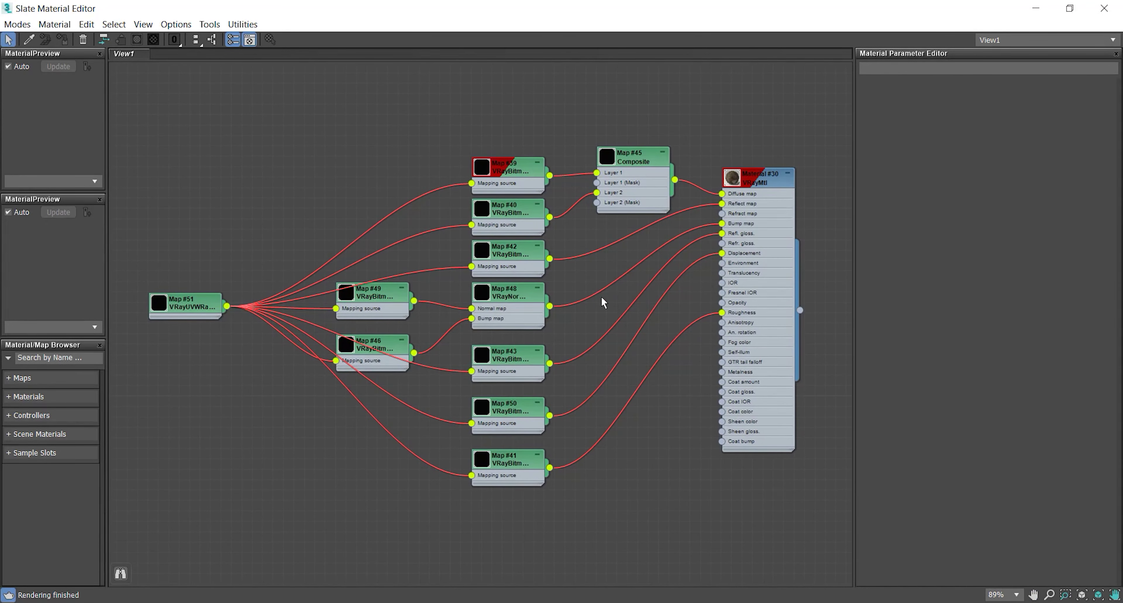
- Disconnect Map #48 from the bump input and Map #50 from the displacement input of Material #30
middle_drag(602, 298, 593, 295)
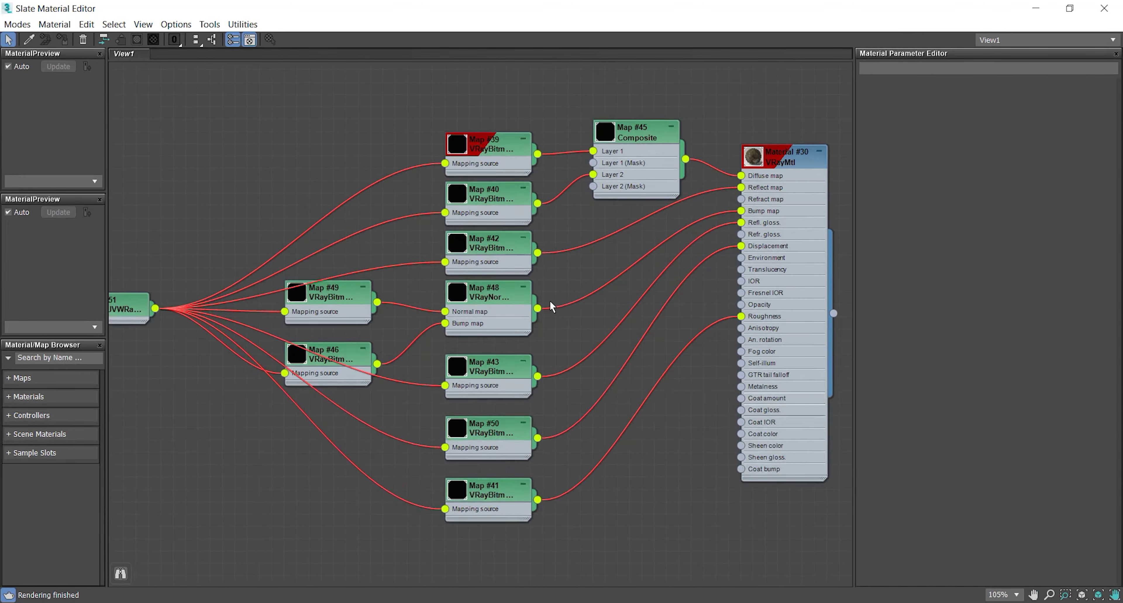
scroll(567, 305, up, 4)
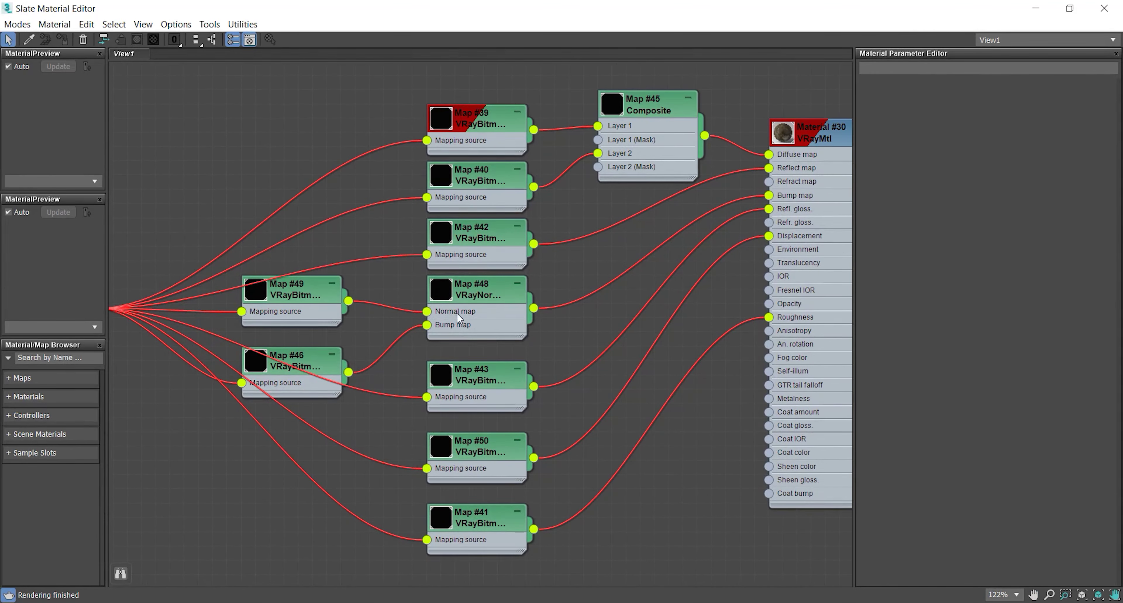
drag(767, 196, 616, 260)
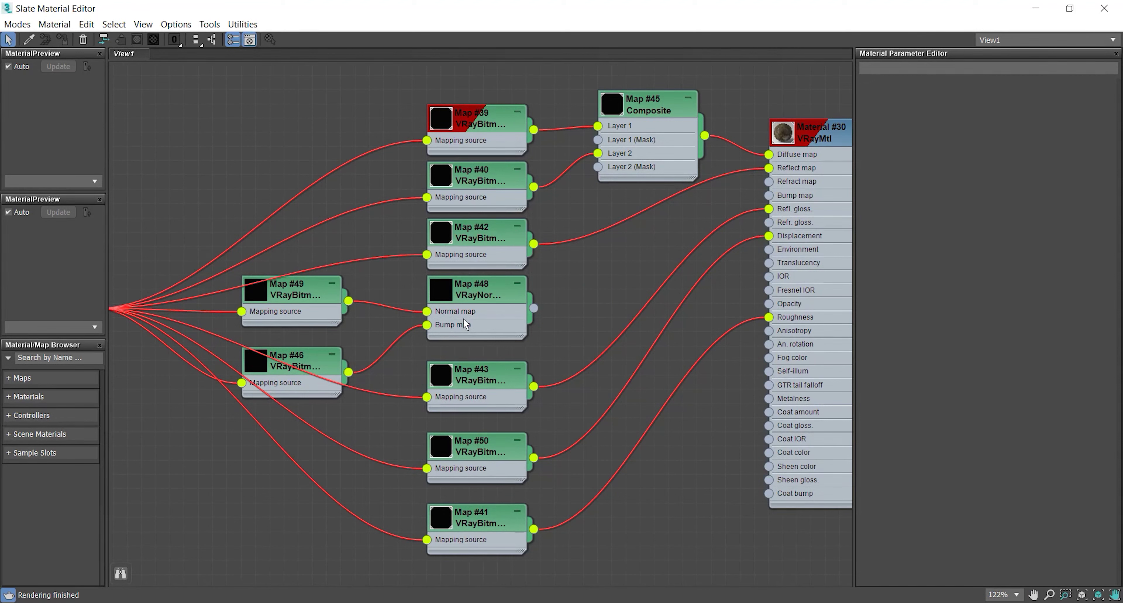
drag(769, 236, 612, 372)
- Rename the Map #50 bitmap as Dis and restore the Slate Material Editor to a smaller window
click(472, 447)
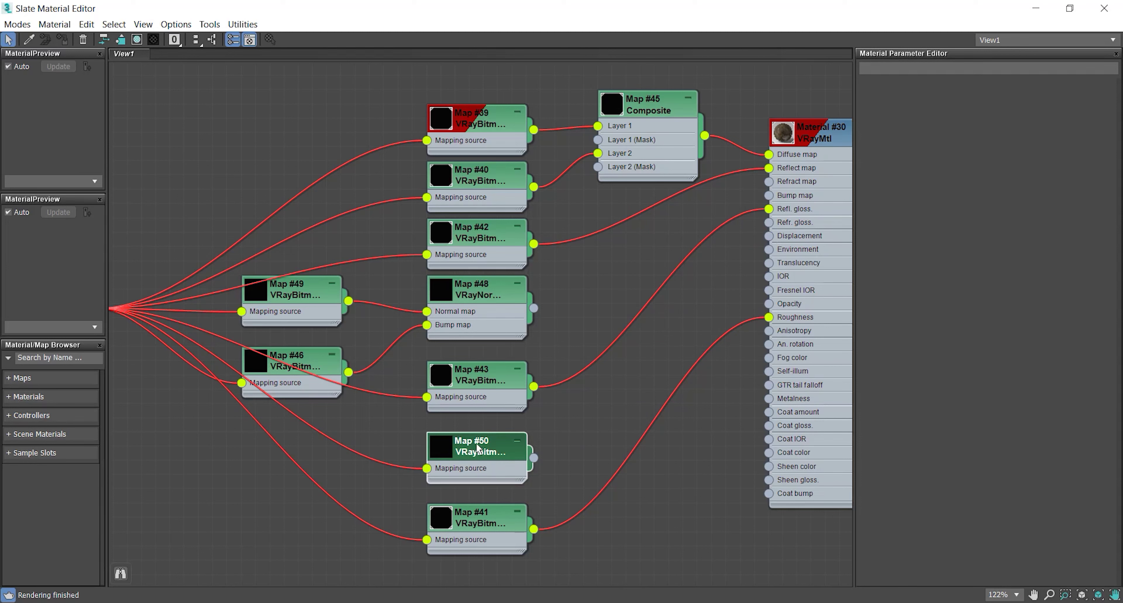
double_click(480, 453)
drag(903, 69, 880, 69)
text(Dis)
key(Return)
click(1070, 8)
- Render the camera view with the material's bump and displacement maps disconnected
click(786, 96)
key(shift+q)
scroll(366, 259, down, 1)
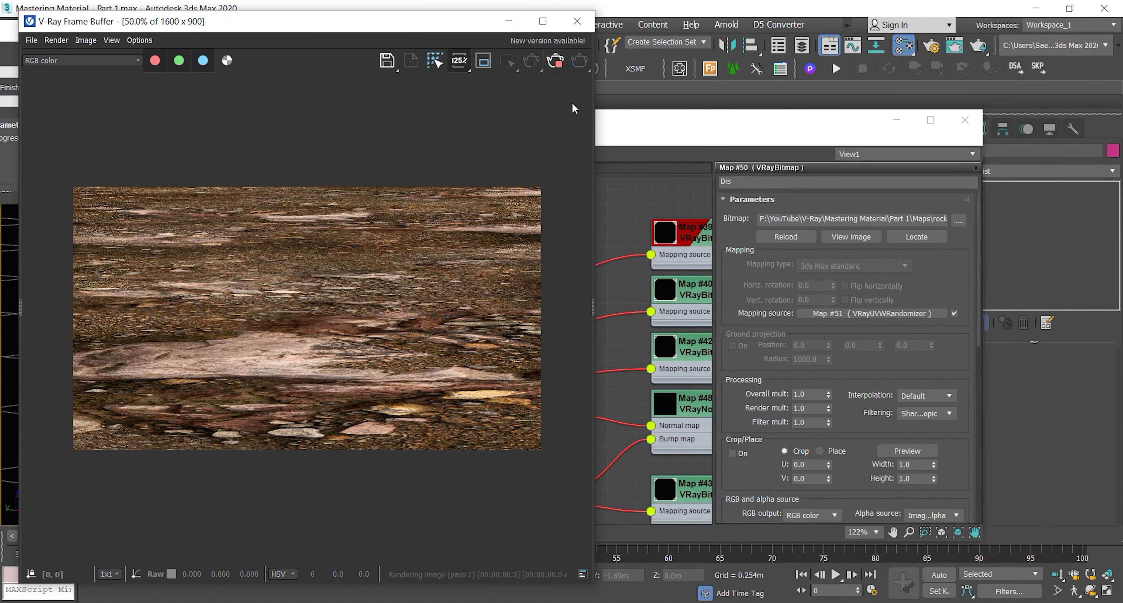
- Rearrange the Slate Material Editor and V-Ray Frame Buffer windows to uncover the viewport, with the whole material graph in view
drag(661, 124, 706, 104)
scroll(504, 258, down, 6)
scroll(502, 255, down, 4)
middle_drag(661, 319, 559, 318)
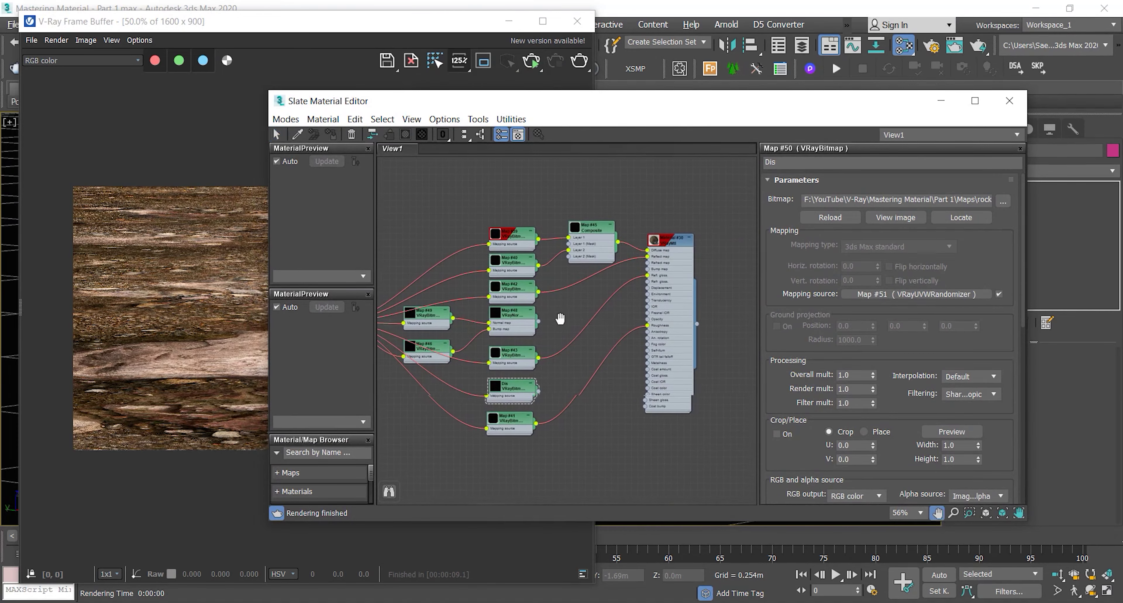
drag(545, 97, 415, 123)
drag(476, 23, 444, 22)
drag(699, 127, 574, 124)
- Select the ground plane Plane001 and add a VRayDisplacementMod modifier to it
click(867, 251)
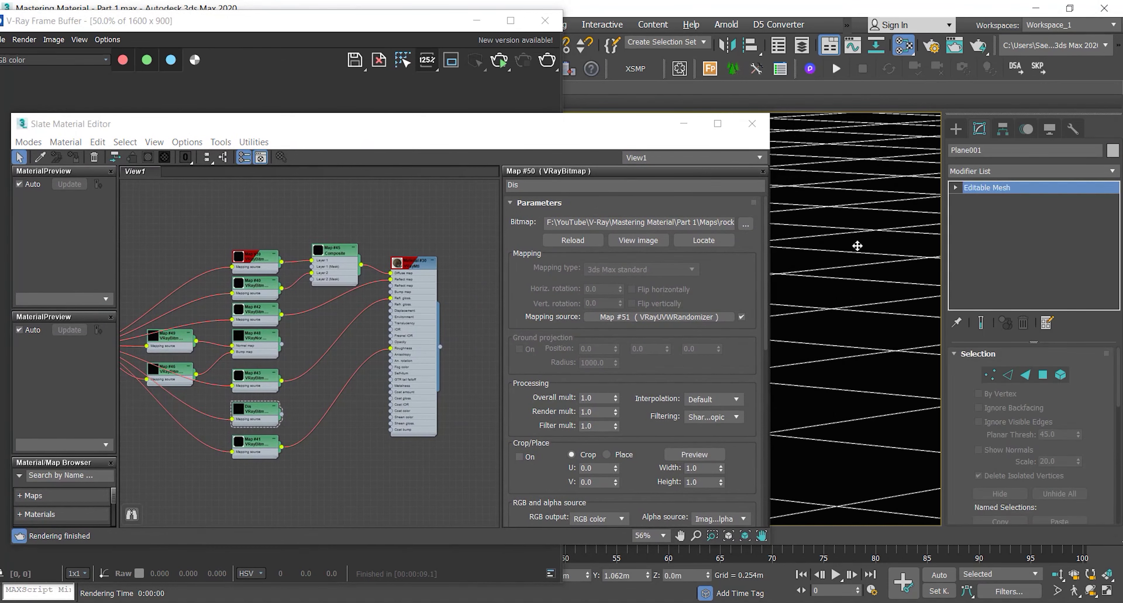
click(1006, 169)
text(vra)
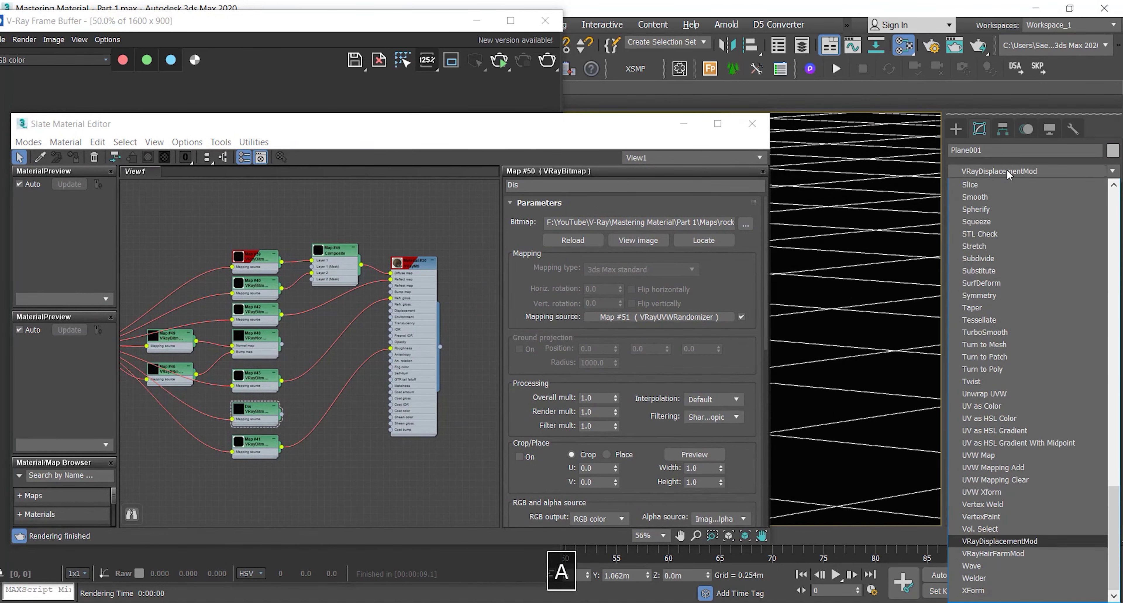
key(Return)
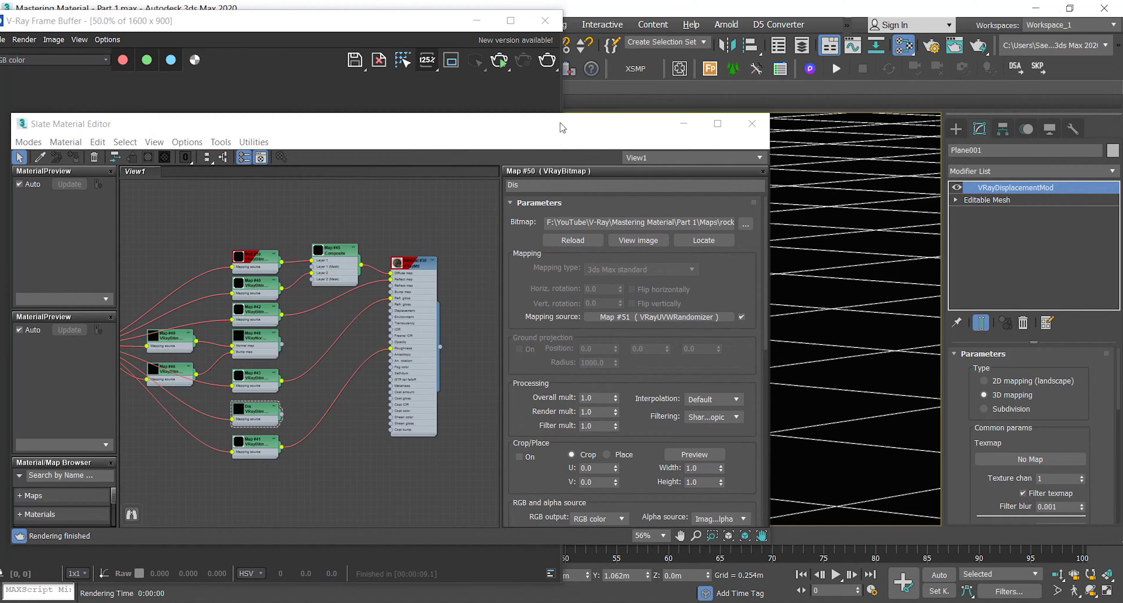
- Assign the Dis bitmap as an instance to the displacement modifier's texmap
drag(559, 127, 694, 133)
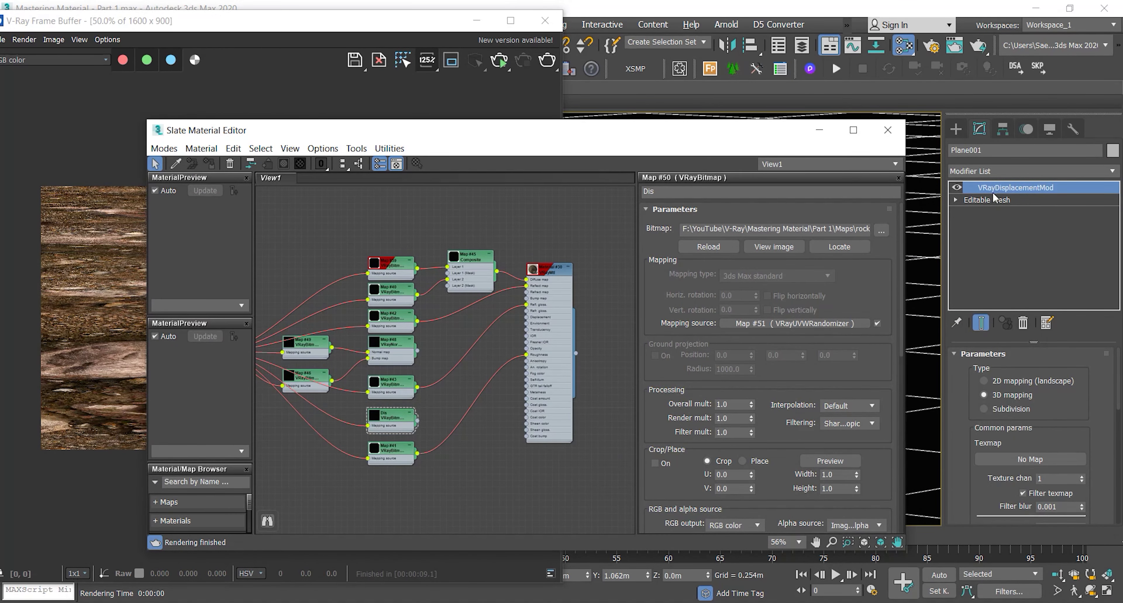
drag(966, 441, 962, 380)
drag(418, 421, 1034, 400)
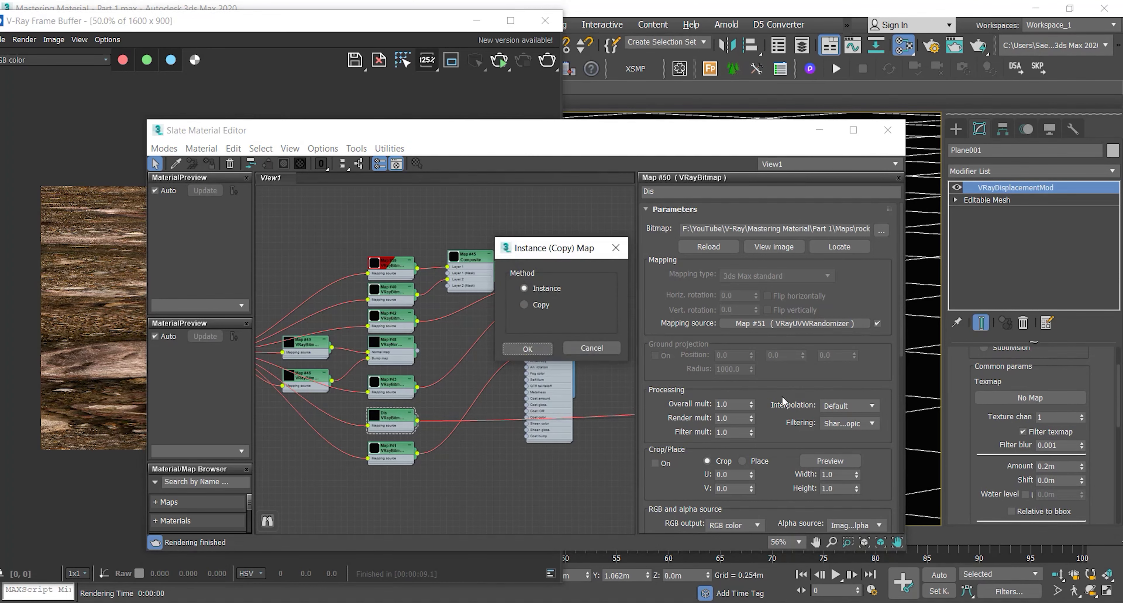
click(528, 348)
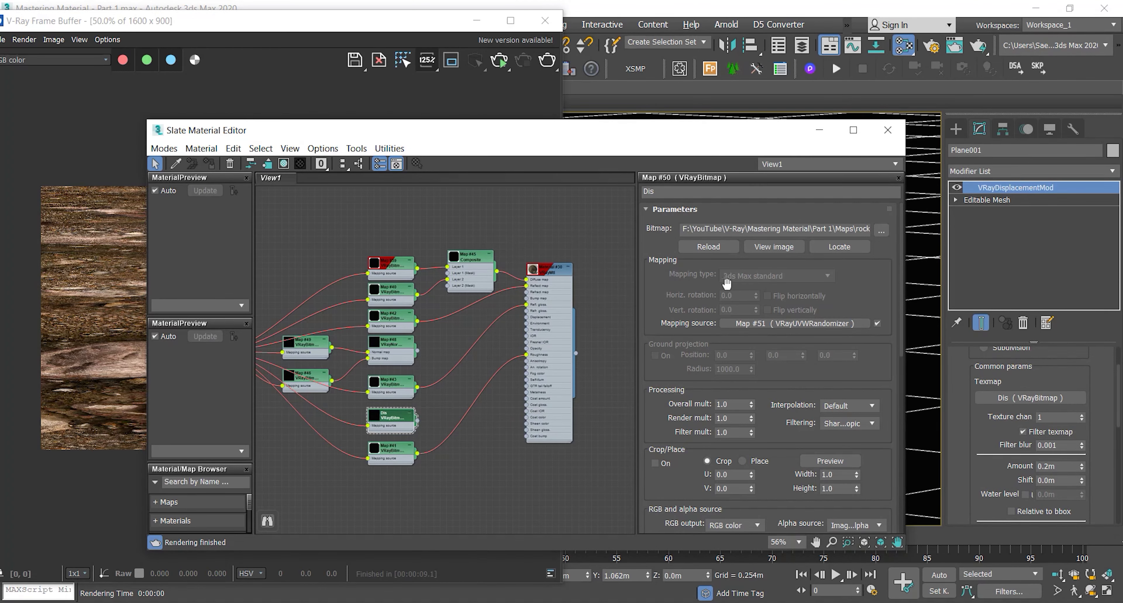
- Uncover the V-Ray Frame Buffer beside the displacement parameters and start an interactive render
drag(440, 138, 451, 127)
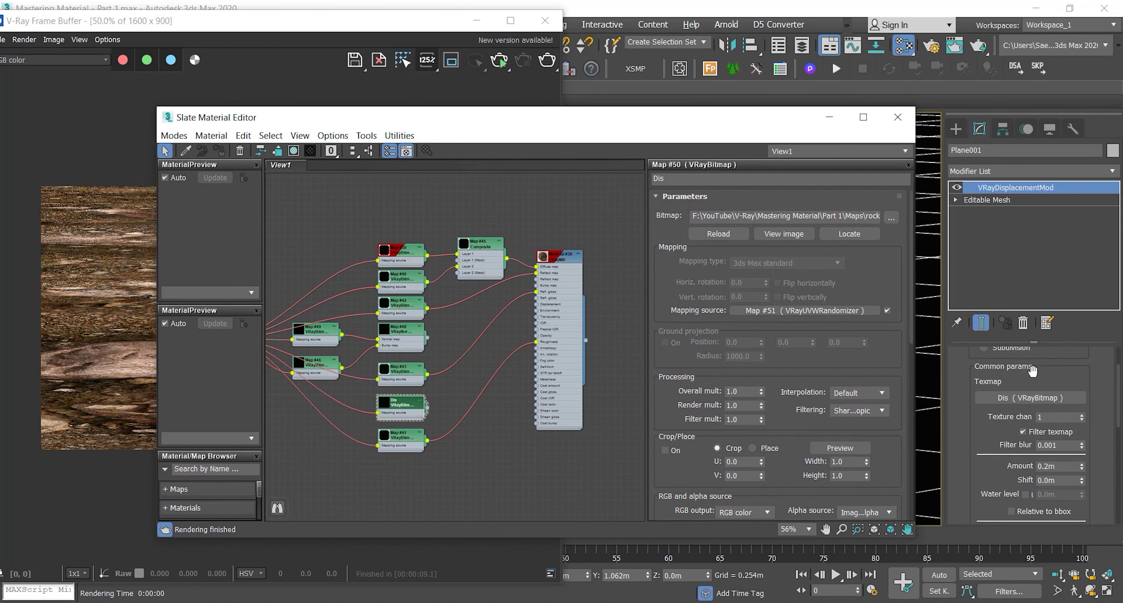
drag(430, 23, 499, 23)
drag(1000, 456, 986, 420)
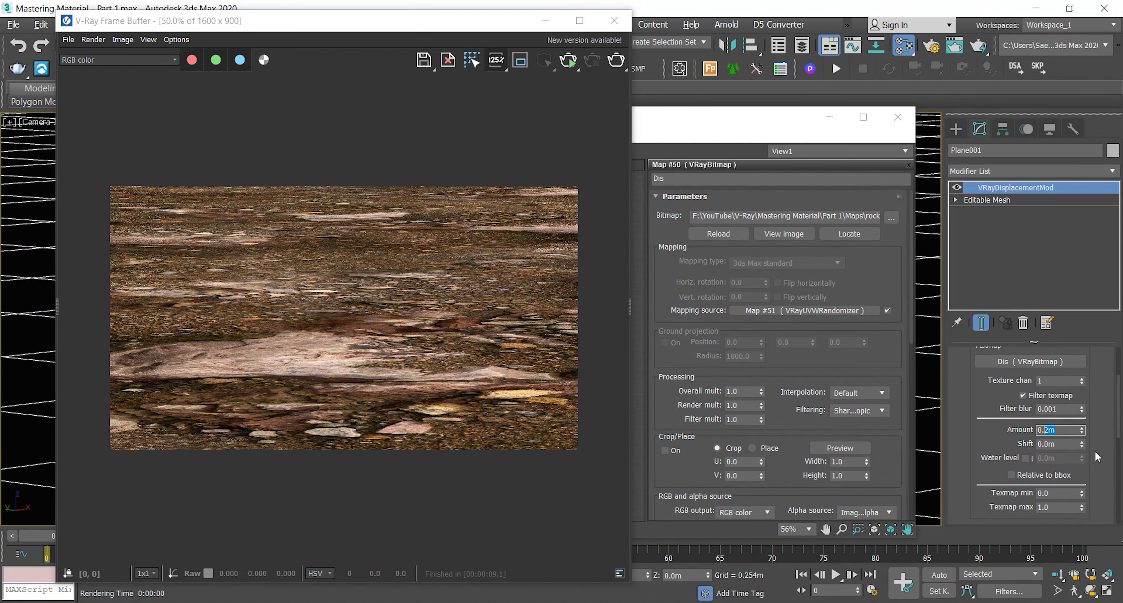
click(568, 61)
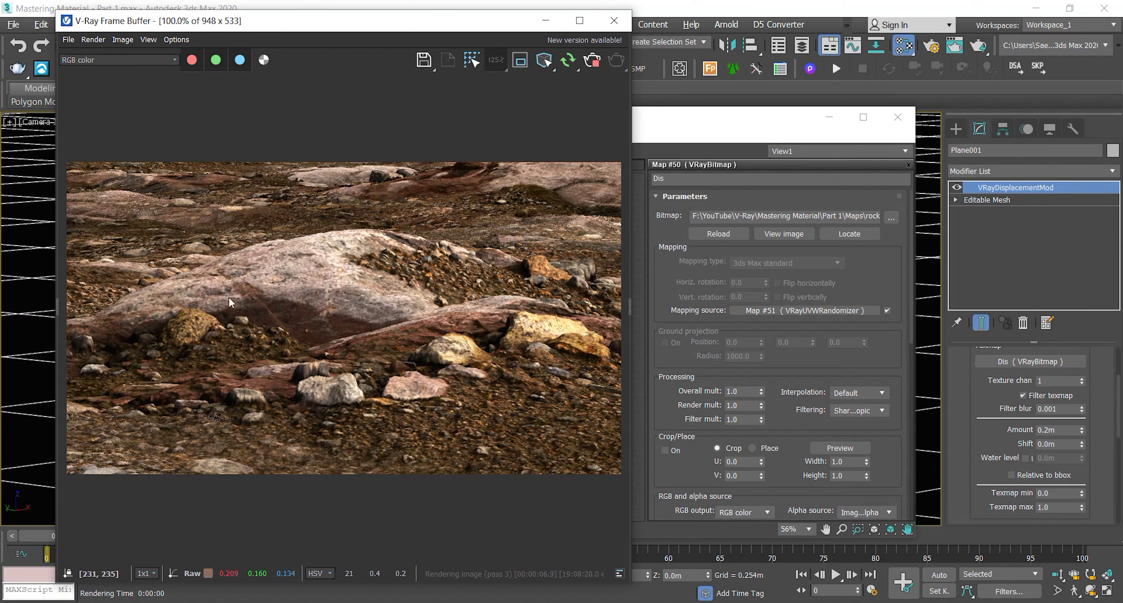
- Try a displacement amount of 0.3 m on the ground plane
double_click(1046, 429)
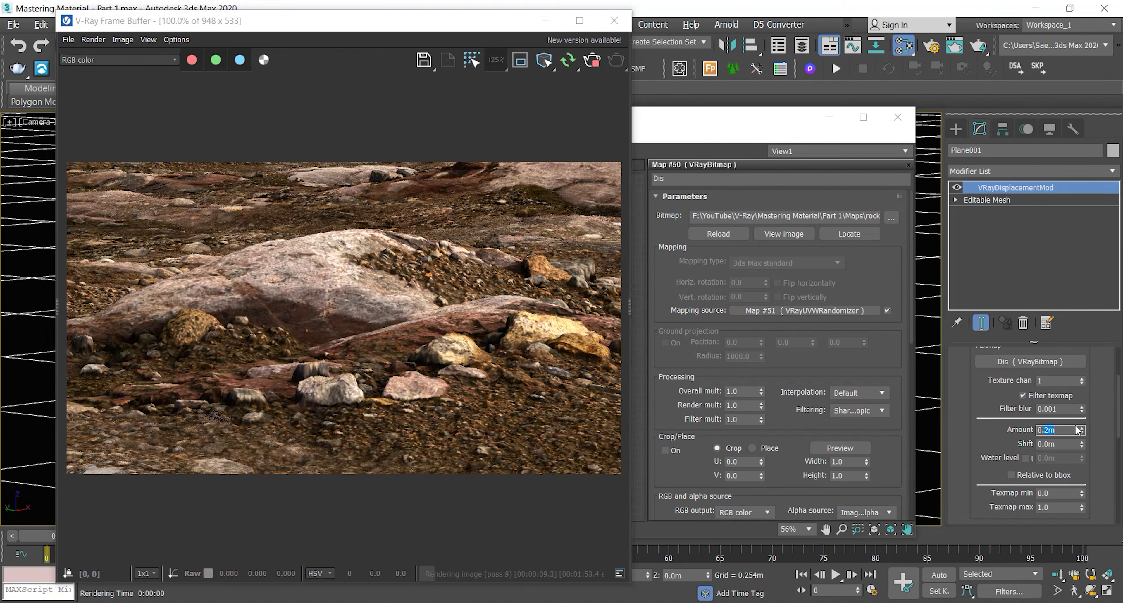
text(0.3)
key(Return)
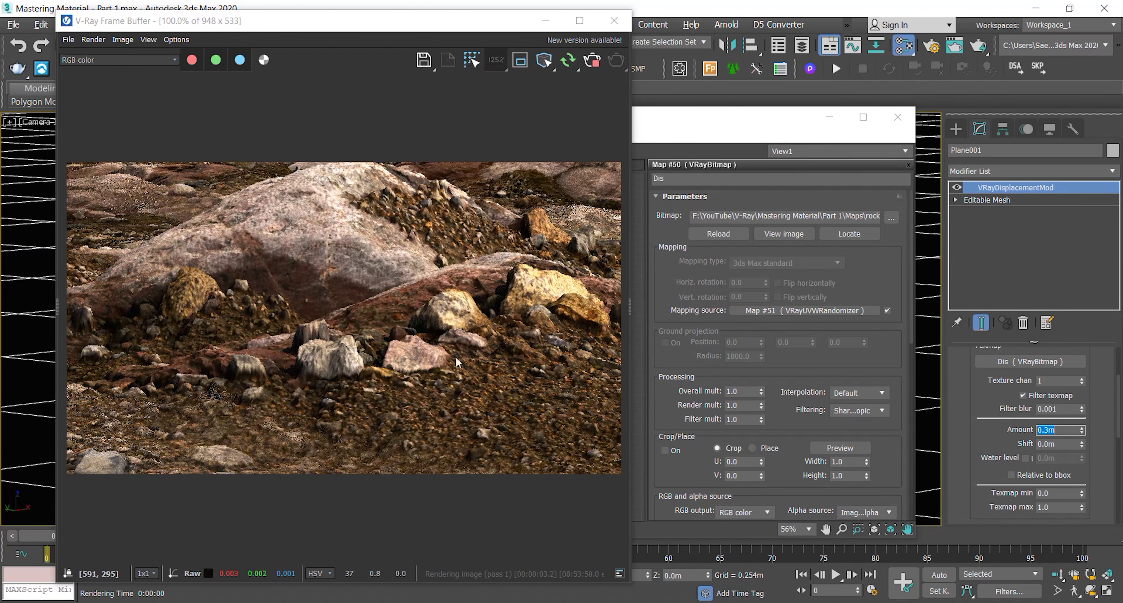
- Set the displacement modifier's amount to 0.22 m and its shift to -0.015 m
text(0.22)
key(Return)
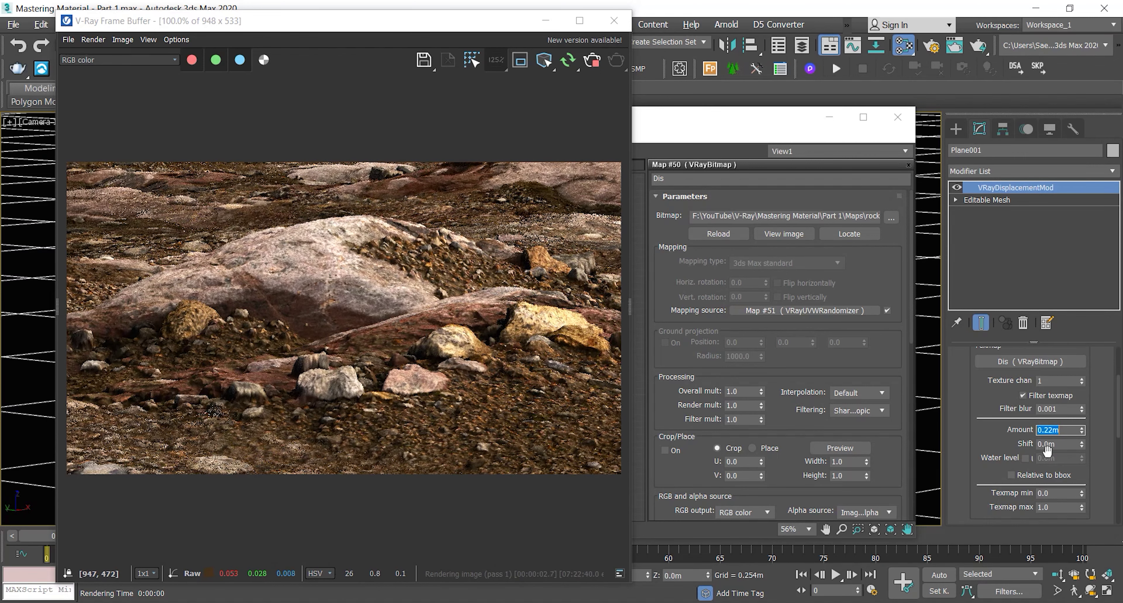
drag(1059, 444, 1007, 443)
text(-0.015)
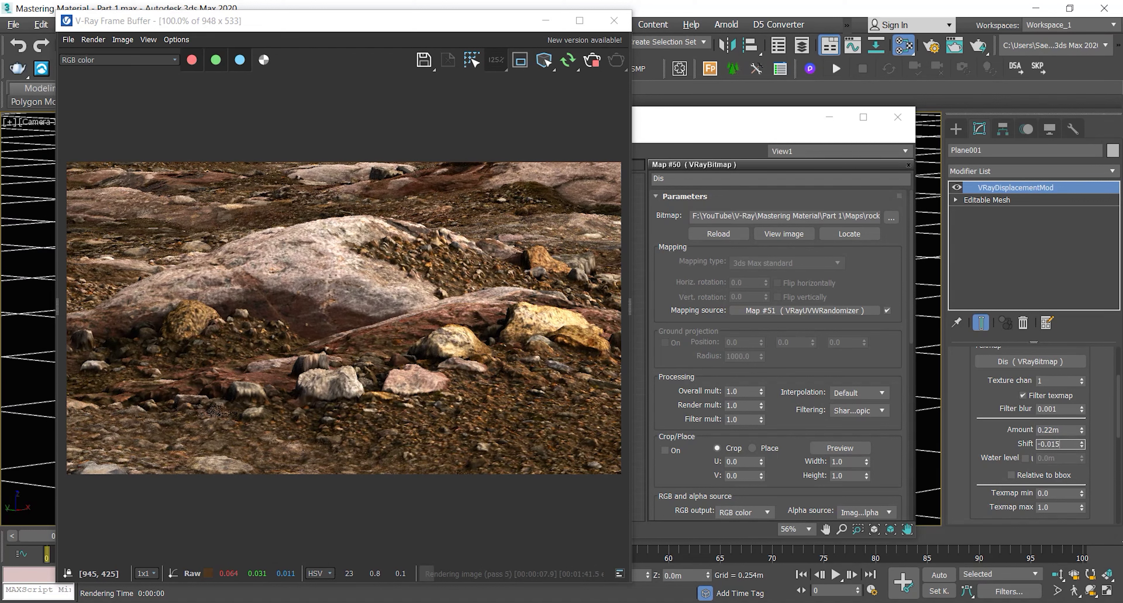
key(Return)
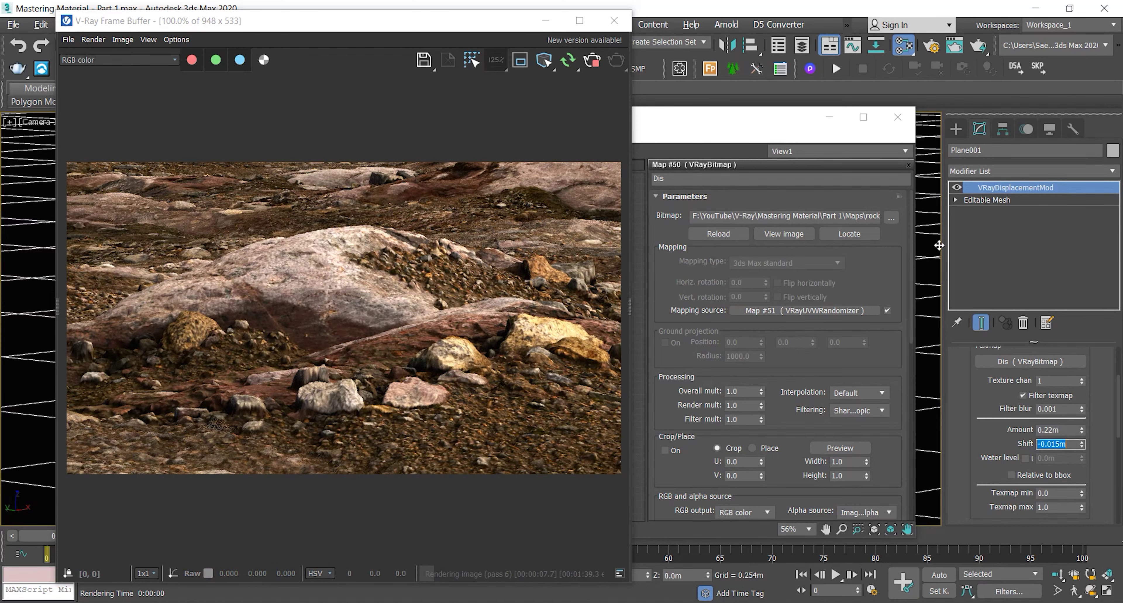
- Move the frame buffer aside, stop the interactive render and close the Slate Material Editor
drag(668, 121, 689, 118)
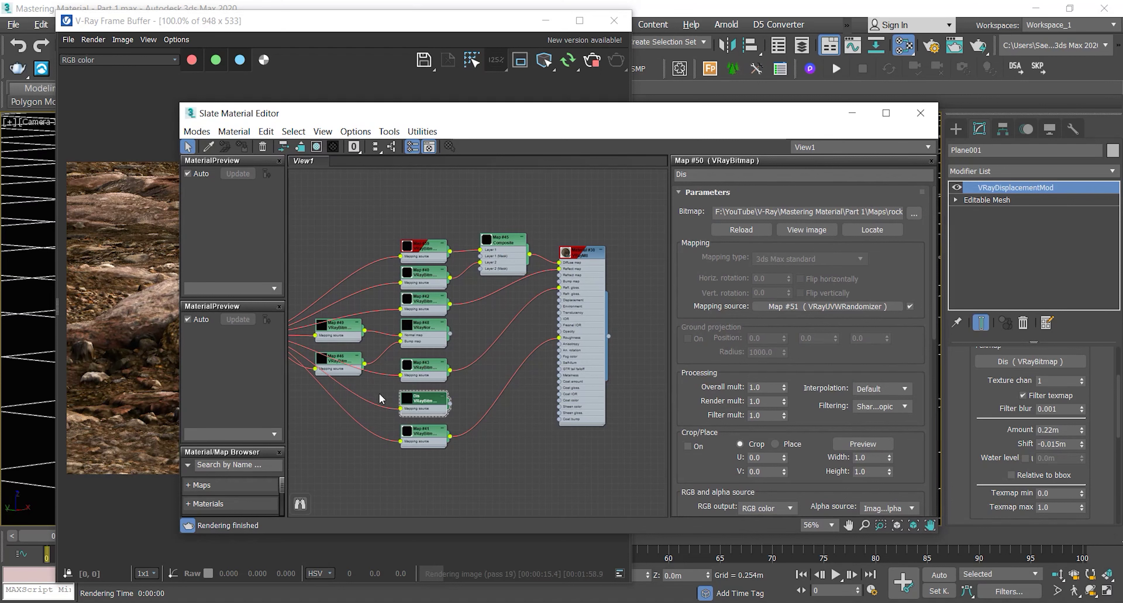
drag(588, 110, 612, 109)
drag(443, 25, 511, 27)
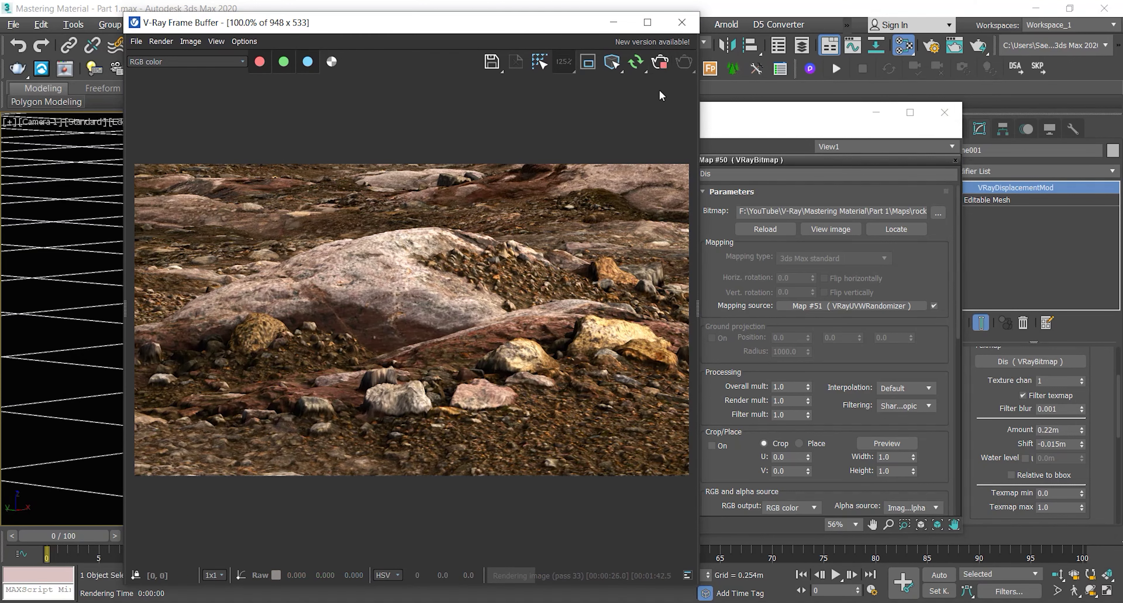
click(945, 112)
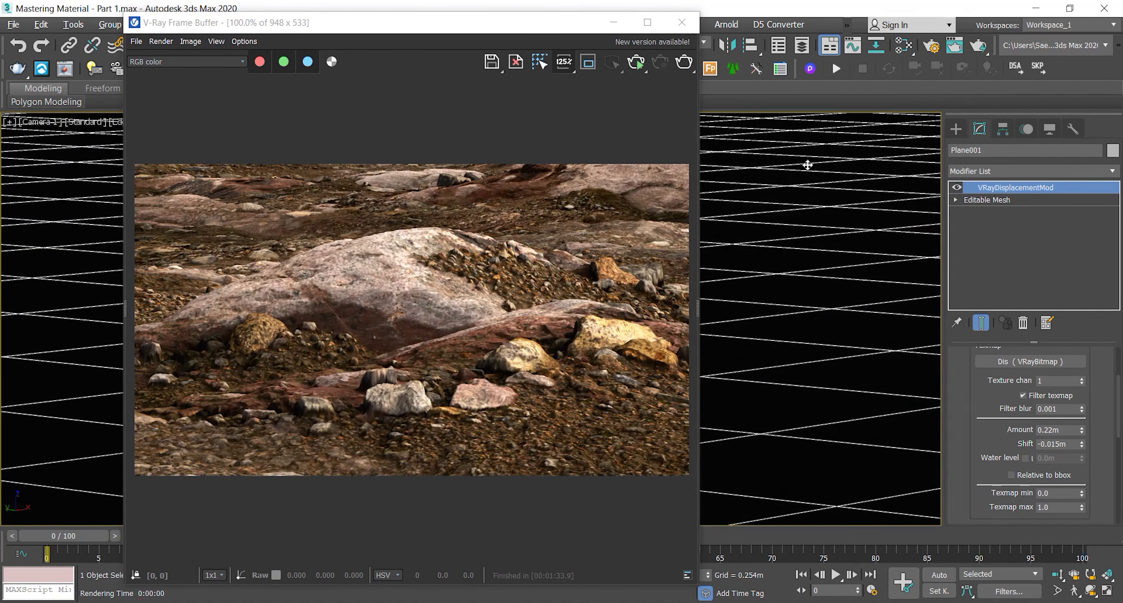
- Unhide all objects in the scene and select the plane that carries the Noise modifier
right_click(739, 208)
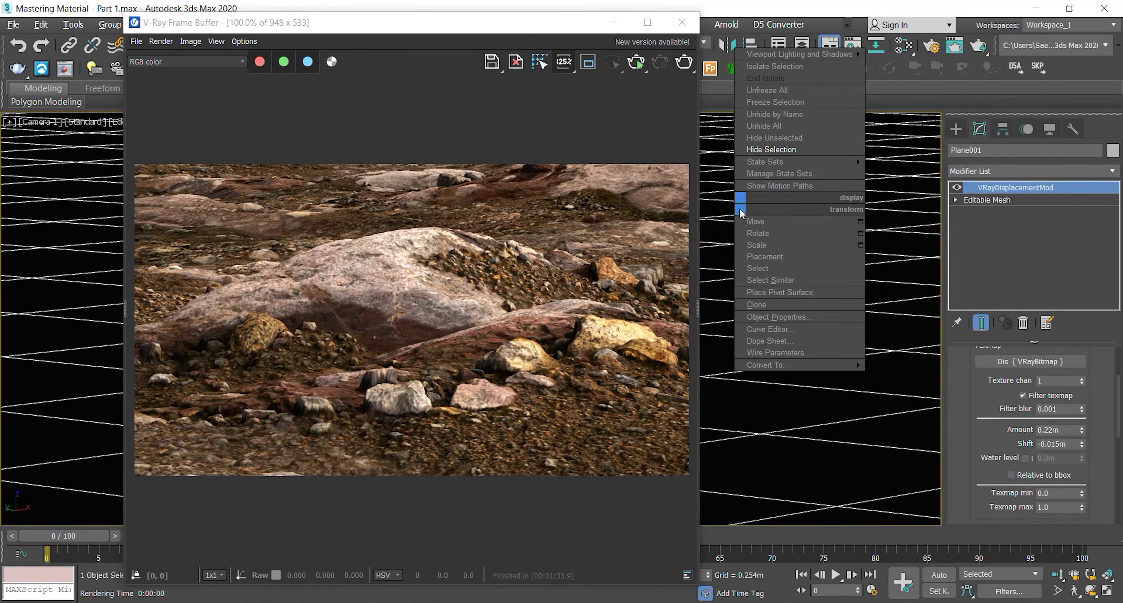
click(775, 128)
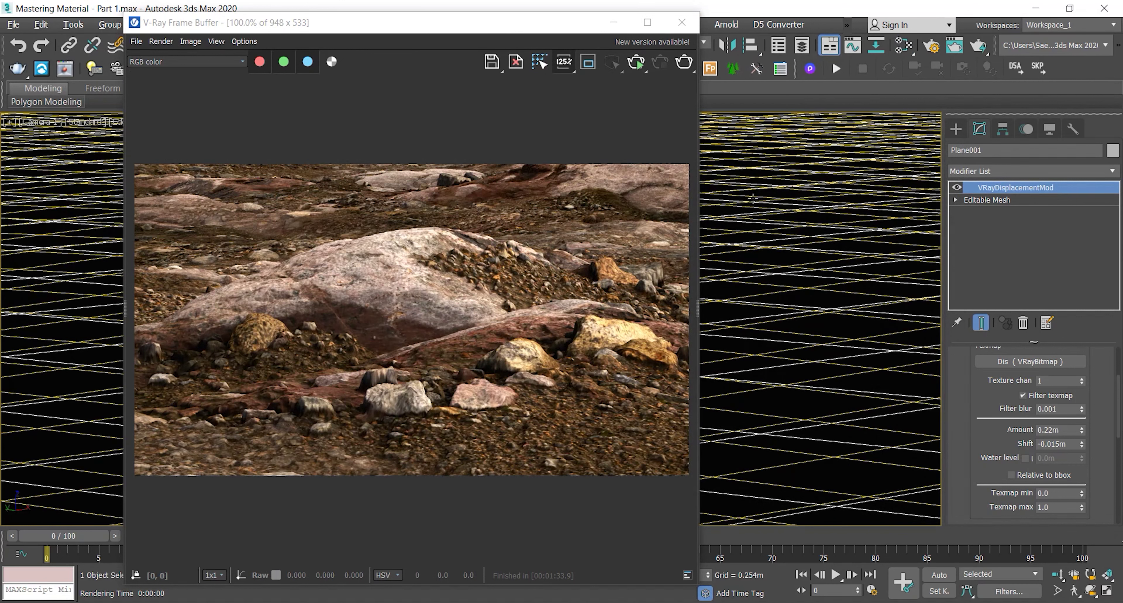
click(732, 200)
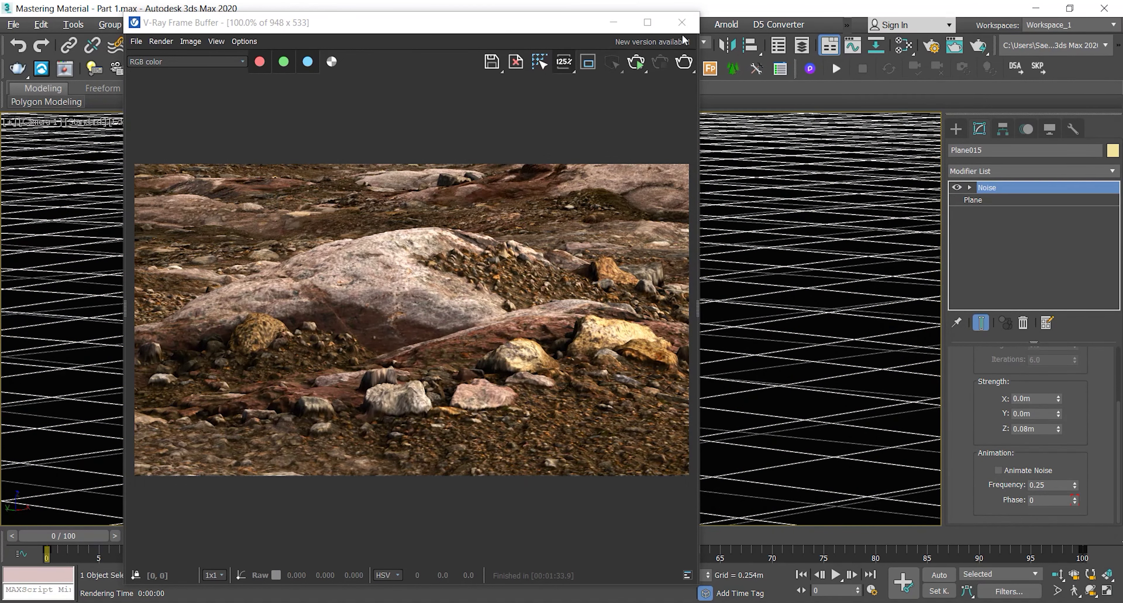
- Close the V-Ray Frame Buffer and isolate the selected plane in the Perspective view
click(682, 23)
key(p)
click(294, 143)
key(alt+q)
alt+middle_drag(617, 301, 615, 319)
- Toggle the Noise modifier off and on and review its seed, scale, strength and animation parameters
click(956, 186)
click(957, 187)
drag(976, 425, 975, 537)
drag(996, 410, 990, 300)
drag(961, 412, 976, 502)
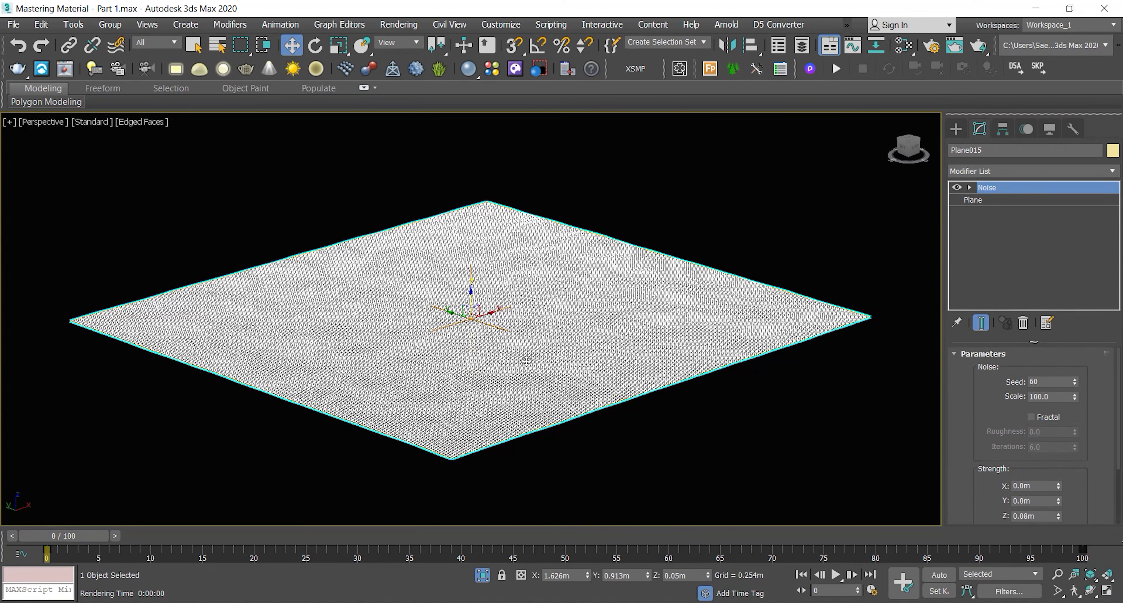
- Create a new VRayMtl in the Slate Material Editor, beside the rock material, and open its parameters
key(m)
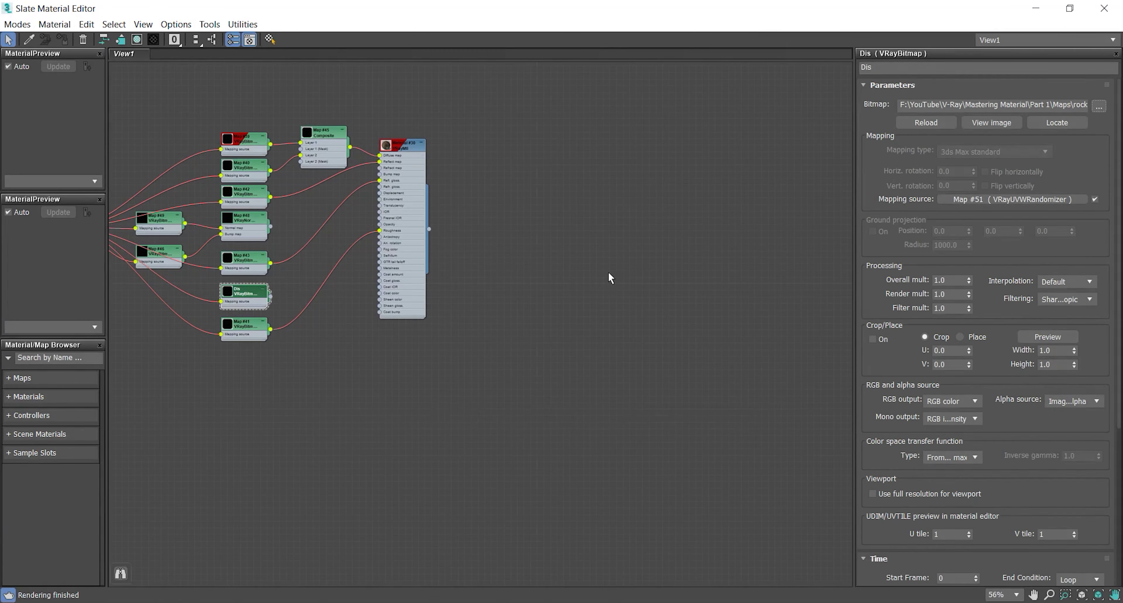
right_click(648, 188)
mouse_move(694, 212)
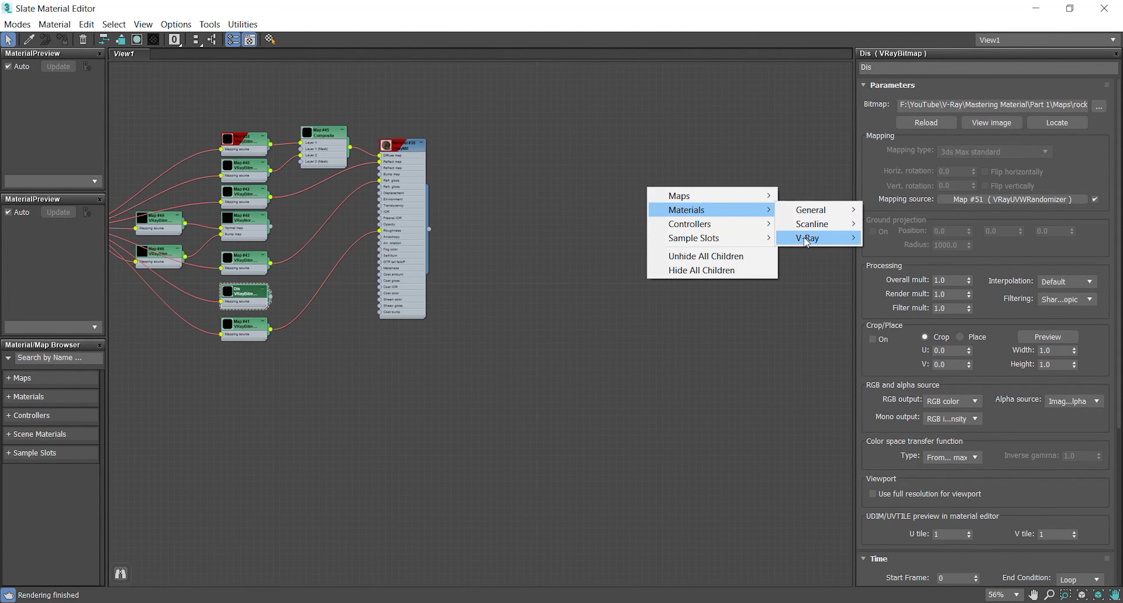
mouse_move(826, 239)
click(891, 427)
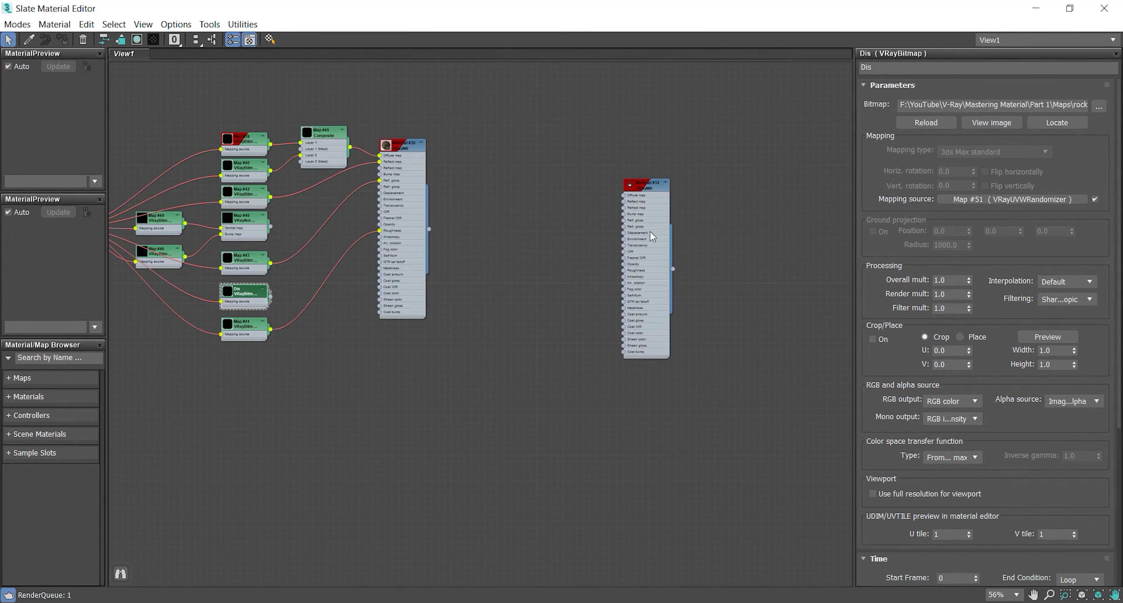
scroll(641, 207, up, 3)
scroll(641, 207, up, 3)
double_click(644, 169)
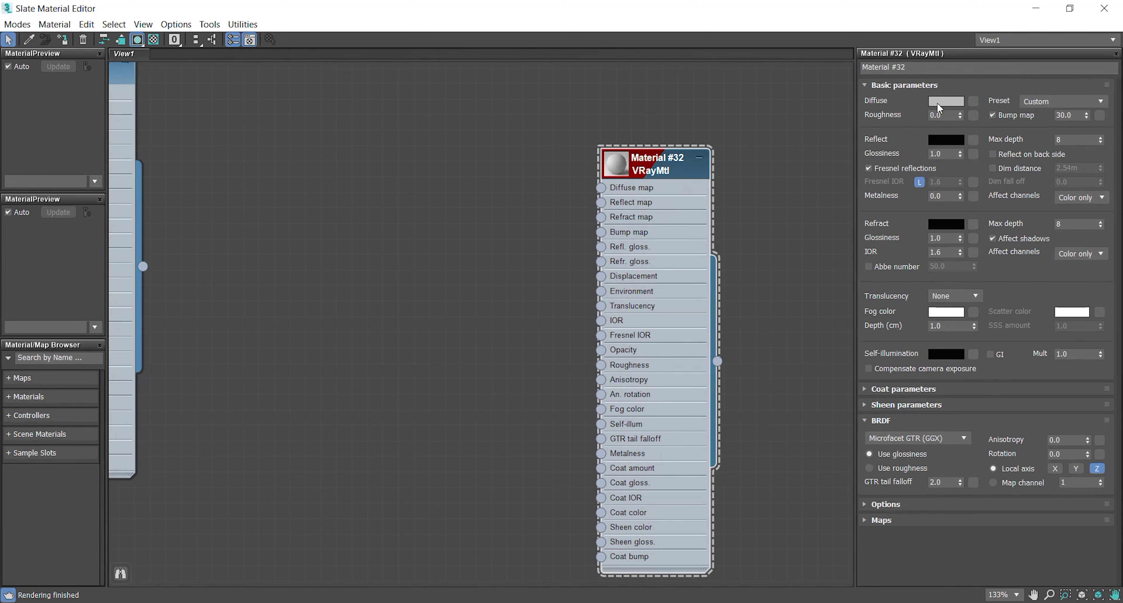
- Set the new material's diffuse color to black and its reflect and refract colors to white
click(937, 103)
drag(422, 159, 390, 196)
click(500, 210)
click(942, 138)
click(514, 213)
click(936, 229)
drag(377, 153, 389, 197)
click(502, 210)
- Apply the Water preset to the material and set both reflection and refraction glossiness to 0.98
click(1097, 104)
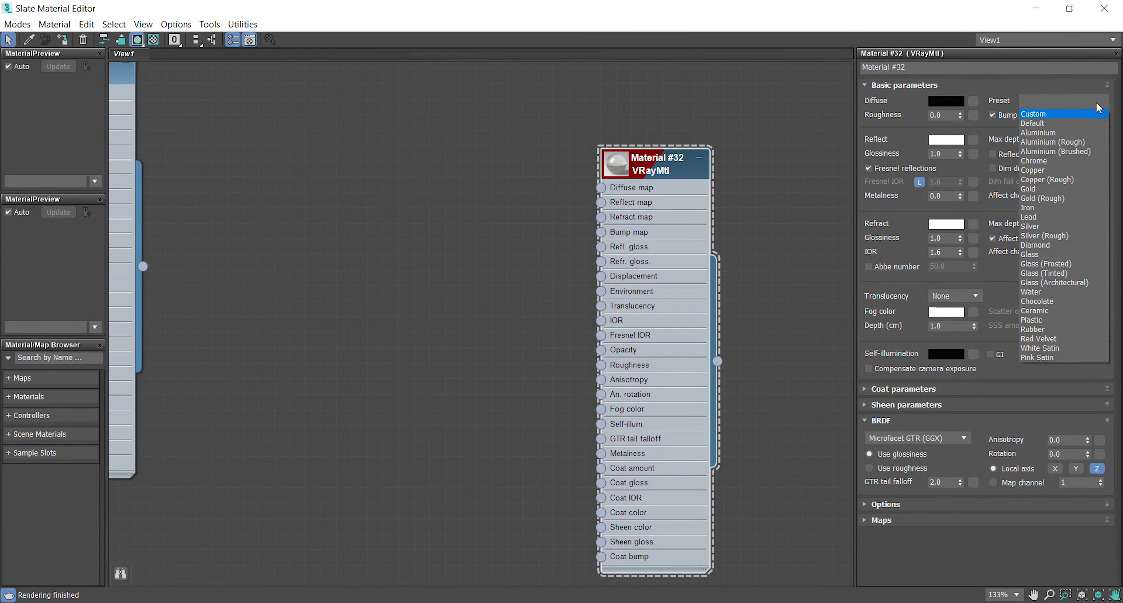
click(1058, 292)
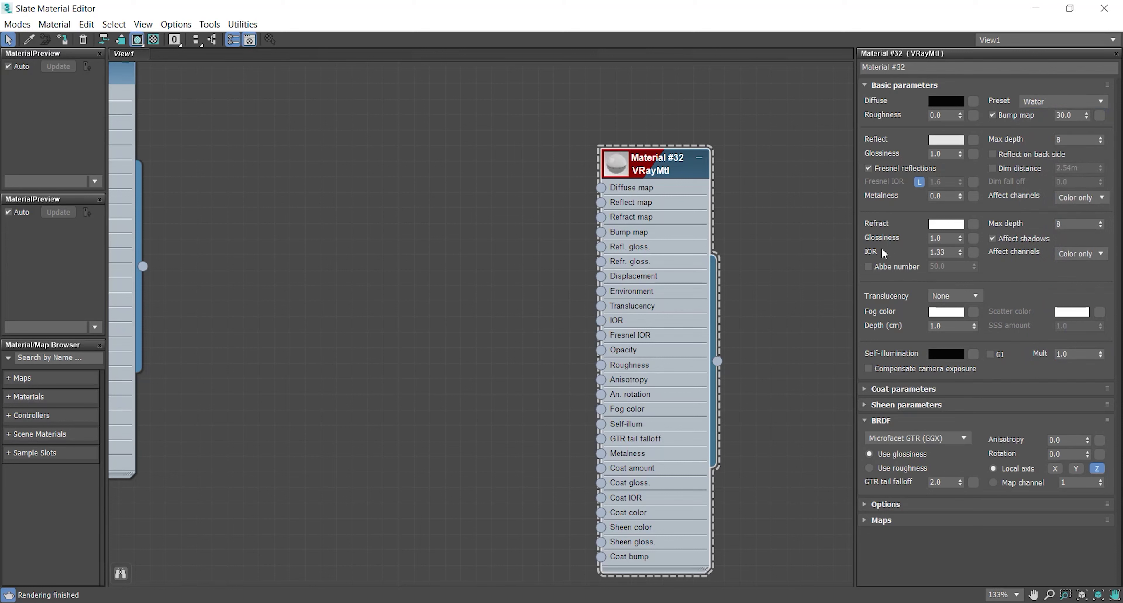
text(0.)
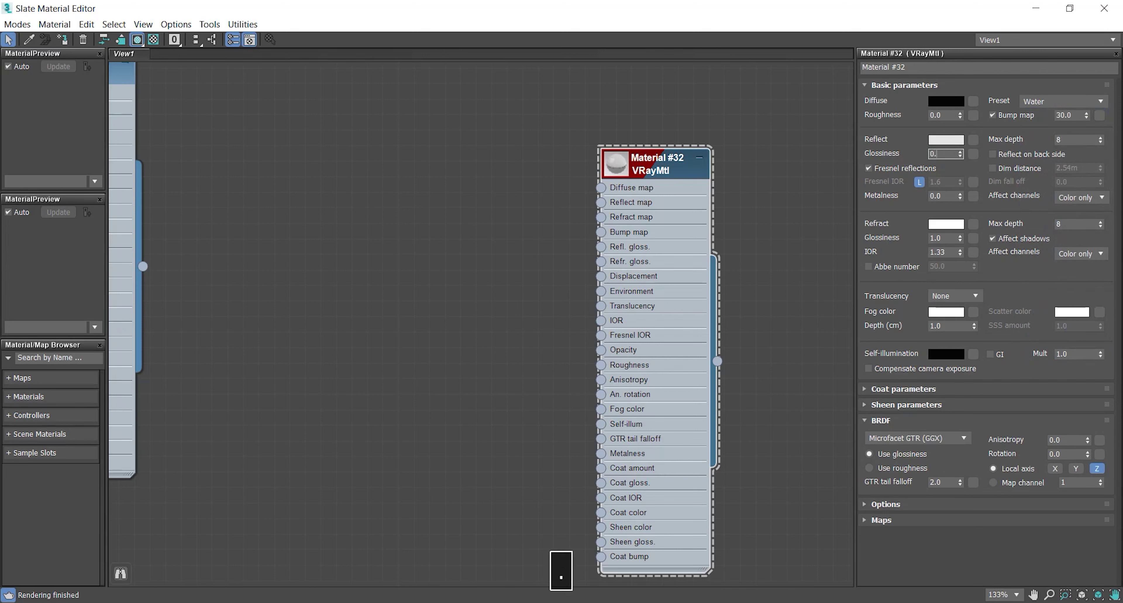
text(98)
key(Return)
drag(936, 238, 906, 236)
text(0.98)
key(Return)
click(899, 222)
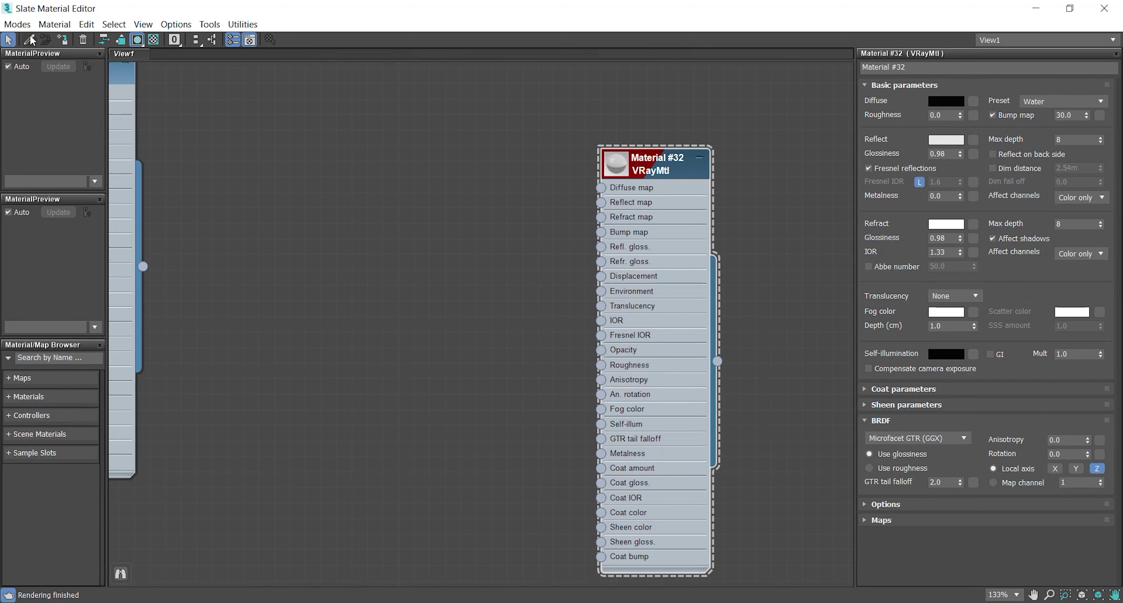
- Assign the water material to the selected plane, close the Slate Material Editor and exit isolation
click(64, 40)
click(1105, 8)
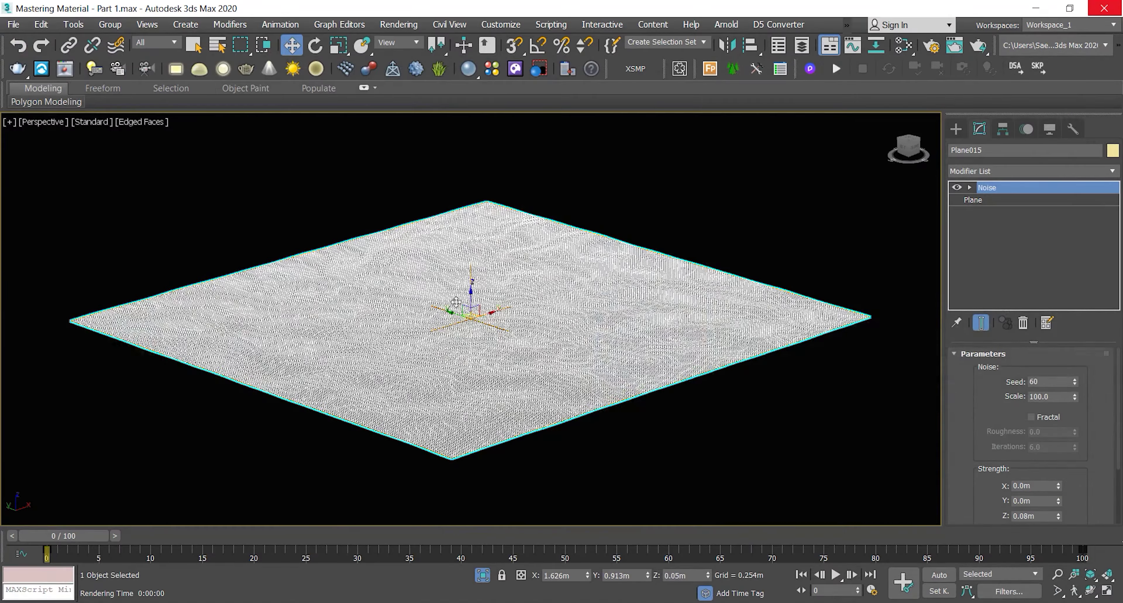
click(484, 574)
- Render the camera view with the water plane, move the frame buffer aside and stop the render
key(c)
click(506, 206)
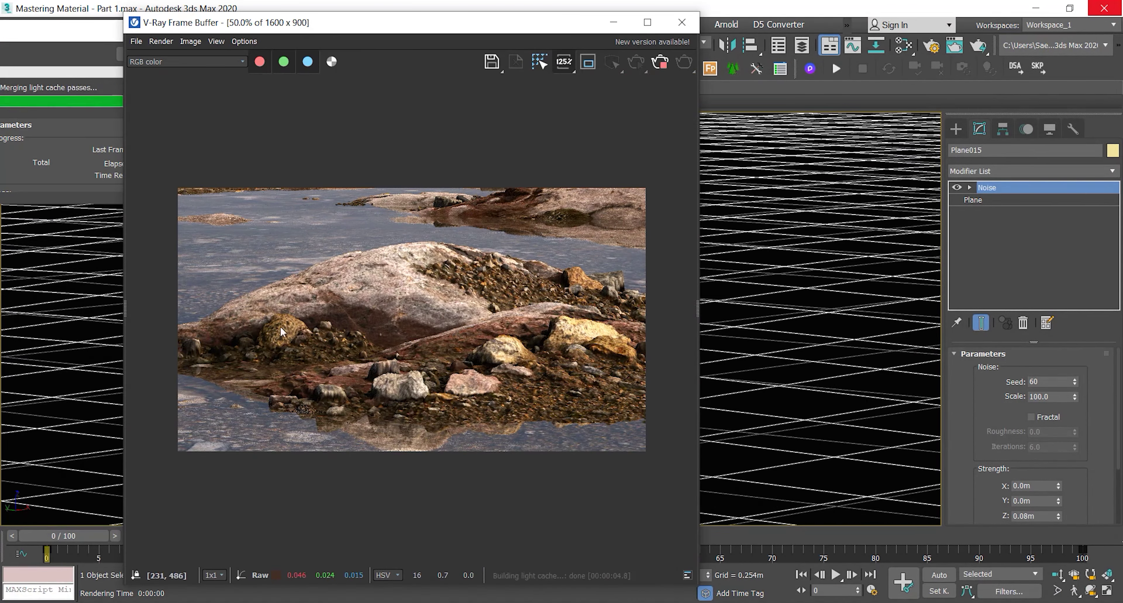
drag(466, 22, 370, 22)
click(564, 61)
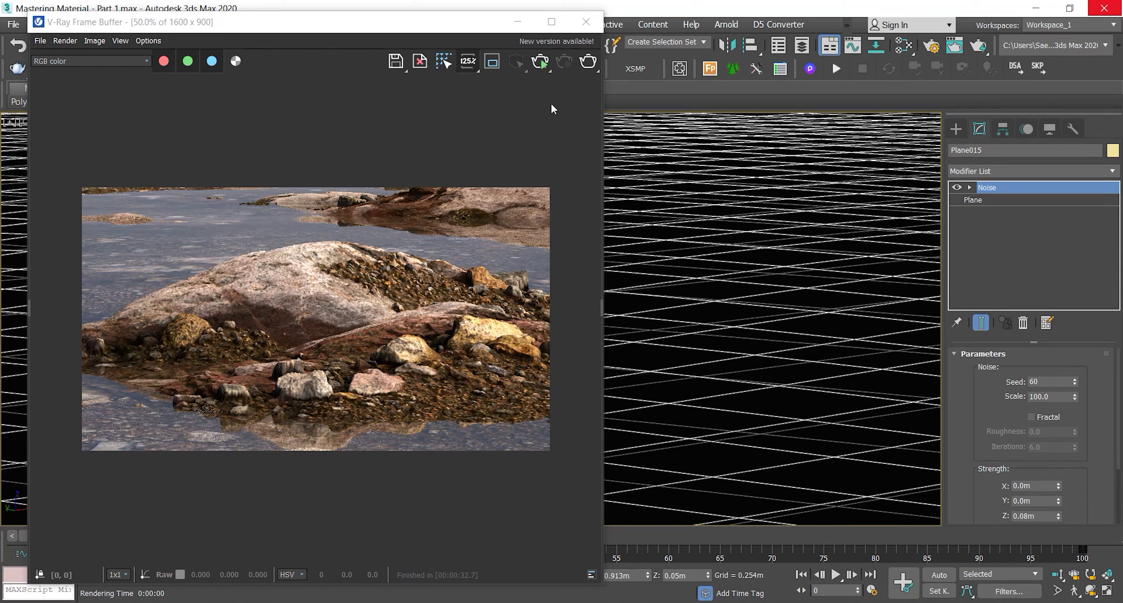
- Add a Falloff map to the water material's refract slot and open the map's parameters
click(904, 46)
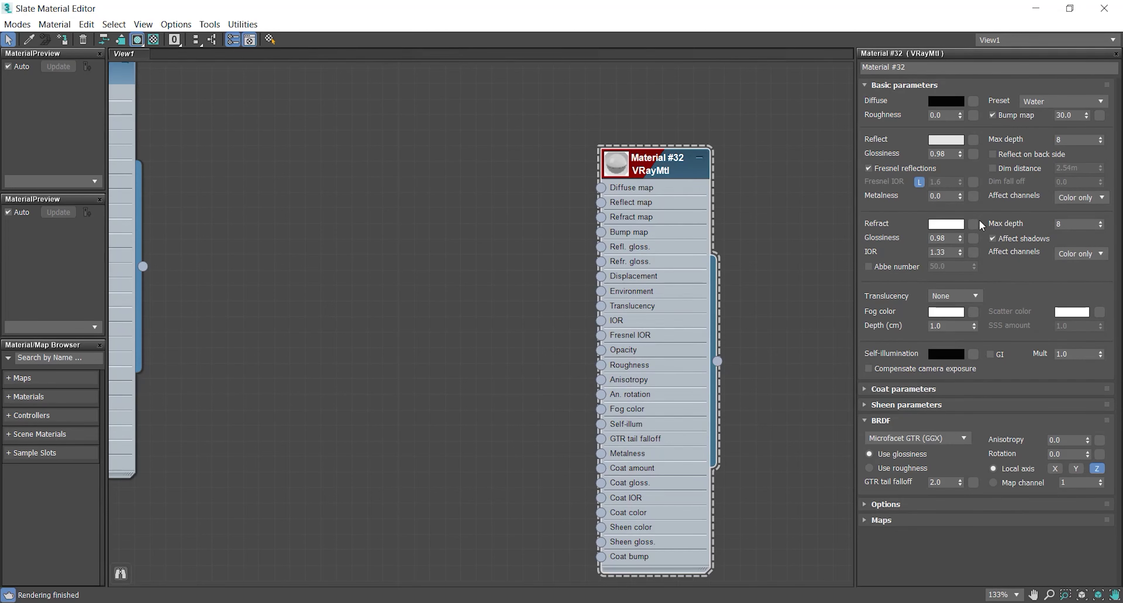
click(974, 224)
double_click(751, 306)
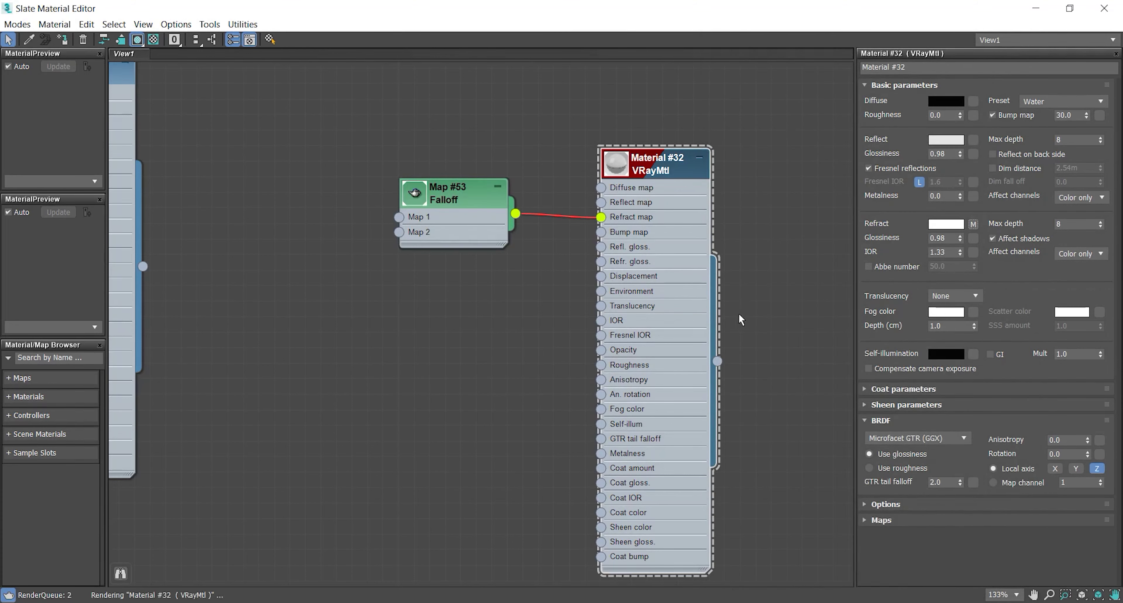
double_click(473, 205)
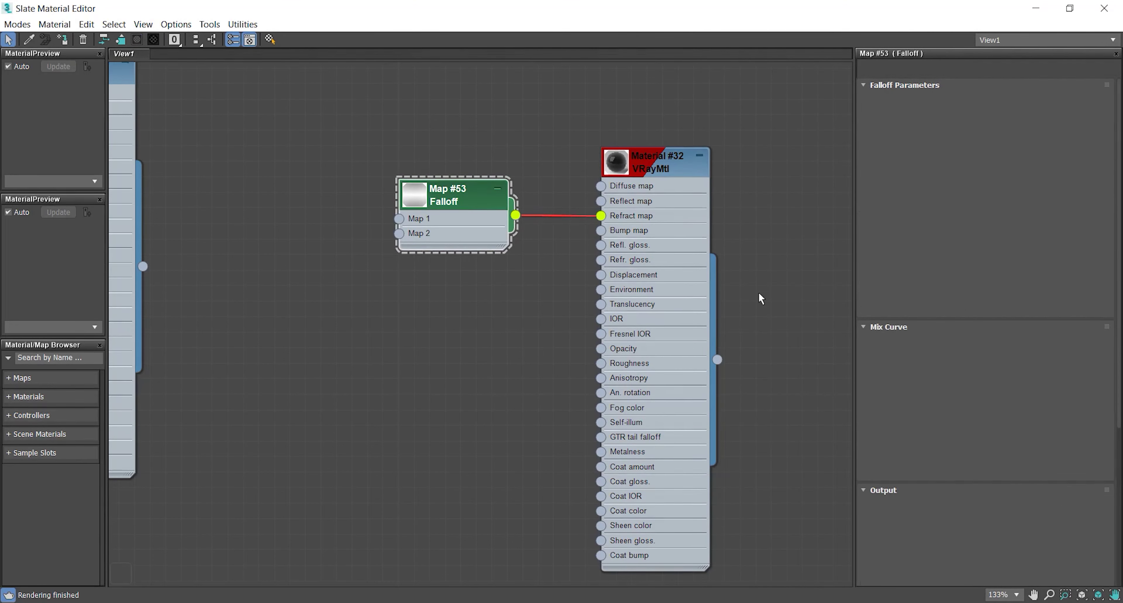
- Add a Bezier point to the middle of the Falloff mix curve, bend the curve with it and enlarge the node's preview
click(991, 404)
click(875, 351)
right_click(987, 406)
click(1010, 426)
drag(986, 406, 993, 383)
double_click(425, 202)
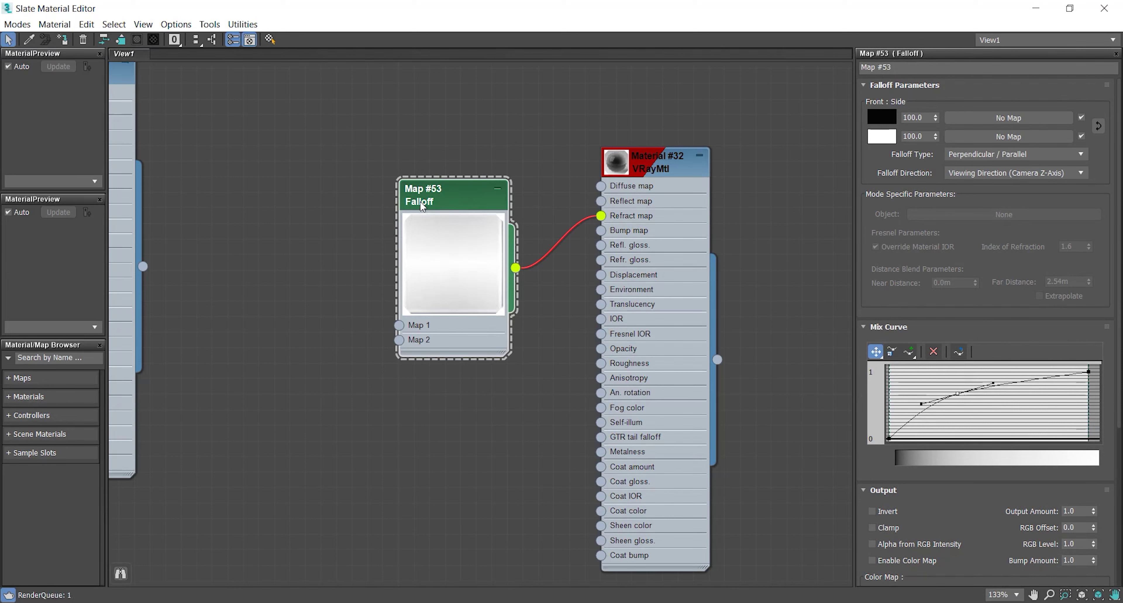
- Shift the mix curve's middle point and level its handles to flatten the middle of the curve
drag(956, 394, 1030, 406)
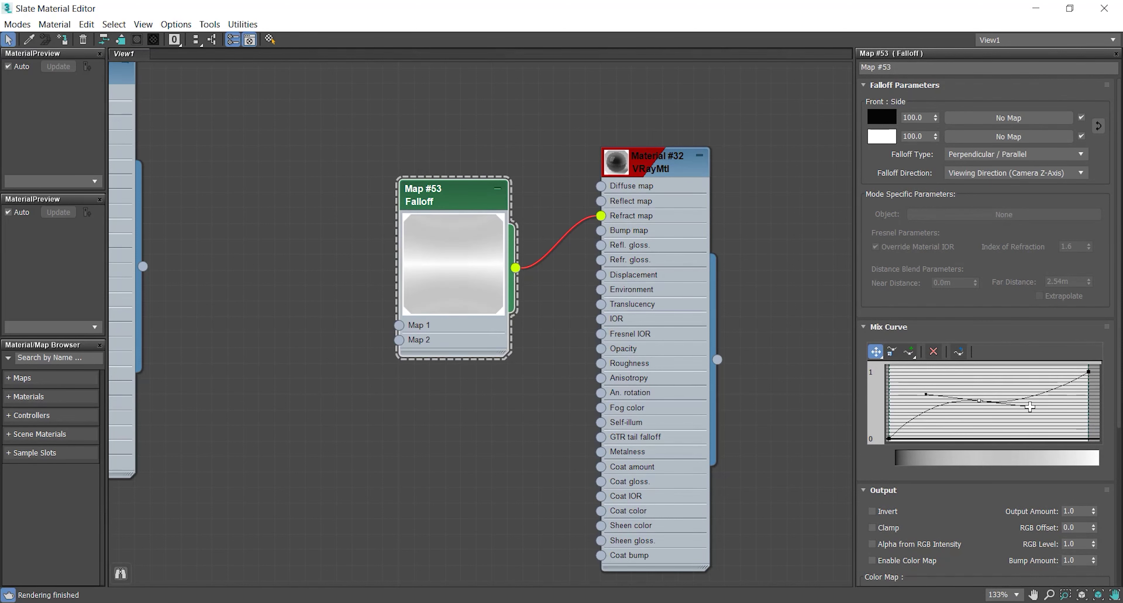
click(1026, 409)
click(980, 400)
drag(1030, 406, 1023, 400)
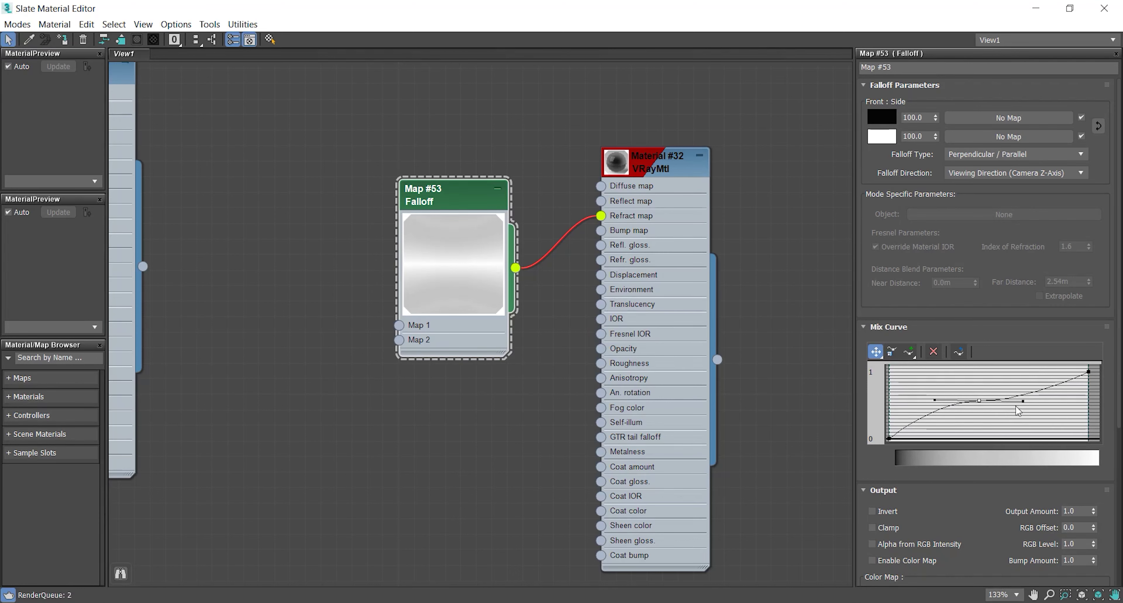
- Shrink the Slate Material Editor window, place it beside the frame buffer and start an interactive render
click(1070, 8)
drag(584, 115, 715, 118)
click(540, 62)
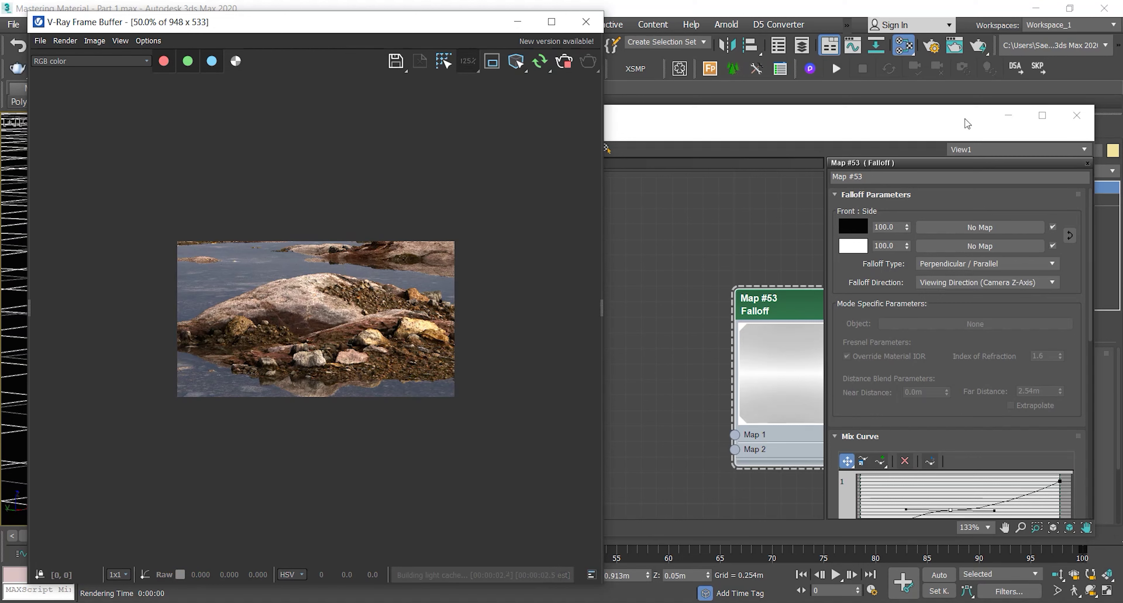
drag(937, 125, 969, 113)
- Instance the refraction Falloff map into the water material's reflect slot and close the Slate Material Editor
scroll(578, 283, down, 1)
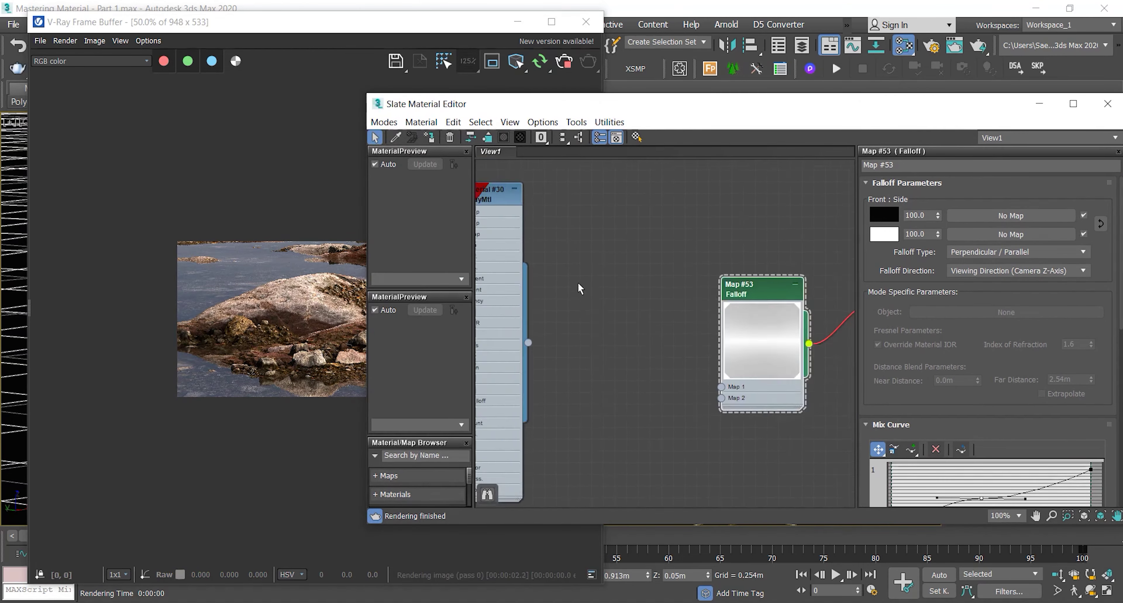
scroll(579, 284, down, 2)
middle_drag(787, 311, 700, 307)
scroll(699, 307, up, 2)
double_click(774, 276)
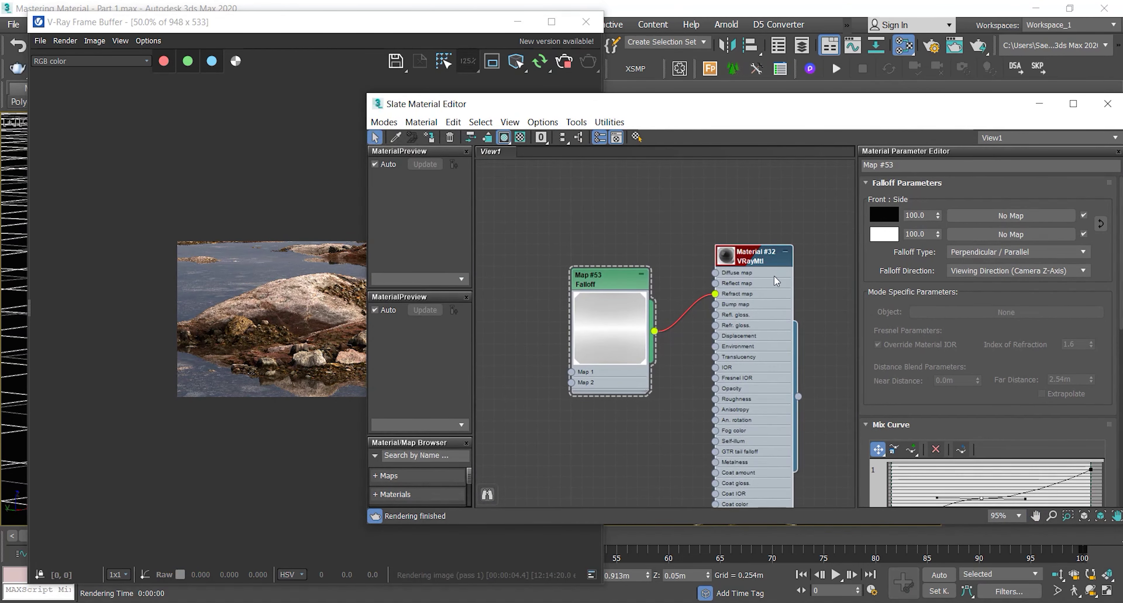
drag(977, 322, 976, 237)
click(712, 359)
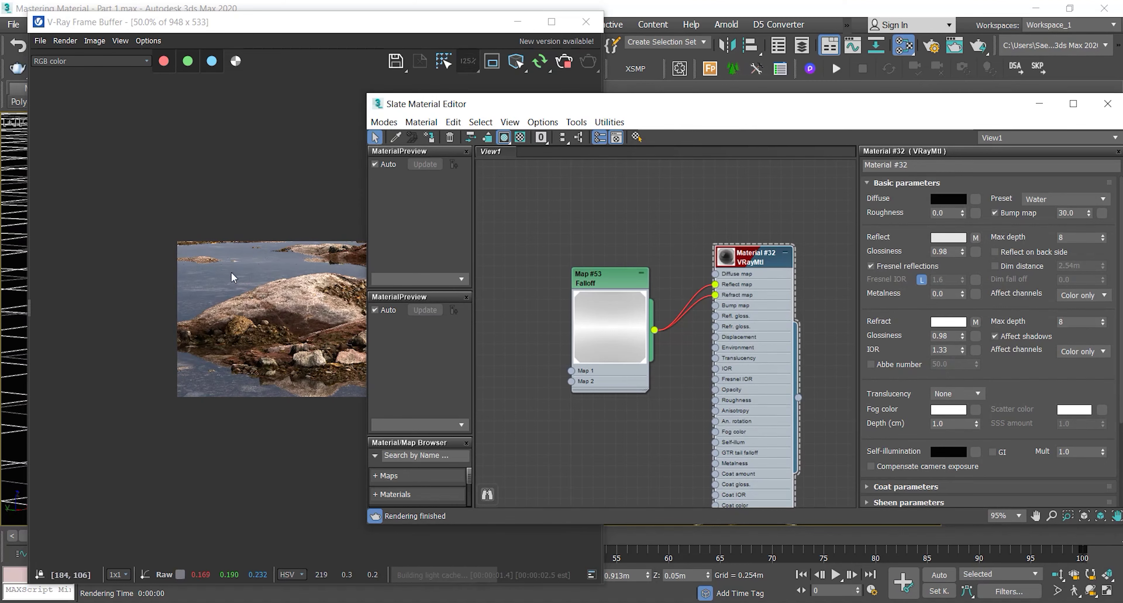
drag(923, 104, 760, 120)
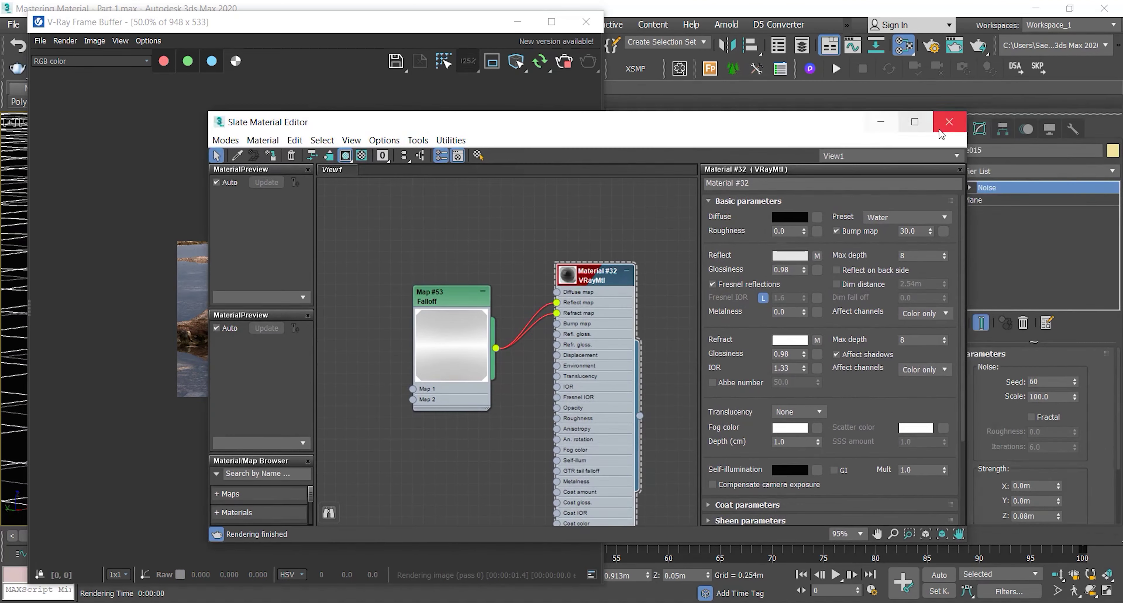
click(945, 121)
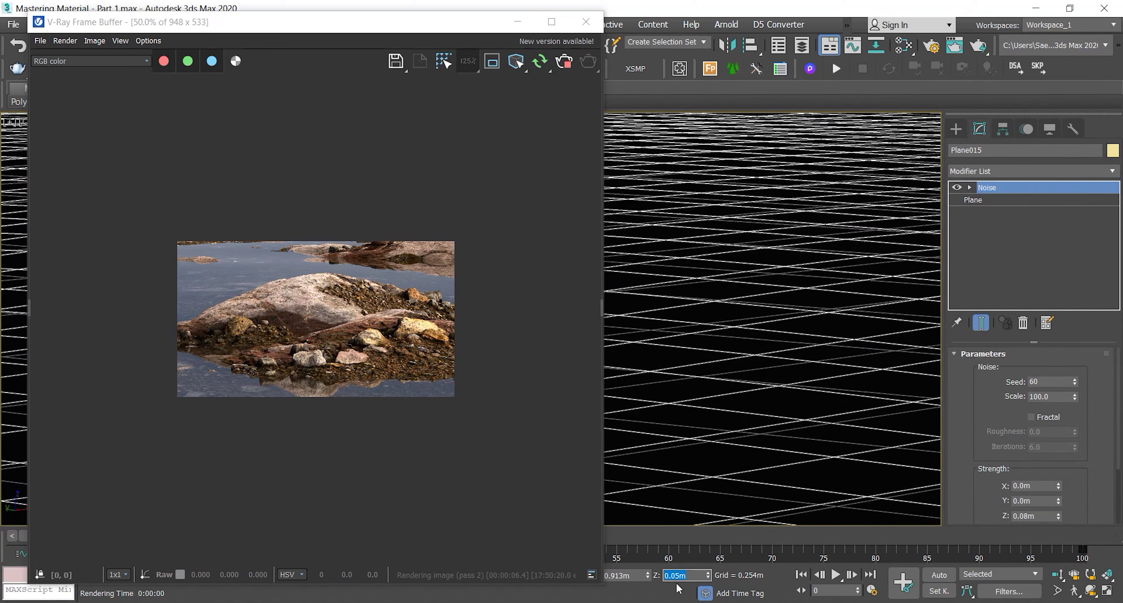
- Try Z positions of 0 m and 0.03 m for the water plane
text(0)
key(Return)
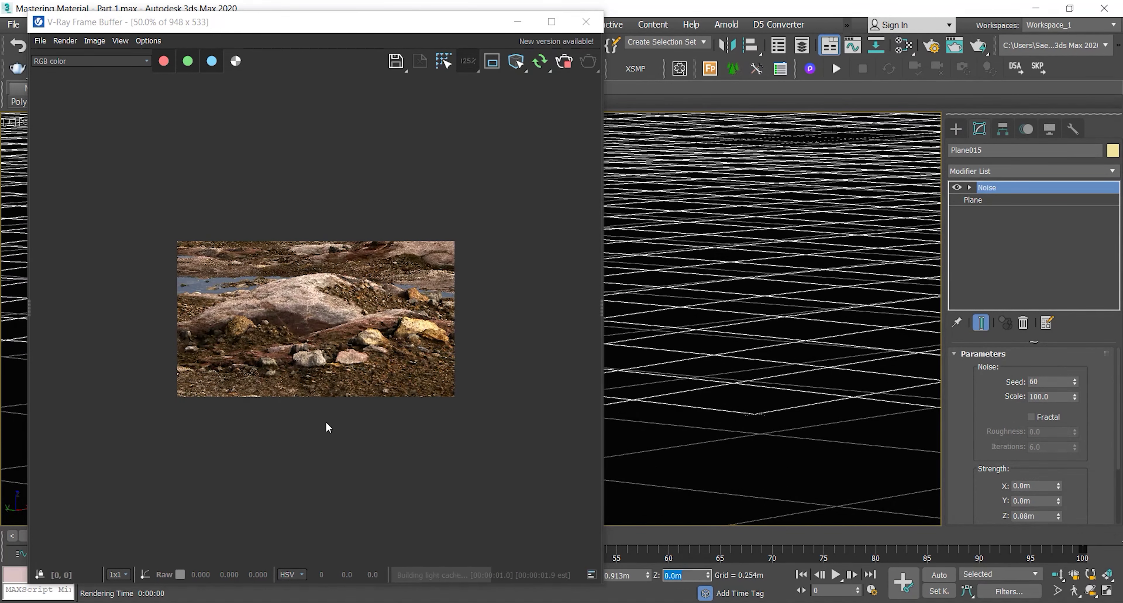
text(0.03)
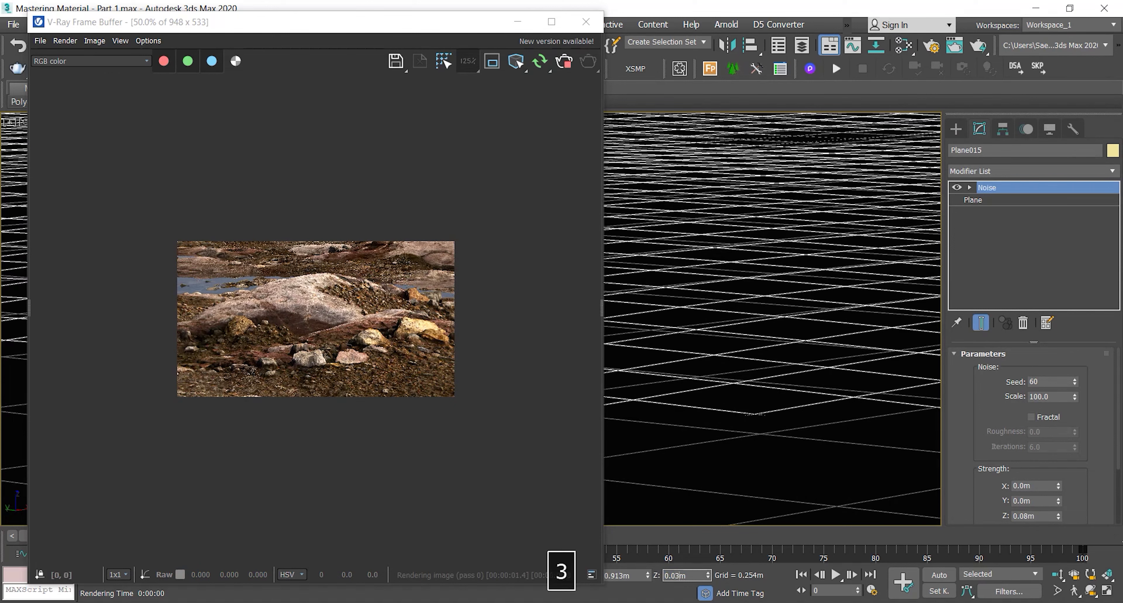
key(Return)
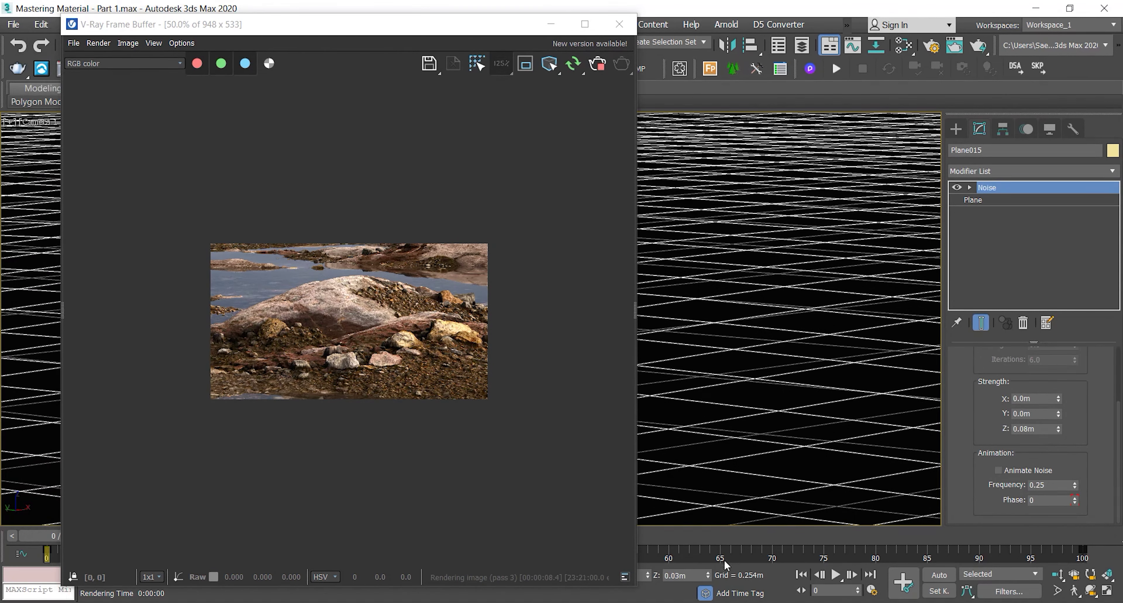
- Set the water plane's Noise seed to 100
drag(972, 430, 977, 511)
drag(1045, 376, 1009, 377)
text(1)
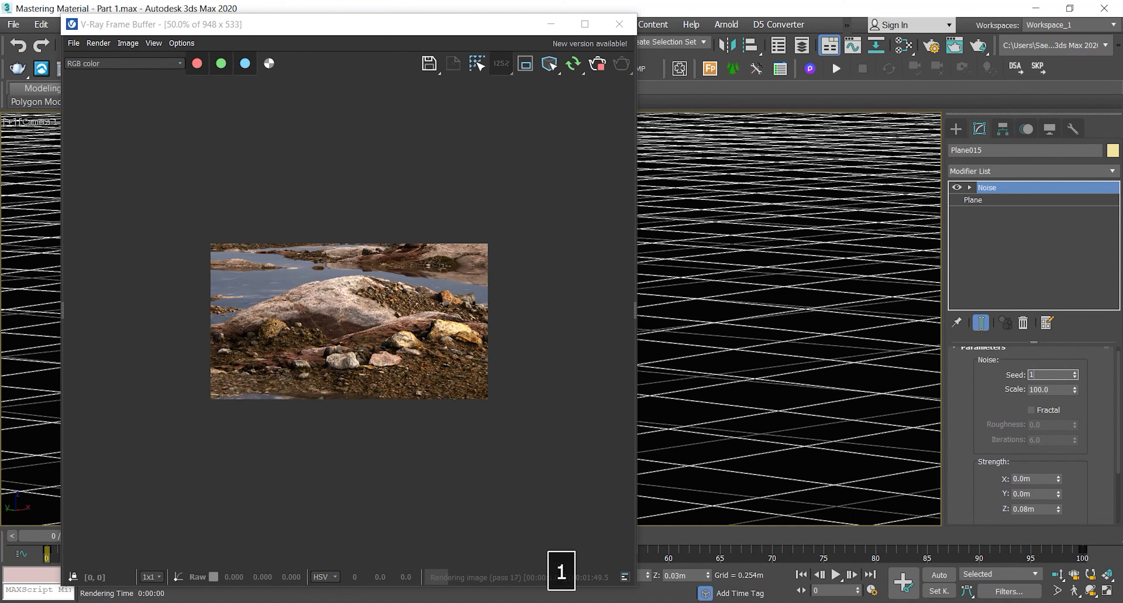
text(00)
key(Return)
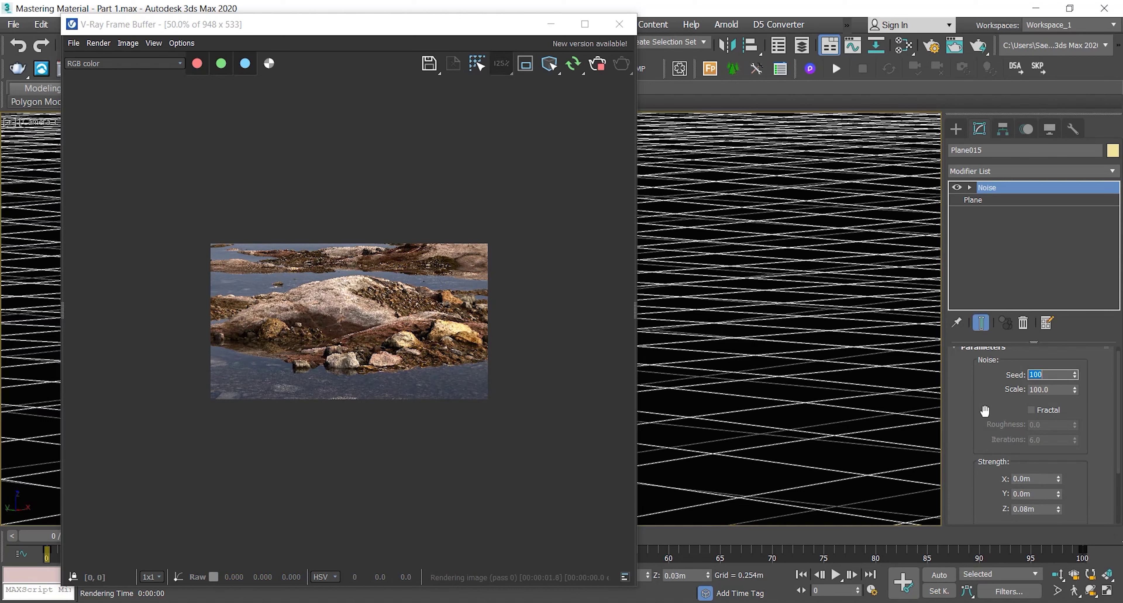
- Try the water plane at Z 0.01 m, settle on 0.012 m and maximize the V-Ray Frame Buffer
drag(677, 575, 686, 575)
text(1)
key(Return)
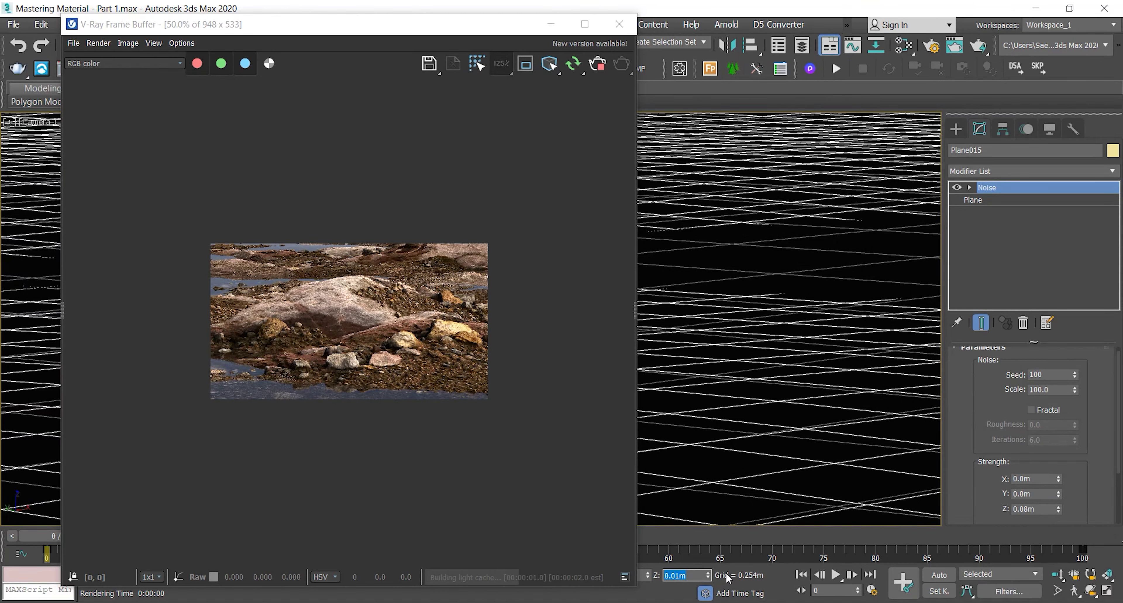
click(679, 575)
text(2)
key(Return)
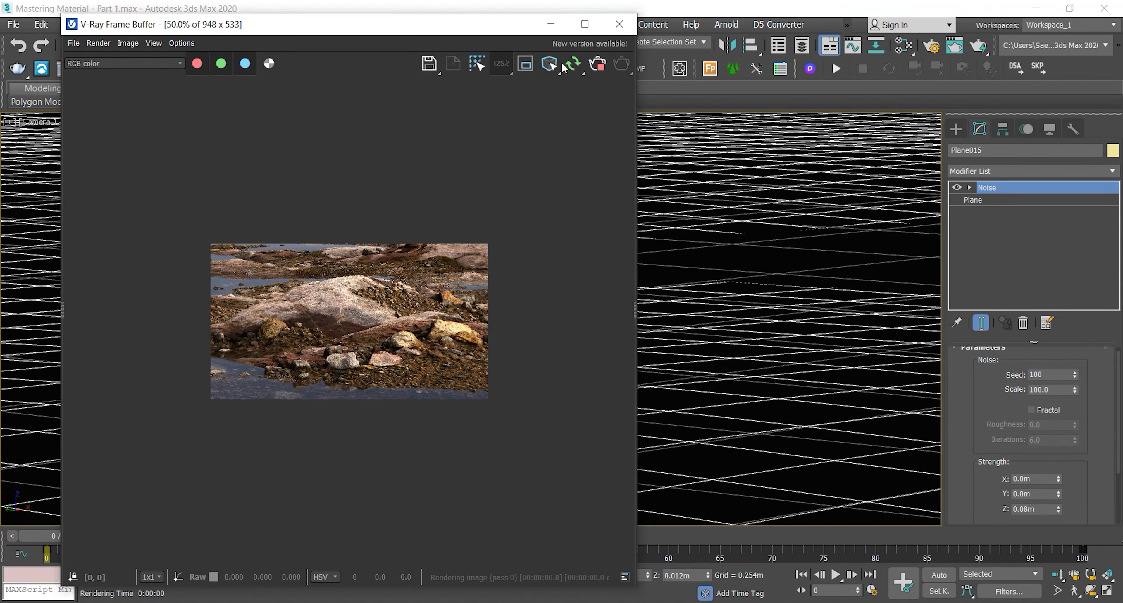
click(585, 24)
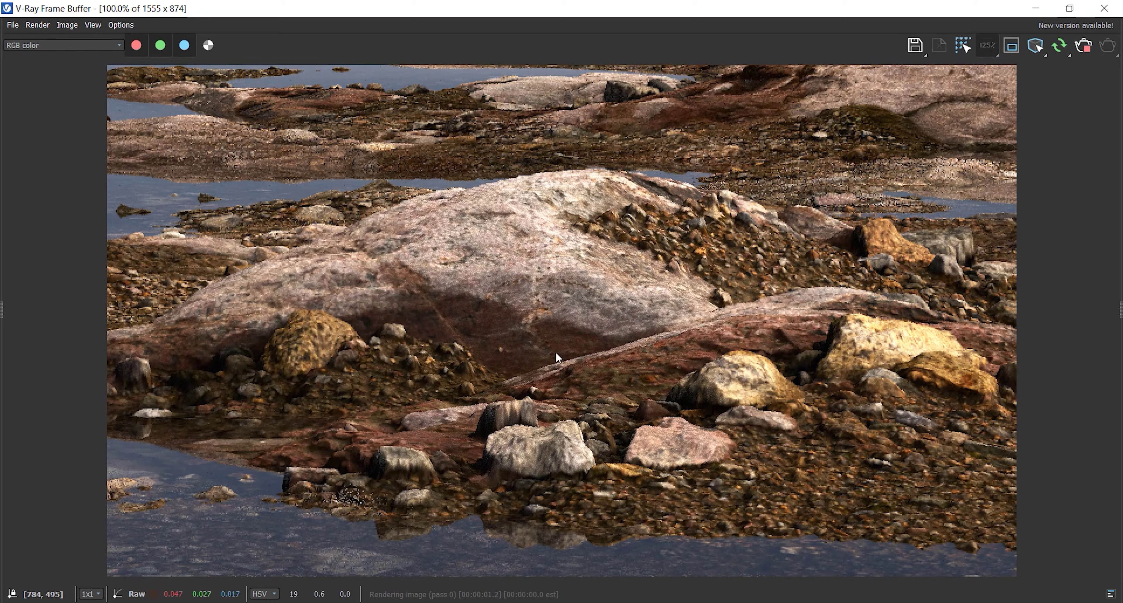
- Restore the frame buffer to a smaller window, select the viewport's camera and enable its depth of field
click(1070, 7)
drag(235, 24, 283, 31)
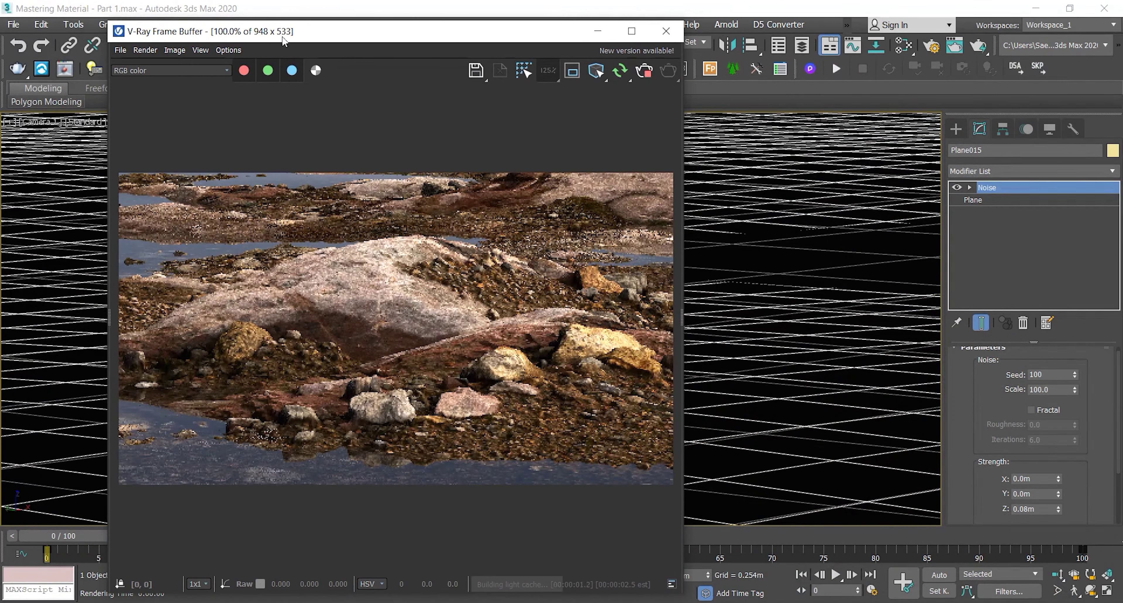
click(32, 122)
click(116, 362)
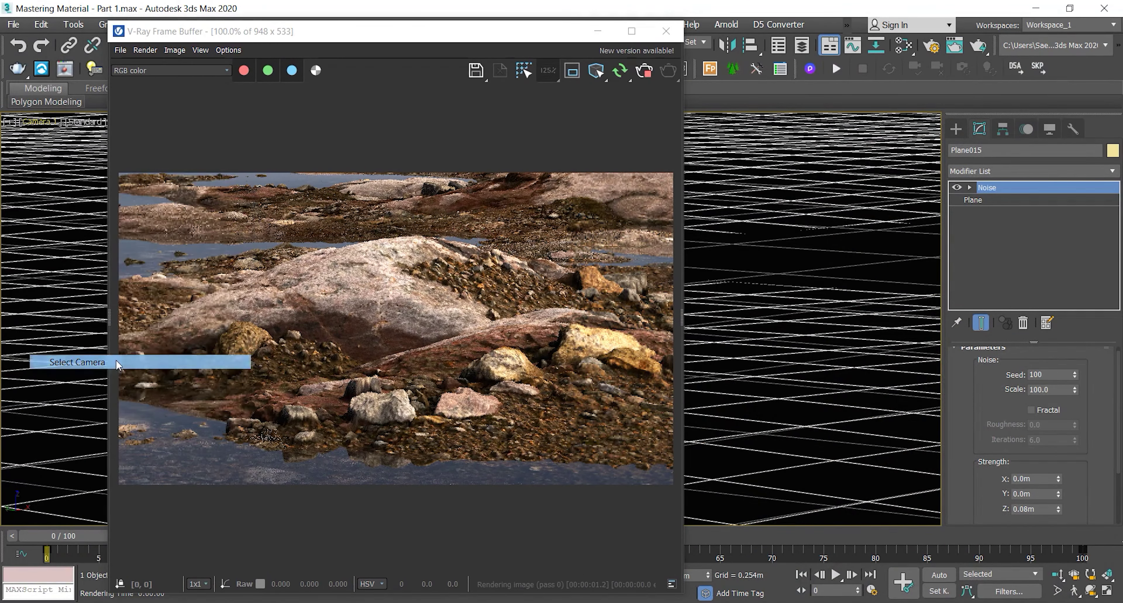
drag(957, 419, 959, 332)
click(981, 495)
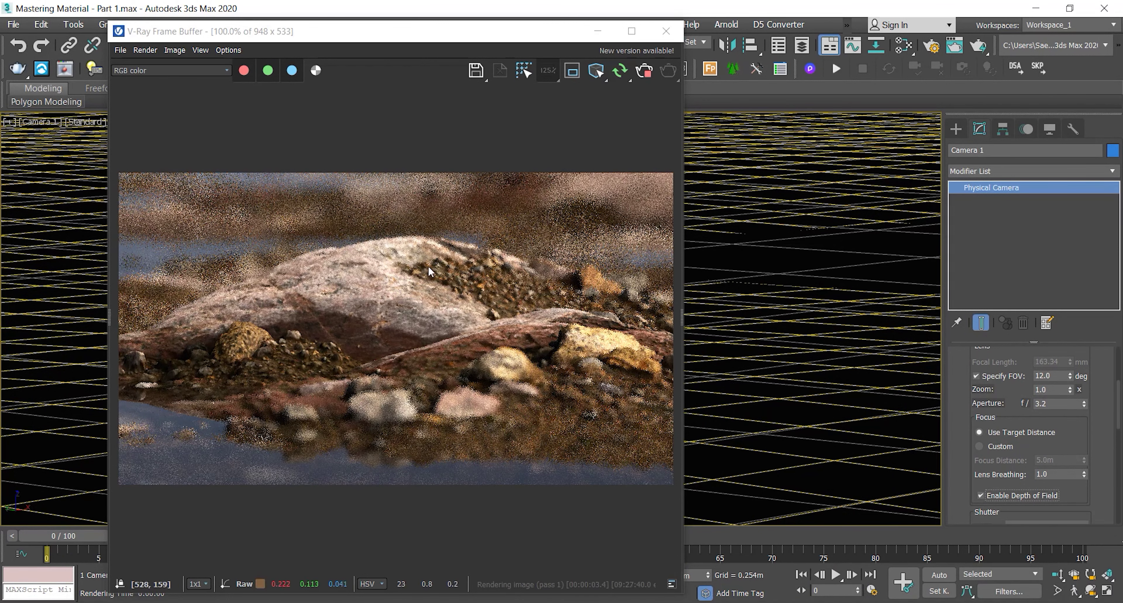
- Inspect the blurred foreground and rock closely at 200% in the render and stop the interactive rendering
scroll(347, 301, up, 1)
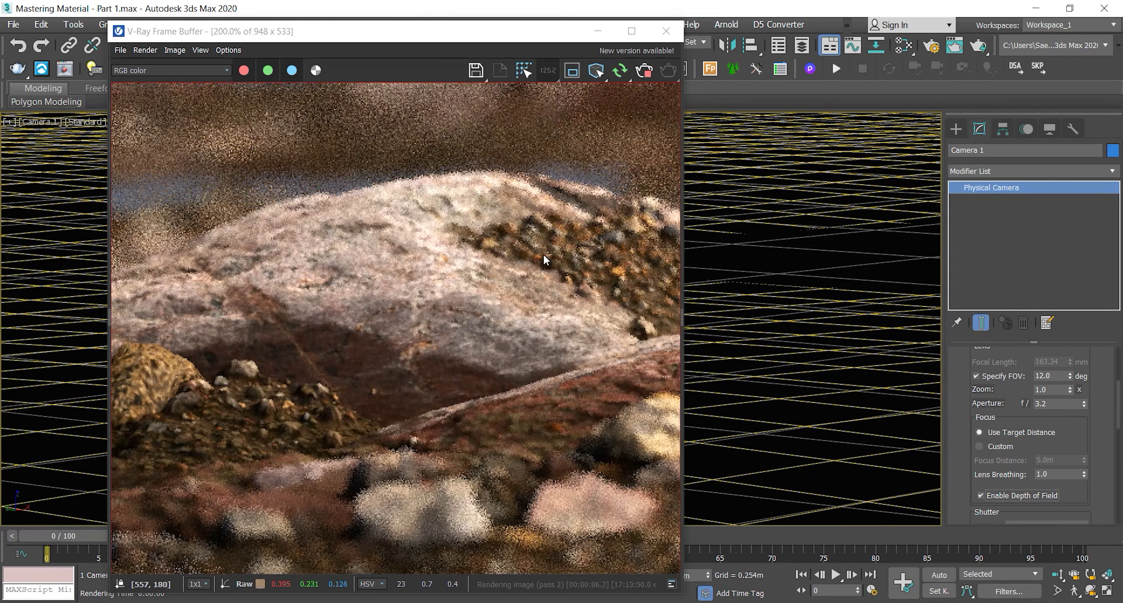
drag(540, 41, 458, 66)
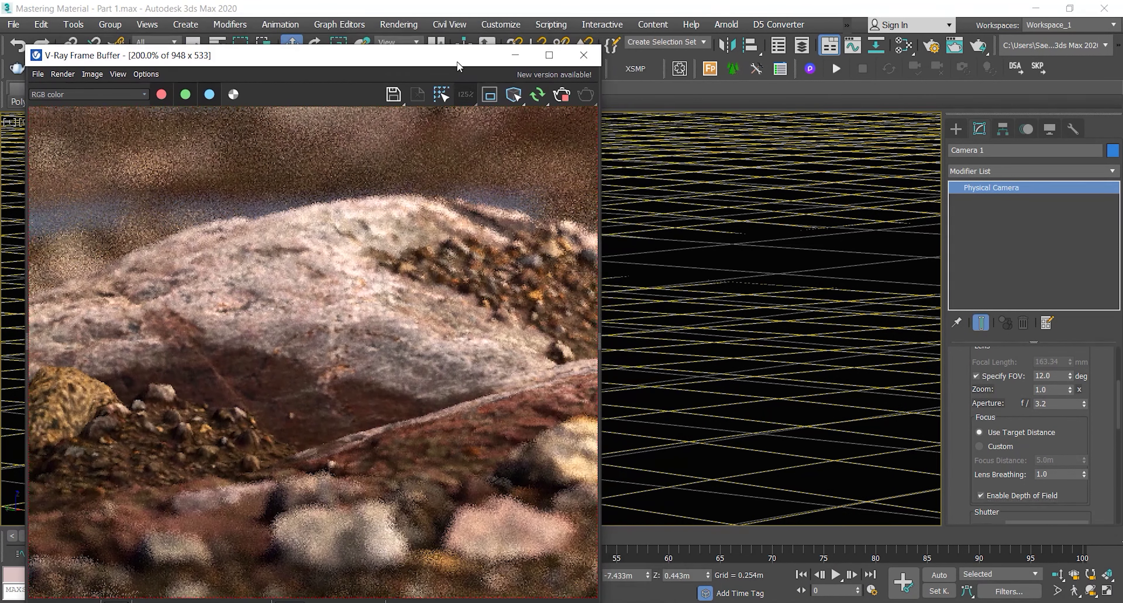
click(583, 58)
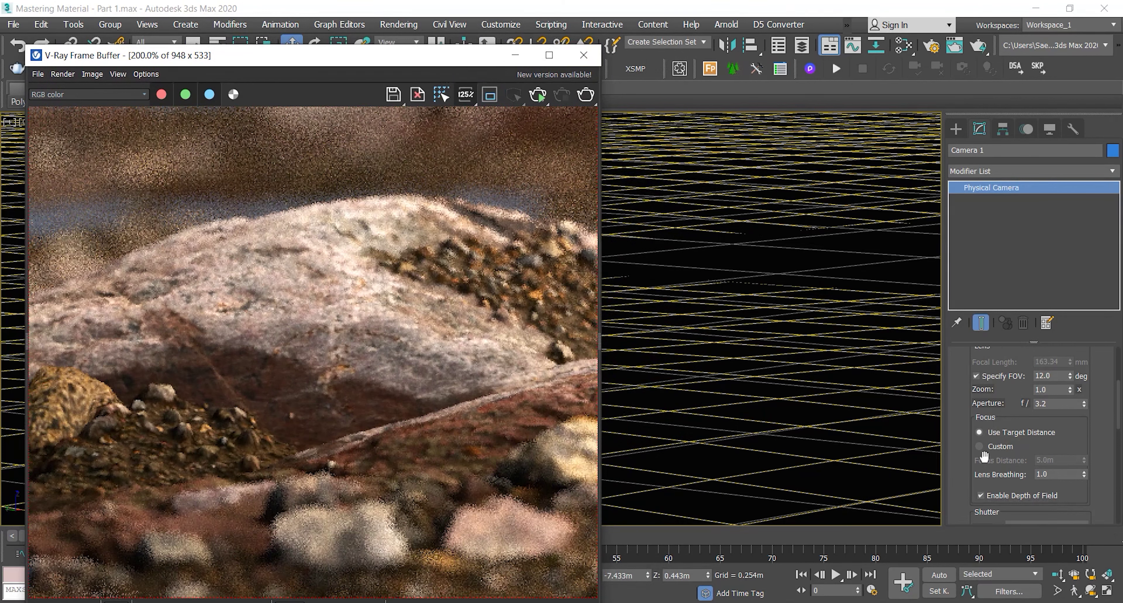
- Raise the camera's target distance to 3.71 m and switch to the four-viewport layout
drag(970, 387, 968, 508)
drag(952, 397, 959, 472)
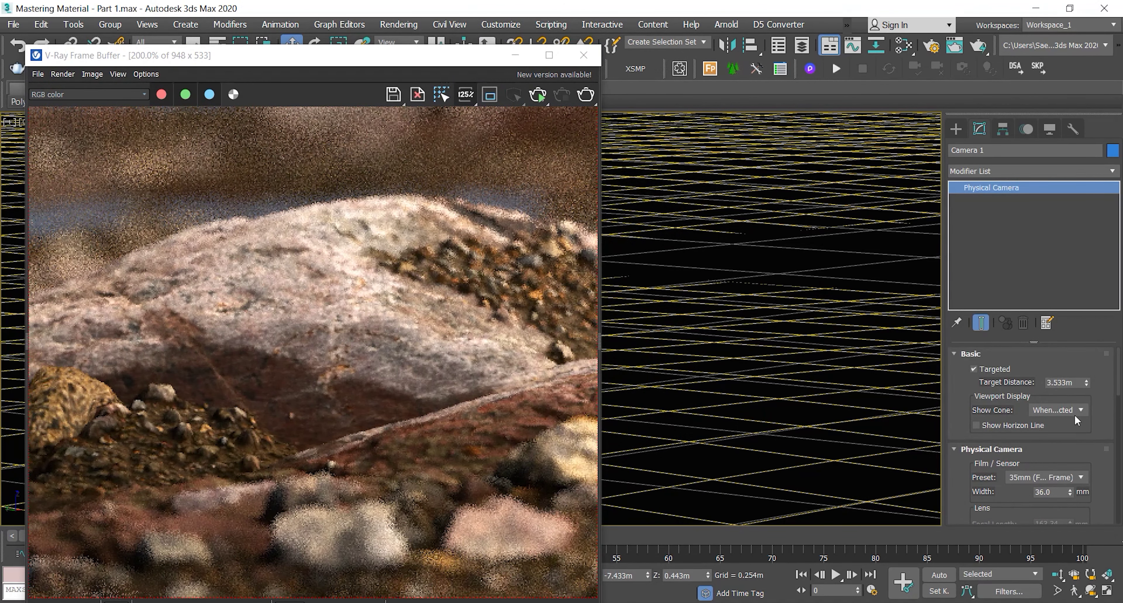
click(1086, 380)
click(1103, 591)
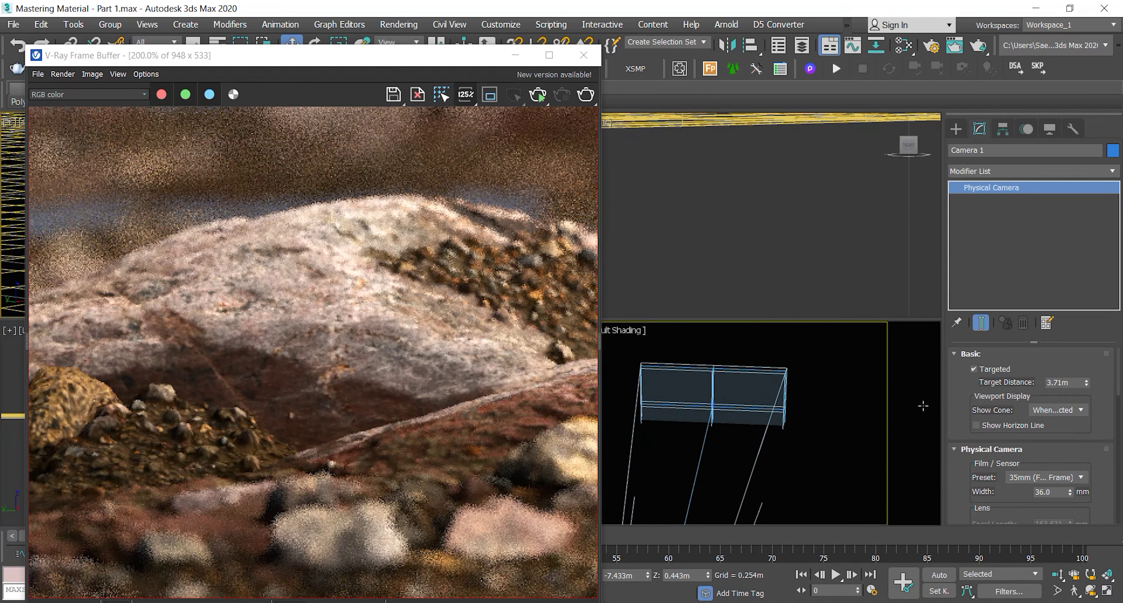
- Uncover the camera viewport, switch it to the Top view and return the render preview to 100%
drag(415, 60, 645, 59)
click(284, 143)
click(43, 123)
click(70, 195)
scroll(645, 247, down, 1)
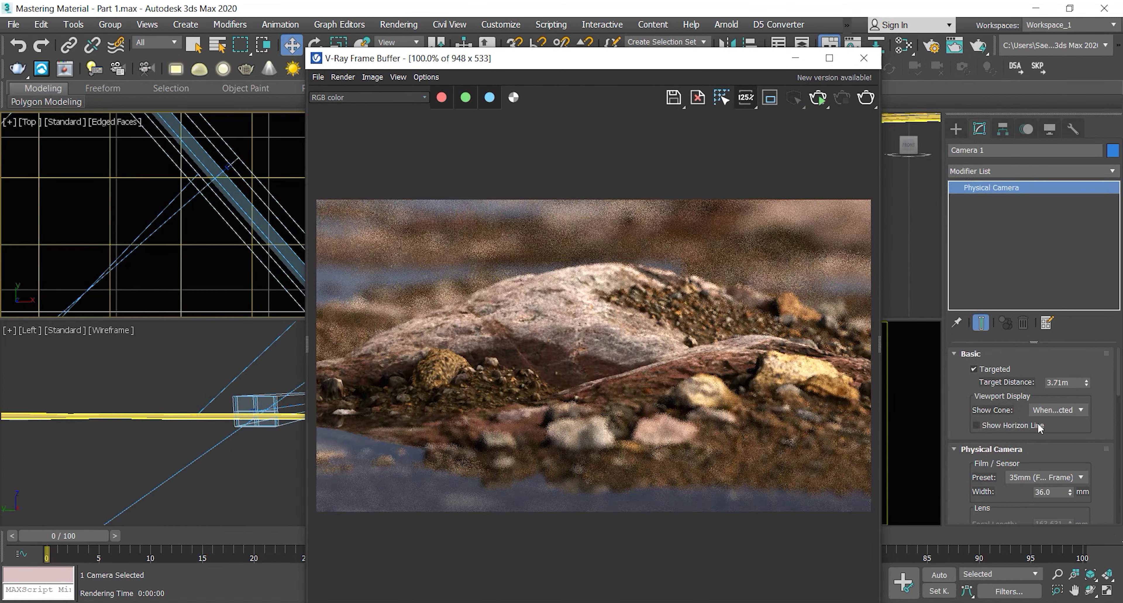
- Try a camera target distance of 3.8 m and settle on 3.6 m
double_click(1058, 383)
text(3.8)
key(Return)
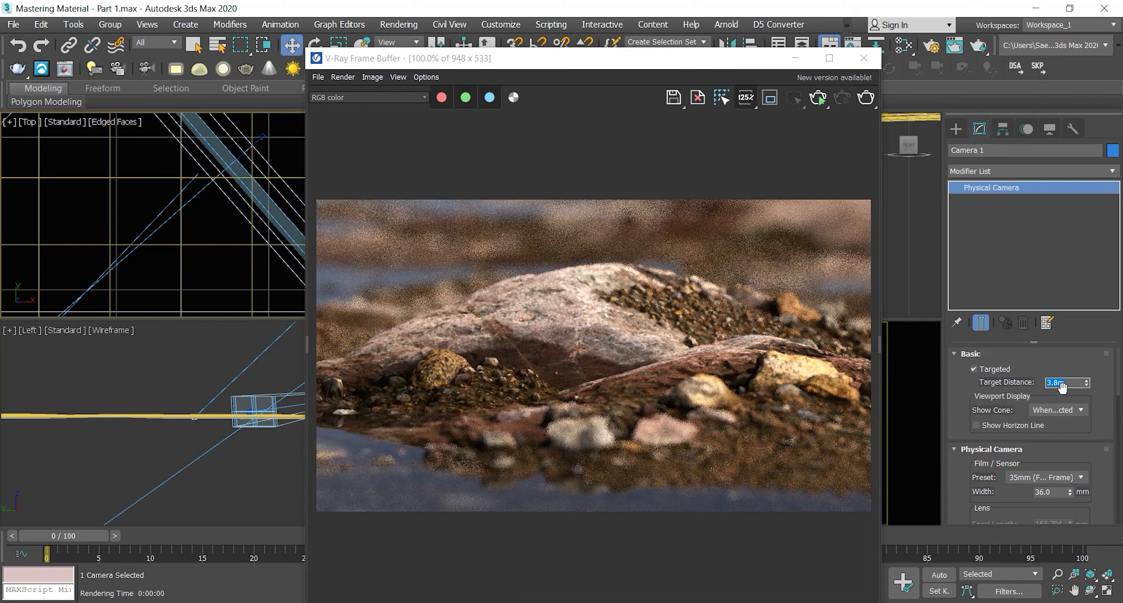
text(3.6)
key(Return)
- Set the physical camera's aperture to f/4.6 and restart the interactive render
drag(971, 396, 970, 340)
drag(1058, 510, 1002, 510)
text(4.6)
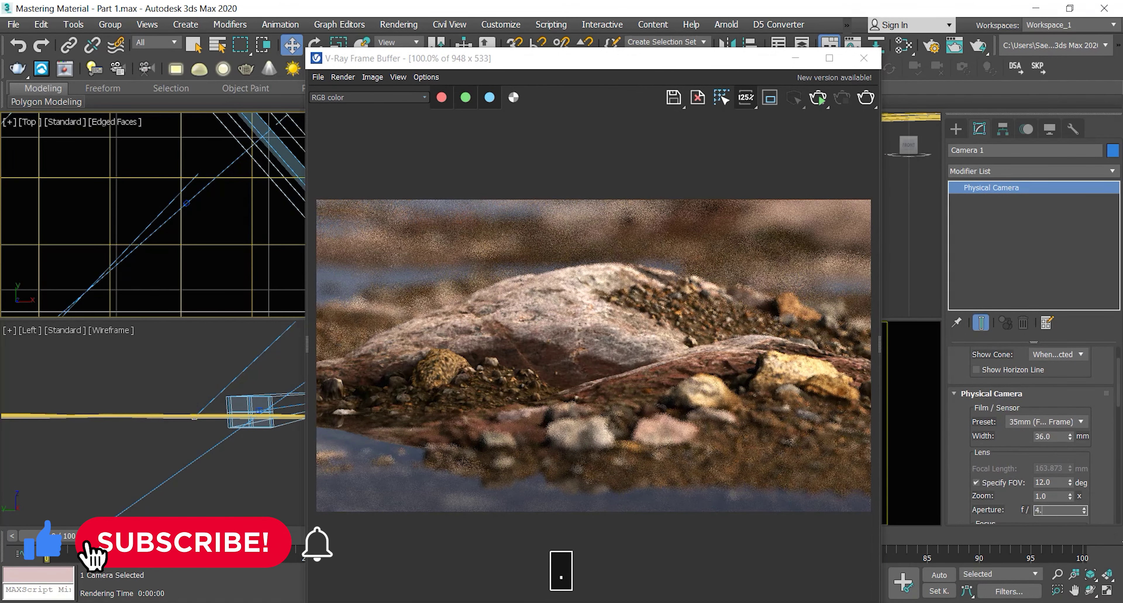
key(Return)
click(818, 98)
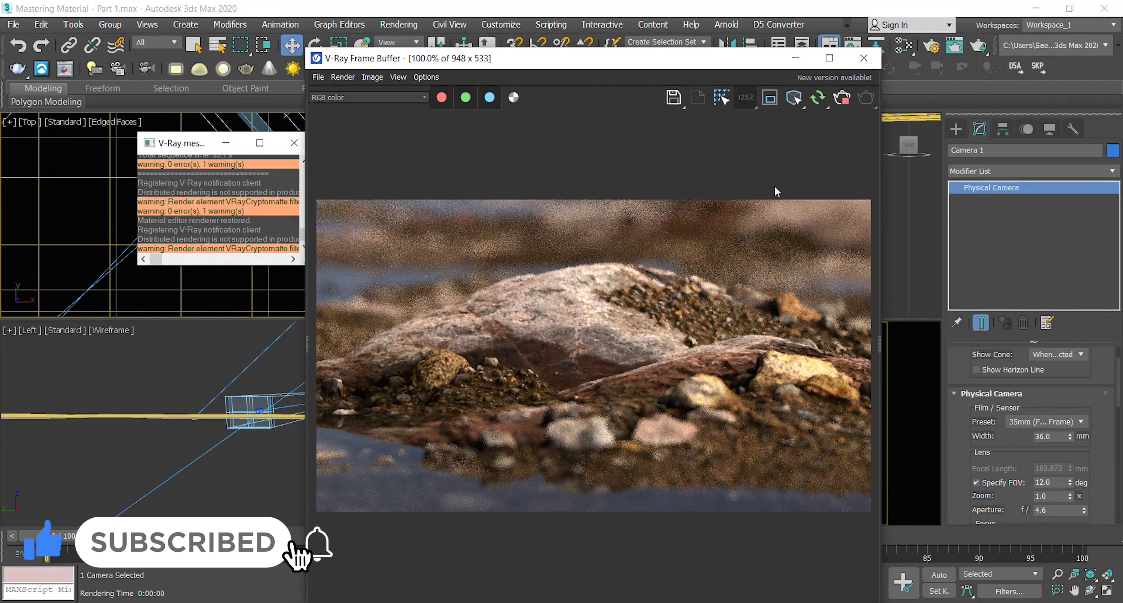